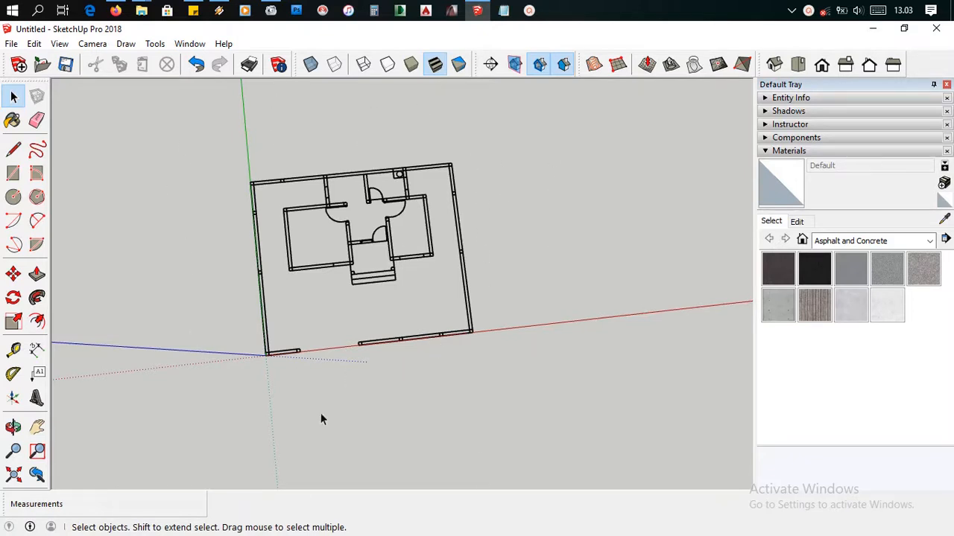
Trace the outer edge of the plan's back-left wall corner with a 15 cm line to fill the corner square with a face.
scroll(429, 291, "up", 2)
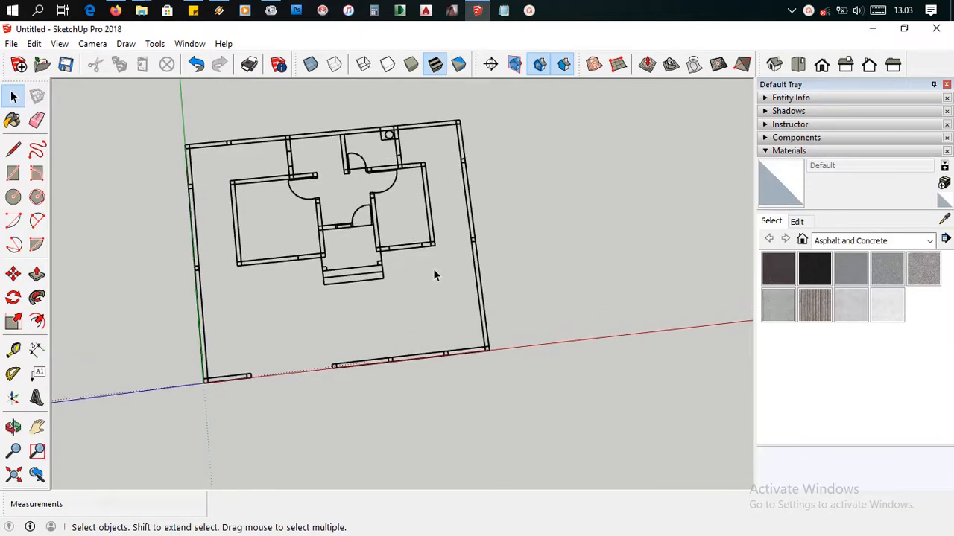
left_click(460, 133)
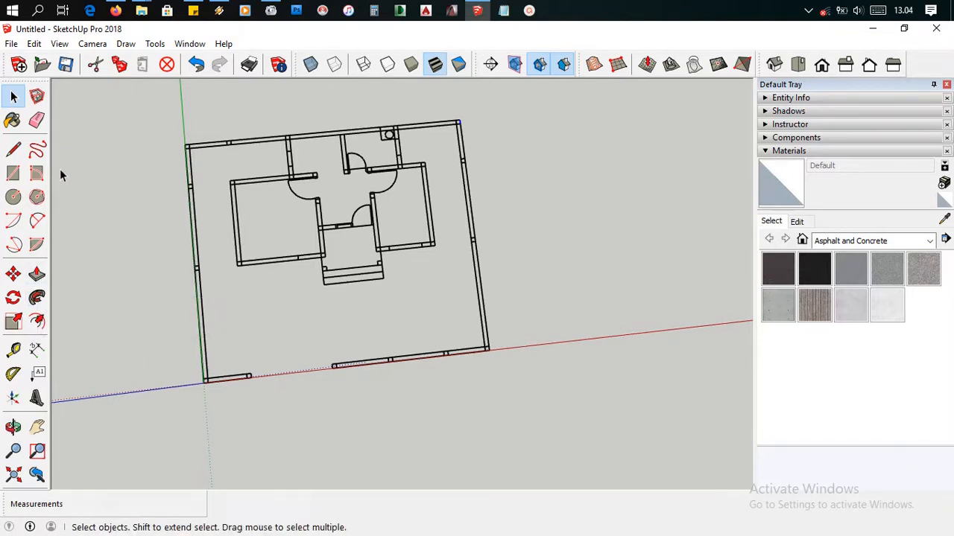
left_click(14, 153)
scroll(197, 145, "up", 5)
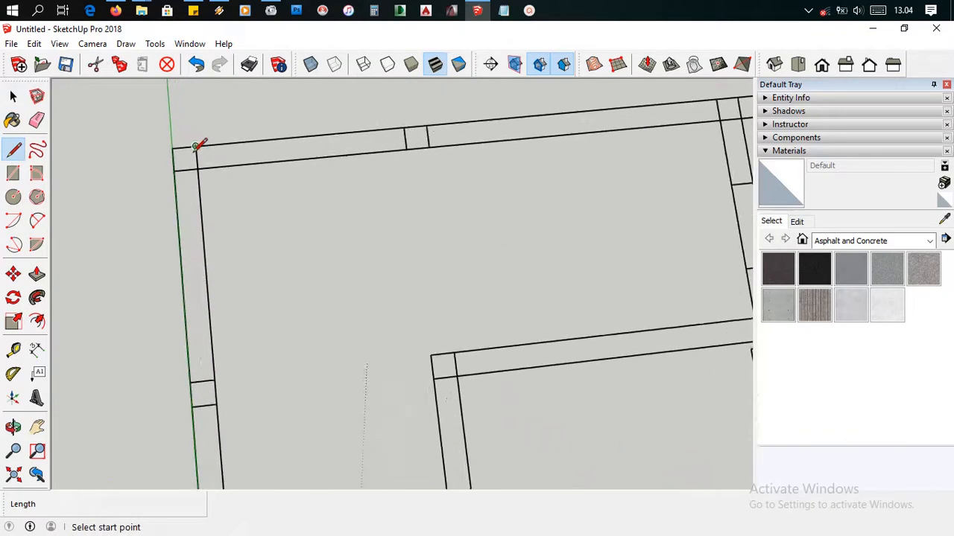
scroll(198, 145, "up", 1)
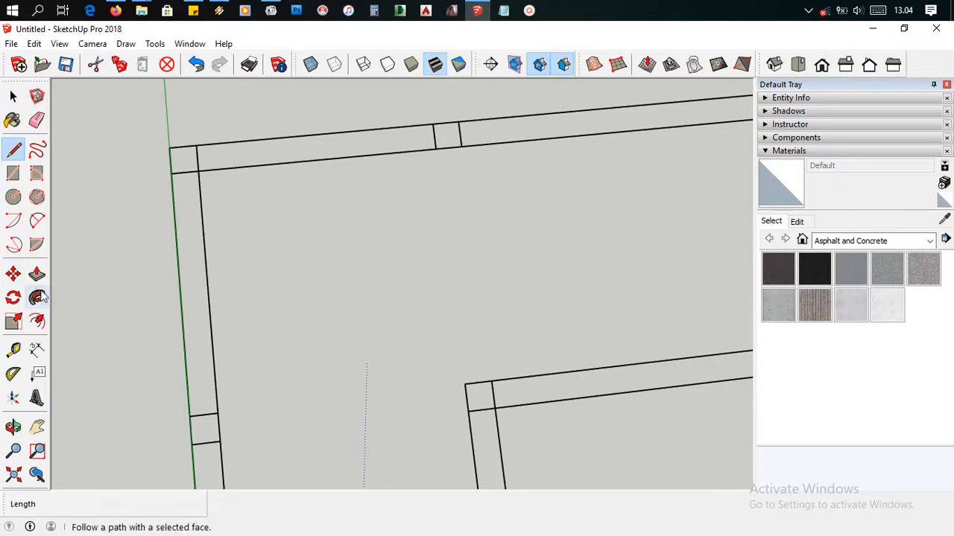
scroll(170, 147, "up", 1)
scroll(170, 146, "up", 2)
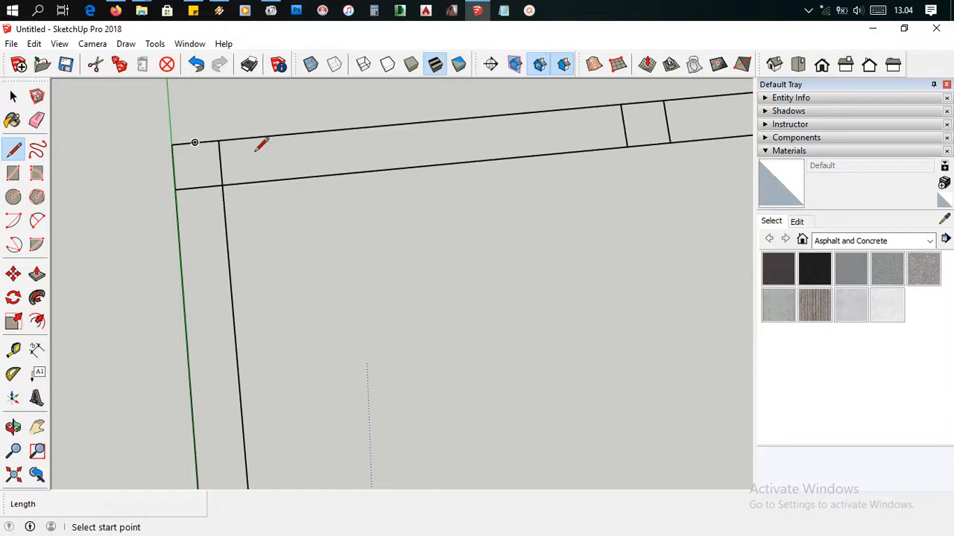
scroll(220, 136, "up", 3)
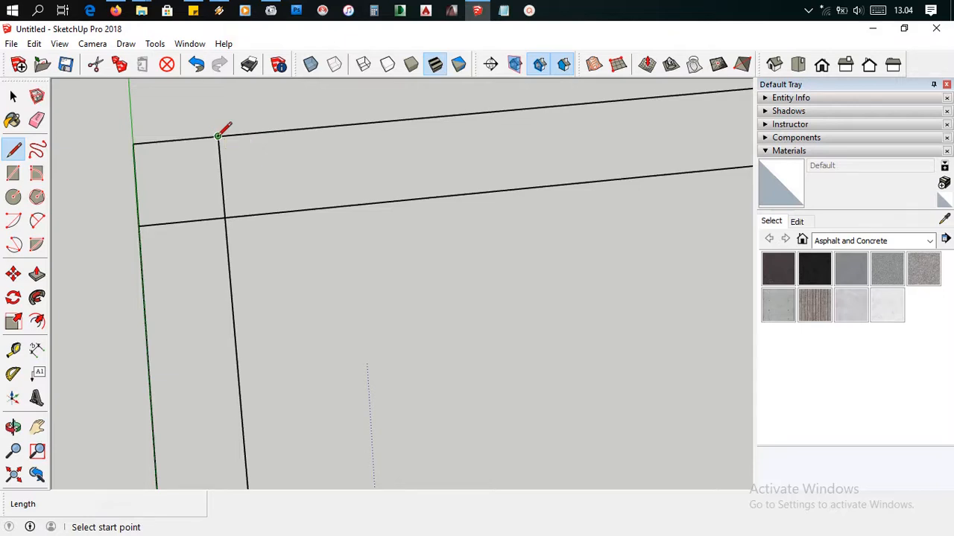
left_click(218, 136)
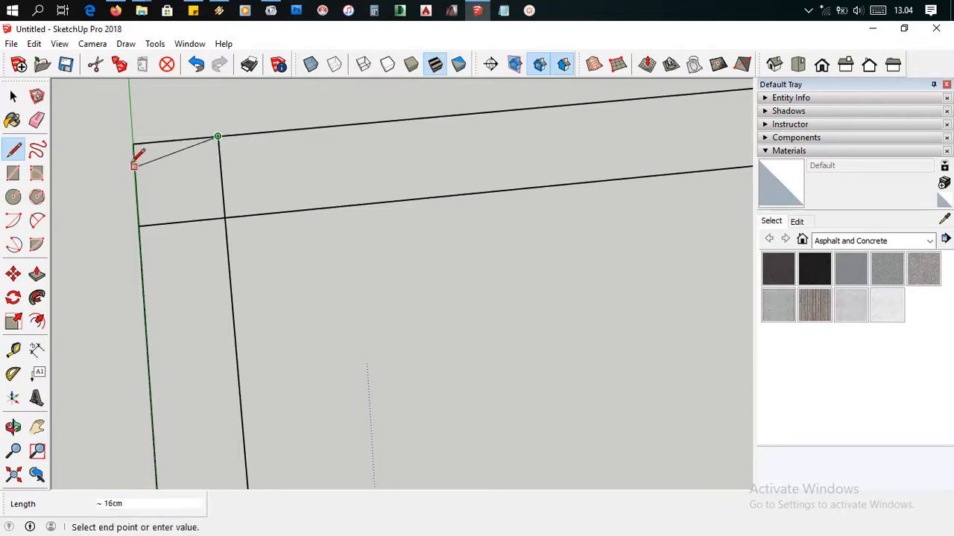
left_click(132, 144)
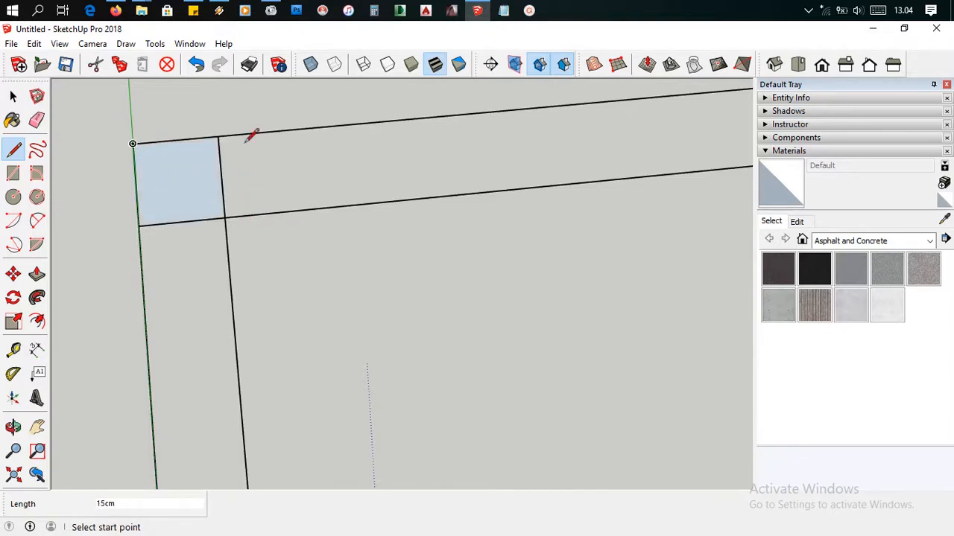
Trace the outer edge of the back perimeter wall with a line about 1000 cm long to its far right corner.
left_click(217, 137)
scroll(272, 189, "down", 1)
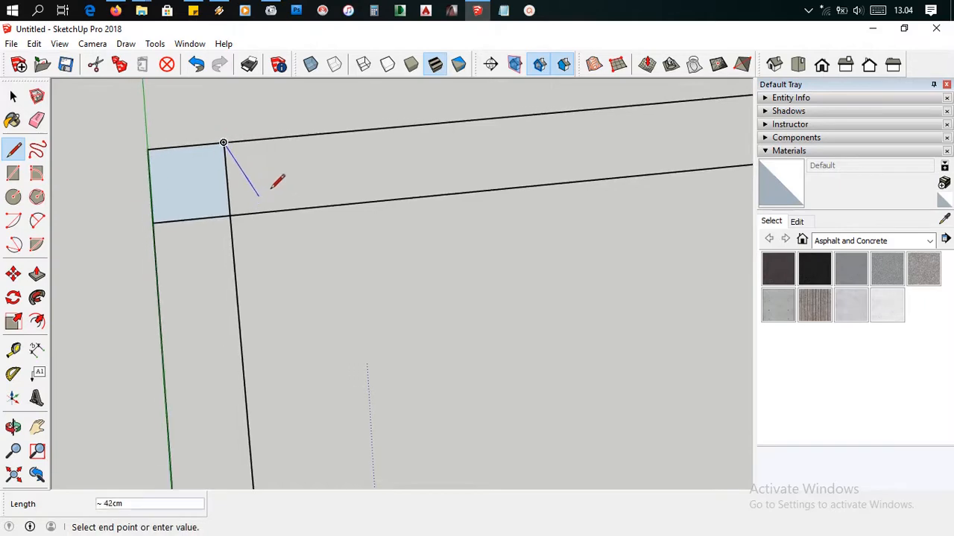
scroll(276, 183, "down", 5)
mouse_move(383, 177)
middle_mouse_down("shift")
mouse_move(339, 195)
mouse_move(174, 213)
middle_mouse_up("shift")
scroll(175, 213, "down", 8)
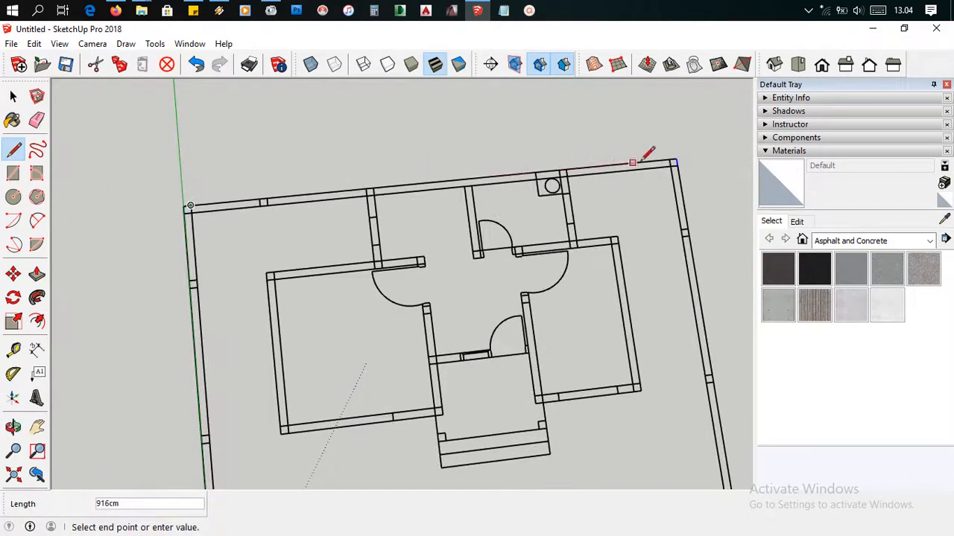
scroll(673, 164, "up", 6)
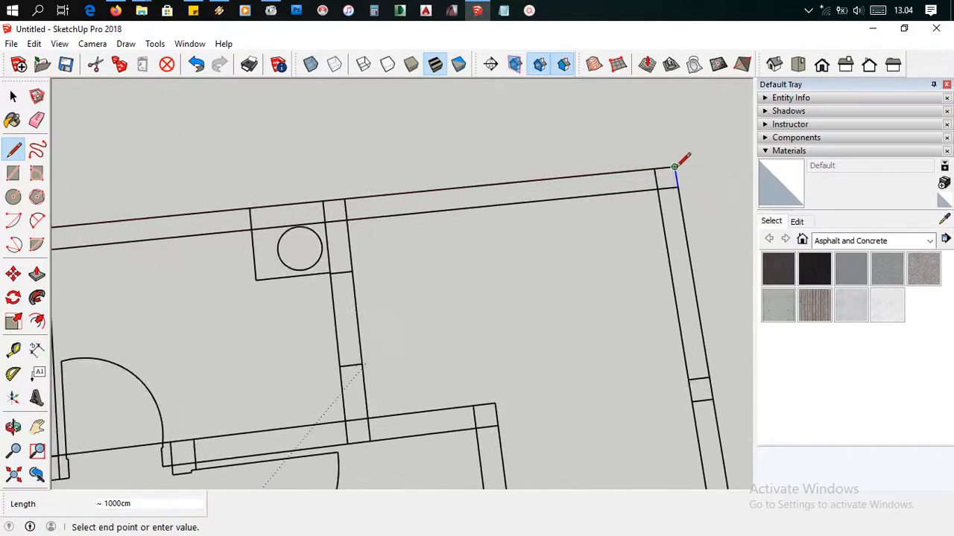
left_click(674, 167)
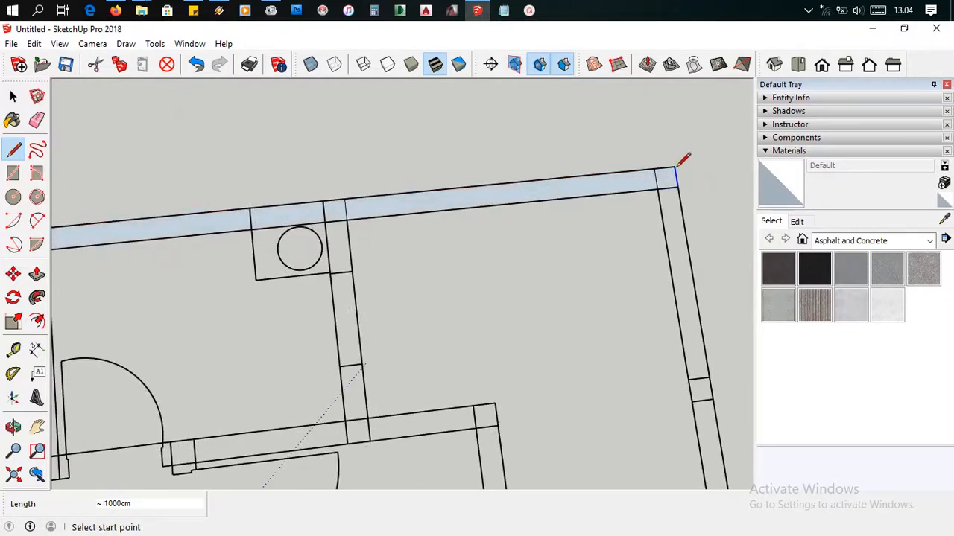
Trace the outer edge of the right perimeter wall with a line about 850 cm long to the front corner.
scroll(689, 170, "down", 3)
scroll(693, 171, "up", 3)
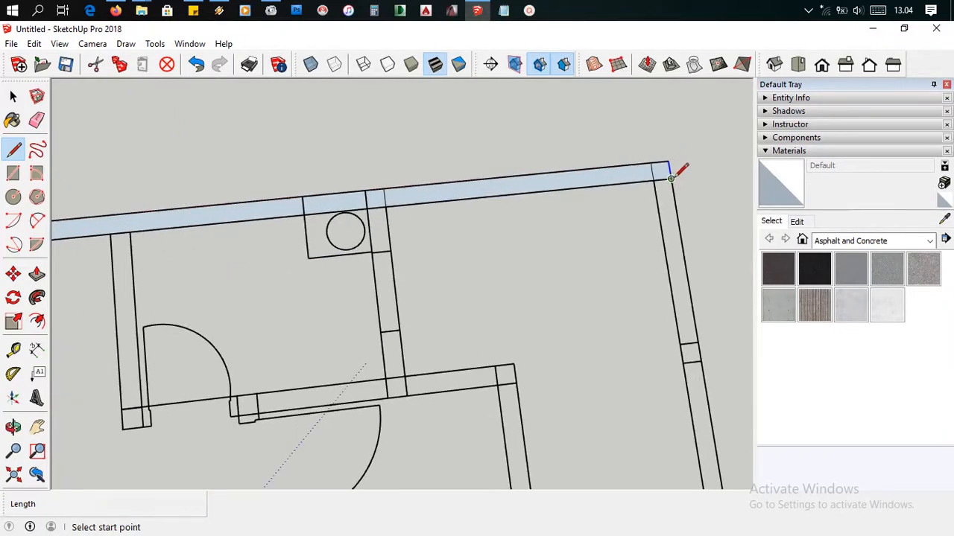
left_click(671, 177)
scroll(685, 205, "down", 5)
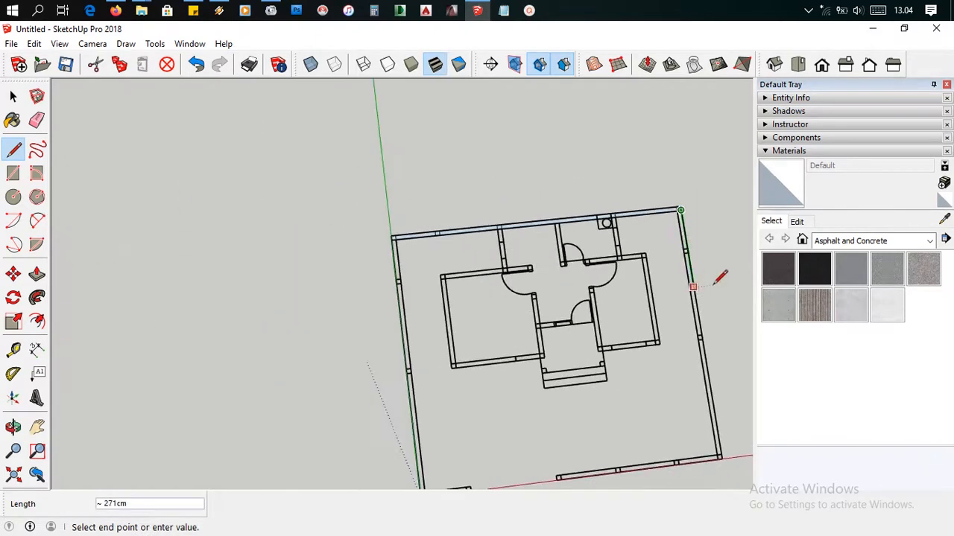
scroll(603, 377, "up", 6)
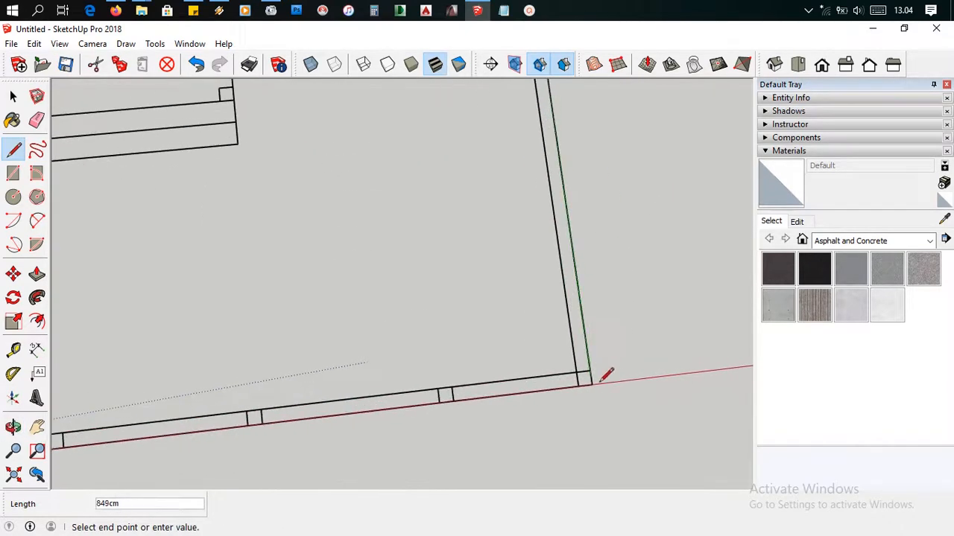
left_click(598, 378)
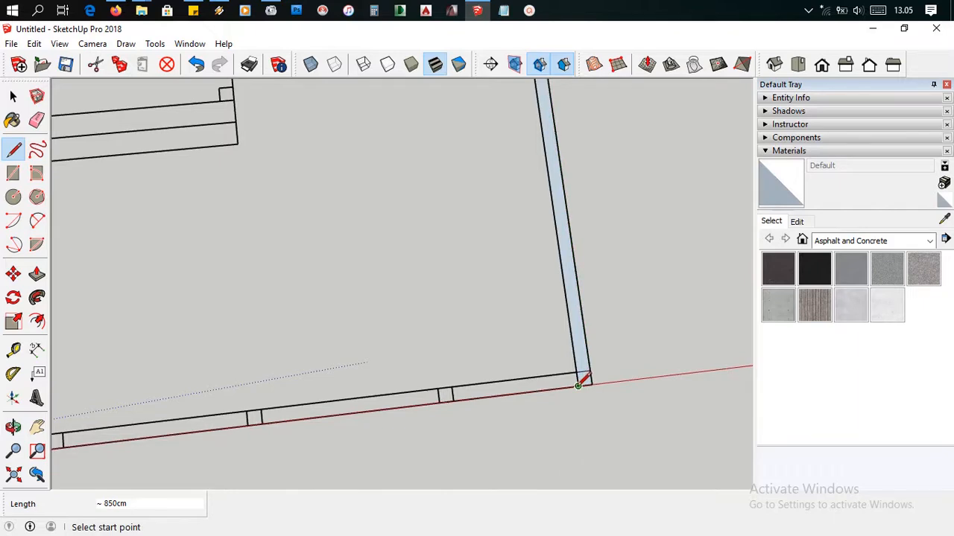
Trace the outer edge of the front wall from the right corner to the gate opening, about 550 cm.
left_click(579, 385)
scroll(356, 379, "down", 3)
scroll(241, 396, "up", 3)
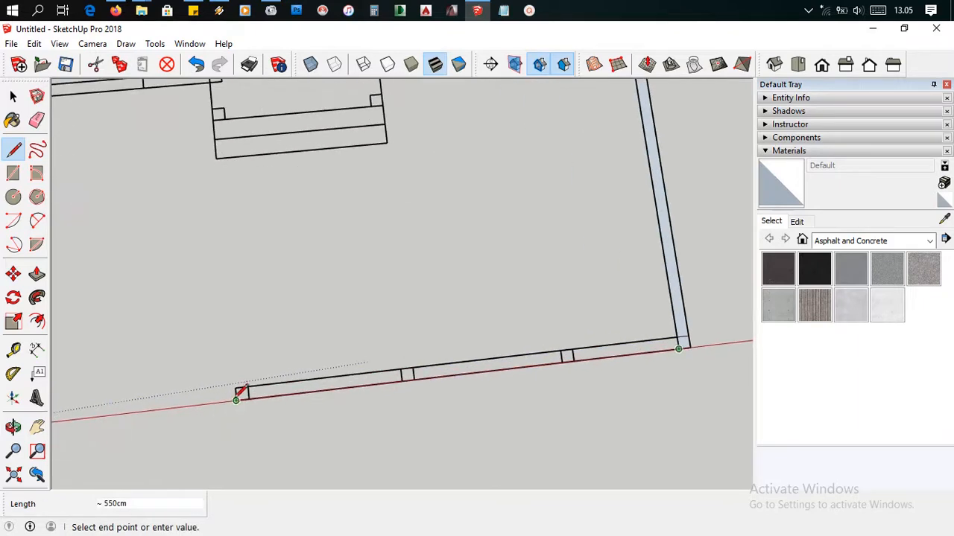
left_click(236, 399)
scroll(261, 354, "down", 2)
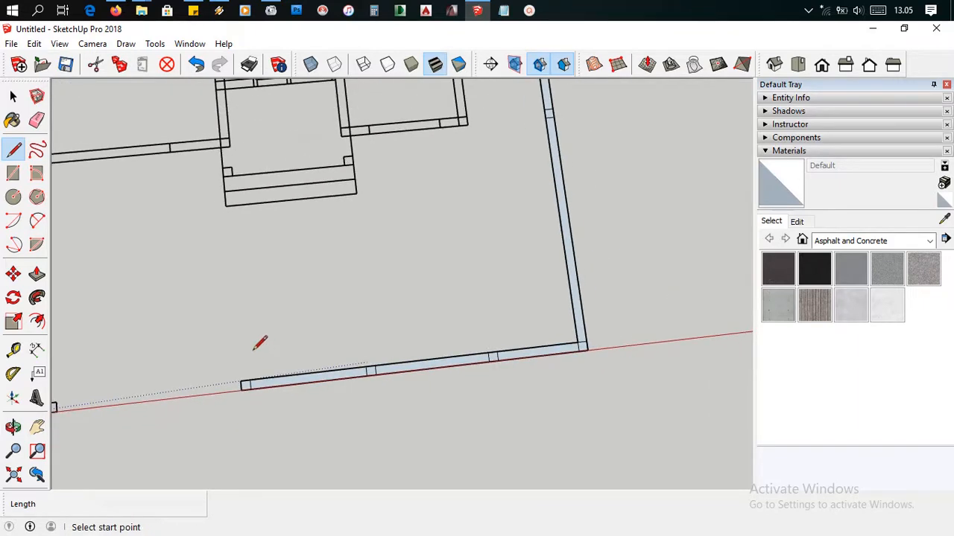
Trace the outer edge of the short front wall between the gate opening and the origin corner, about 165 cm.
middle_click_drag(260, 343, 449, 340)
scroll(449, 340, "up", 3)
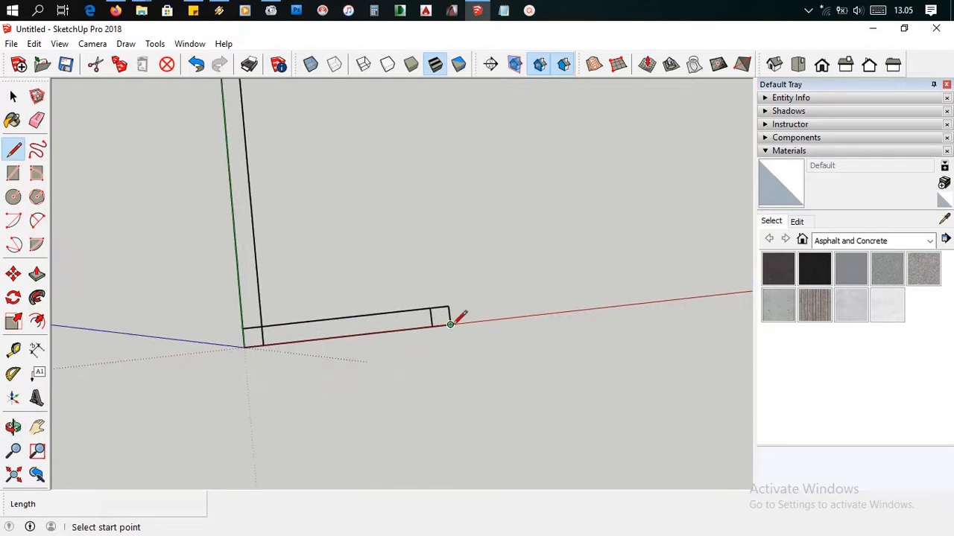
left_click(450, 324)
left_click(246, 346)
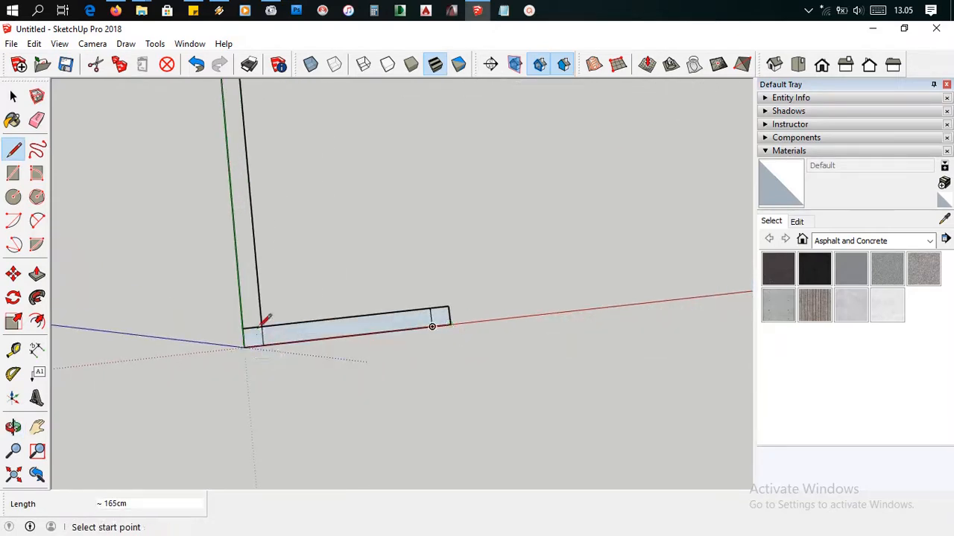
Trace the outer edge of the left perimeter wall from the front corner to the back wall, about 835 cm.
left_click(248, 325)
mouse_move(270, 249)
middle_mouse_down()
mouse_move(290, 191)
mouse_move(294, 369)
middle_mouse_up()
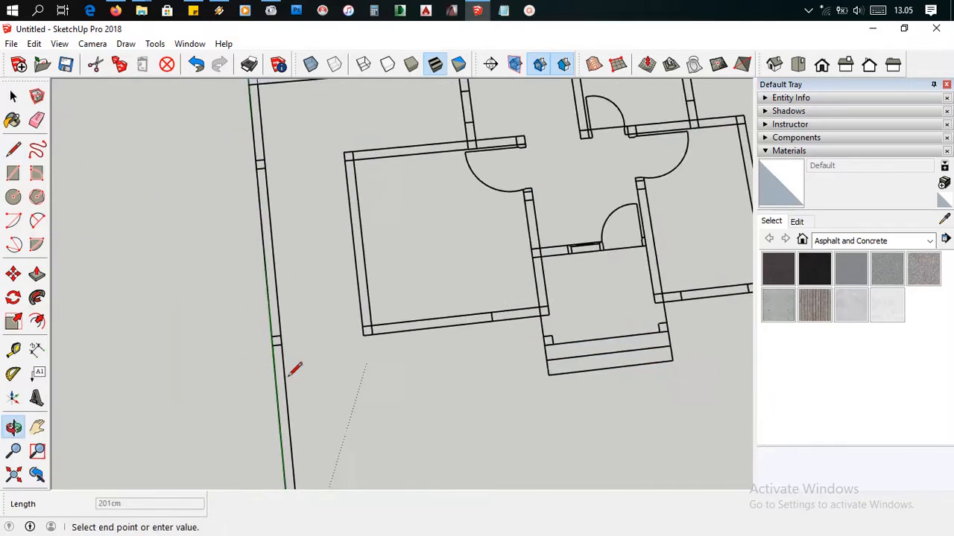
middle_click_drag(257, 176, 277, 391, "shift")
scroll(279, 315, "up", 3)
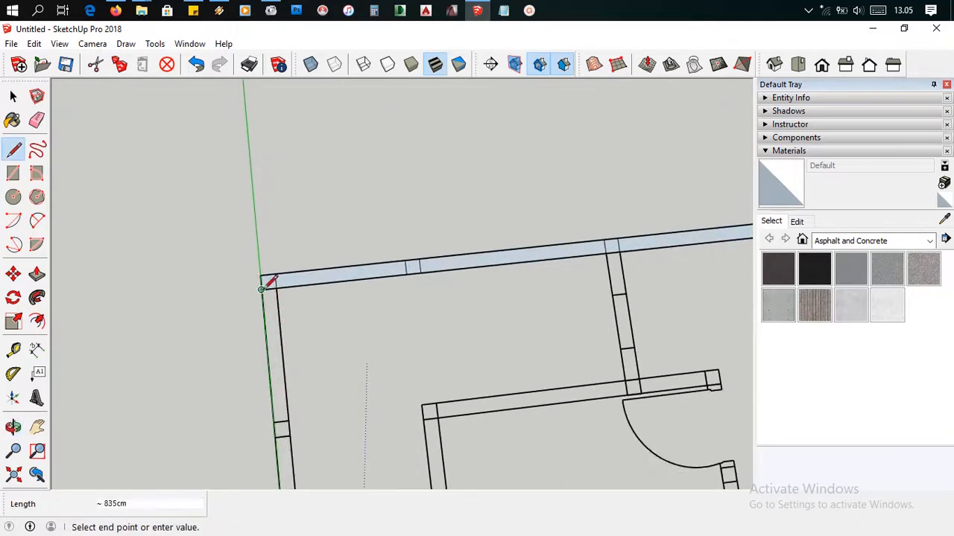
left_click(263, 289)
scroll(283, 292, "down", 3)
Trace the interior partition from the back wall down to the left room's back wall, about 150 cm.
scroll(477, 299, "up", 1)
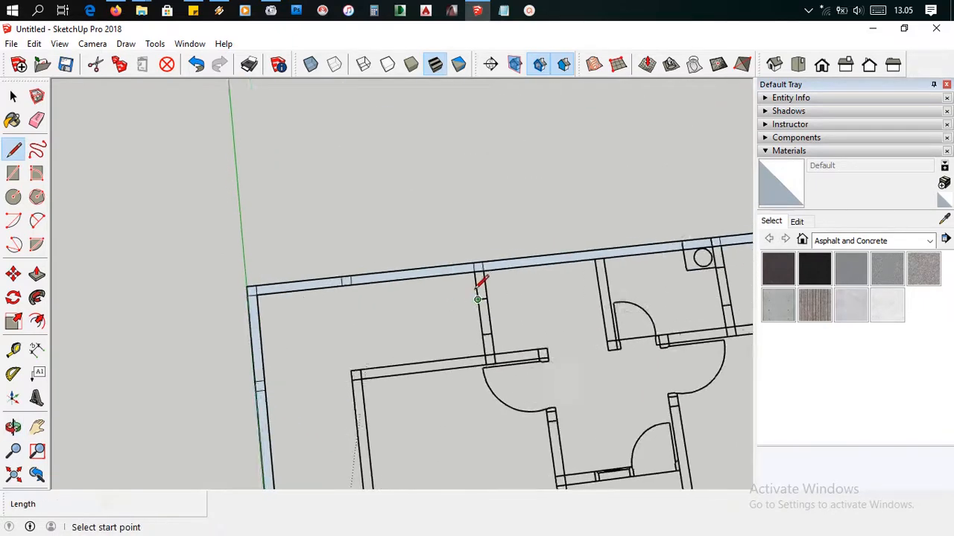
scroll(478, 298, "up", 2)
left_click(473, 263)
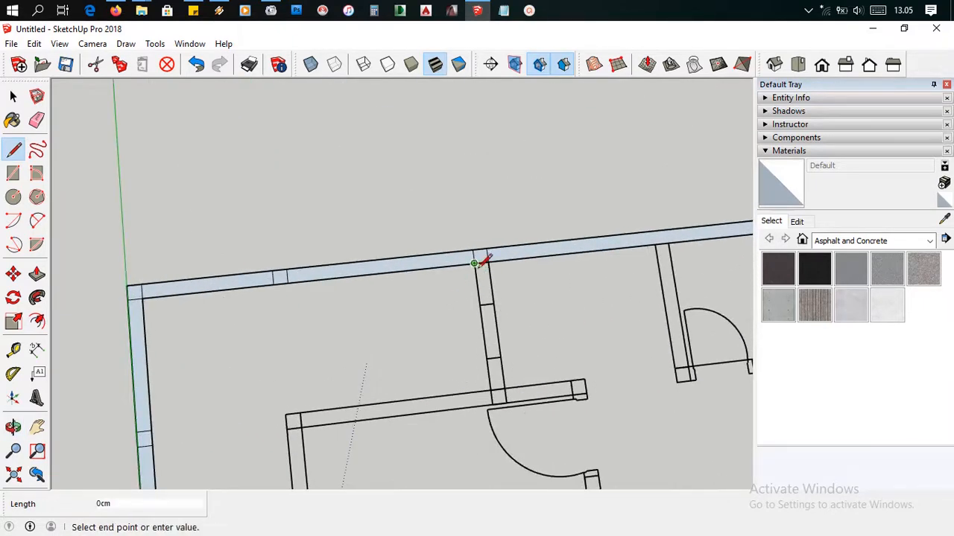
left_click(494, 395)
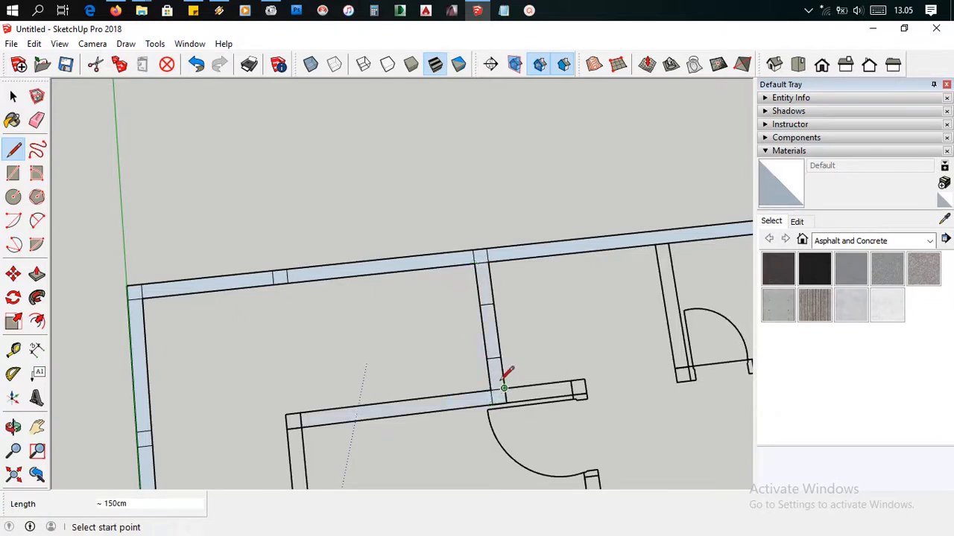
Trace the back edge of the left room's wall stub beside its door, about 86 cm long.
left_click(503, 388)
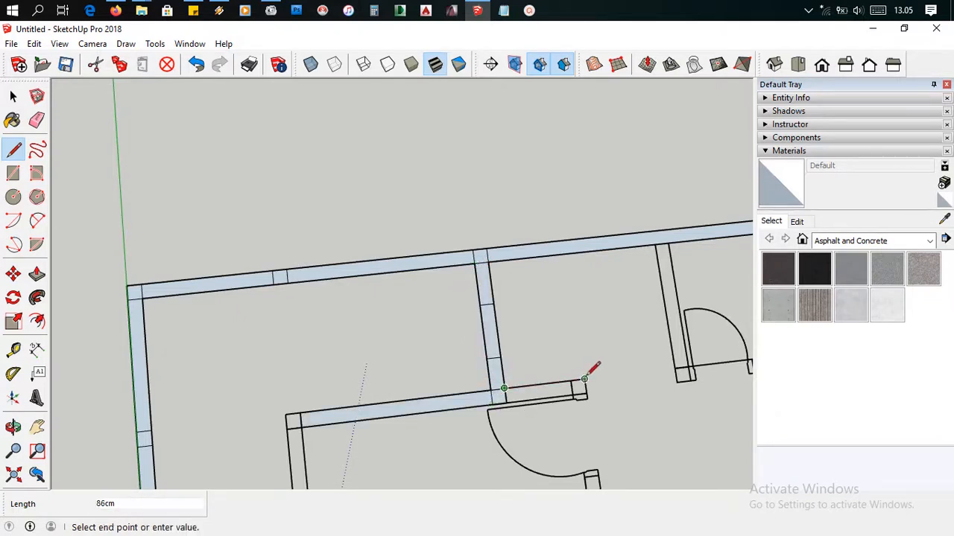
left_click(584, 380)
left_click(299, 412)
key("Escape")
Trace the left room's outer side wall down to its front corner with a 300 cm line.
mouse_move(301, 392)
middle_mouse_down()
mouse_move(319, 330)
mouse_move(318, 217)
middle_mouse_up()
left_click(309, 228)
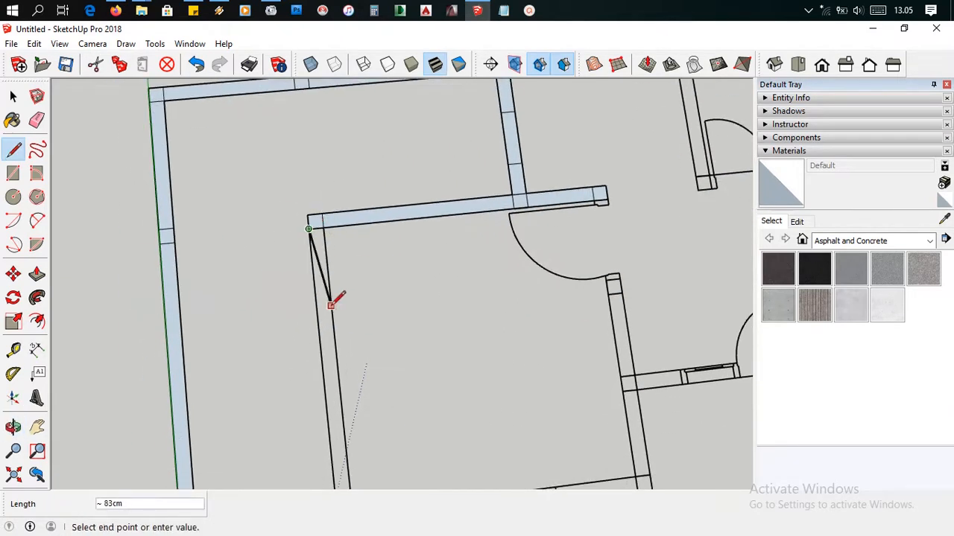
middle_click_drag(329, 300, 321, 145, "shift")
scroll(331, 337, "up", 1)
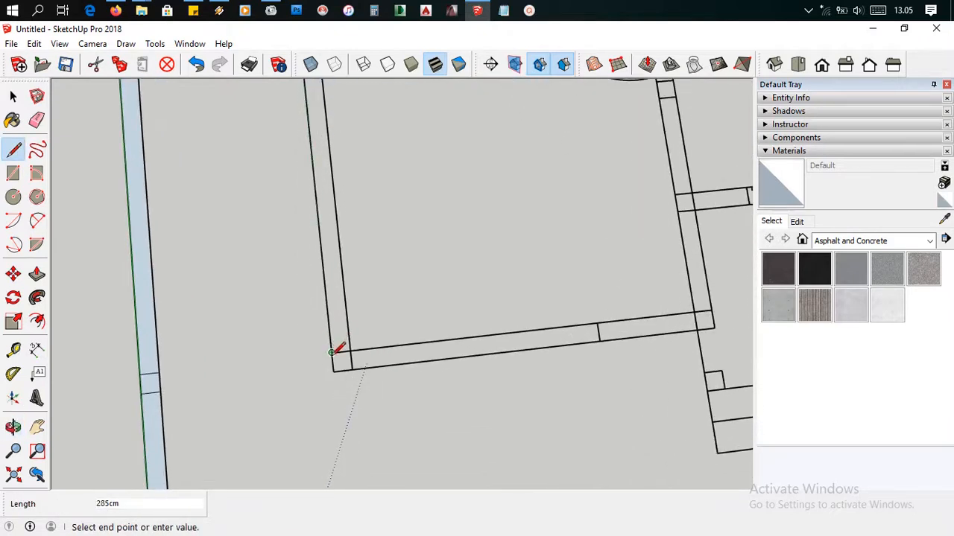
left_click(349, 354)
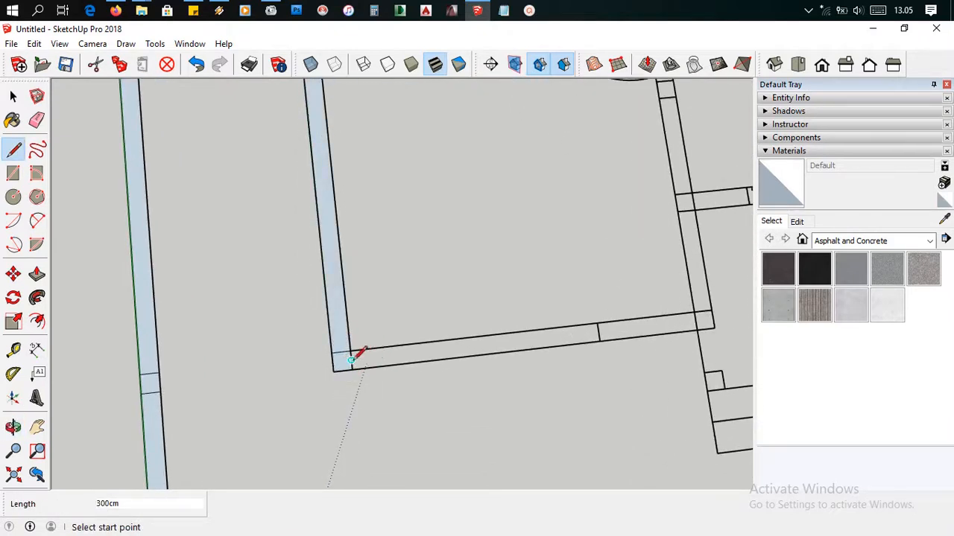
Trace the left room's front wall and its inner side wall up to the door opening to fill both with faces.
left_click(353, 366)
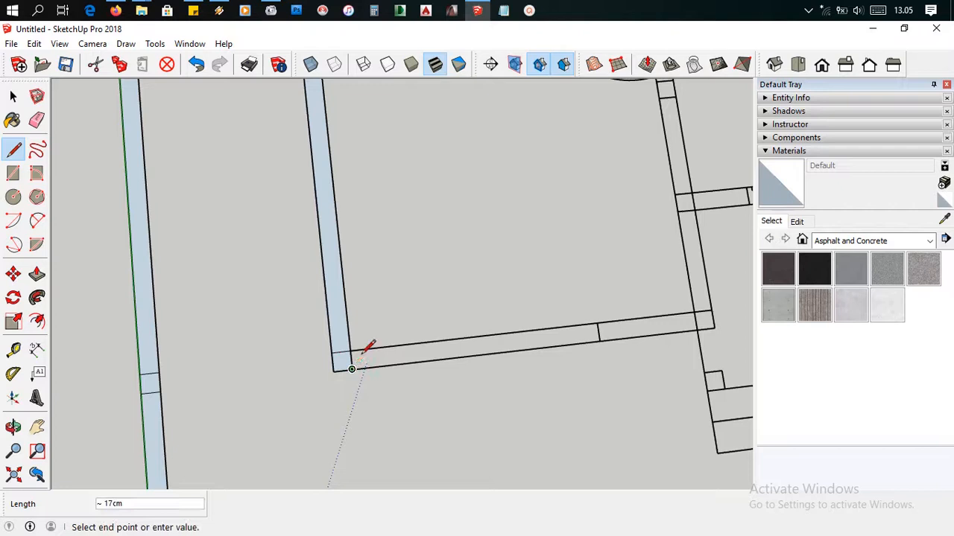
left_click(714, 325)
mouse_move(643, 281)
middle_mouse_down()
mouse_move(420, 339)
mouse_move(266, 351)
middle_mouse_up()
left_click(336, 384)
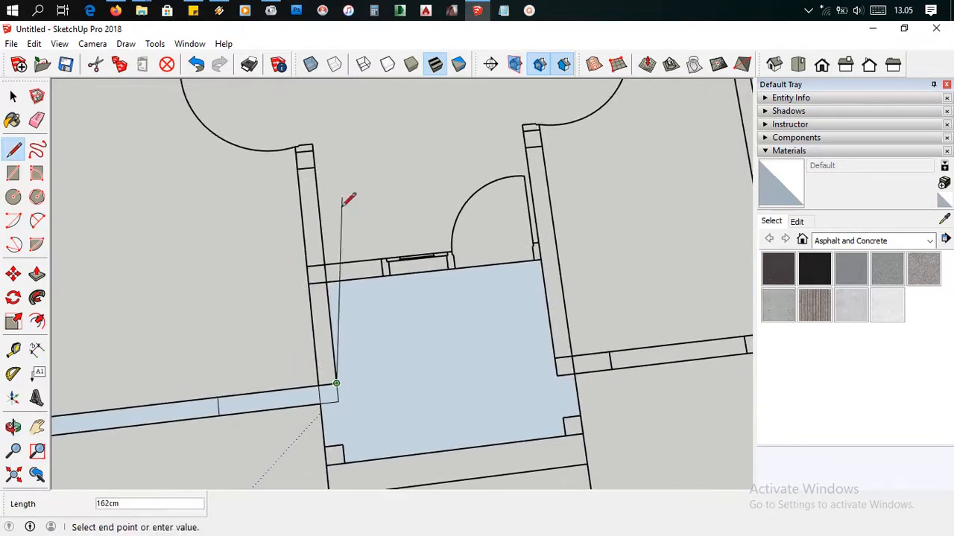
left_click(315, 151)
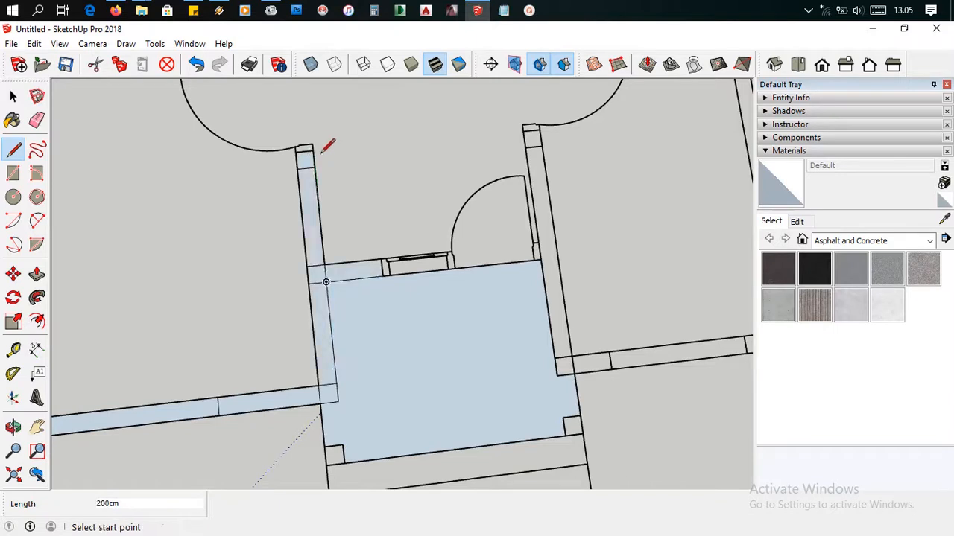
Delete the unwanted face covering the front porch floor between the two rooms.
left_click(13, 97)
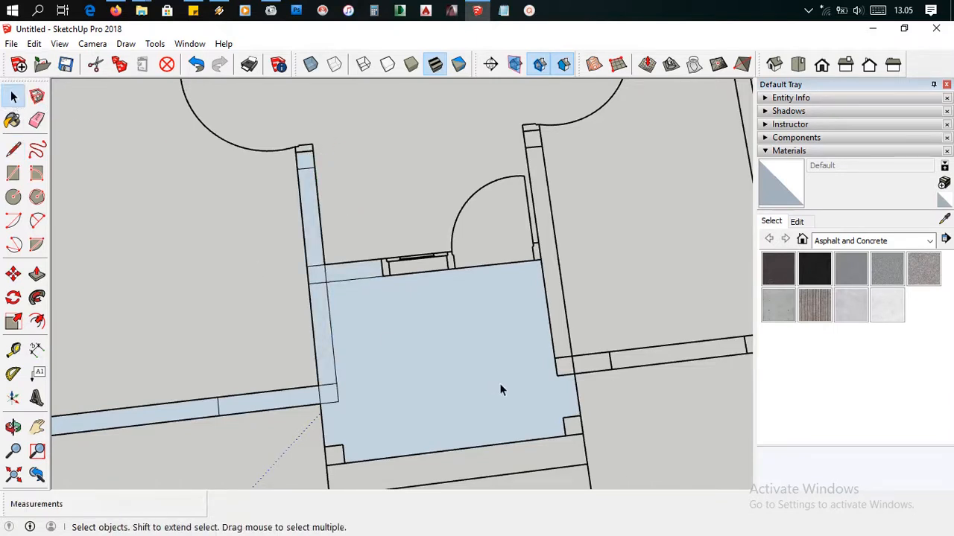
left_click(445, 363)
key("Delete")
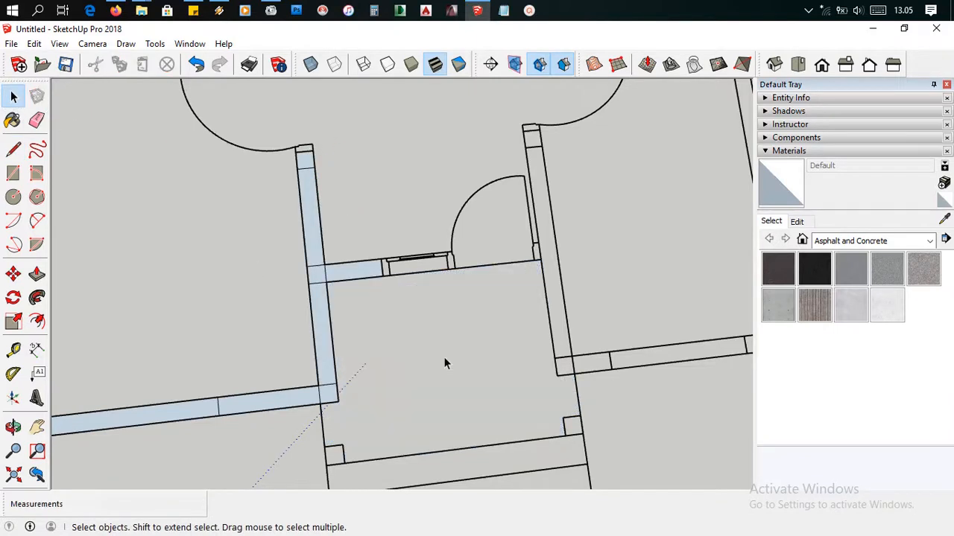
Trace the porch wall's front edge below the window, about 61 cm long, and delete the face filling the porch floor.
key("l")
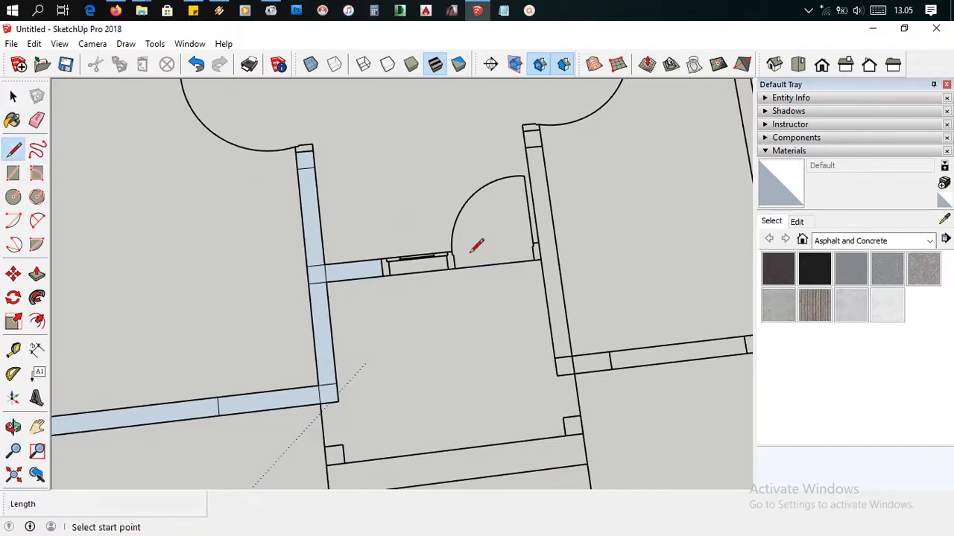
scroll(417, 248, "up", 2)
left_click(342, 286)
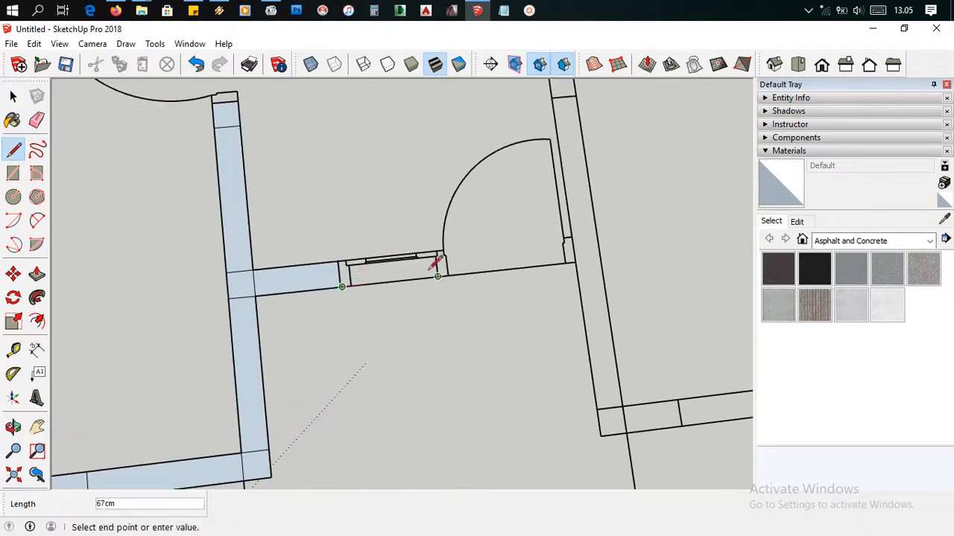
left_click(447, 275)
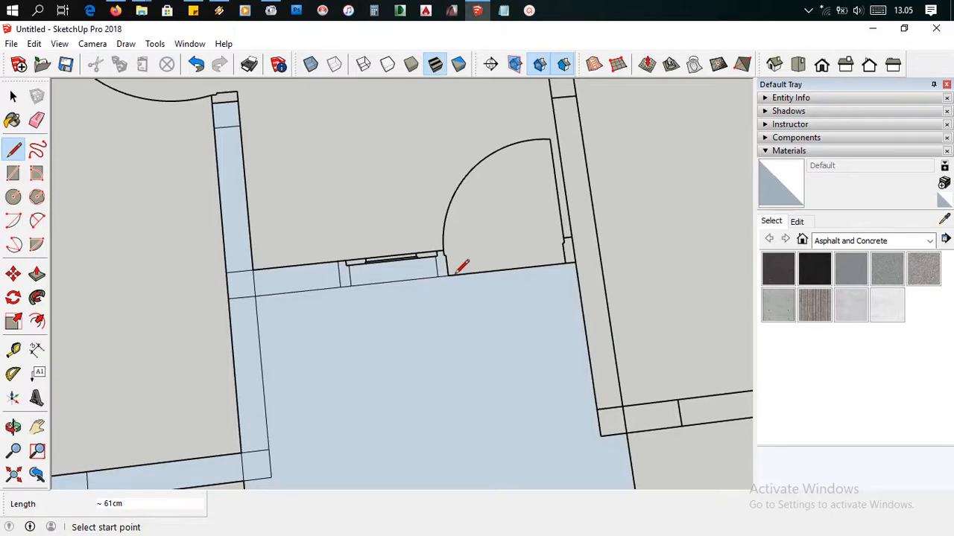
left_click(12, 97)
left_click(332, 331)
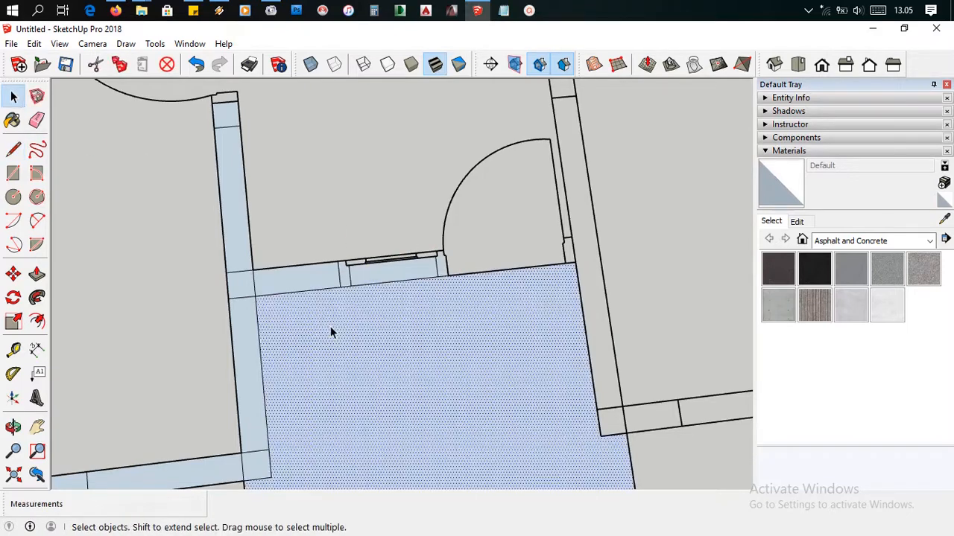
key("Delete")
Delete the window symbol from the porch wall and close the gap with a line along the wall's inner edge.
scroll(436, 275, "up", 5)
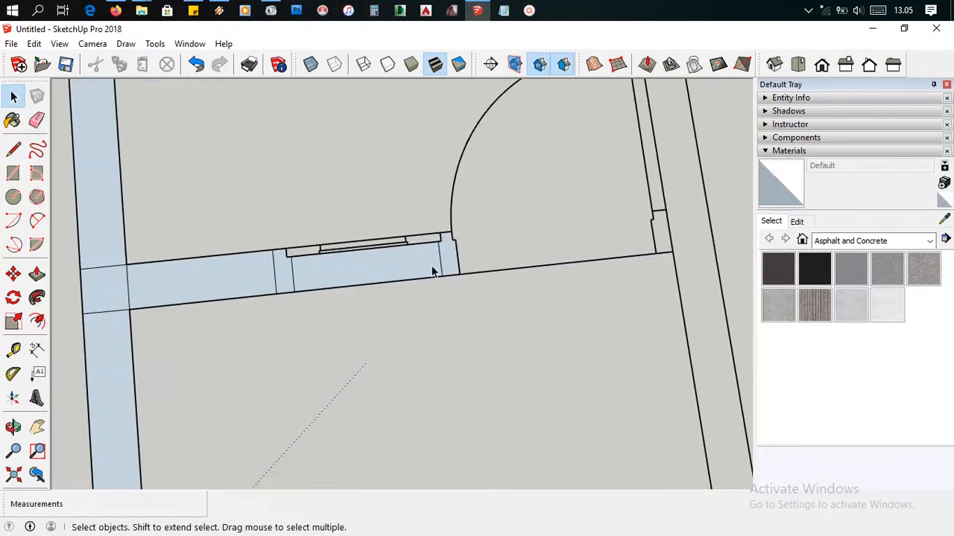
left_click(367, 252)
left_click_drag(246, 225, 415, 264)
key("Delete")
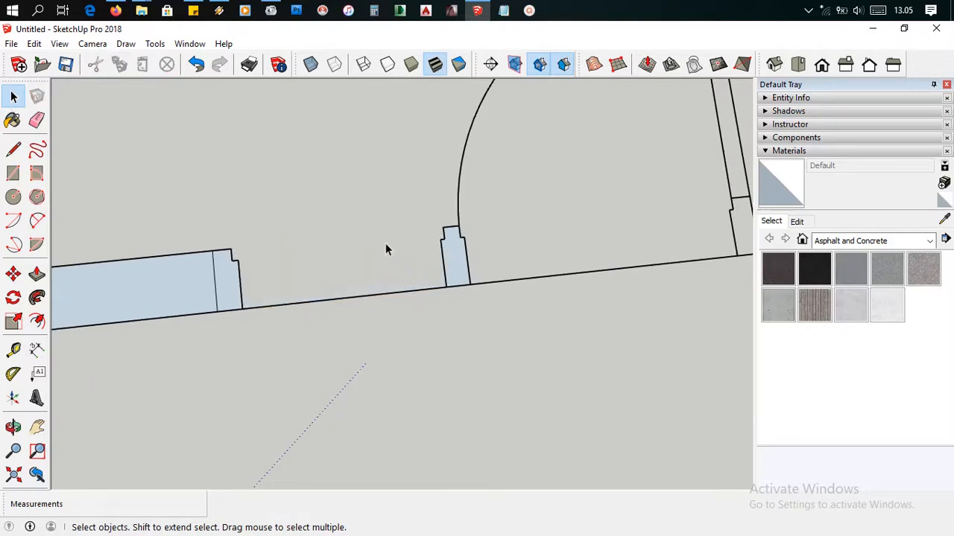
key("l")
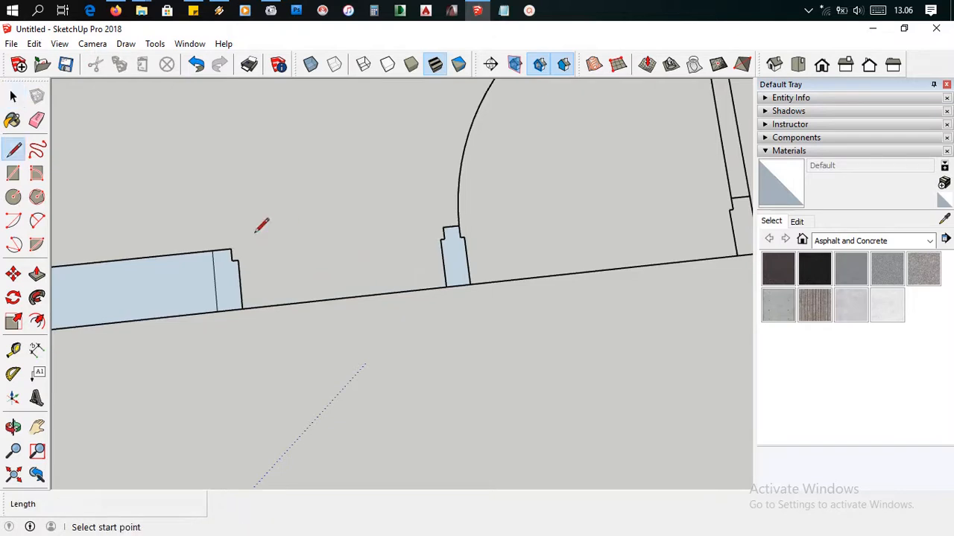
left_click(230, 249)
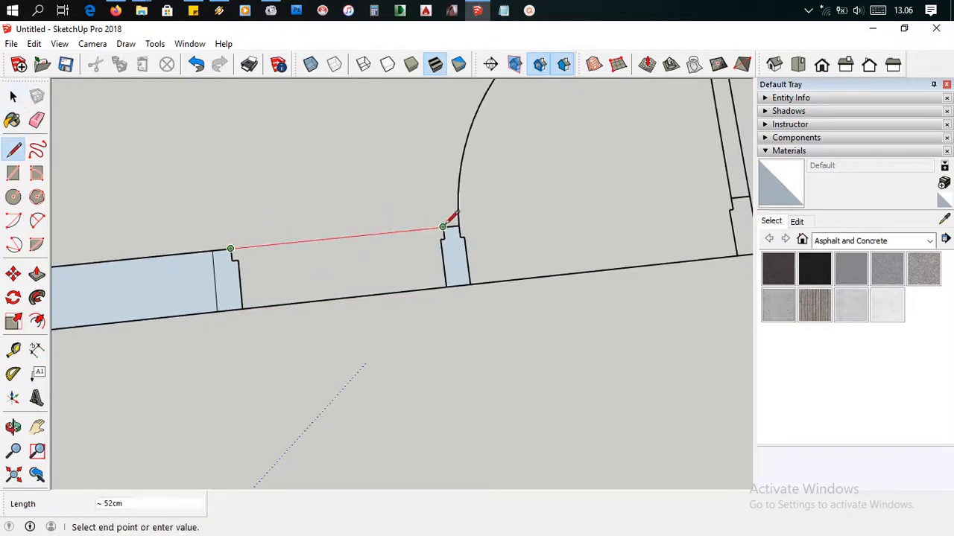
left_click(457, 227)
Delete the leftover window jamb lines inside the porch wall so the former window opening is one face.
left_click(13, 96)
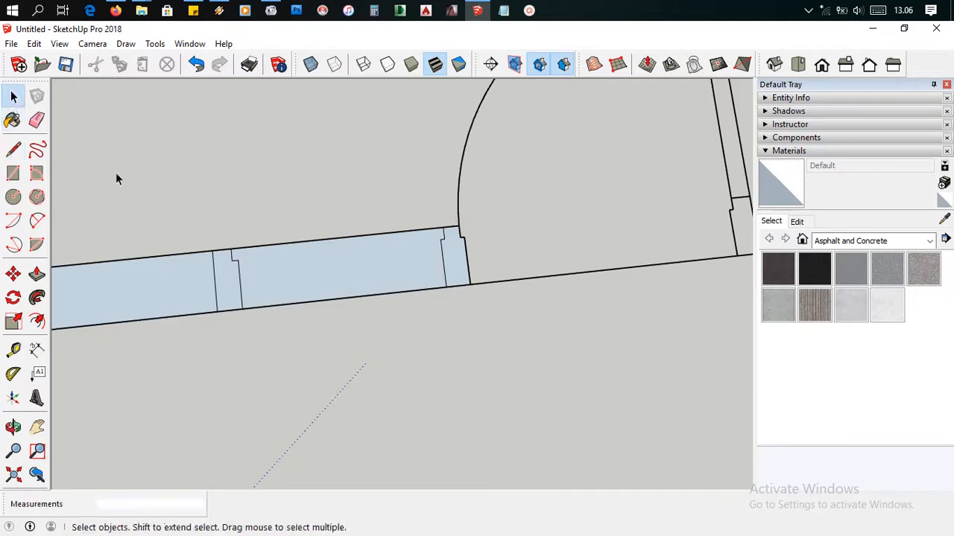
left_click(239, 262)
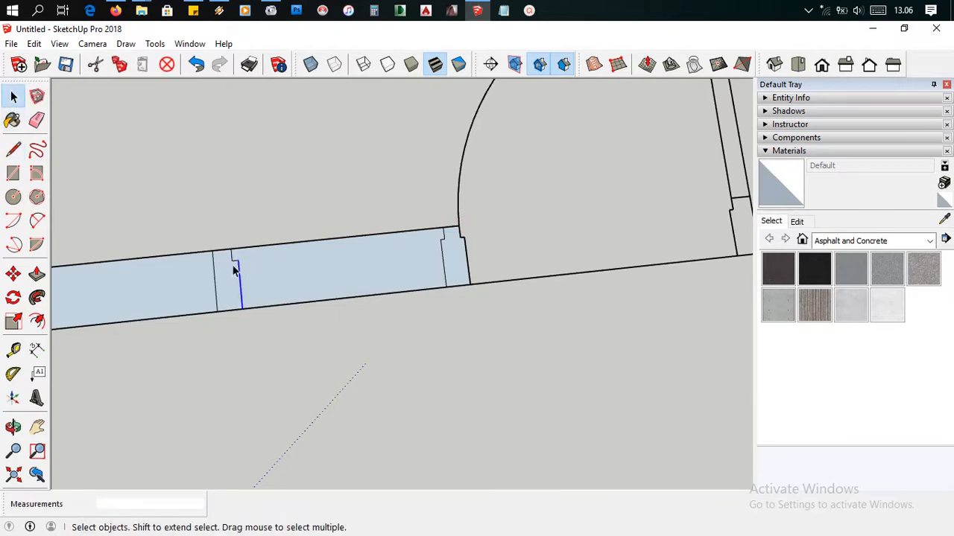
key("Delete")
left_click(232, 258)
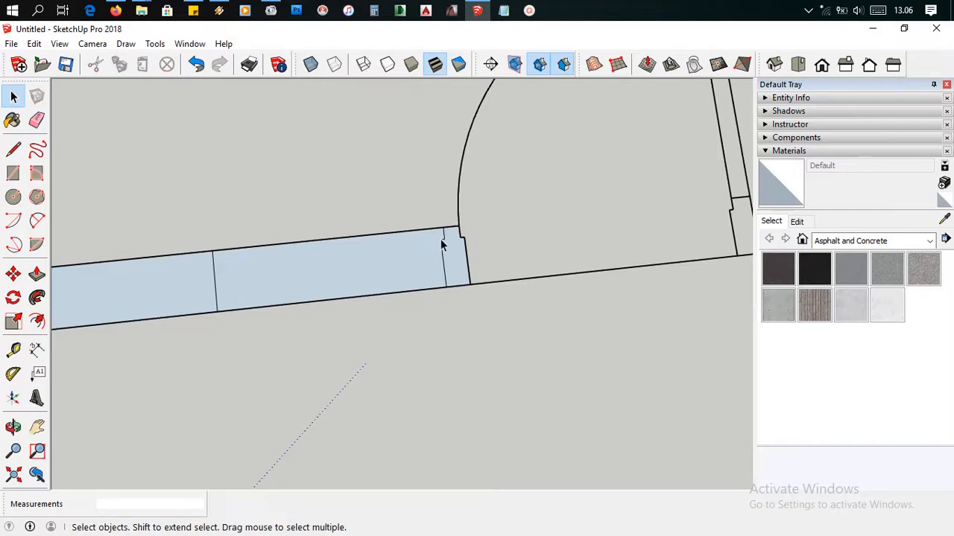
key("Delete")
left_click(445, 248)
key("Delete")
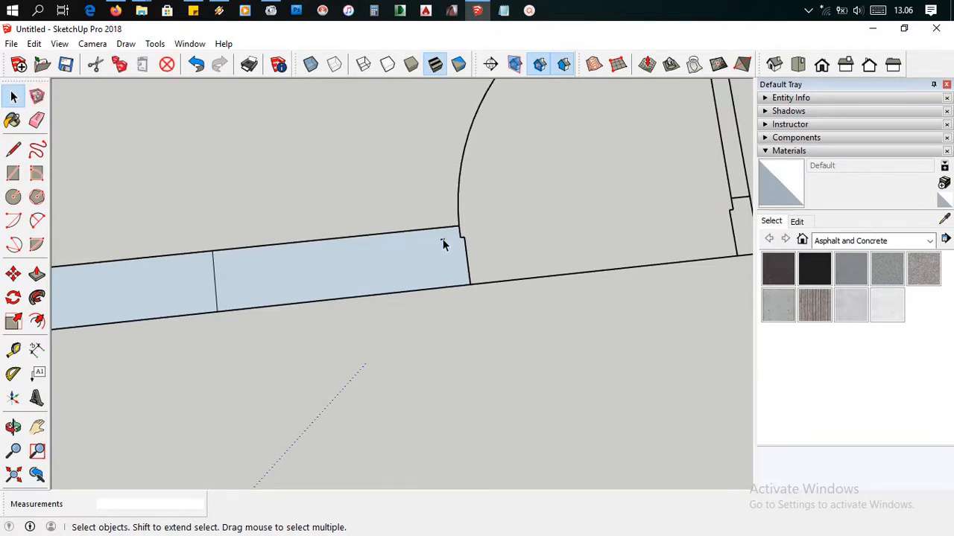
Trace the right room's porch-side wall with a 221 cm line and the inner edge of its front wall to the outer corner.
scroll(453, 257, "down", 3)
middle_click_drag(574, 257, 310, 296, "shift")
left_click(14, 149)
scroll(373, 304, "up", 2)
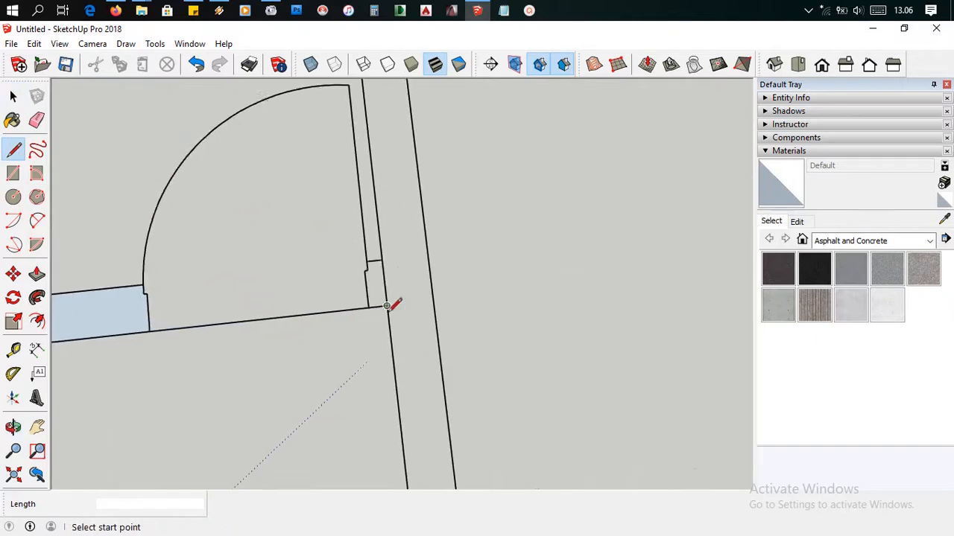
left_click(387, 305)
scroll(395, 294, "down", 3)
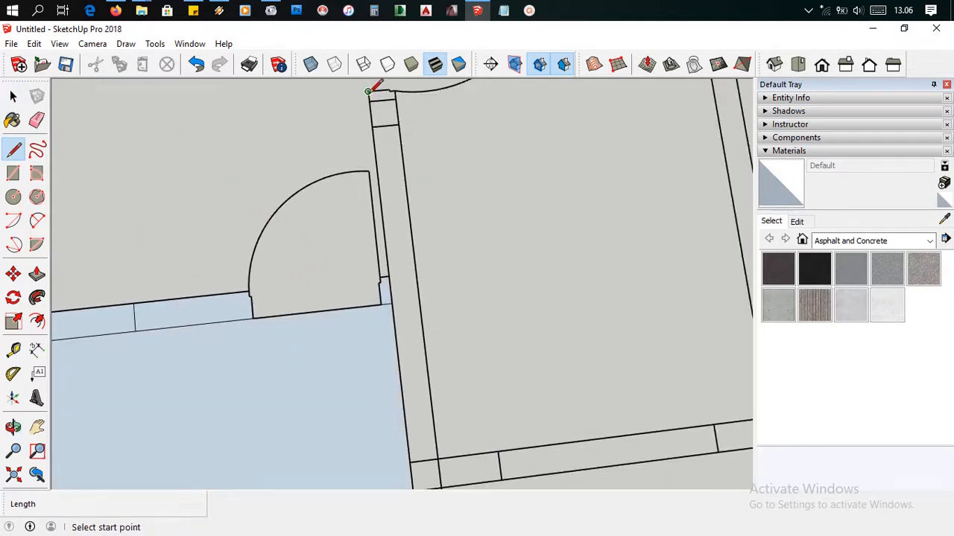
left_click(368, 91)
scroll(369, 111, "down", 2)
left_click(401, 395)
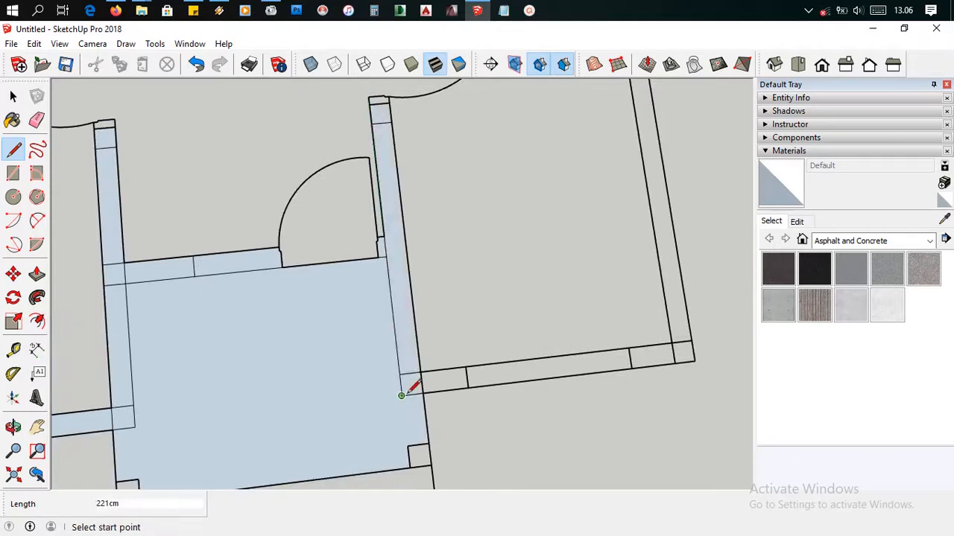
left_click(421, 371)
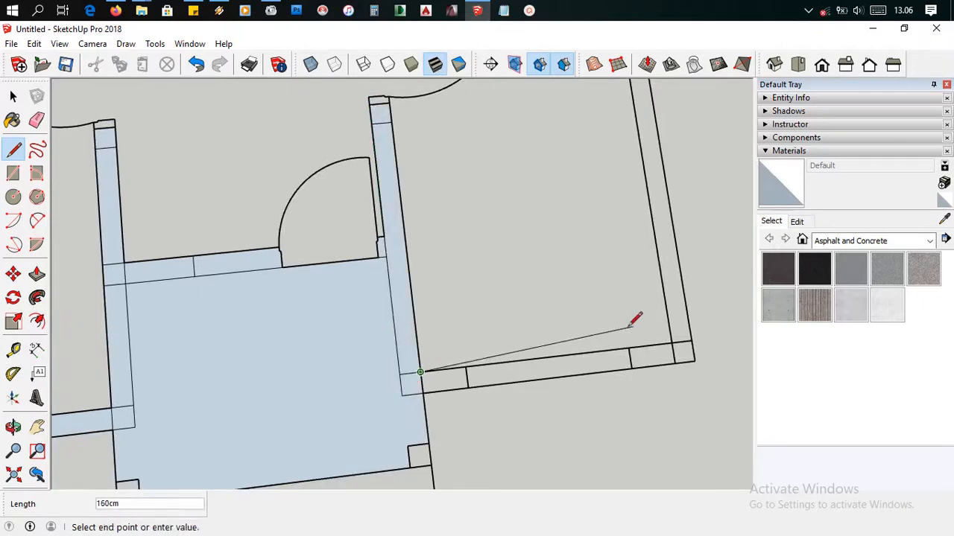
left_click(692, 341)
Trace the hall-side edge of the bathroom wall from the back wall to its free end, about 150 cm long.
scroll(641, 324, "down", 2)
middle_click_drag(642, 312, 571, 438, "shift")
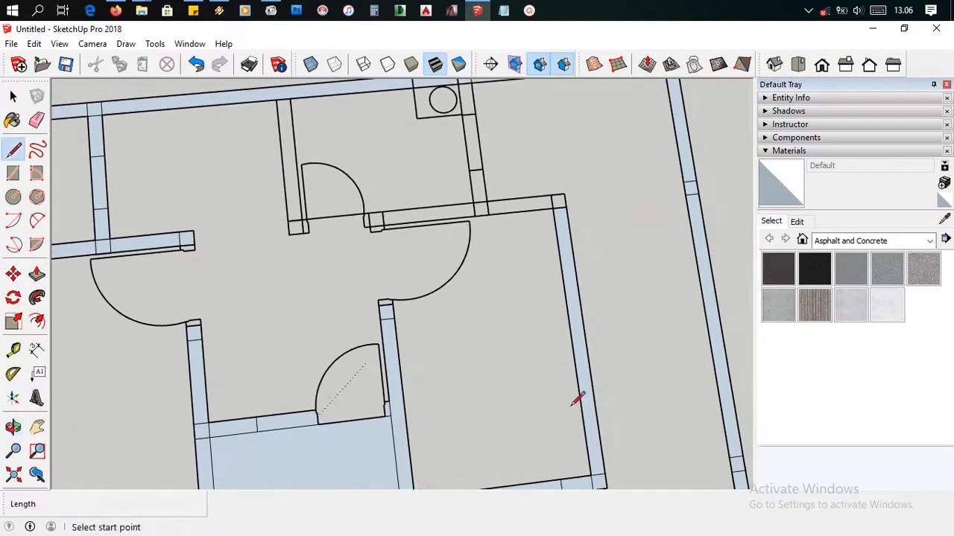
left_click(276, 99)
left_click(290, 234)
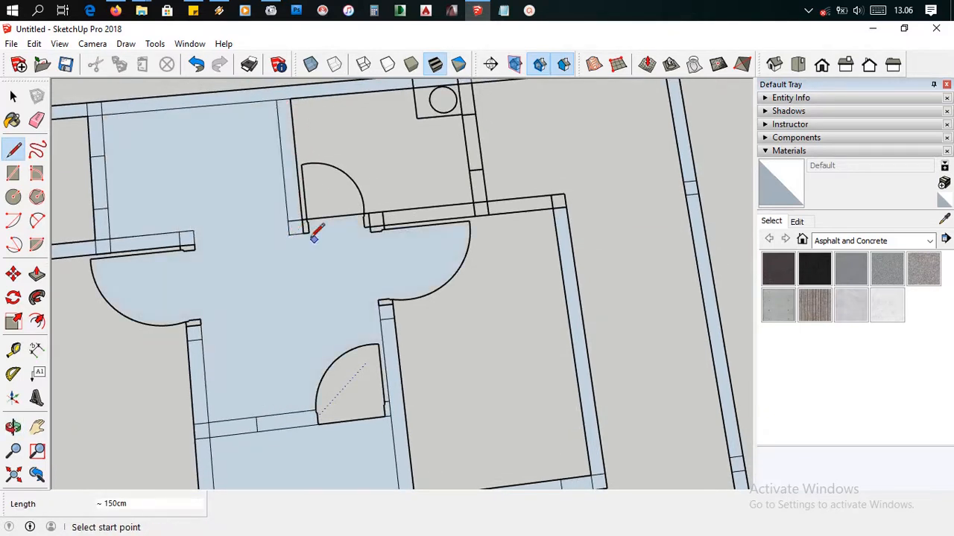
Trace the right room's back wall from the bathroom door to its outer corner, and the outer edge of the bathroom's far side wall.
scroll(381, 212, "up", 2)
left_click(366, 211)
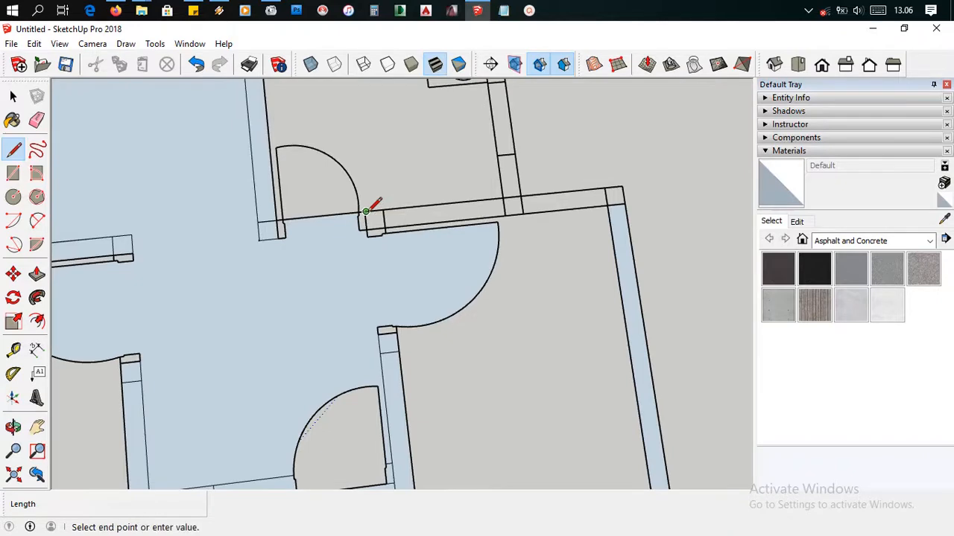
left_click(622, 186)
middle_click_drag(596, 183, 531, 327)
left_click(378, 143)
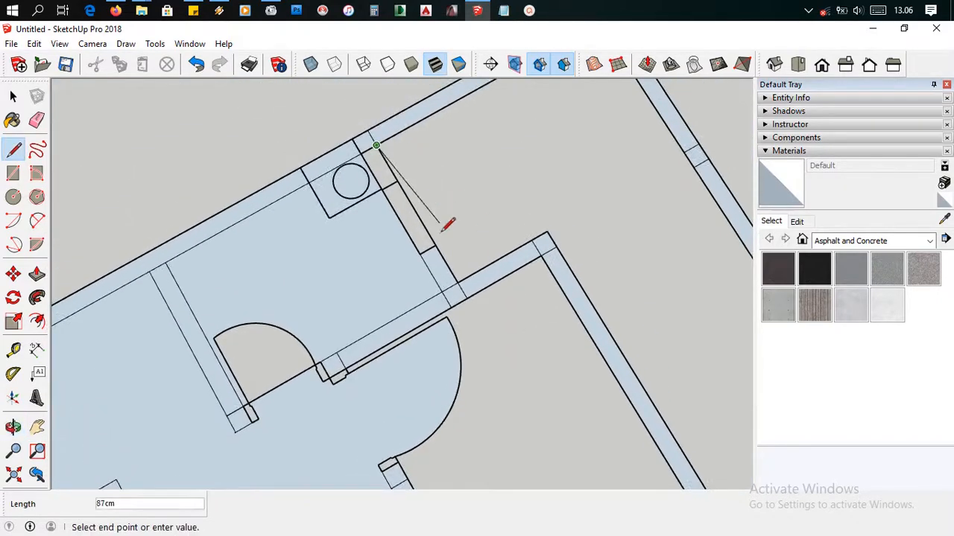
key("Escape")
Delete the unwanted floor faces covering the central hall, the bathroom and the front porch.
scroll(513, 237, "down", 3)
scroll(594, 224, "down", 3)
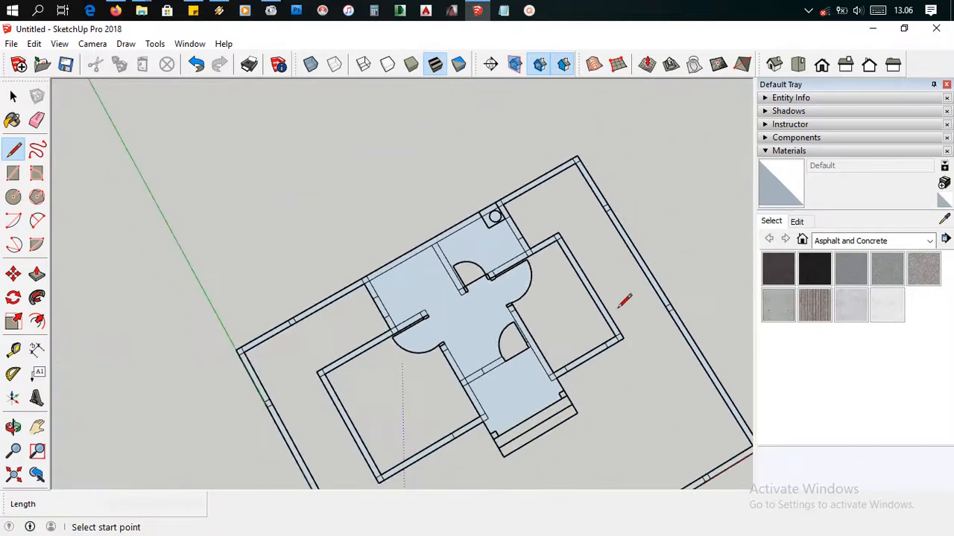
middle_click_drag(624, 298, 575, 181)
scroll(381, 291, "up", 3)
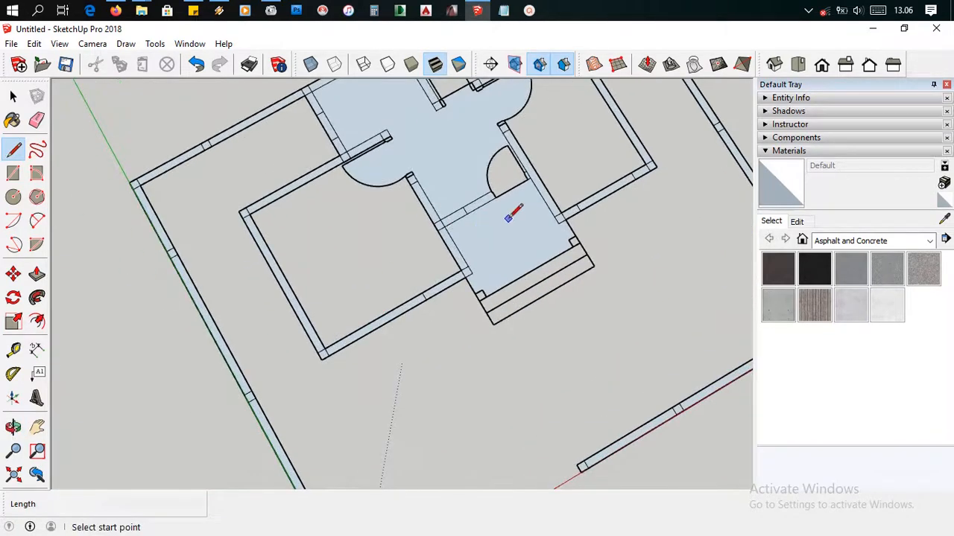
middle_click_drag(508, 219, 478, 285)
middle_click_drag(562, 183, 410, 251, "shift")
scroll(509, 298, "up", 1)
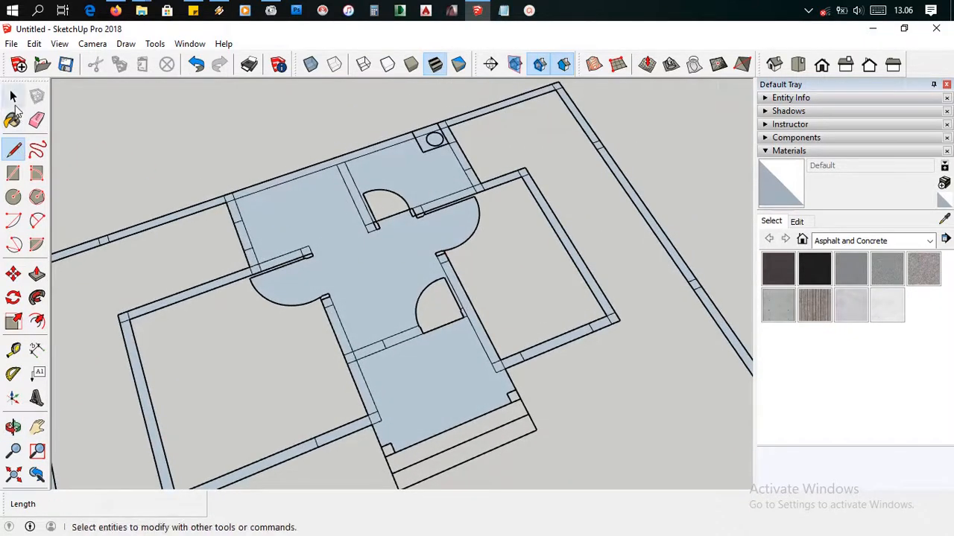
left_click(14, 98)
left_click(296, 225)
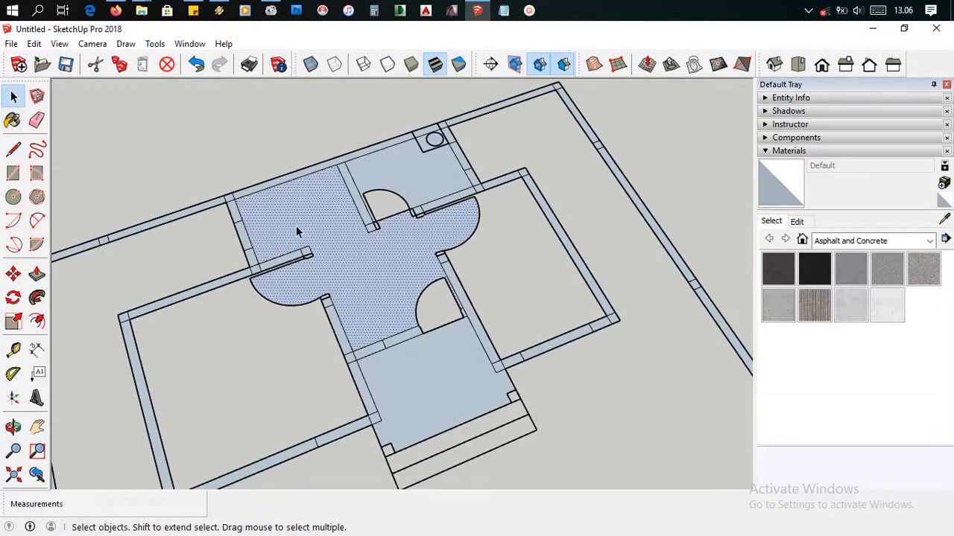
key("Delete")
left_click(396, 172)
key("Delete")
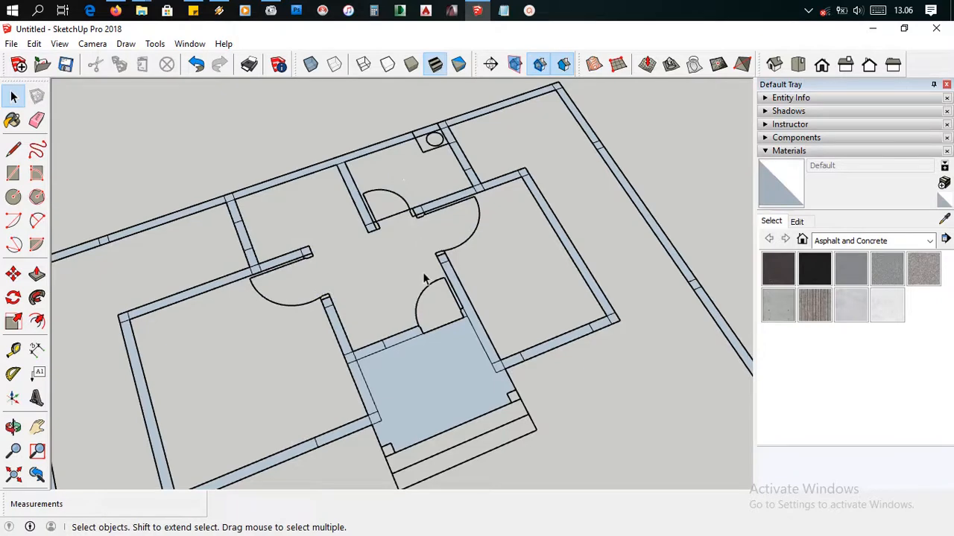
left_click(427, 371)
key("Delete")
Trace the 15 cm back edges of the two square columns at the porch's front corners to fill them with faces.
scroll(427, 343, "down", 5)
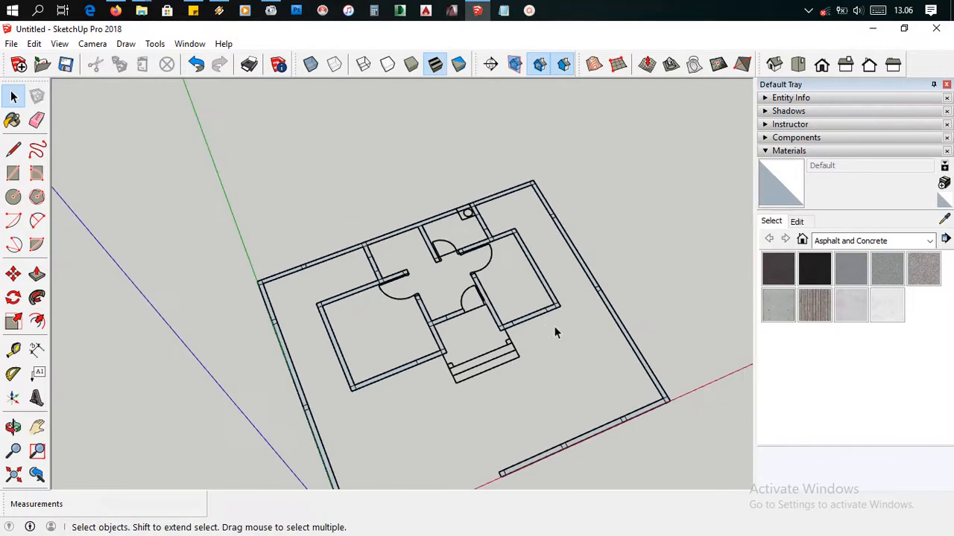
scroll(515, 371, "up", 5)
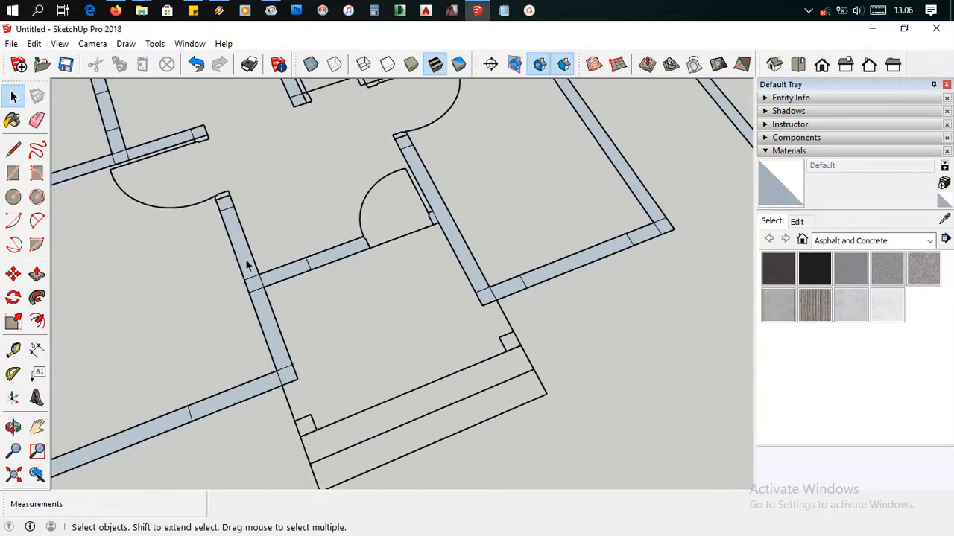
left_click(13, 151)
scroll(520, 344, "up", 4)
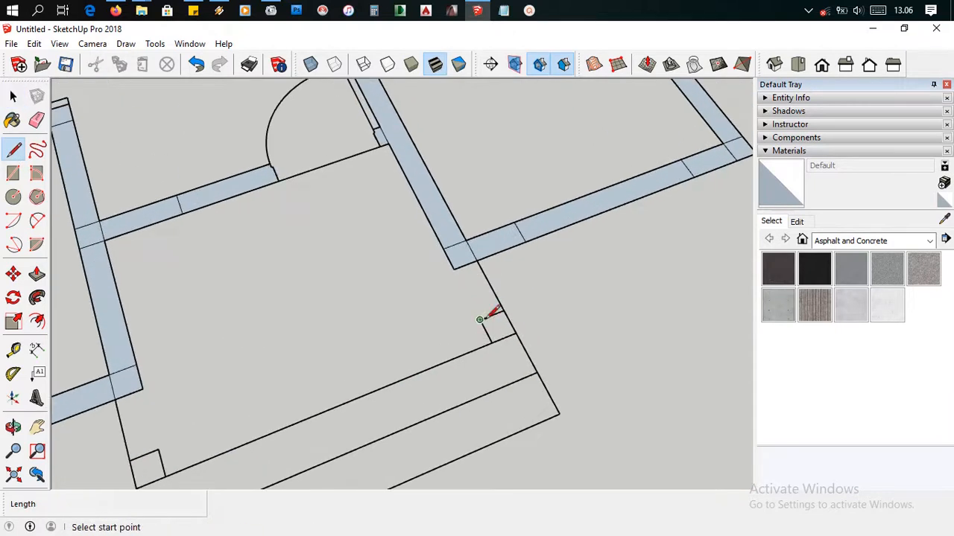
left_click(481, 320)
left_click(504, 311)
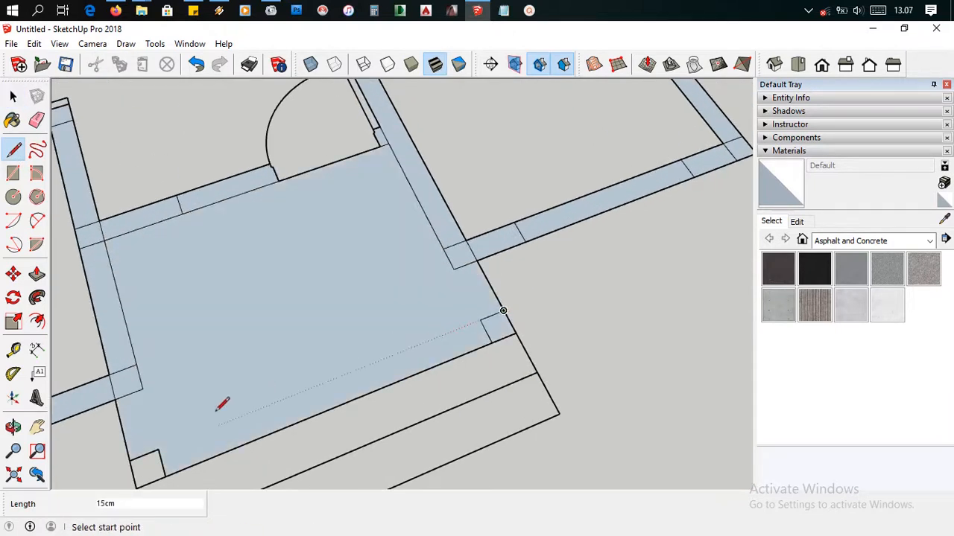
left_click(158, 449)
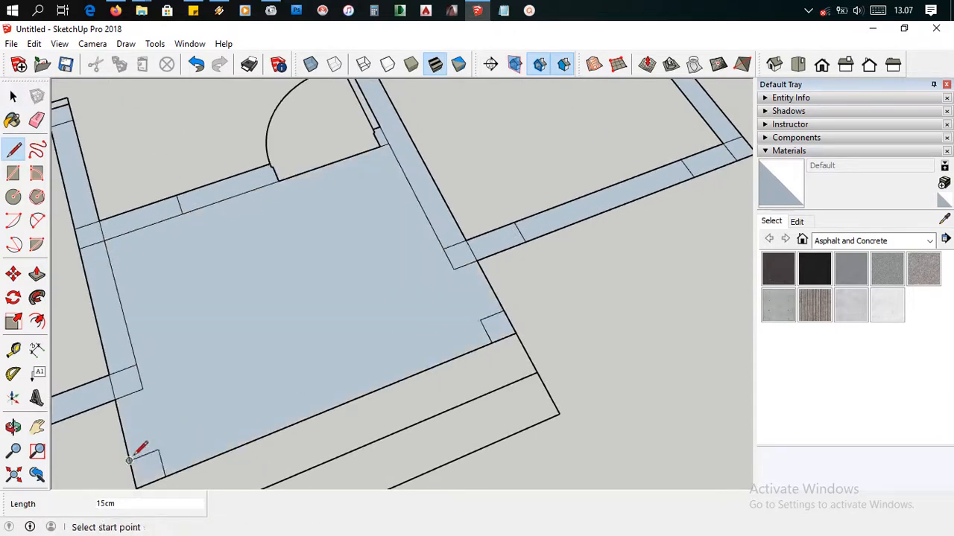
Delete the floor face around the two porch columns, keeping the column faces.
left_click(13, 96)
left_click(227, 284)
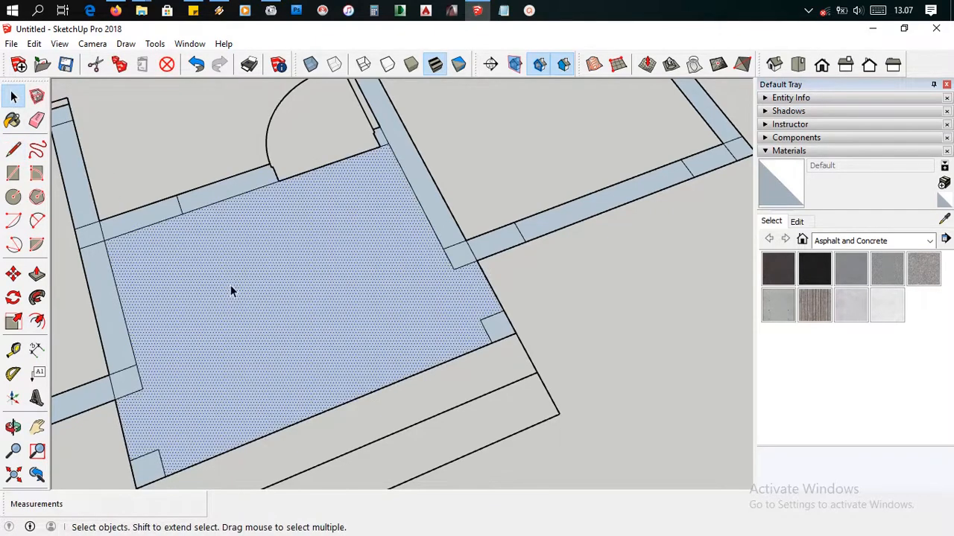
key("Delete")
scroll(536, 292, "down", 6)
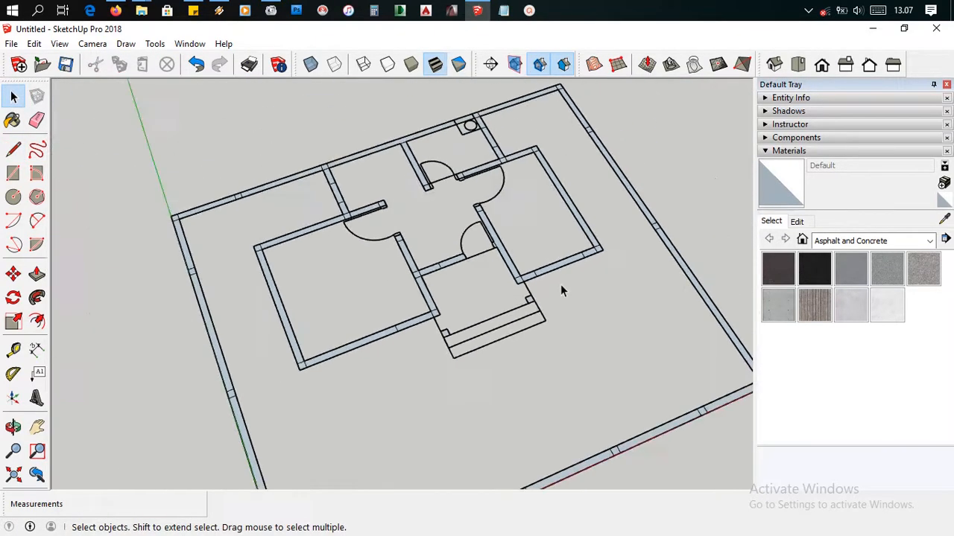
scroll(484, 260, "down", 2)
middle_click_drag(494, 266, 528, 362)
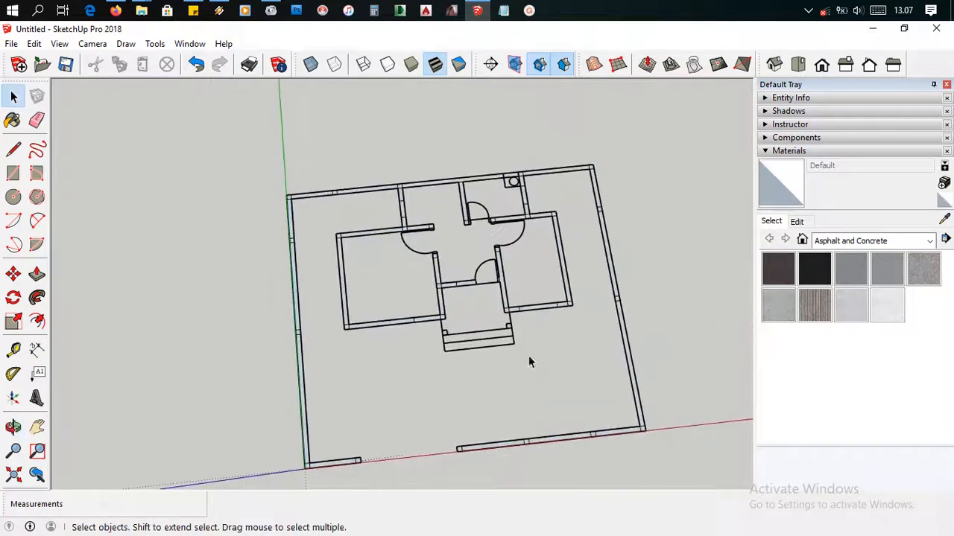
scroll(262, 290, "up", 3)
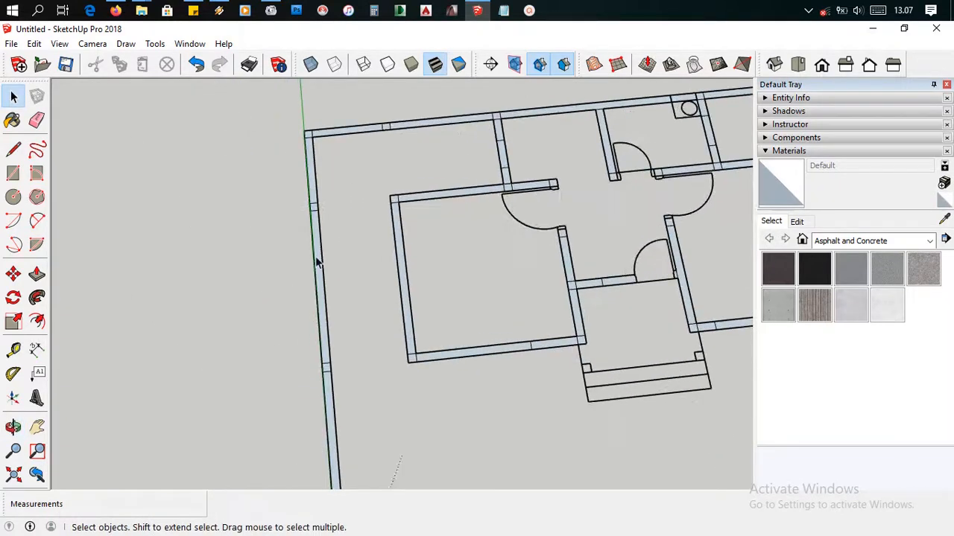
scroll(319, 256, "up", 3)
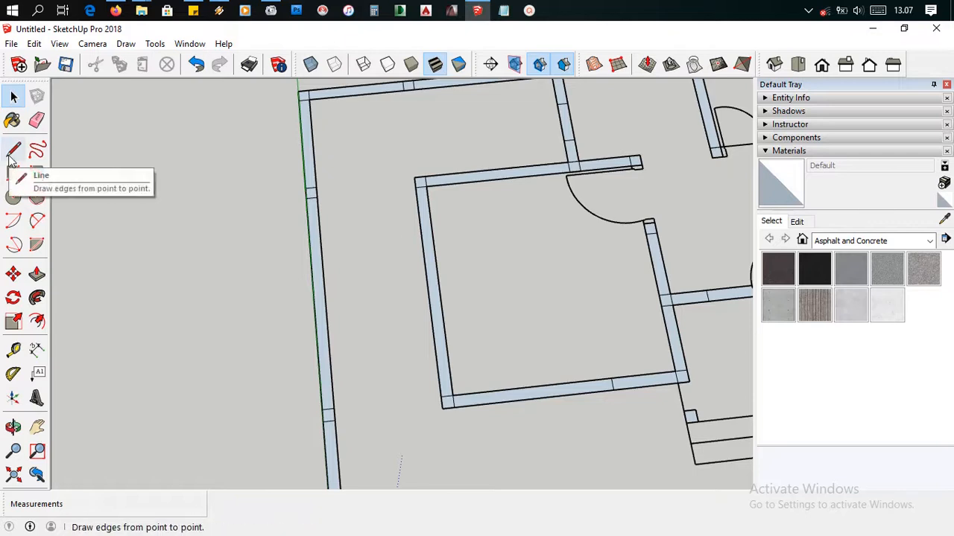
left_click(38, 274)
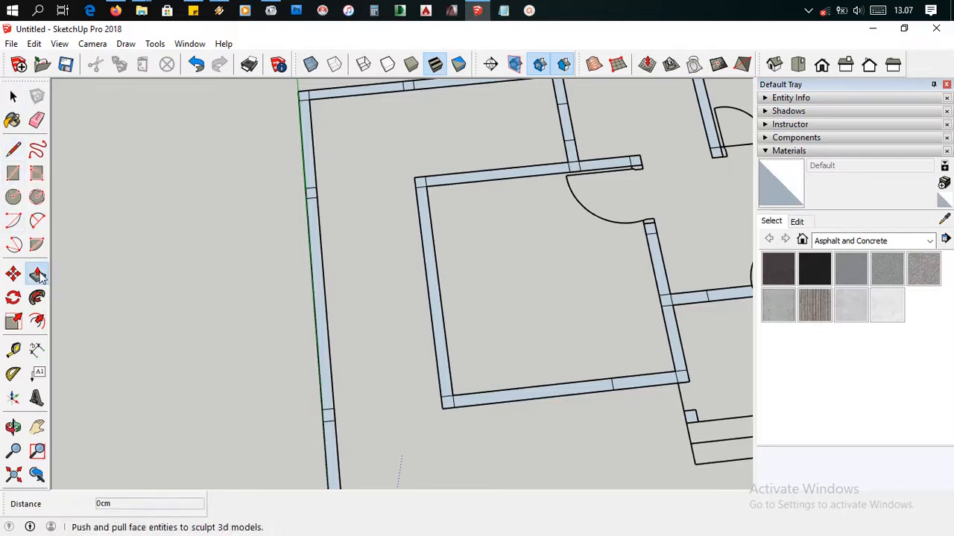
scroll(447, 324, "up", 4)
left_click(426, 330)
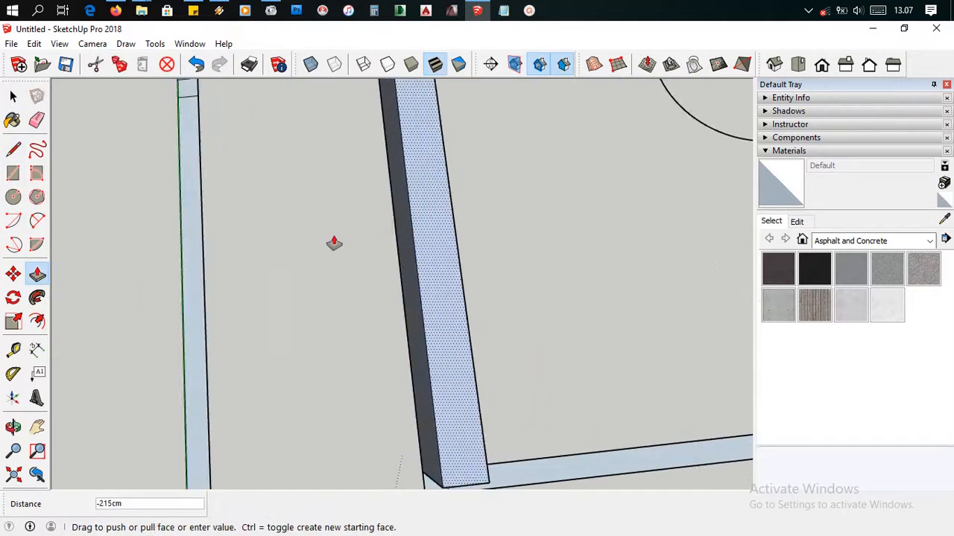
key("Escape")
scroll(468, 298, "down", 5)
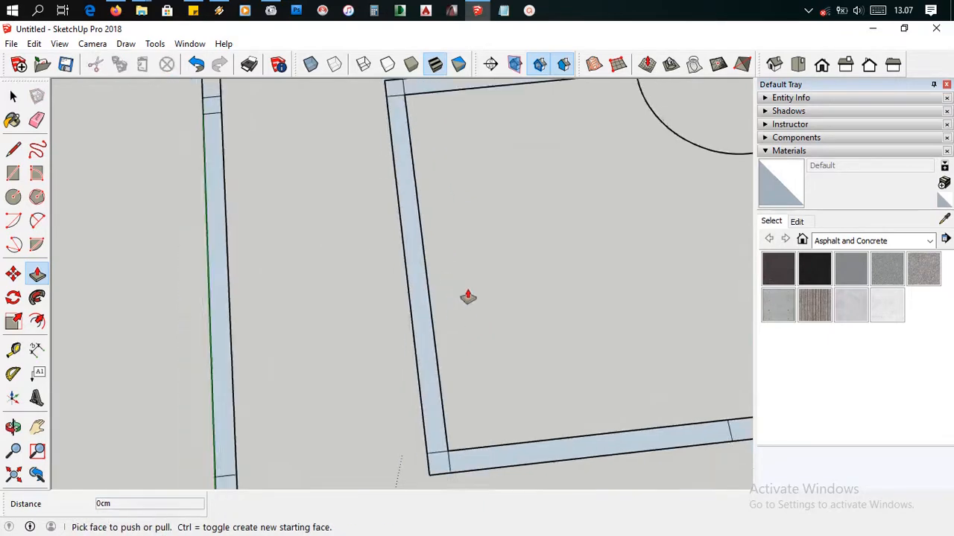
Examine the porch columns and the front corners of the neighbouring walls on the floor plan.
middle_click_drag(673, 354, 382, 259)
scroll(389, 342, "up", 3)
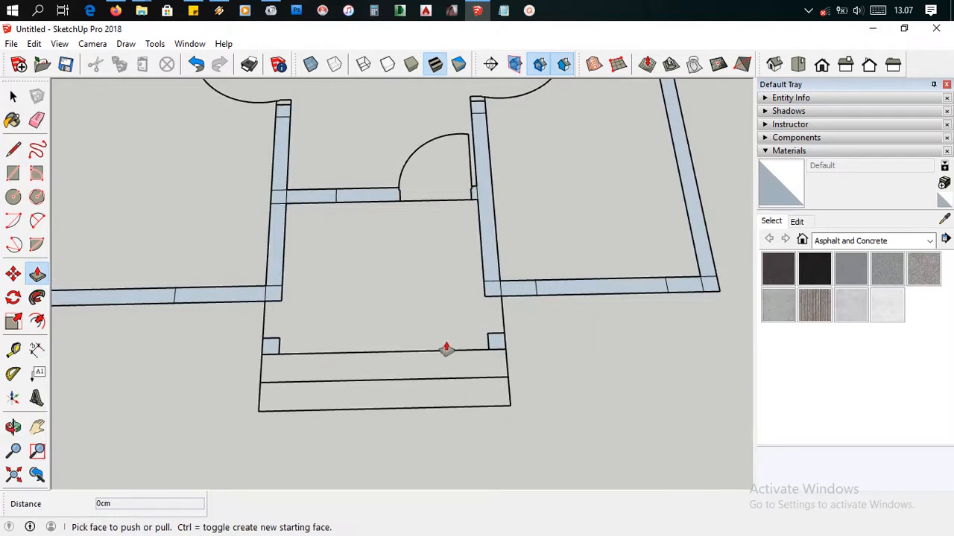
scroll(488, 342, "up", 3)
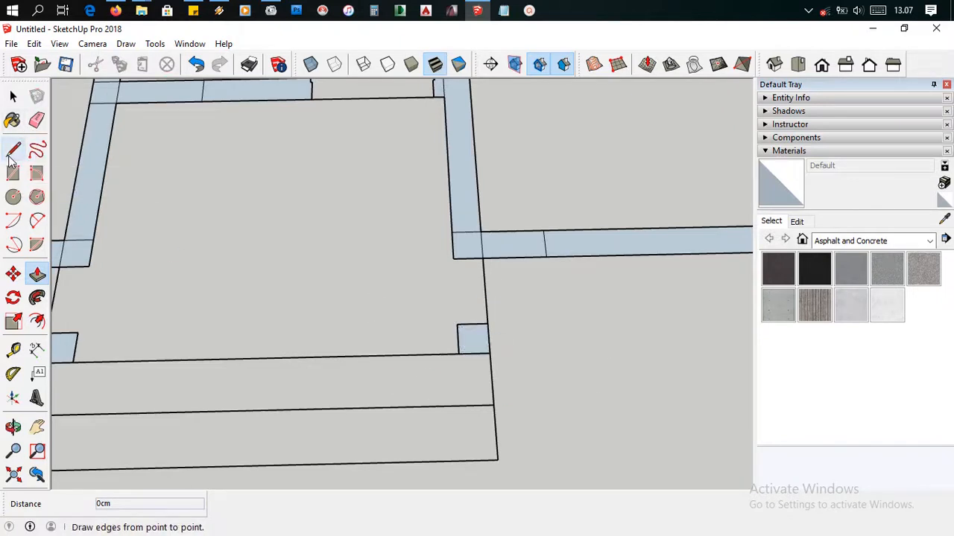
left_click(473, 340)
left_click(483, 248)
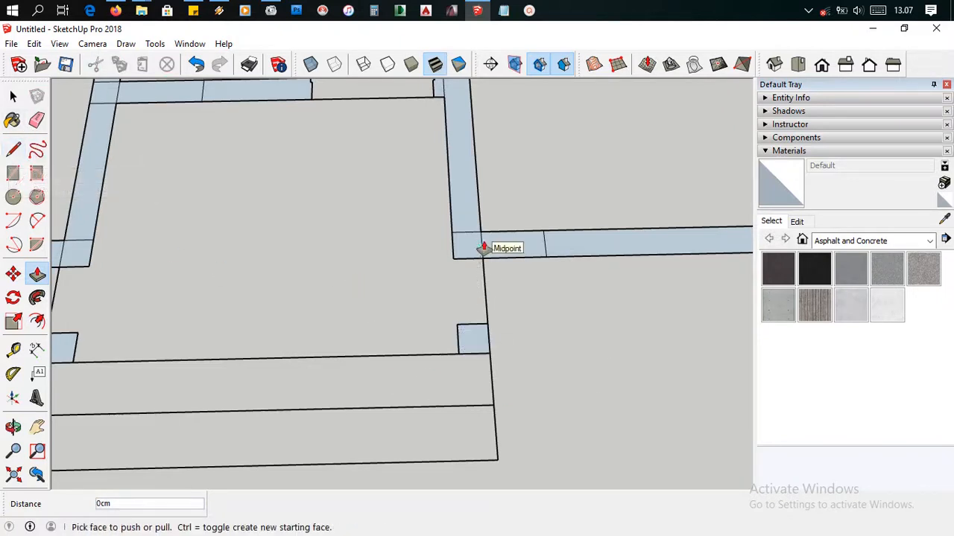
scroll(484, 248, "down", 5)
scroll(332, 264, "down", 3)
Push/Pull the square face at the plan's outer back corner beside the green axis into a 400 cm tall post.
middle_click_drag(332, 263, 464, 343)
scroll(442, 268, "up", 6)
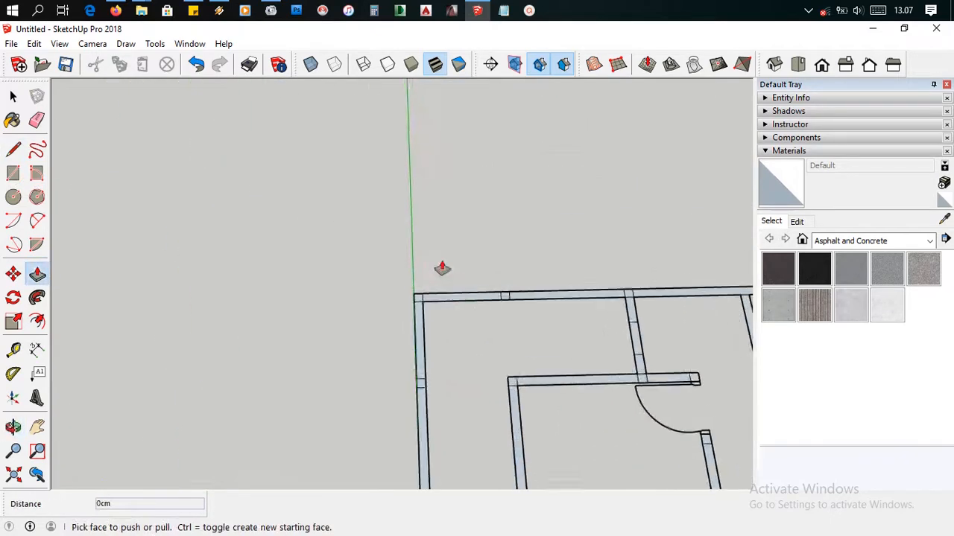
scroll(412, 321, "up", 4)
middle_click_drag(402, 340, 450, 254)
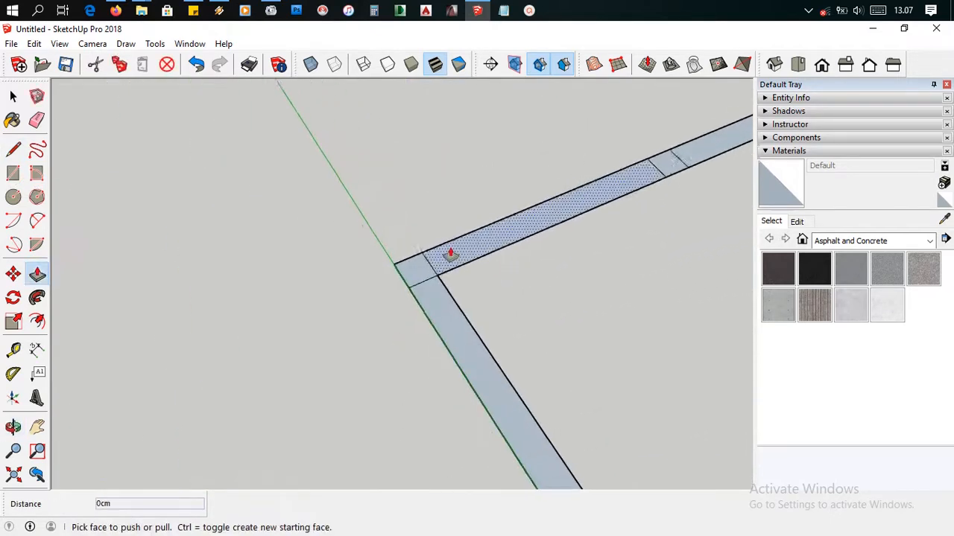
scroll(450, 254, "up", 3)
left_click(375, 300)
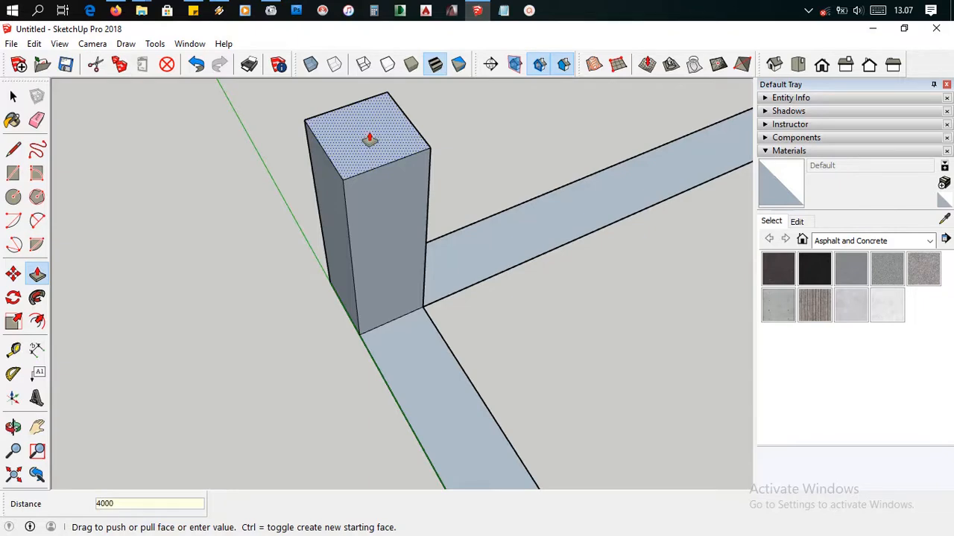
key("Return")
Examine the extruded corner post against the whole floor plan from several angles.
scroll(417, 266, "down", 5)
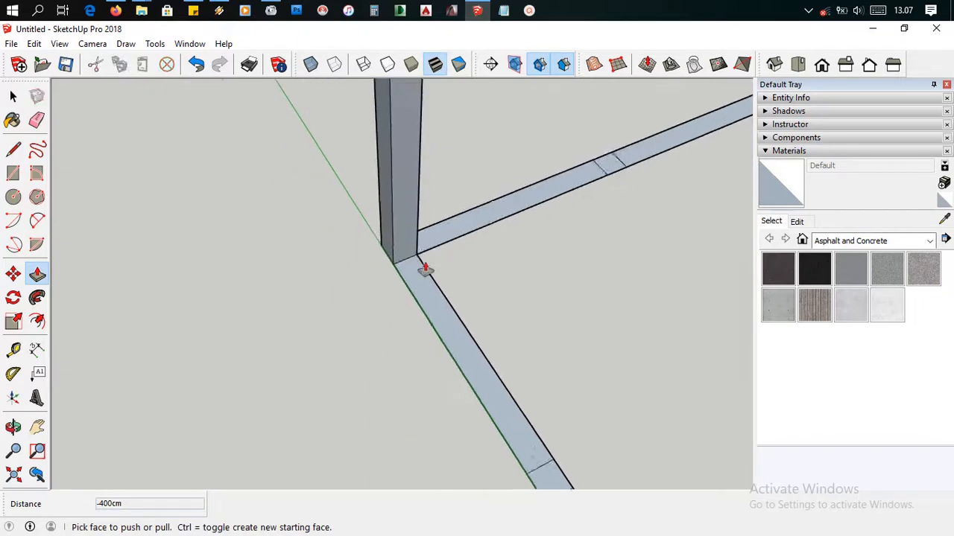
scroll(402, 272, "down", 3)
middle_click_drag(394, 276, 422, 283)
scroll(434, 285, "up", 4)
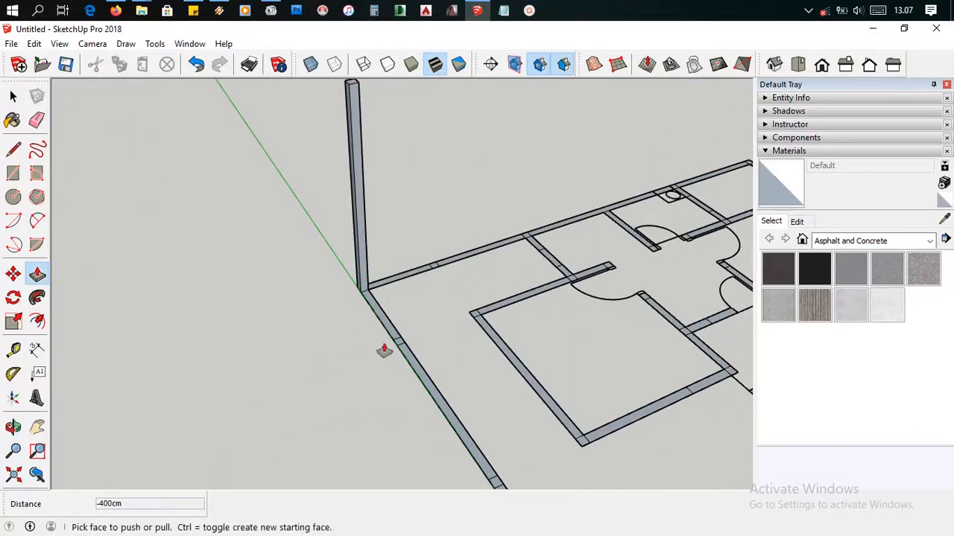
middle_click_drag(432, 295, 320, 346)
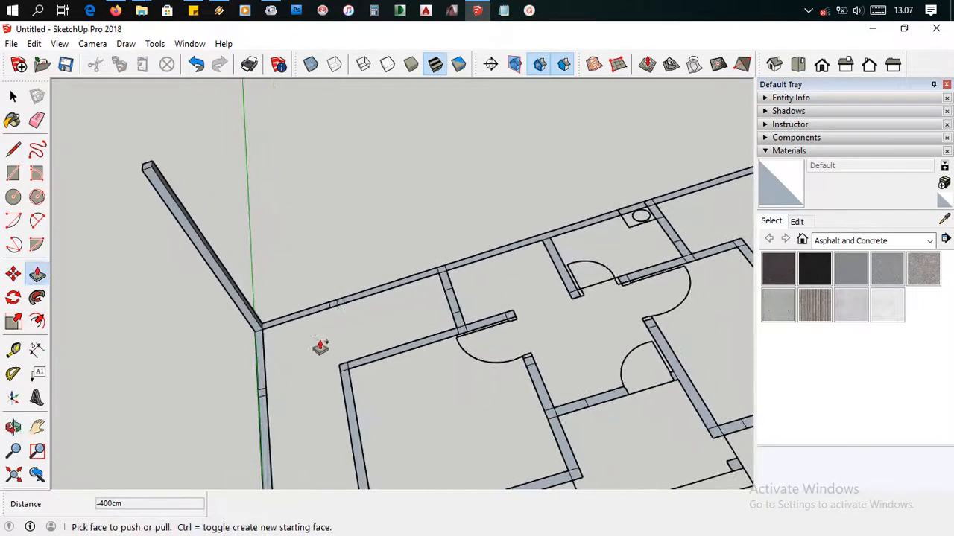
left_click(13, 96)
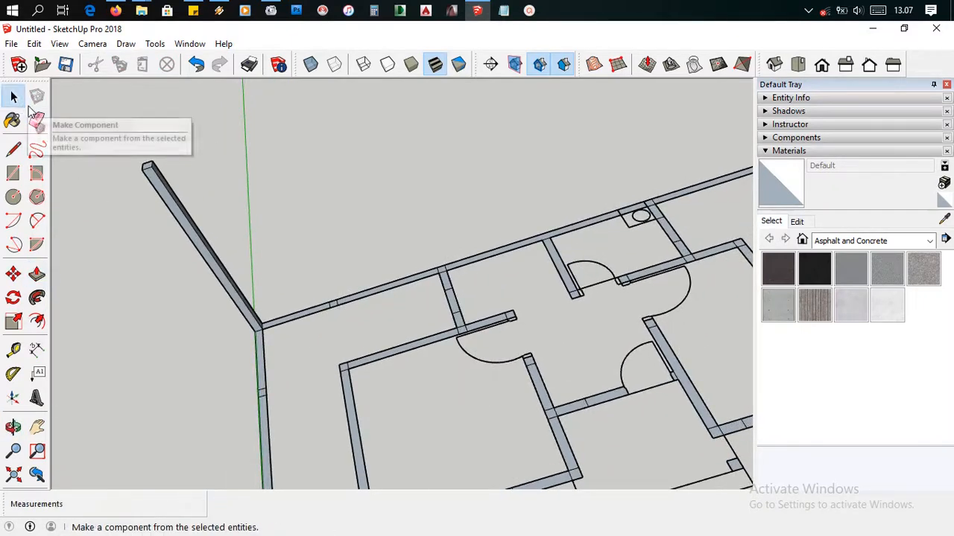
scroll(138, 206, "down", 1)
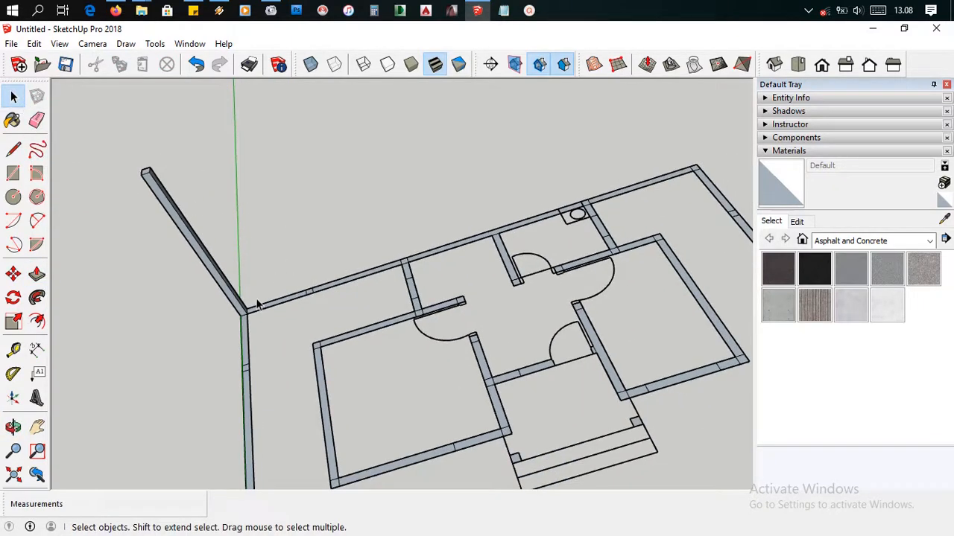
scroll(257, 302, "down", 1)
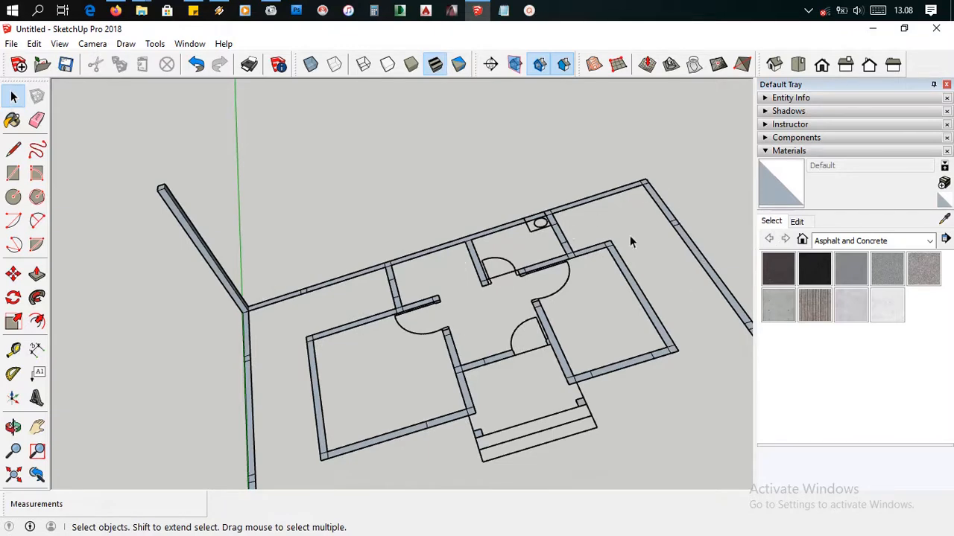
scroll(358, 289, "down", 2)
scroll(294, 266, "up", 2)
scroll(293, 299, "up", 2)
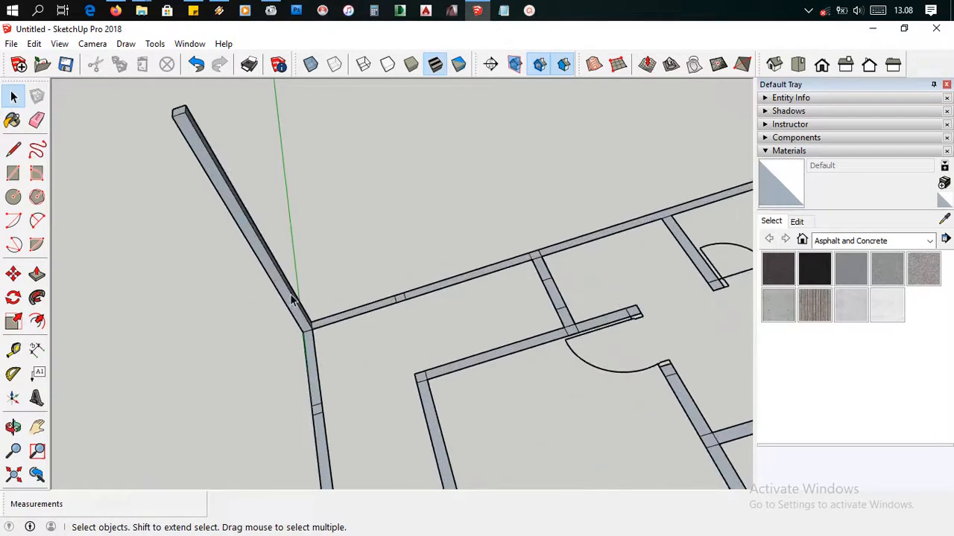
left_click(36, 275)
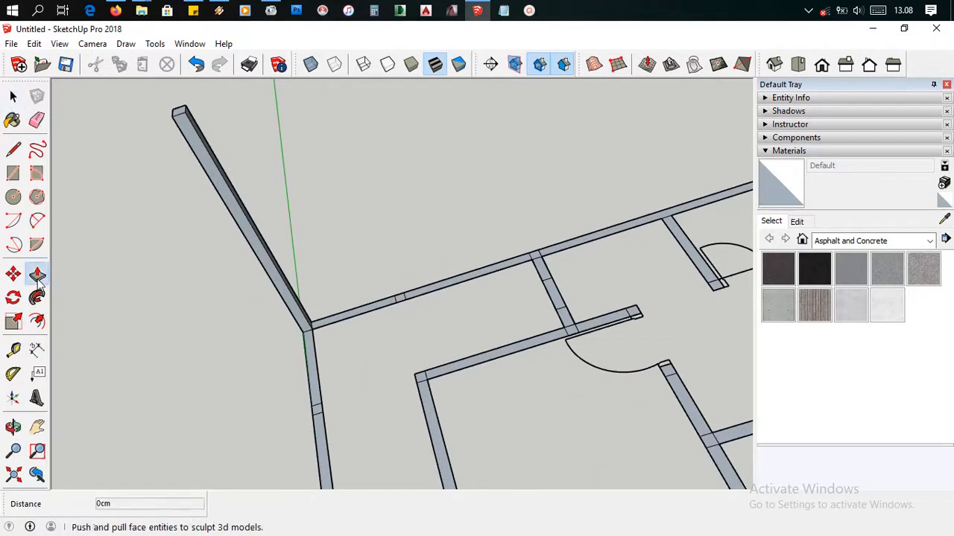
scroll(345, 313, "up", 4)
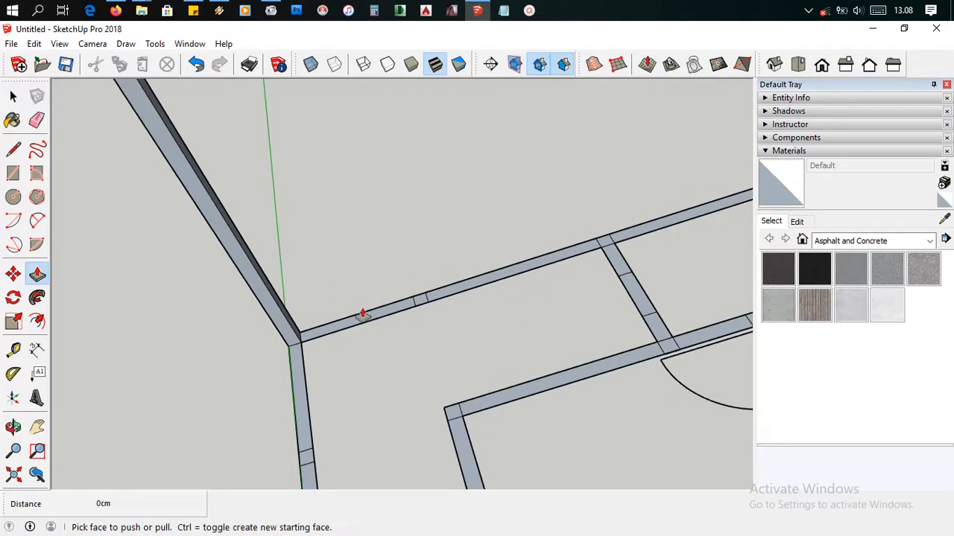
left_click(366, 319)
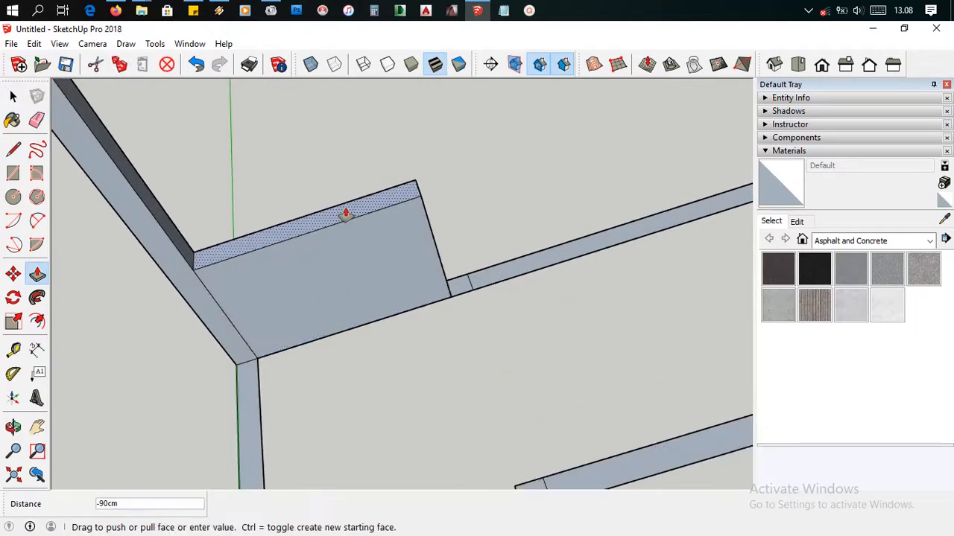
key("Escape")
left_click(456, 286)
key("Escape")
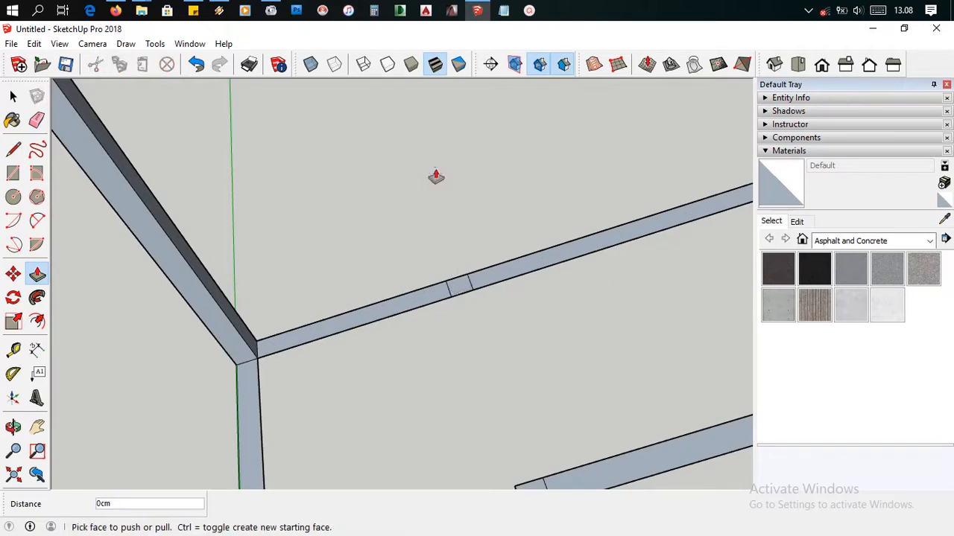
Try to sweep the corner post's side face along the first back wall segment with Follow Me.
left_click(37, 298)
left_click_drag(211, 295, 538, 236)
left_click_drag(586, 214, 594, 213)
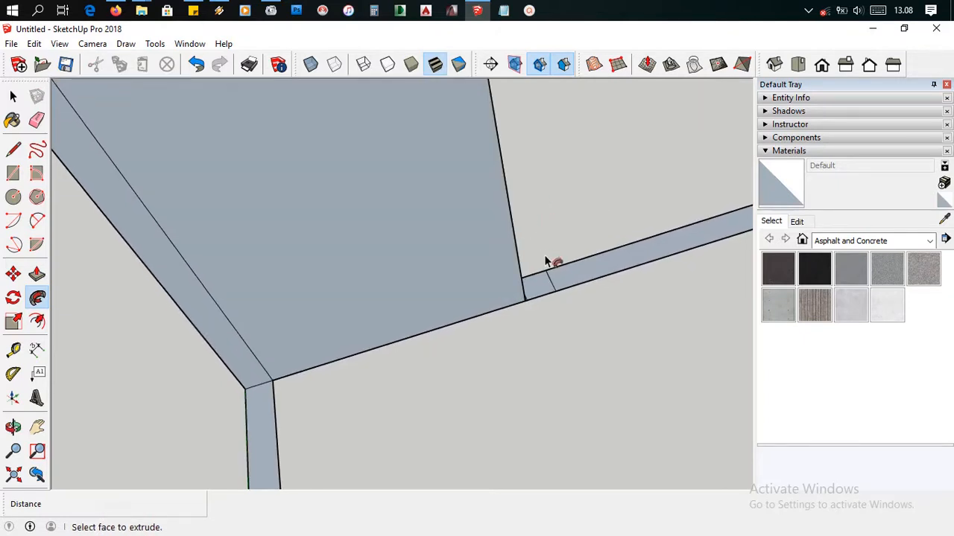
middle_click_drag(546, 262, 415, 280)
left_click_drag(496, 306, 559, 348)
left_click_drag(484, 344, 500, 350)
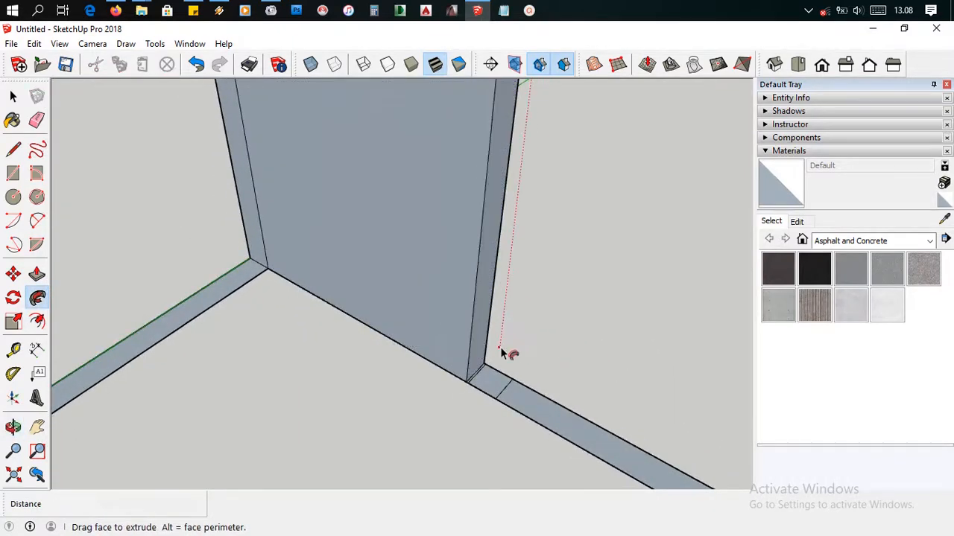
left_click_drag(572, 381, 547, 381)
Check the gap between the swept wall's end and the column edge, and undo the Follow Me extrusion.
scroll(477, 379, "up", 7)
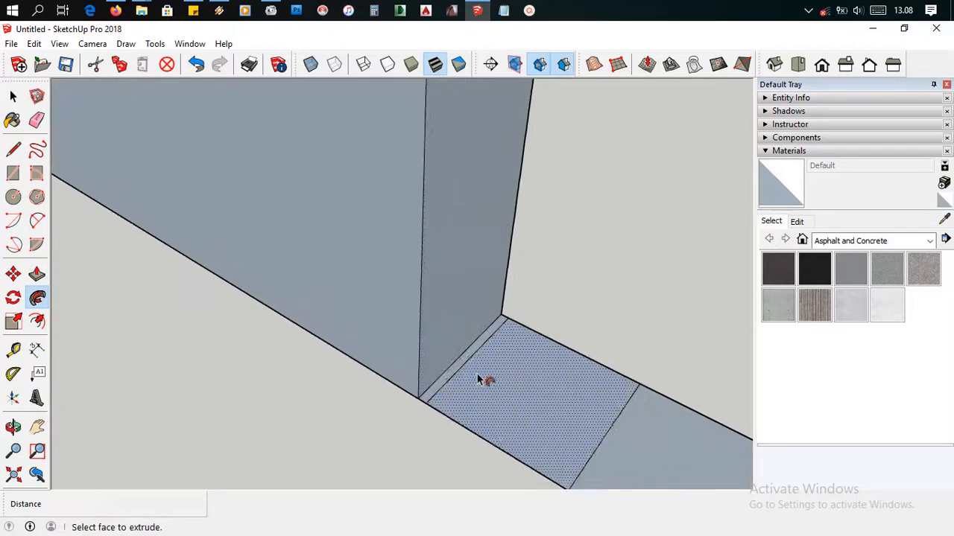
left_click(451, 345)
mouse_move(450, 345)
left_mouse_down()
mouse_move(513, 383)
mouse_move(466, 341)
mouse_move(474, 355)
mouse_move(454, 338)
mouse_move(506, 365)
mouse_move(465, 345)
mouse_move(442, 358)
left_mouse_up()
key("ctrl+z")
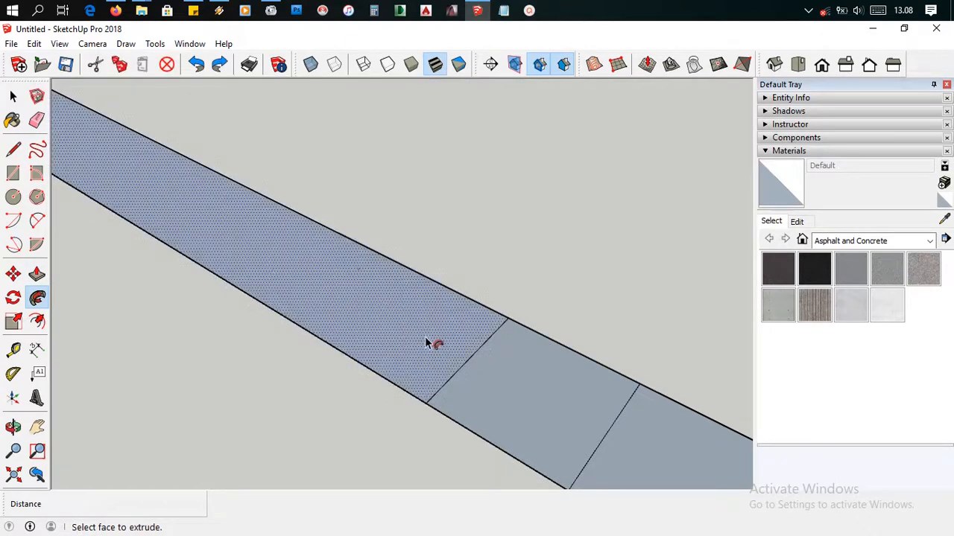
Sweep the corner post's side face with Follow Me along the entire back wall to the opposite outer corner.
scroll(447, 310, "down", 3)
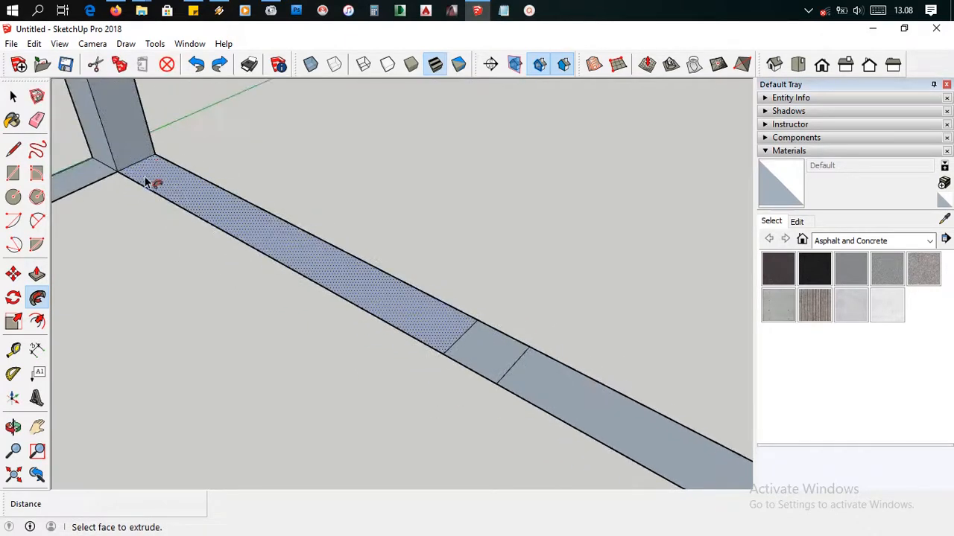
middle_click_drag(149, 181, 117, 200)
left_click_drag(105, 194, 515, 275)
left_click_drag(452, 287, 564, 316)
middle_click_drag(564, 315, 443, 260)
left_click_drag(443, 260, 591, 281)
middle_click_drag(591, 281, 383, 268)
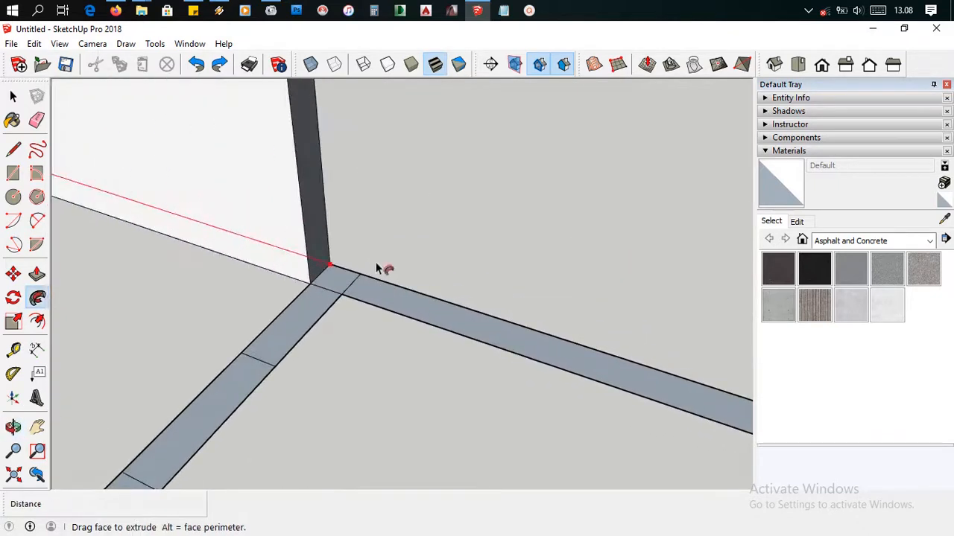
left_click_drag(383, 268, 361, 239)
left_click_drag(321, 295, 450, 285)
left_click_drag(254, 225, 398, 288)
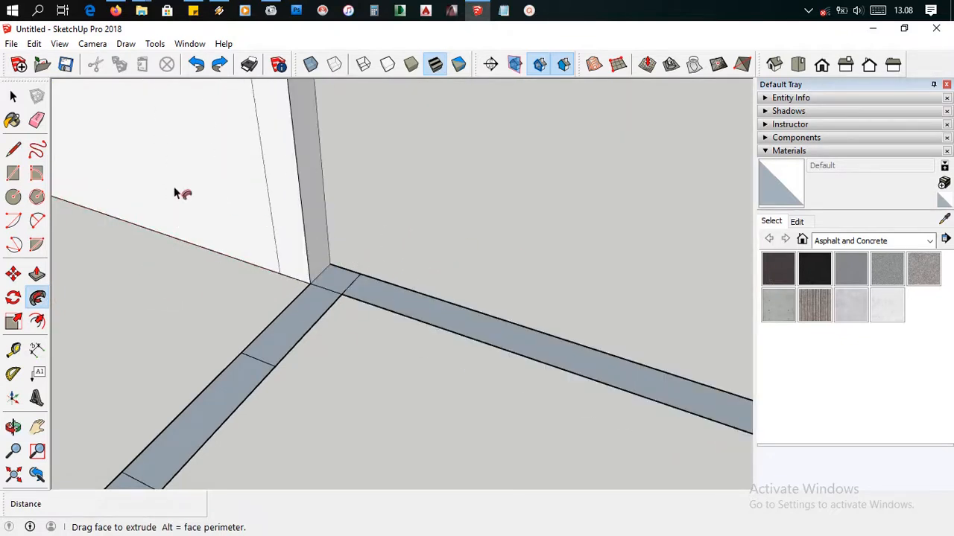
left_click_drag(342, 281, 466, 317)
Turn the Follow Me sweep around the far back corner onto the outer side wall.
scroll(469, 319, "down", 2)
scroll(465, 316, "down", 6)
middle_click_drag(474, 316, 227, 220, "shift")
scroll(272, 249, "up", 1)
left_click_drag(272, 250, 420, 296)
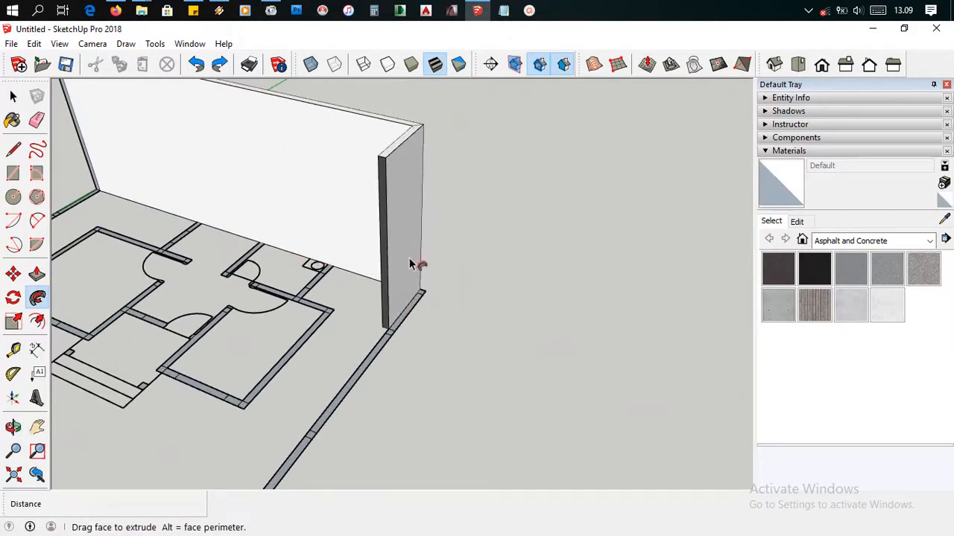
scroll(419, 292, "up", 3)
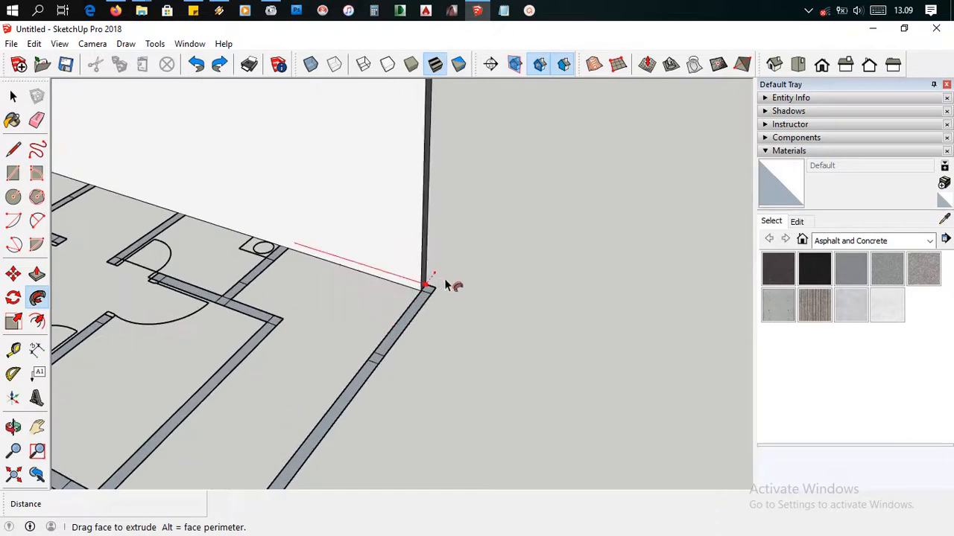
scroll(430, 287, "up", 2)
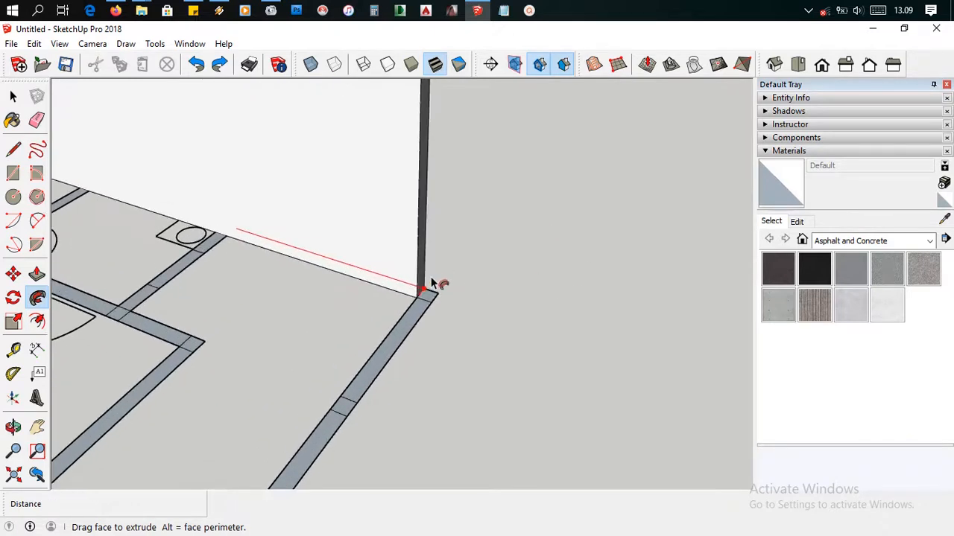
scroll(501, 238, "up", 1)
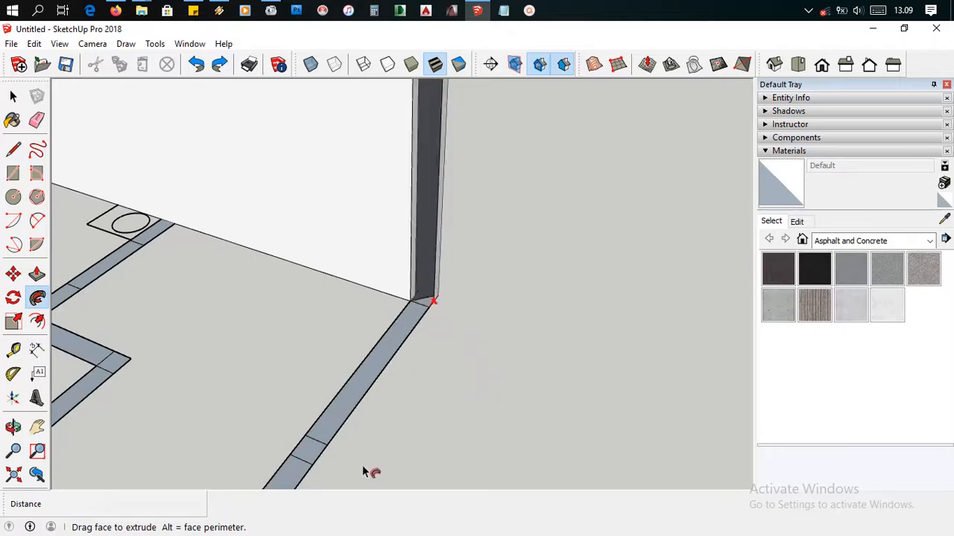
Extend the Follow Me sweep from the far back corner to the first column mark on the outer side wall.
scroll(330, 415, "down", 3)
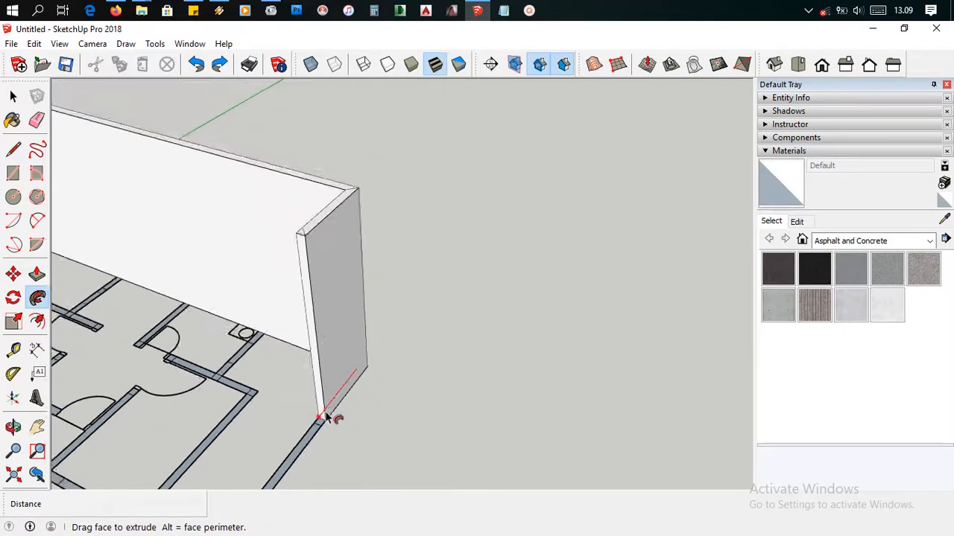
middle_click_drag(326, 417, 370, 348)
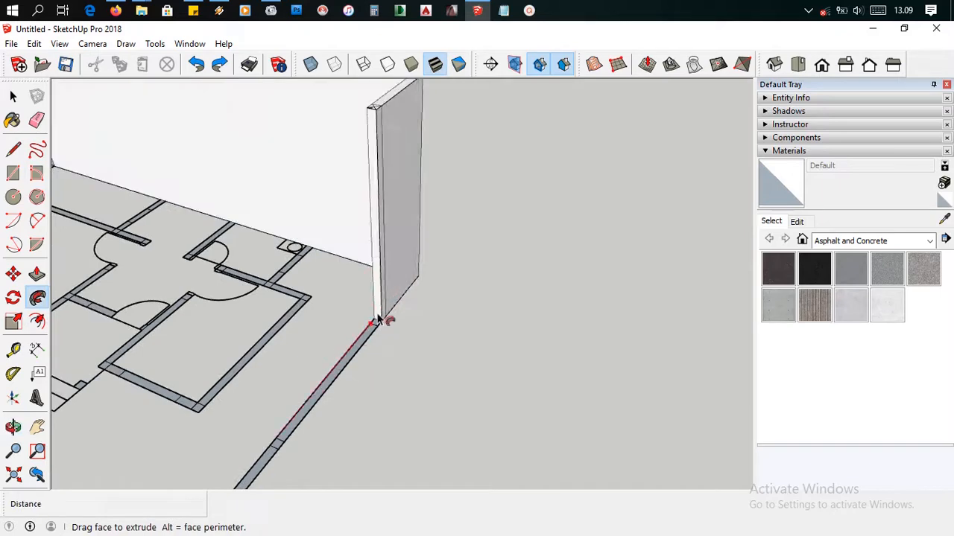
scroll(379, 324, "up", 3)
middle_click_drag(360, 322, 601, 247)
middle_click_drag(511, 275, 510, 232)
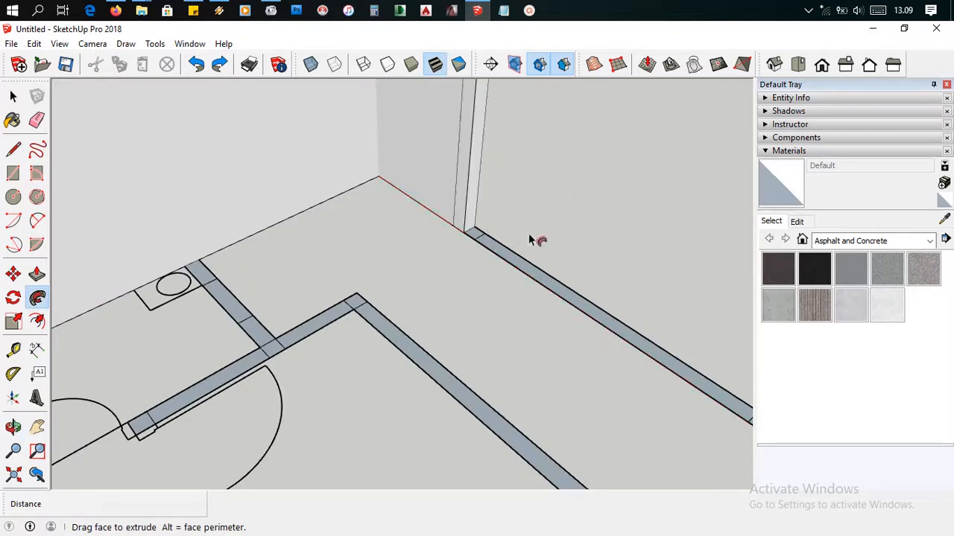
middle_click_drag(405, 298, 373, 298)
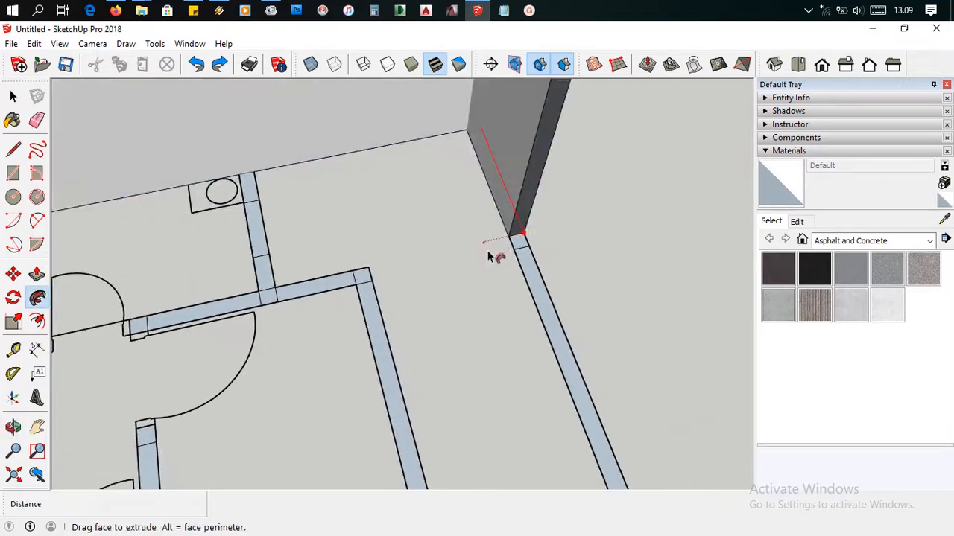
middle_click_drag(534, 256, 651, 159)
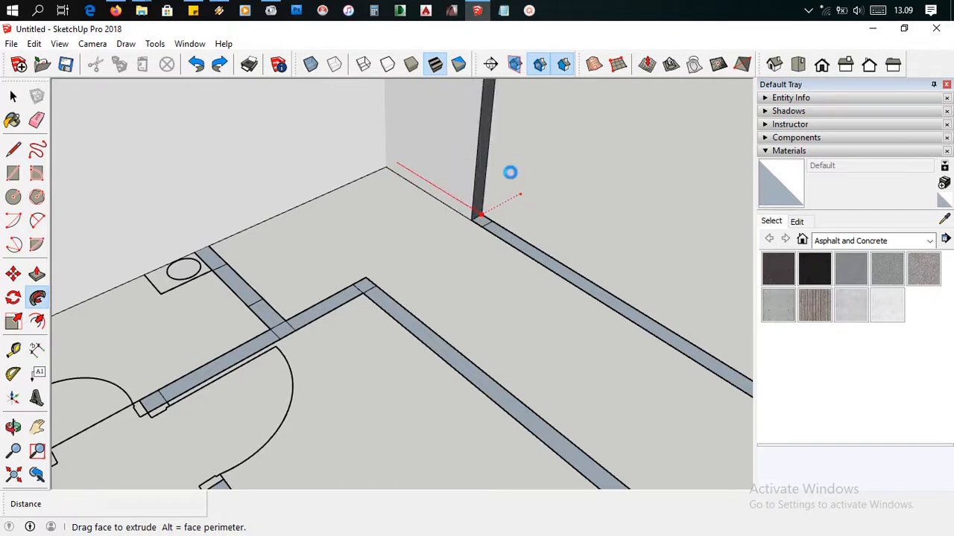
scroll(510, 173, "up", 1)
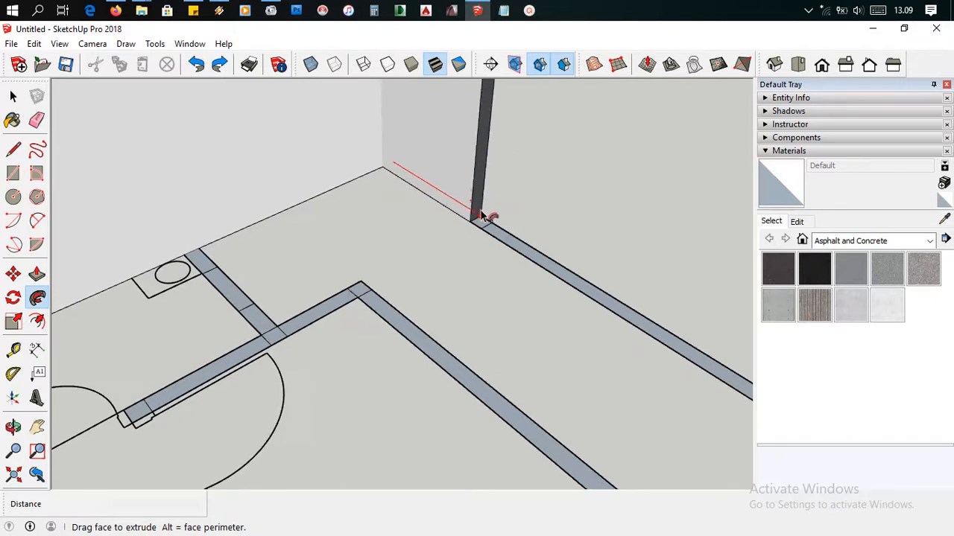
scroll(552, 194, "up", 1)
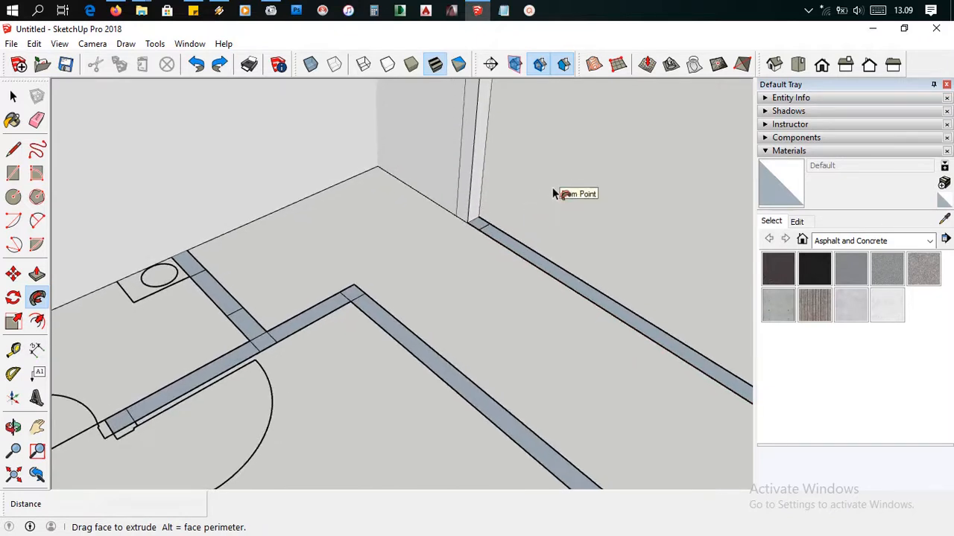
left_click(526, 231)
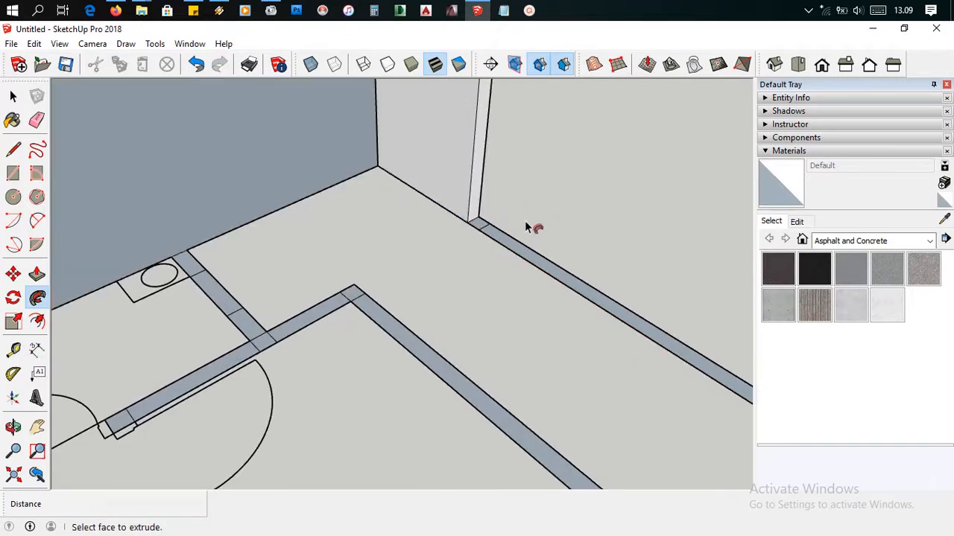
Push the top face of the swept back and side walls down 250 cm.
scroll(524, 221, "down", 5)
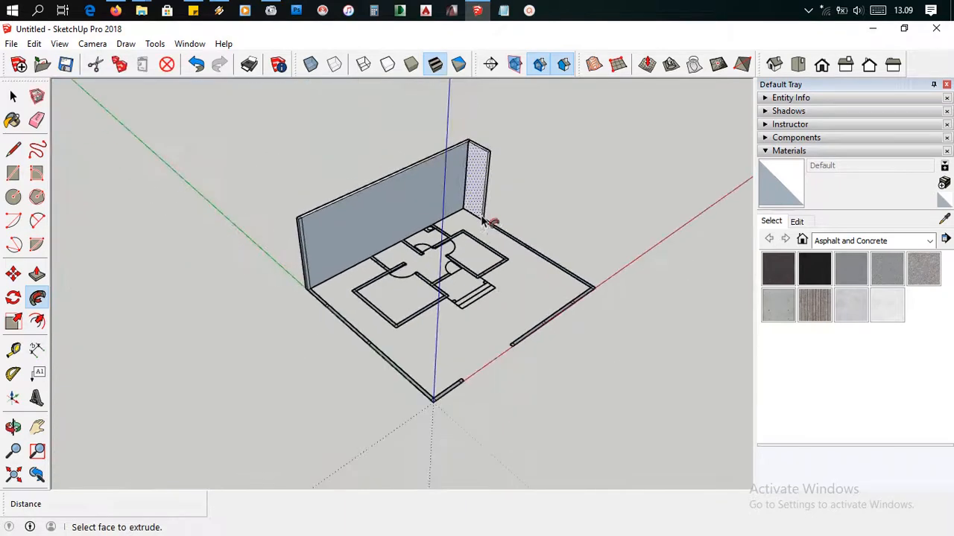
scroll(489, 200, "up", 3)
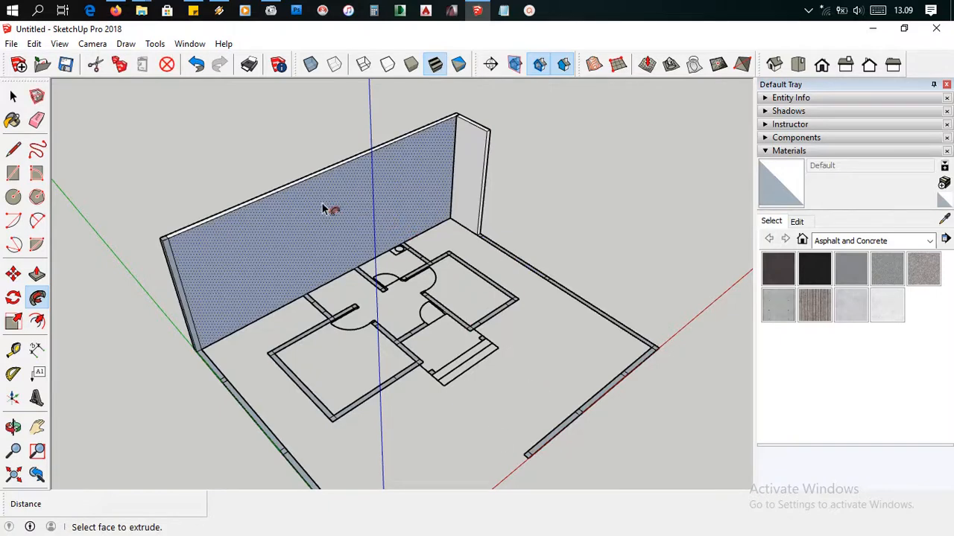
scroll(186, 223, "up", 4)
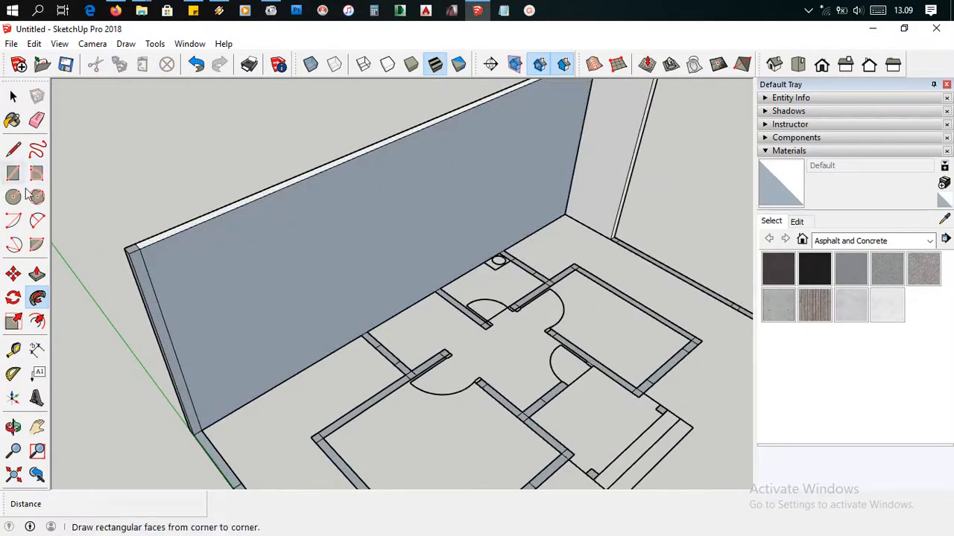
left_click(37, 274)
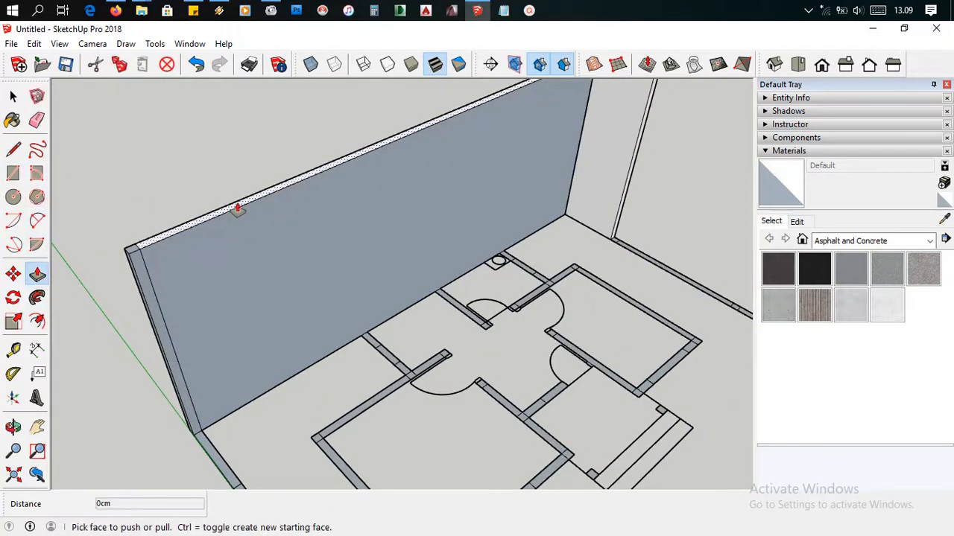
left_click(238, 207)
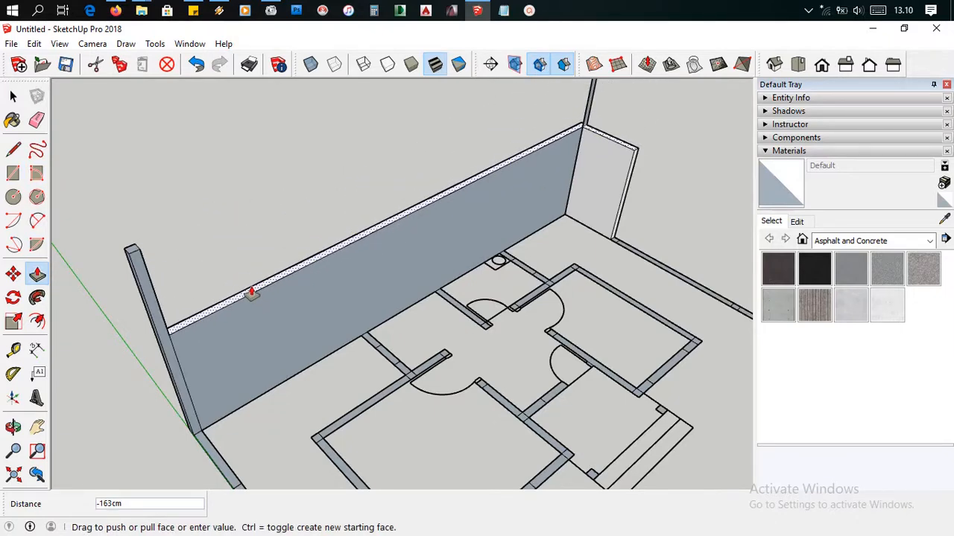
scroll(251, 293, "down", 3)
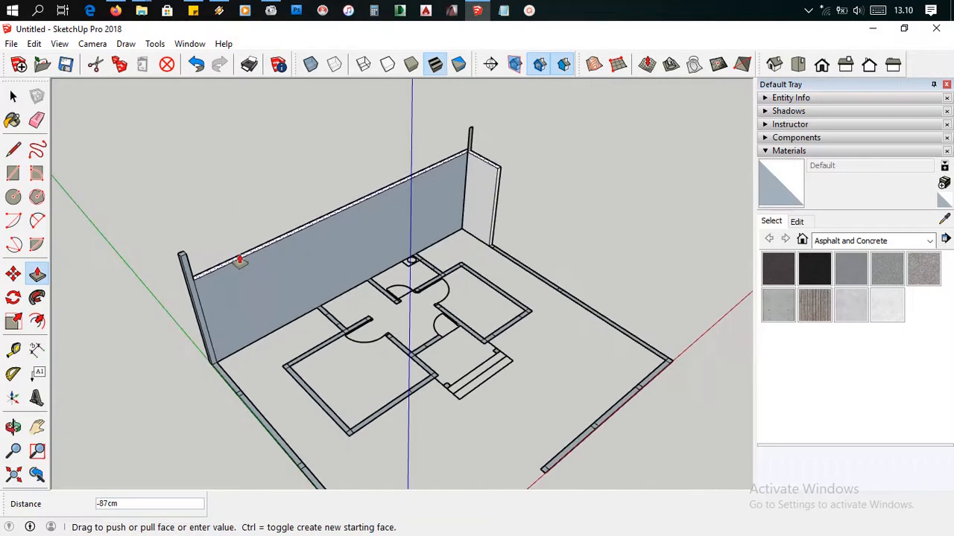
scroll(239, 261, "up", 3)
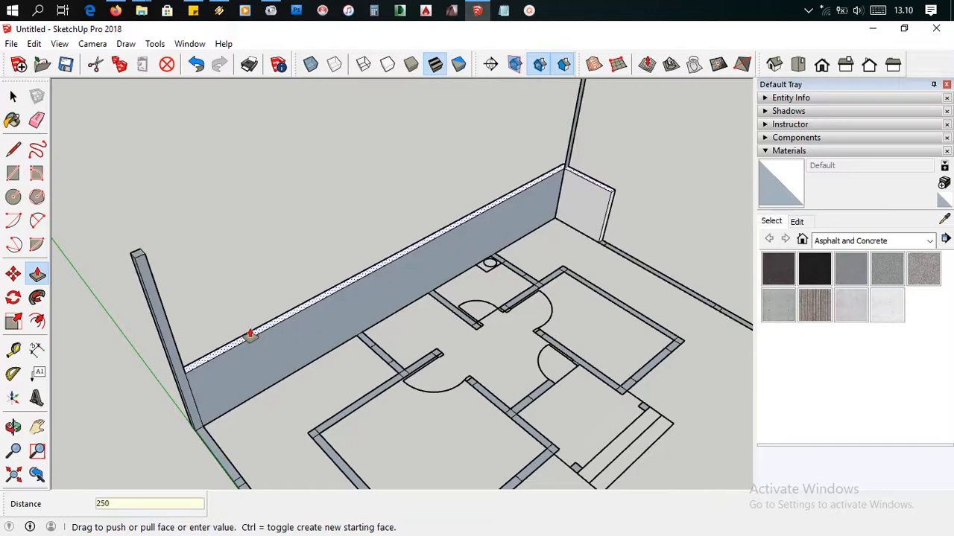
key("Return")
Examine the lowered wall tops and the leftover tall piece at the far back corner.
middle_click_drag(626, 159, 531, 381)
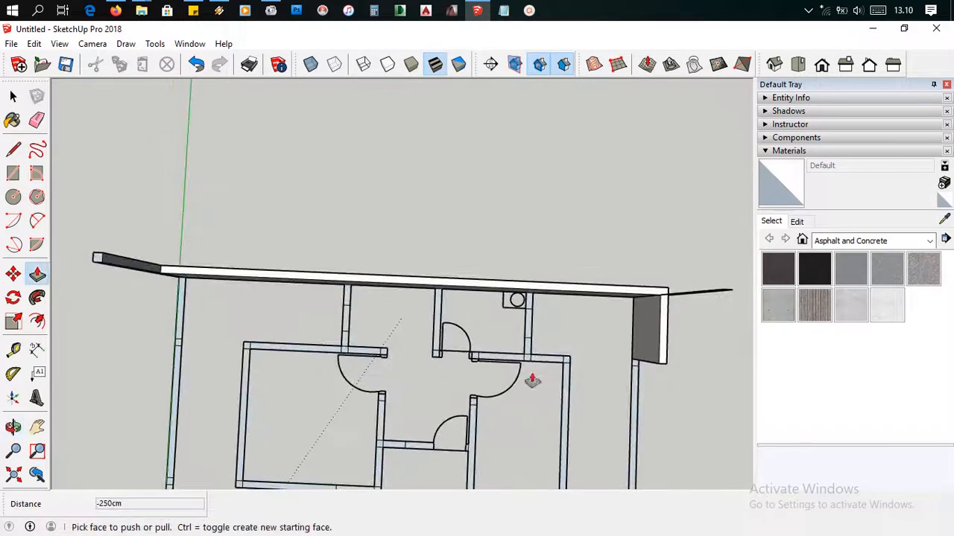
scroll(681, 329, "up", 3)
middle_click_drag(680, 304, 439, 261, "shift")
scroll(439, 264, "up", 3)
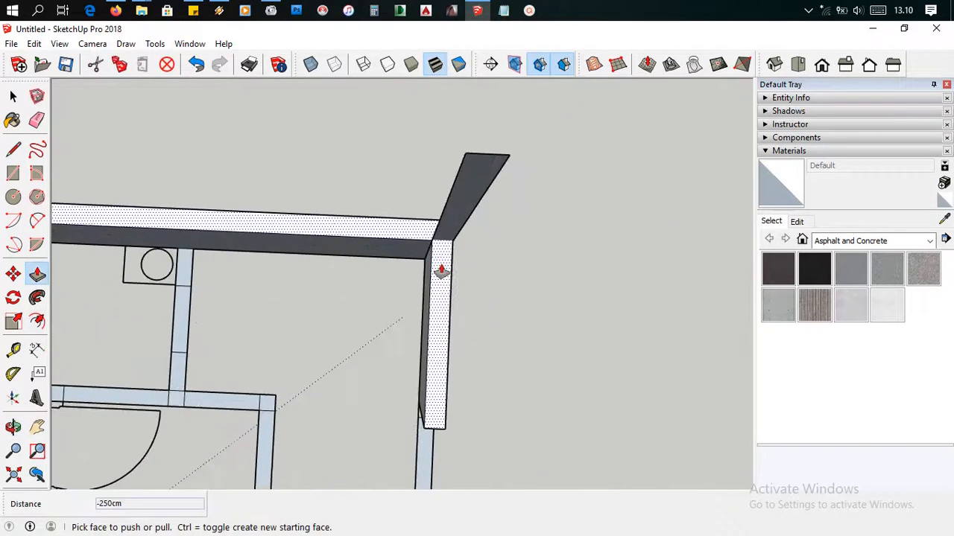
scroll(444, 300, "down", 5)
middle_click_drag(284, 276, 271, 137)
middle_click_drag(222, 329, 365, 213, "shift")
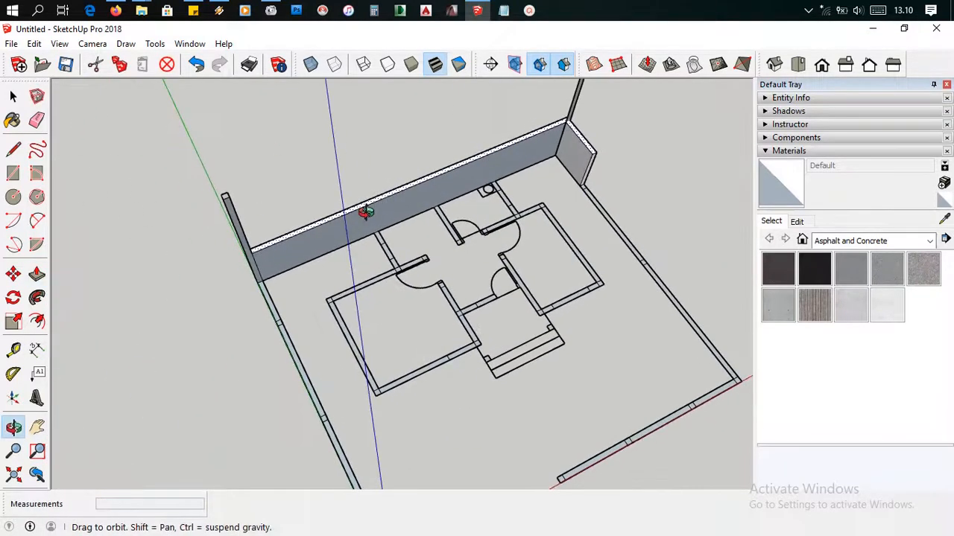
Delete the edges of the leftover tall piece above the lowered wall at the far back corner.
middle_click_drag(468, 161, 298, 292, "shift")
left_click(13, 96)
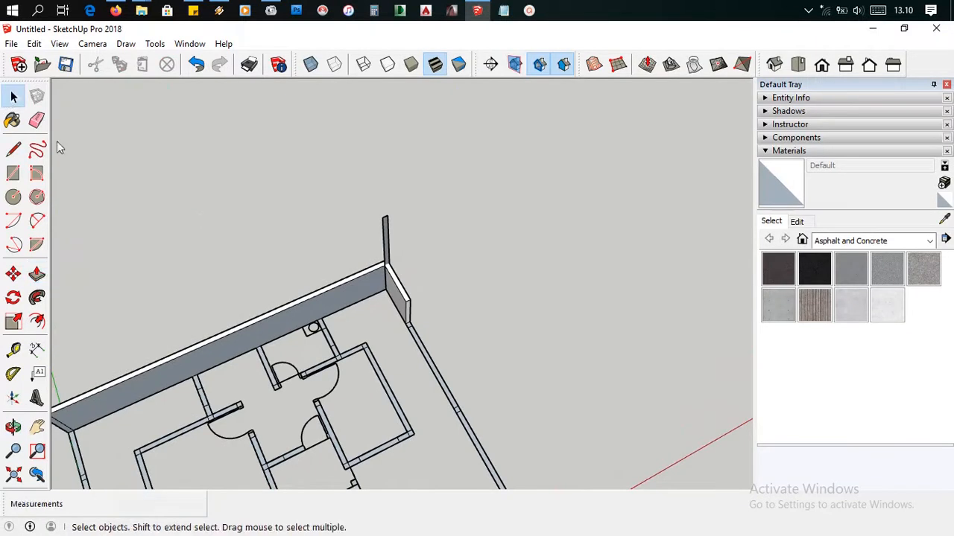
scroll(438, 239, "up", 3)
scroll(437, 239, "up", 4)
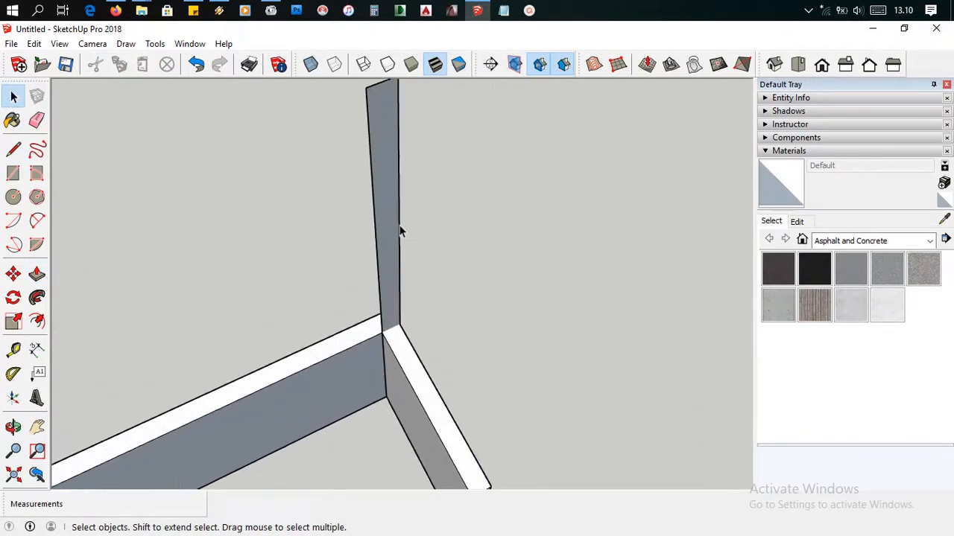
left_click(400, 232)
key("Delete")
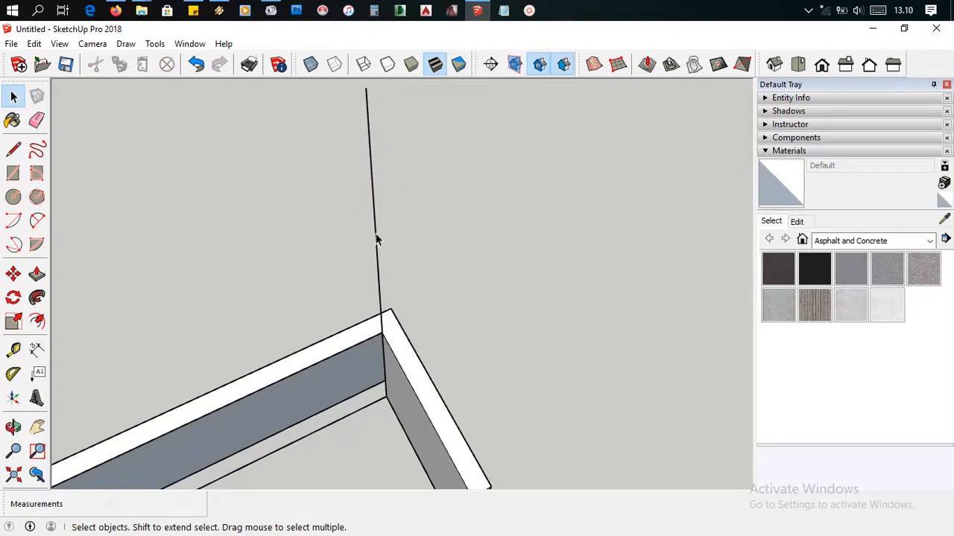
left_click(378, 237)
key("Delete")
Check the far back corner, and undo the edge deletions, the wall lowering and the Follow Me sweep.
middle_click_drag(378, 387, 477, 269)
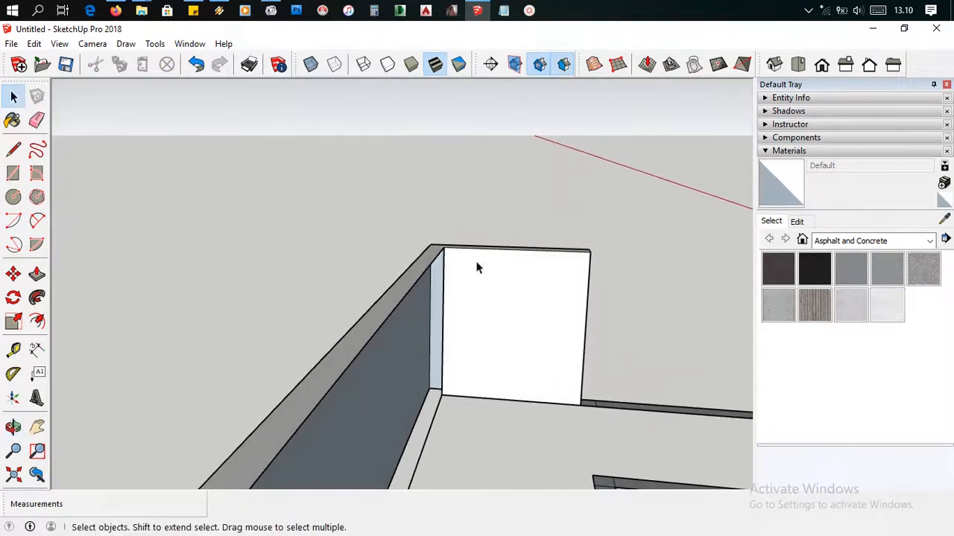
key("ctrl+z")
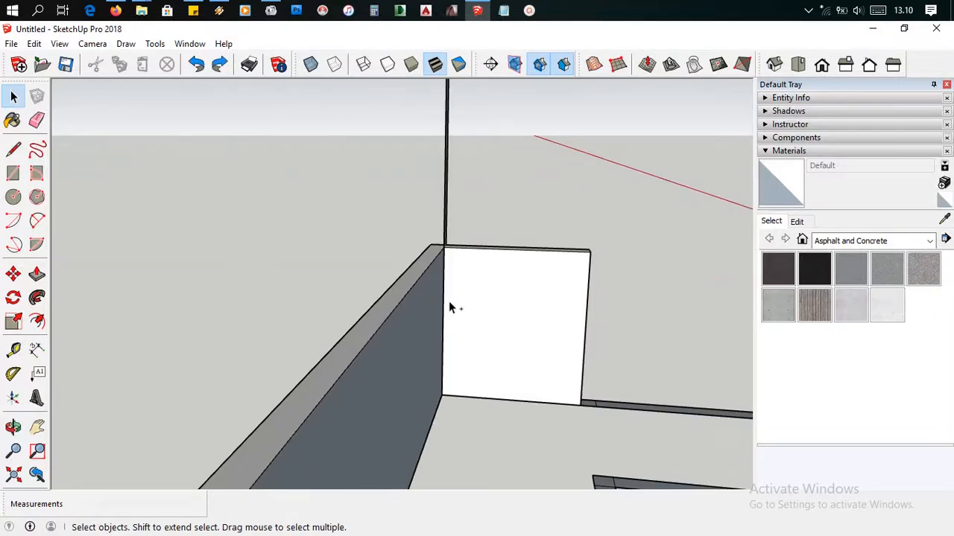
key("ctrl+z")
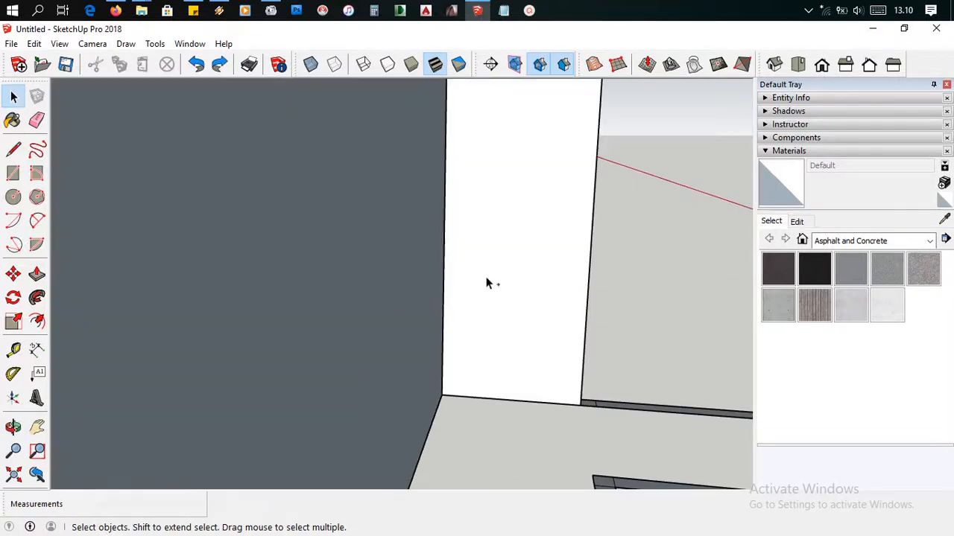
key("ctrl+z")
Extrude the corner square at the far back corner upward 400 cm with Push/Pull.
scroll(498, 286, "down", 5)
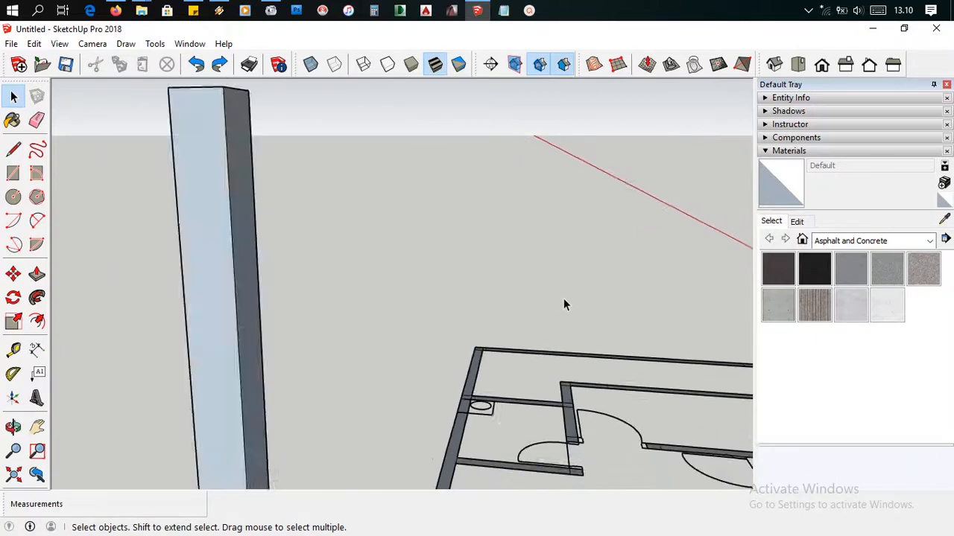
scroll(587, 300, "down", 2)
middle_click_drag(586, 300, 522, 325)
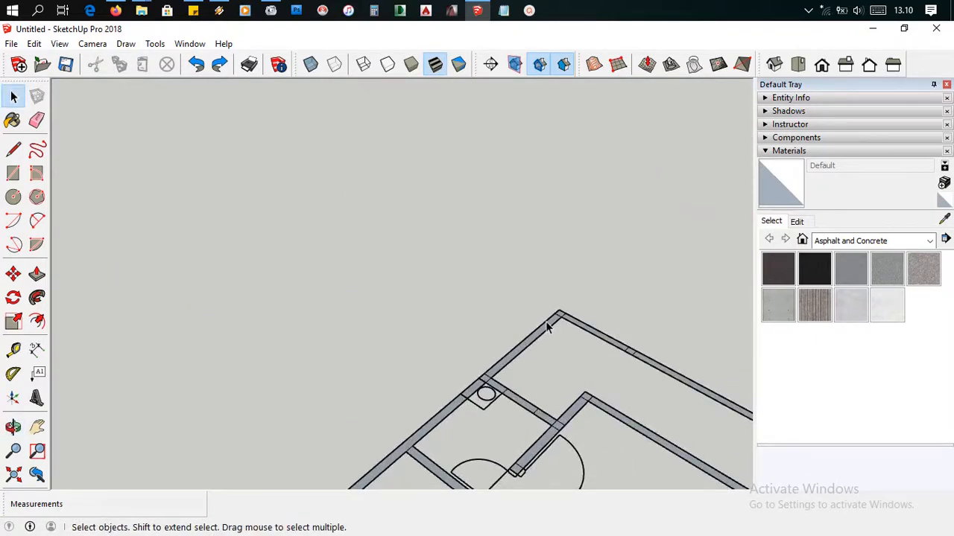
middle_click_drag(547, 328, 313, 330)
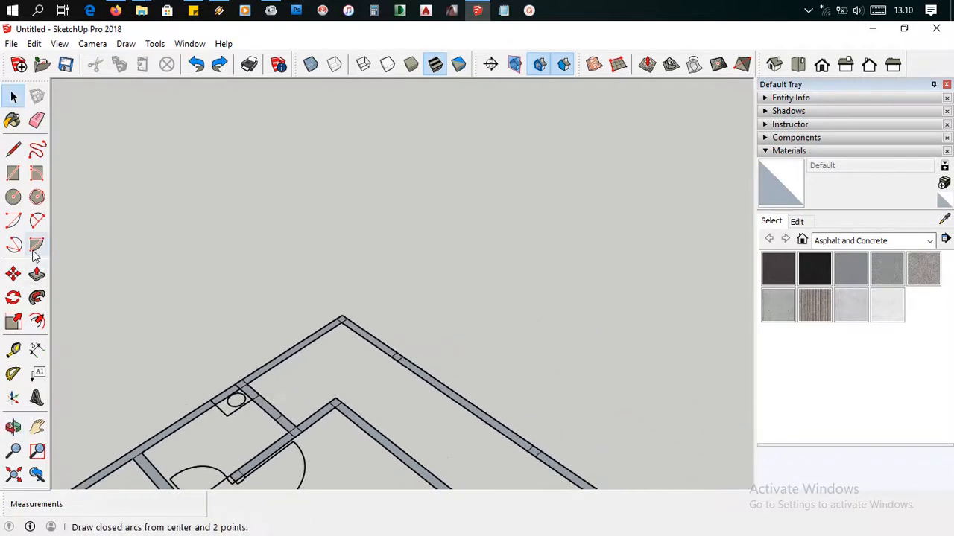
left_click(37, 274)
scroll(341, 322, "up", 5)
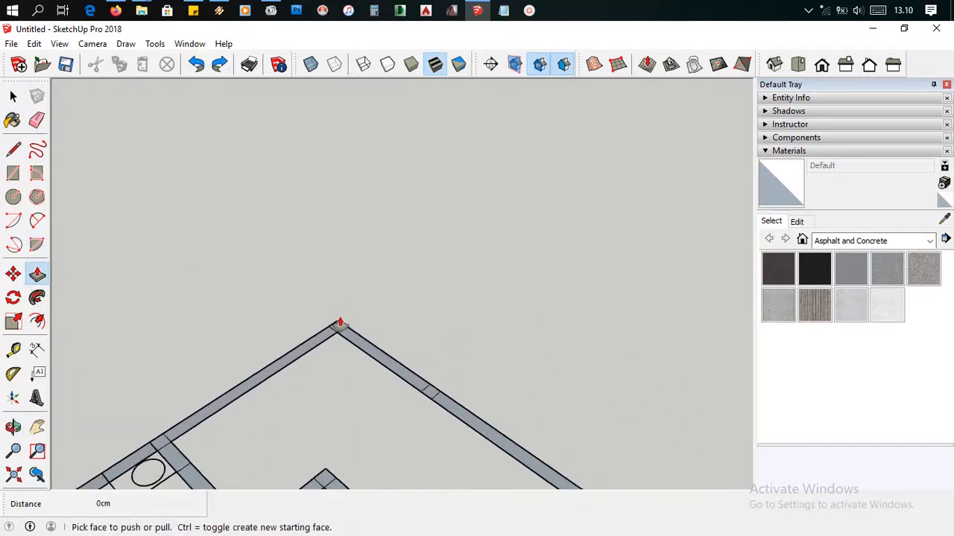
left_click_drag(339, 326, 323, 214)
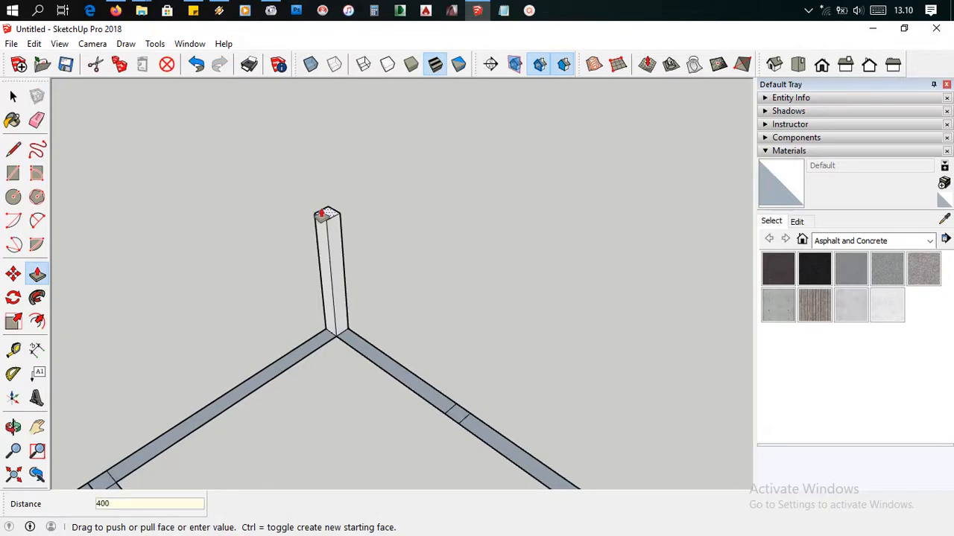
key("Return")
scroll(353, 231, "down", 3)
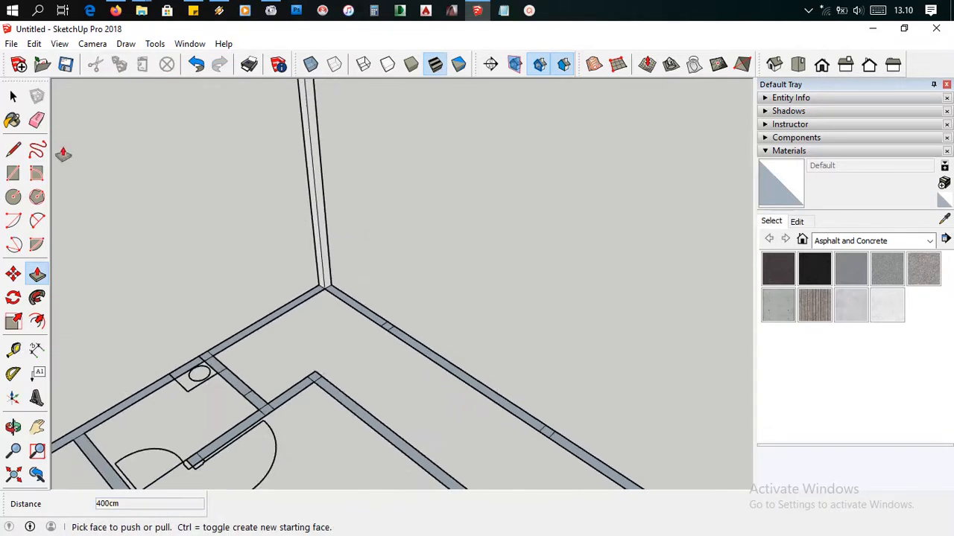
Sweep the side face of the corner post at the green axis along the back outer wall to the opposite corner post with Follow Me.
left_click(36, 274)
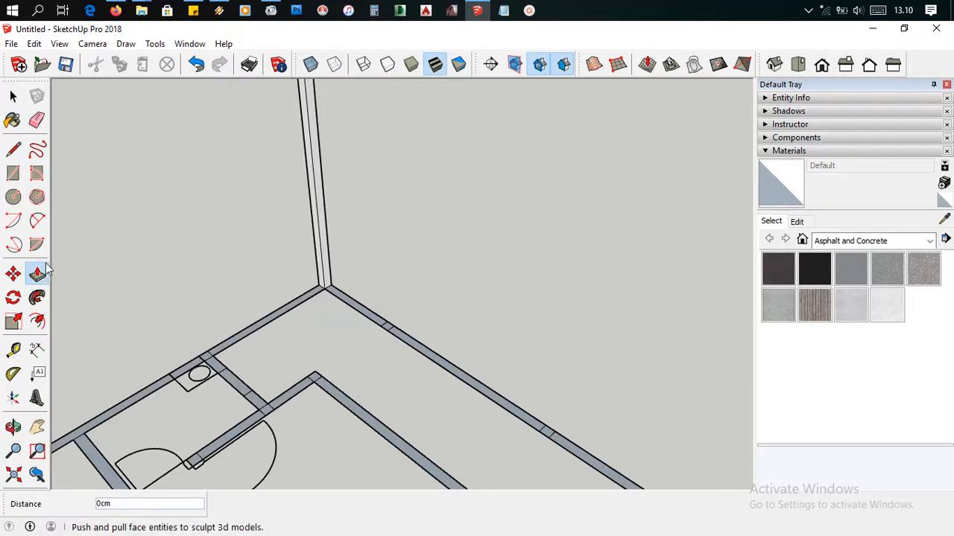
scroll(229, 282, "down", 1)
scroll(228, 282, "down", 1)
middle_click_drag(166, 303, 123, 176)
left_click(40, 297)
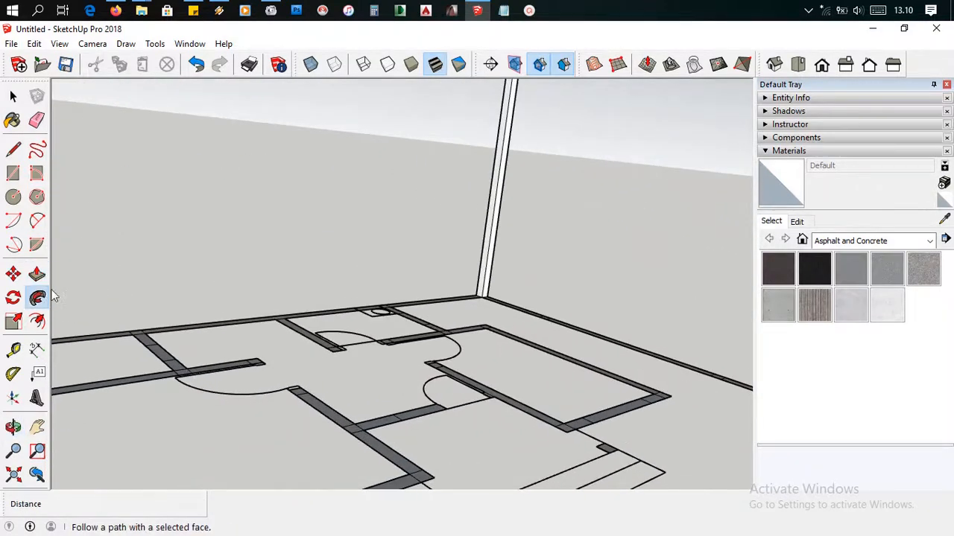
middle_click_drag(212, 261, 153, 274, "shift")
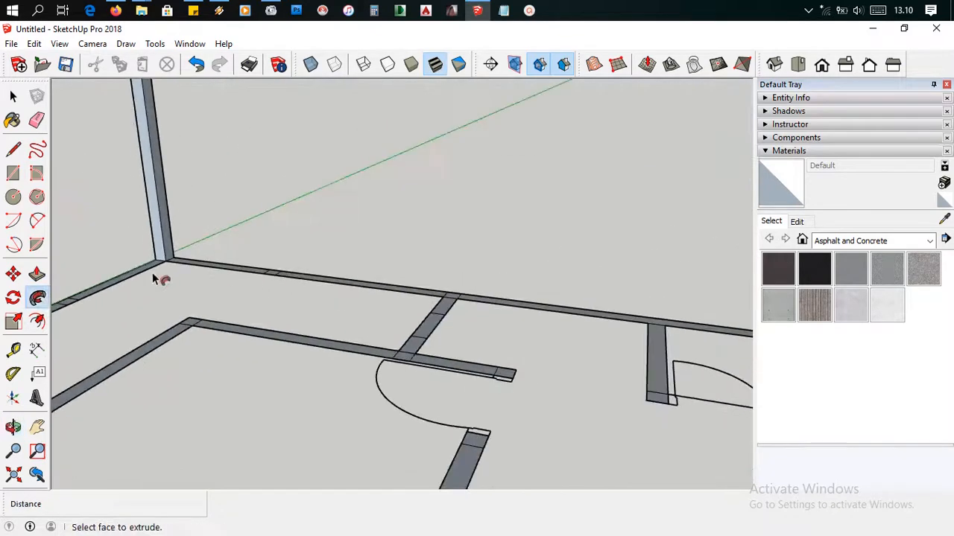
scroll(190, 236, "up", 1)
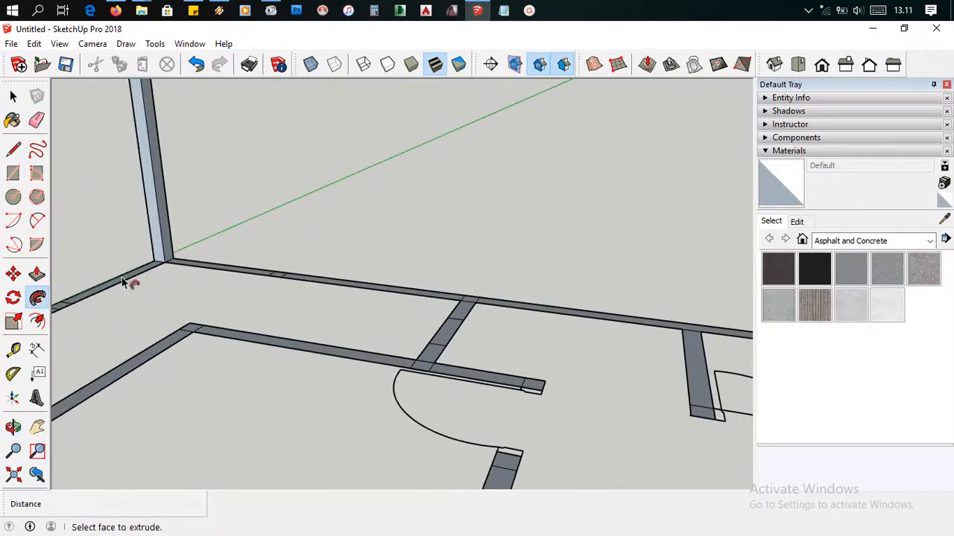
left_click(37, 297)
scroll(176, 246, "up", 3)
left_click_drag(174, 247, 432, 272)
left_click_drag(498, 294, 596, 293)
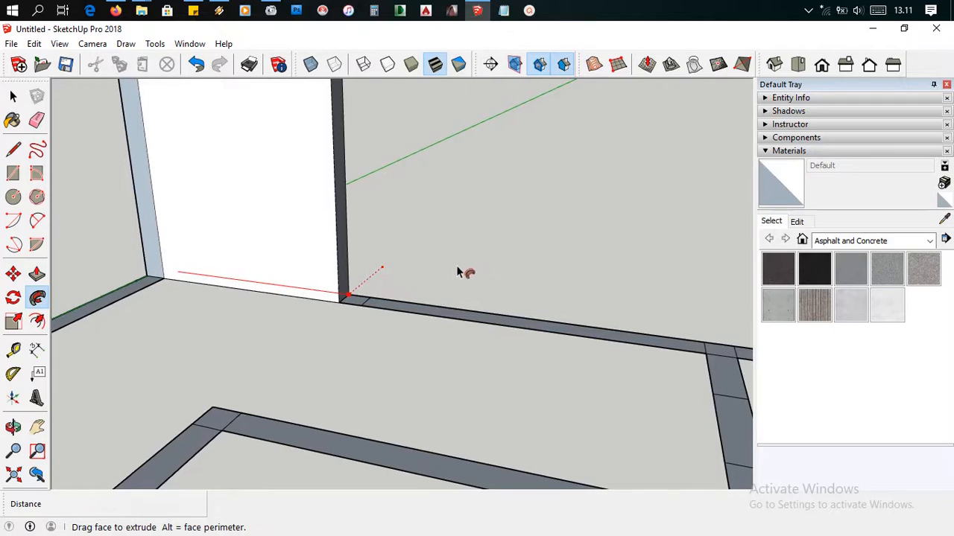
middle_click_drag(444, 248, 373, 331)
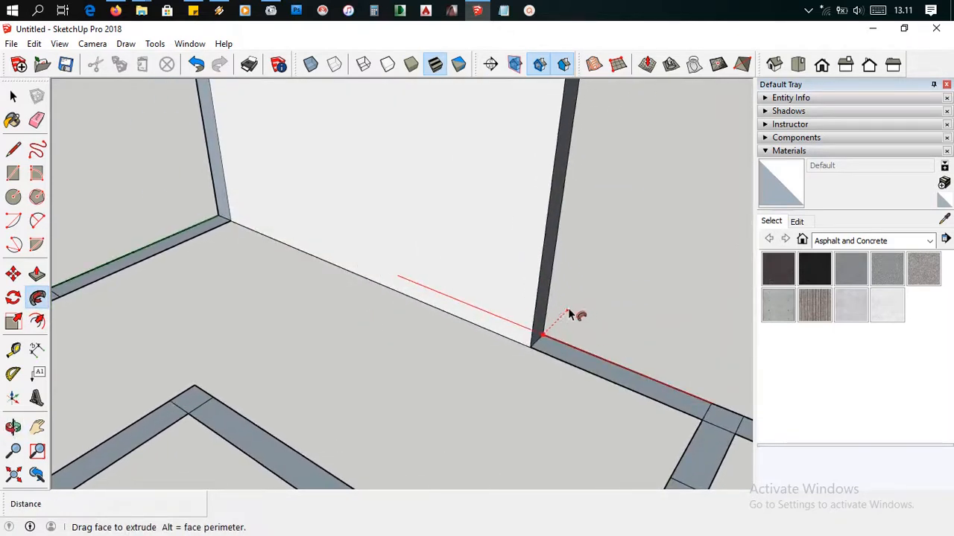
middle_click_drag(704, 364, 324, 241)
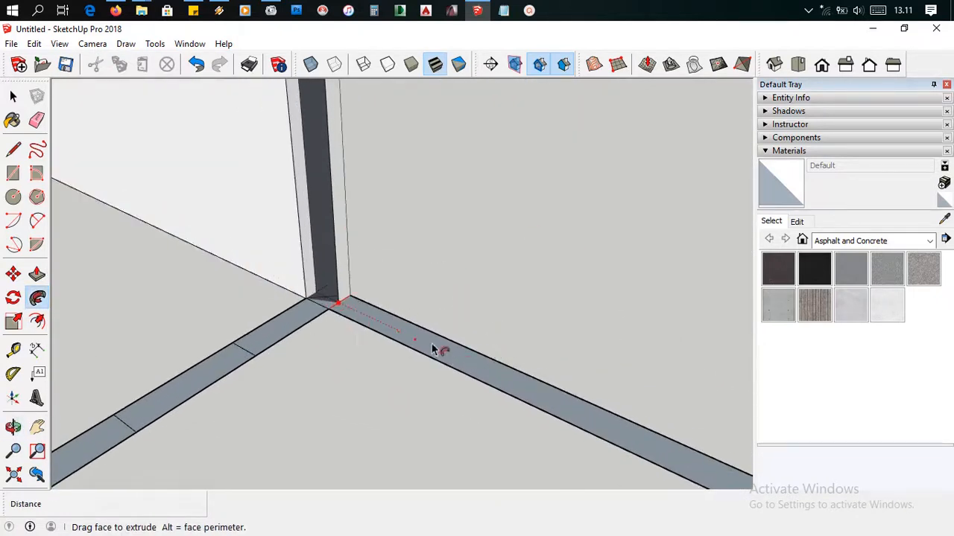
middle_click_drag(583, 329, 588, 362)
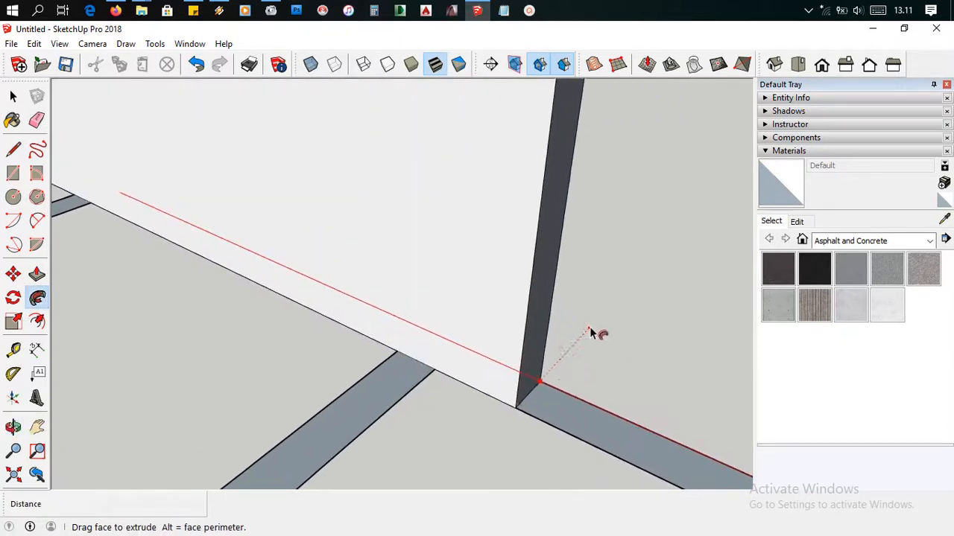
key("o")
middle_click_drag(583, 344, 440, 263)
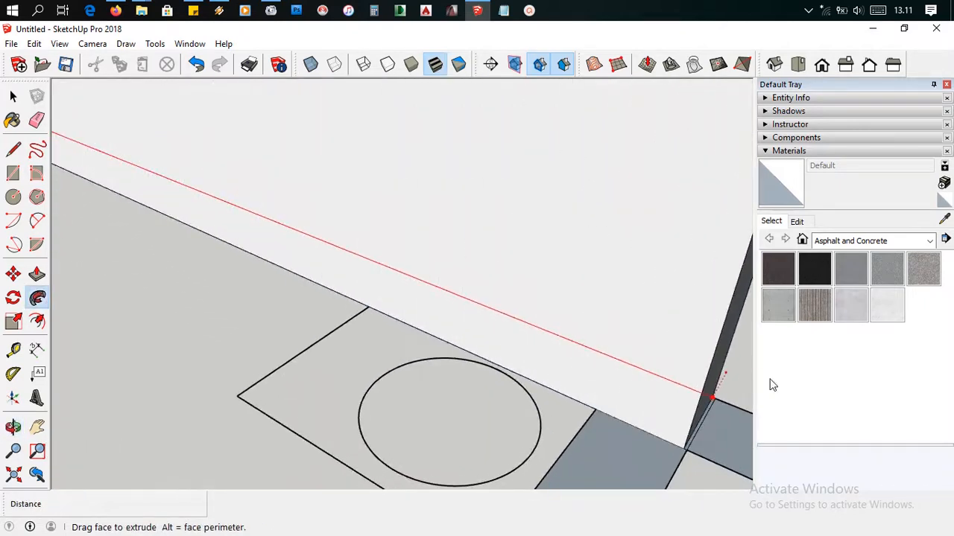
middle_click_drag(709, 385, 371, 207)
scroll(371, 207, "down", 10)
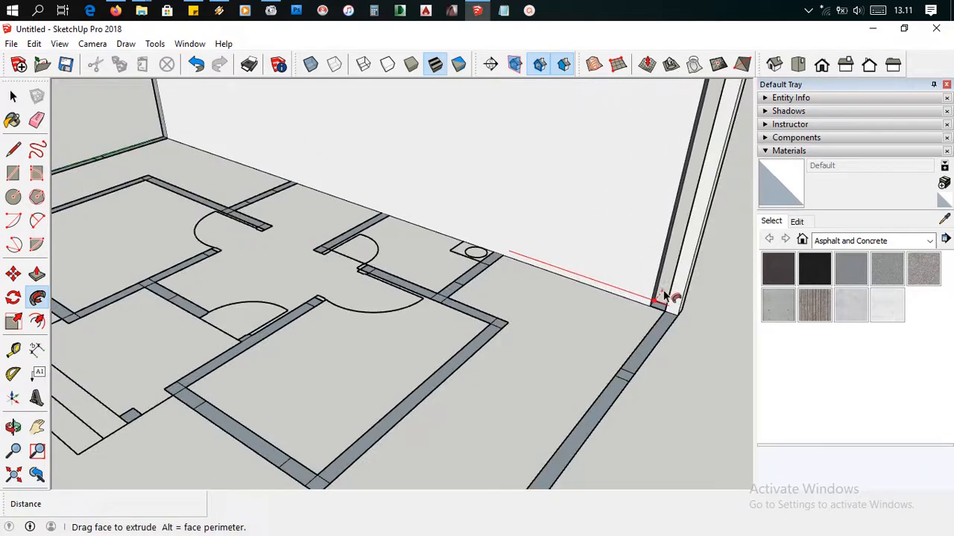
left_click(673, 298)
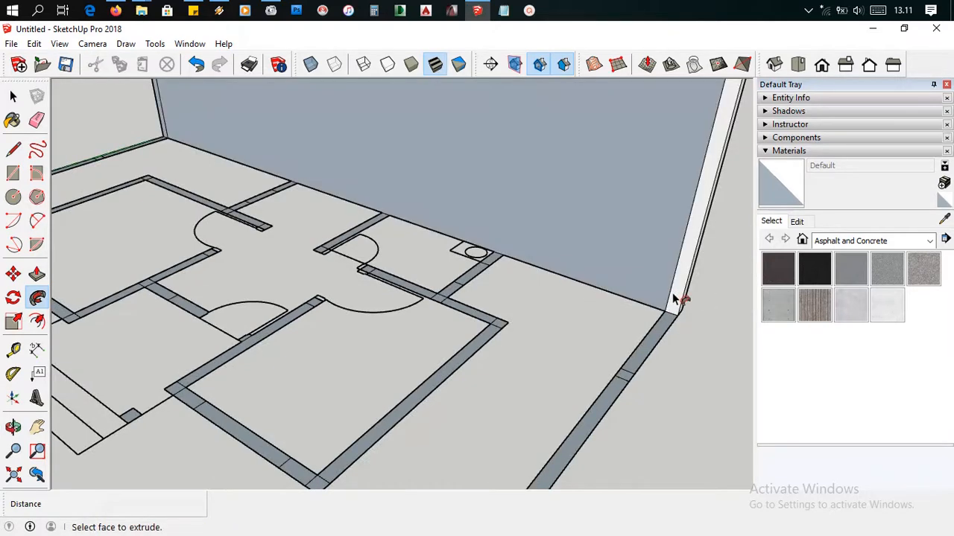
Try to push the back wall's top face down 2570 cm, and undo it.
left_click(12, 96)
middle_click_drag(477, 283, 72, 220)
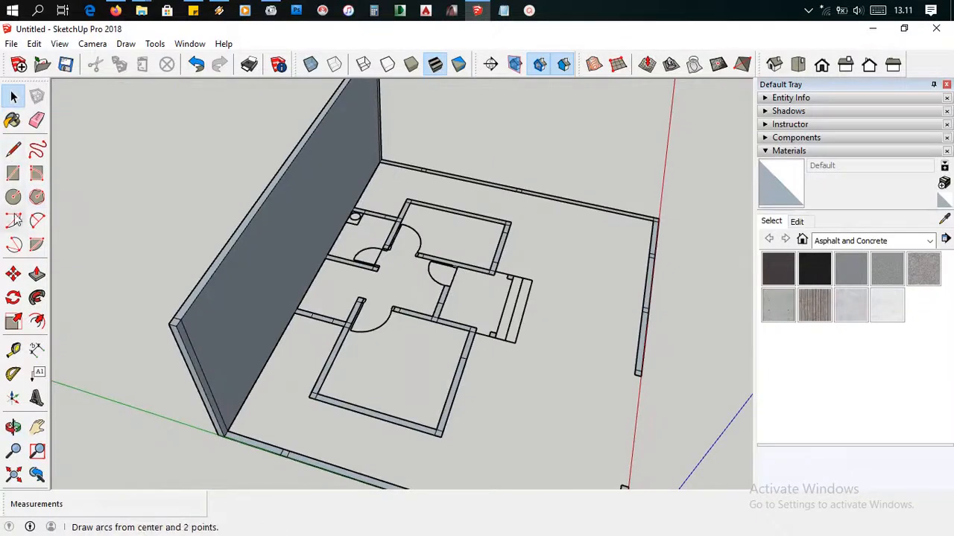
left_click(36, 275)
left_click(252, 220)
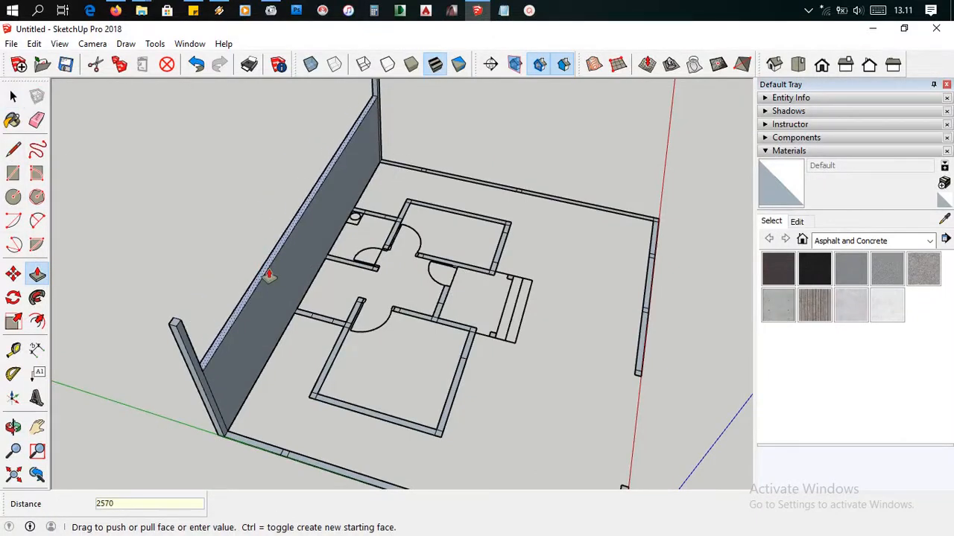
key("Return")
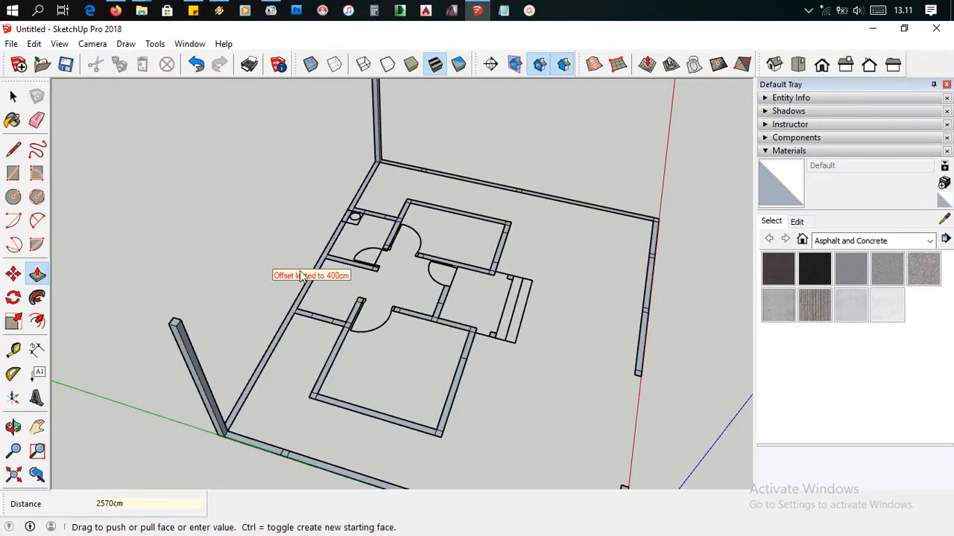
key("ctrl+z")
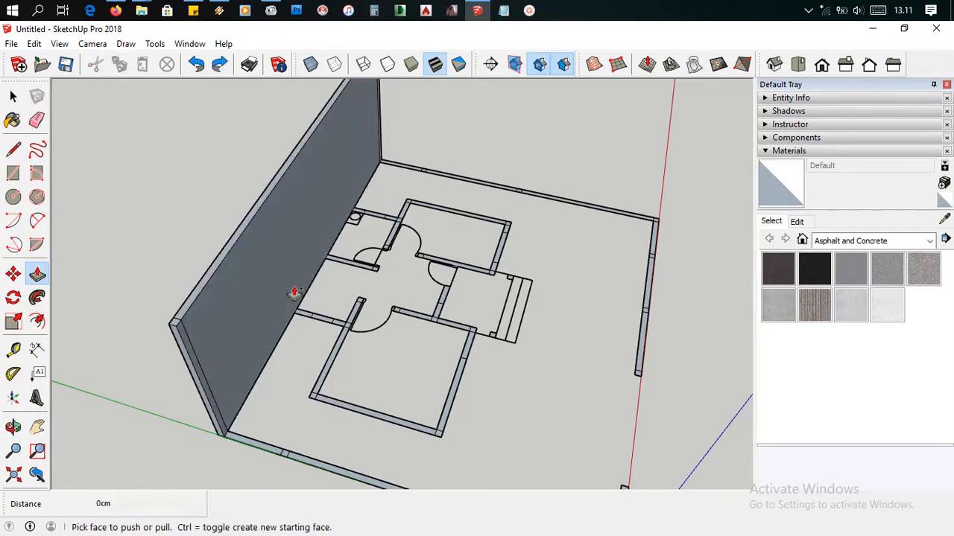
Push the back wall's top face down 250 cm between the two corner posts.
scroll(242, 227, "up", 2)
left_click(239, 226)
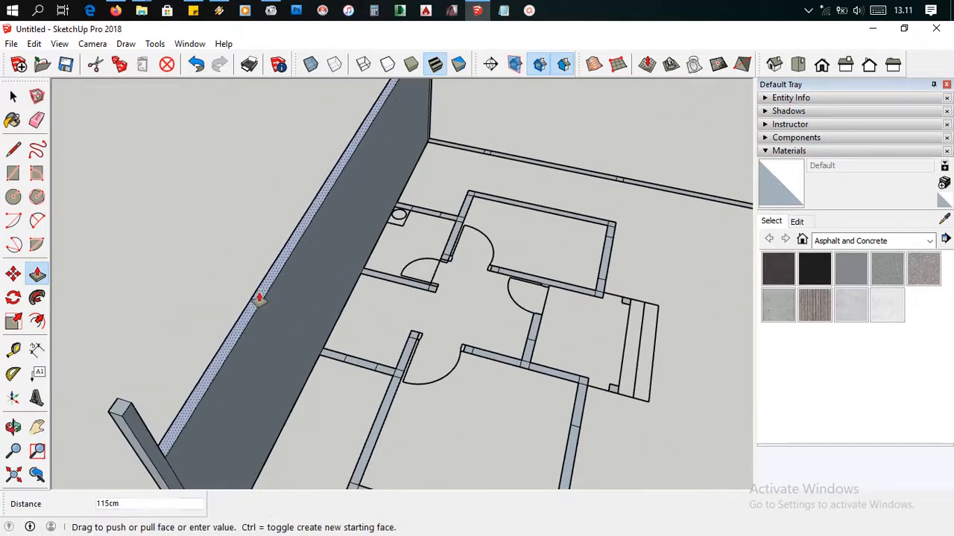
key("Return")
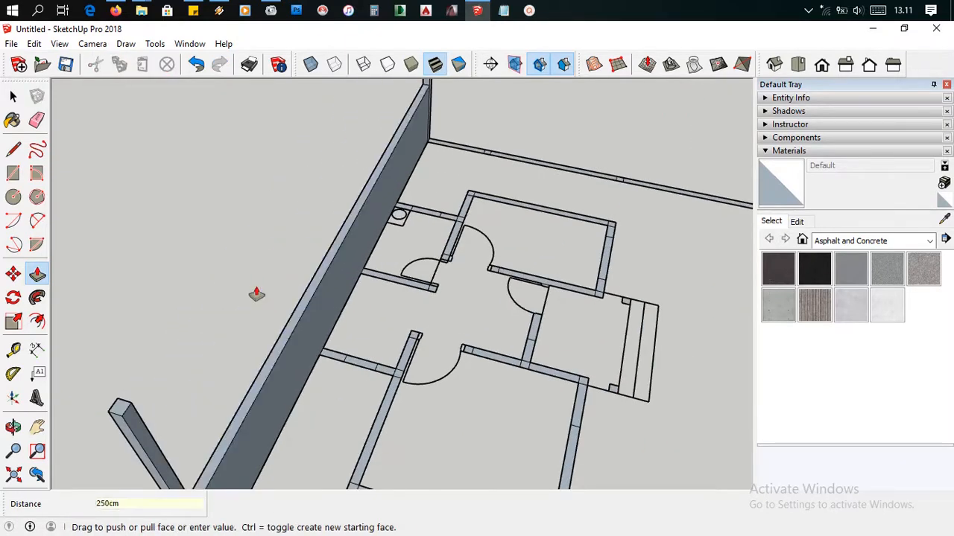
Lower the top of the corner post at the green-axis end of the back wall by 250 cm.
scroll(373, 246, "down", 6)
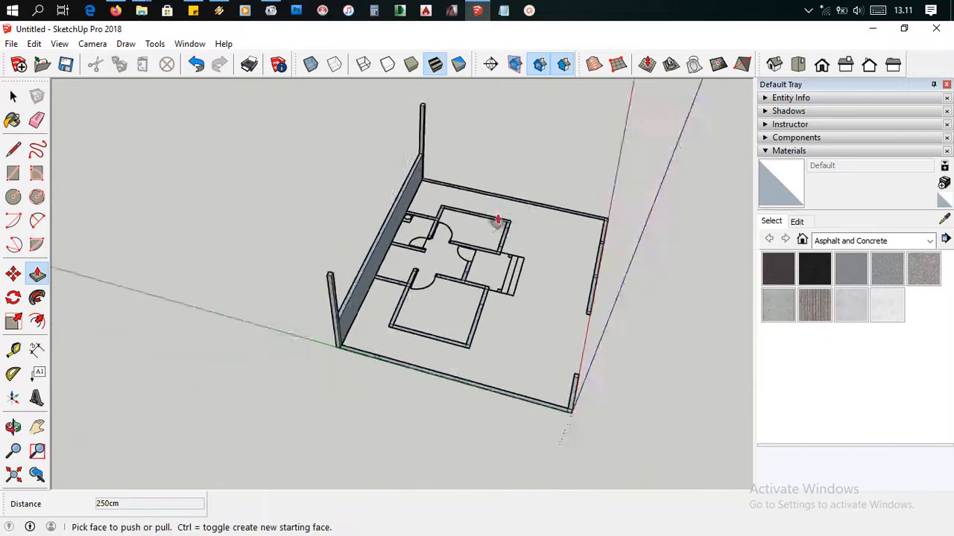
middle_click_drag(497, 219, 340, 114)
scroll(232, 211, "up", 6)
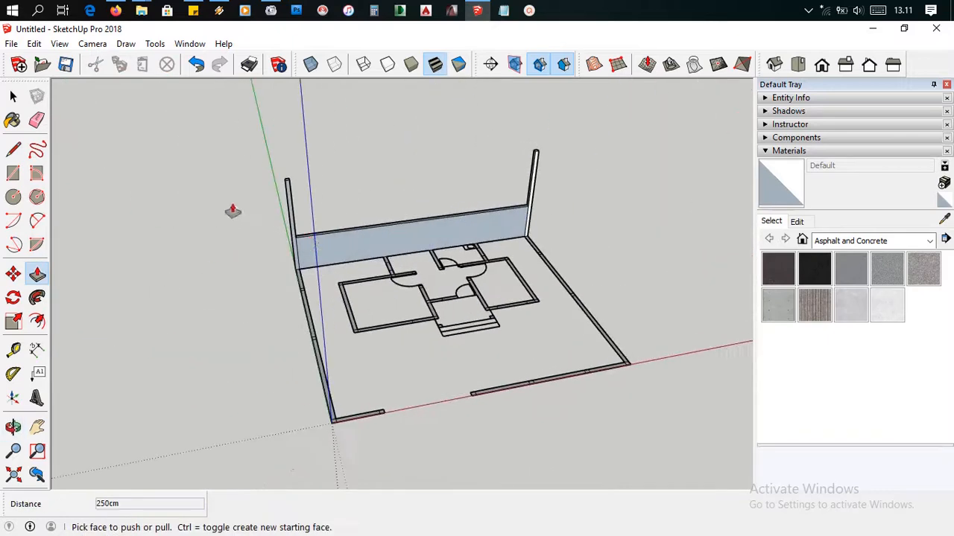
scroll(273, 159, "up", 4)
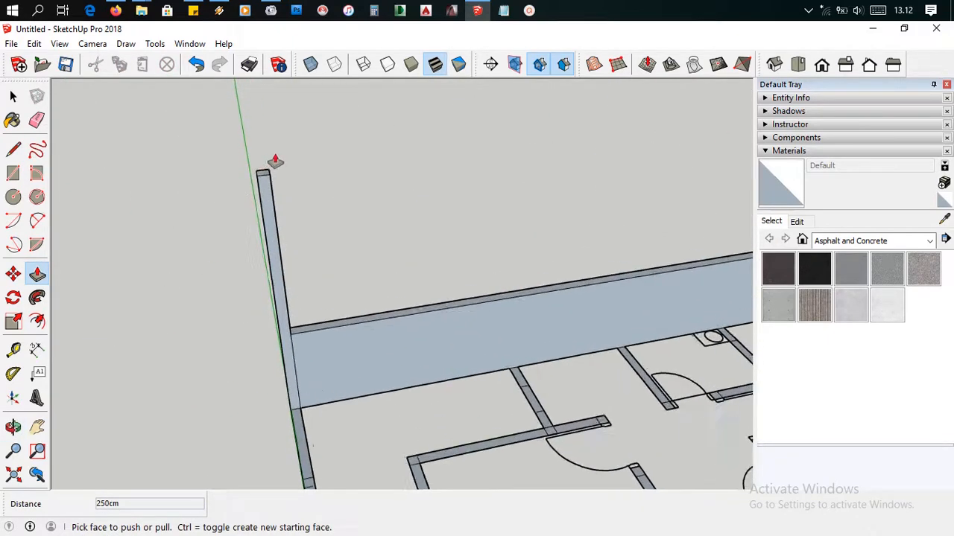
left_click(265, 212)
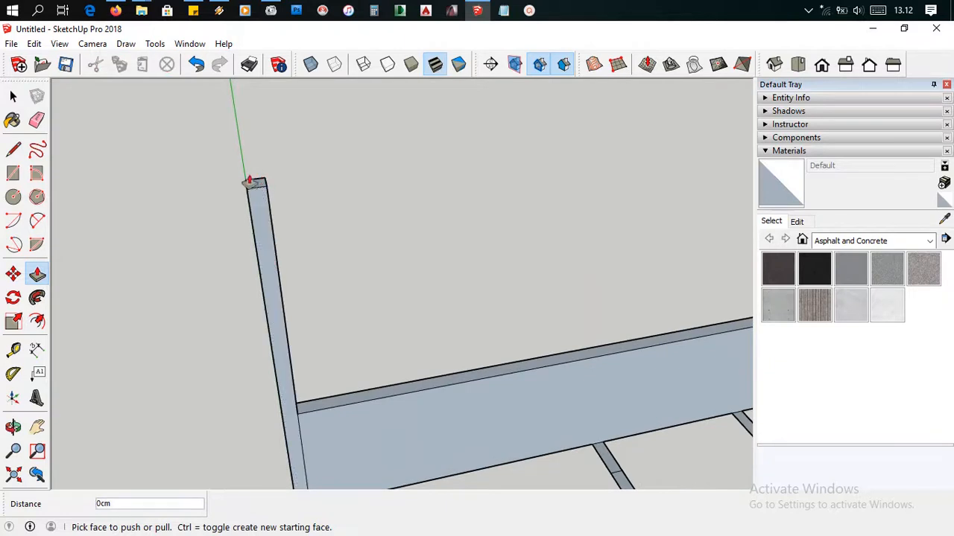
scroll(258, 182, "up", 2)
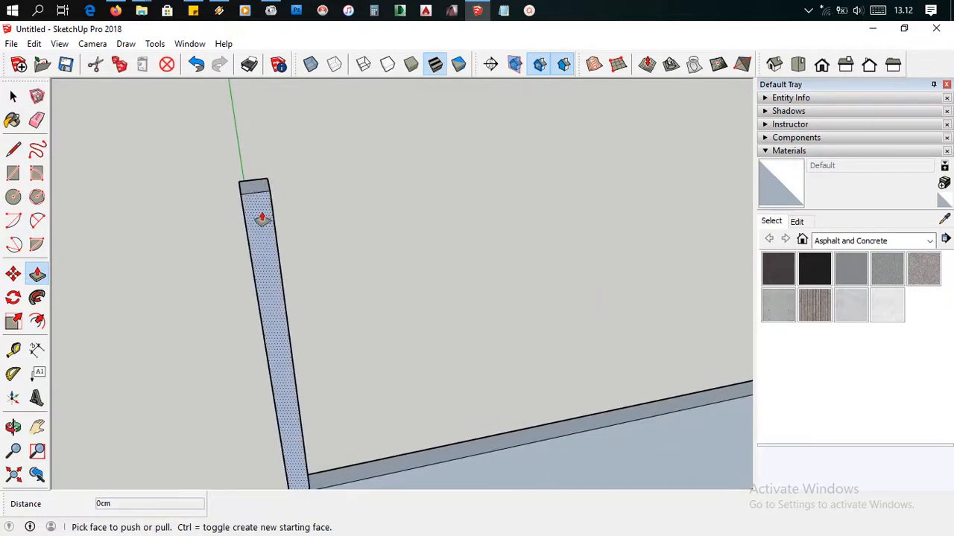
left_click_drag(256, 186, 274, 385)
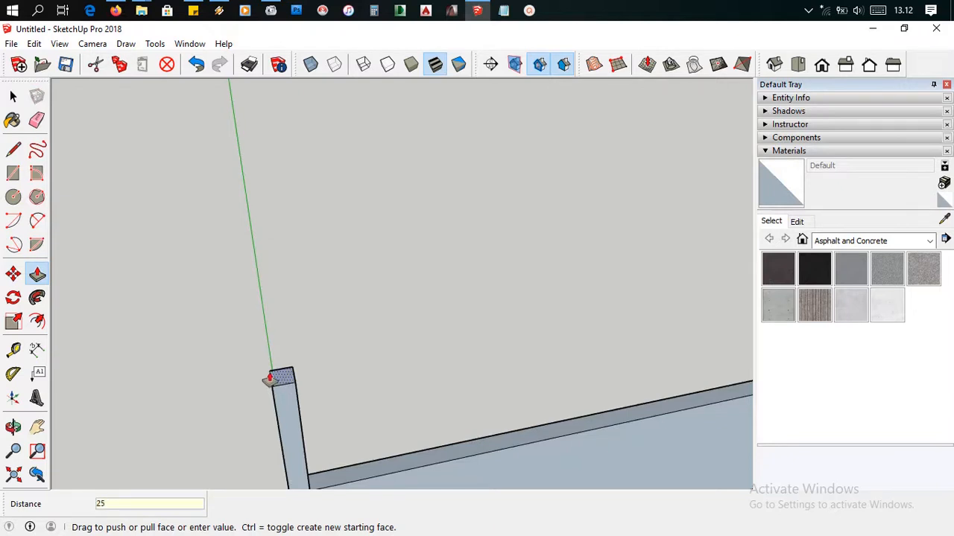
key("Return")
Lower the top of the corner post at the other end of the back wall by 250 cm.
scroll(383, 290, "down", 4)
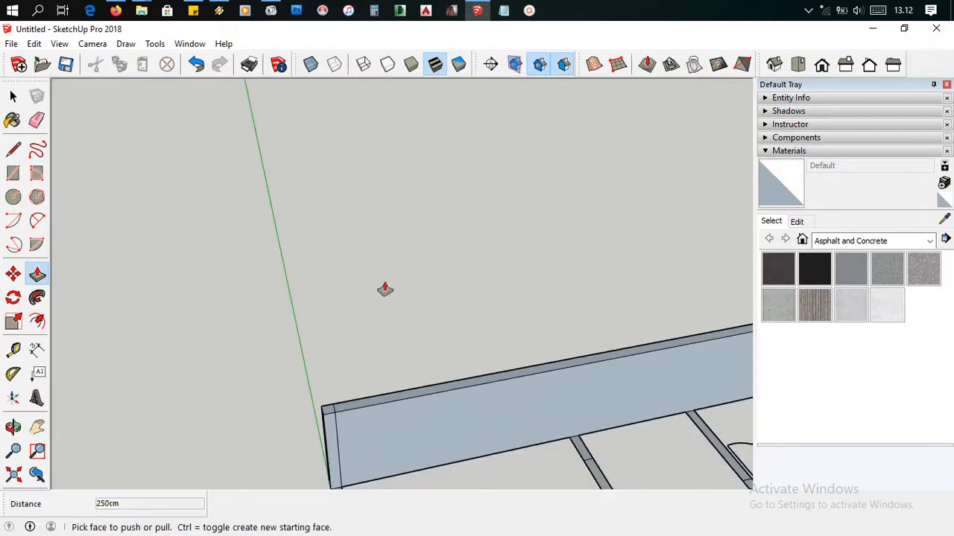
middle_click_drag(471, 287, 328, 262)
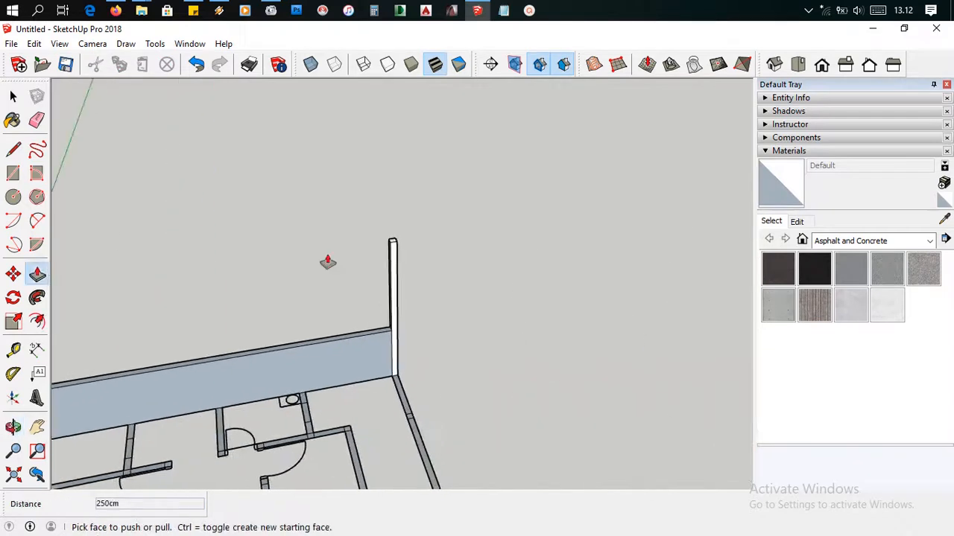
scroll(380, 216, "up", 5)
scroll(387, 241, "up", 2)
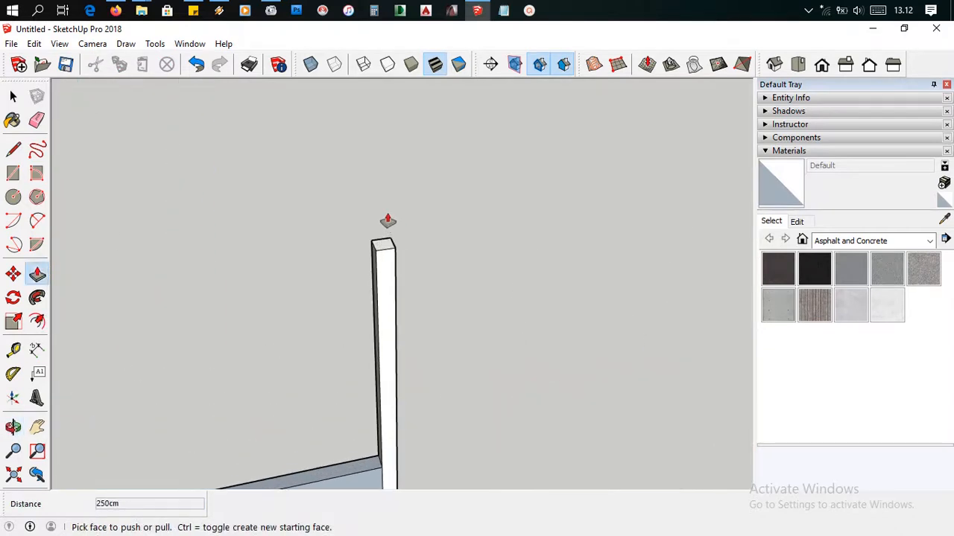
scroll(387, 243, "up", 2)
left_click(388, 252)
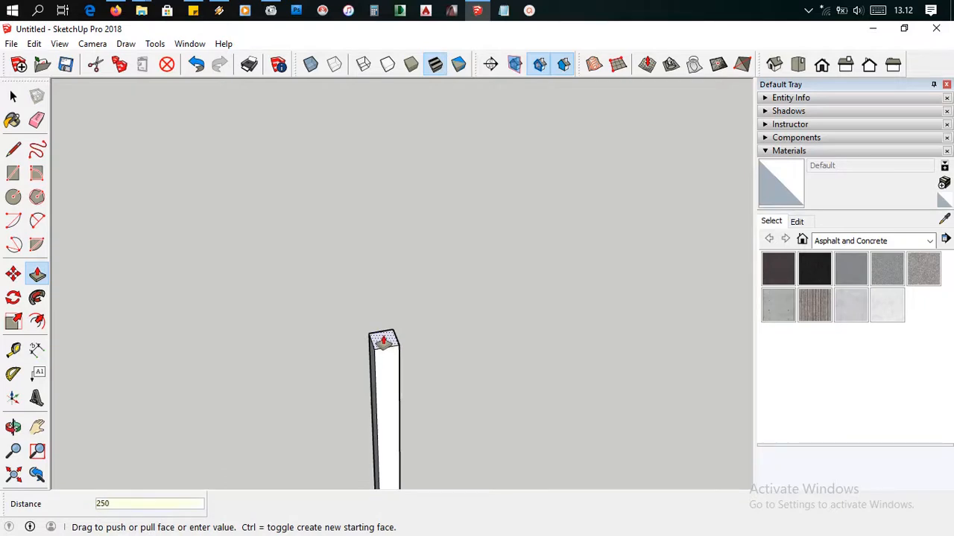
type("250")
key("Return")
Extrude the interior wall segment adjoining the back wall upward 400 cm with Push/Pull.
scroll(417, 292, "down", 5)
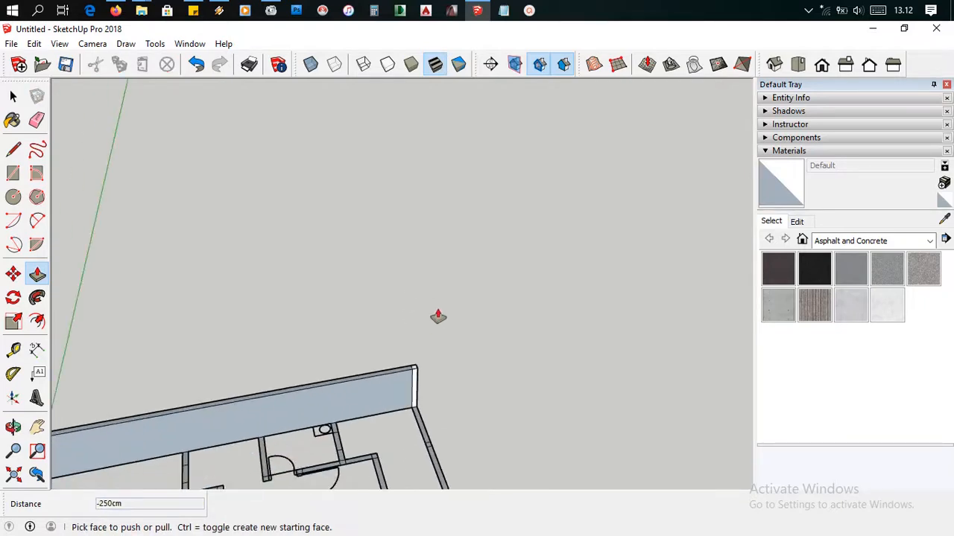
scroll(437, 320, "down", 3)
middle_click_drag(433, 332, 398, 303)
scroll(326, 353, "up", 6)
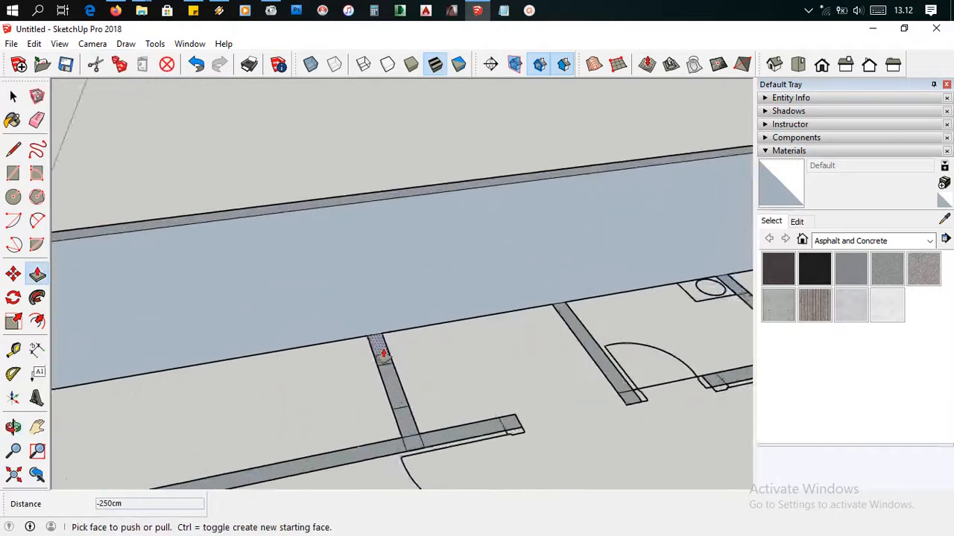
scroll(383, 355, "up", 1)
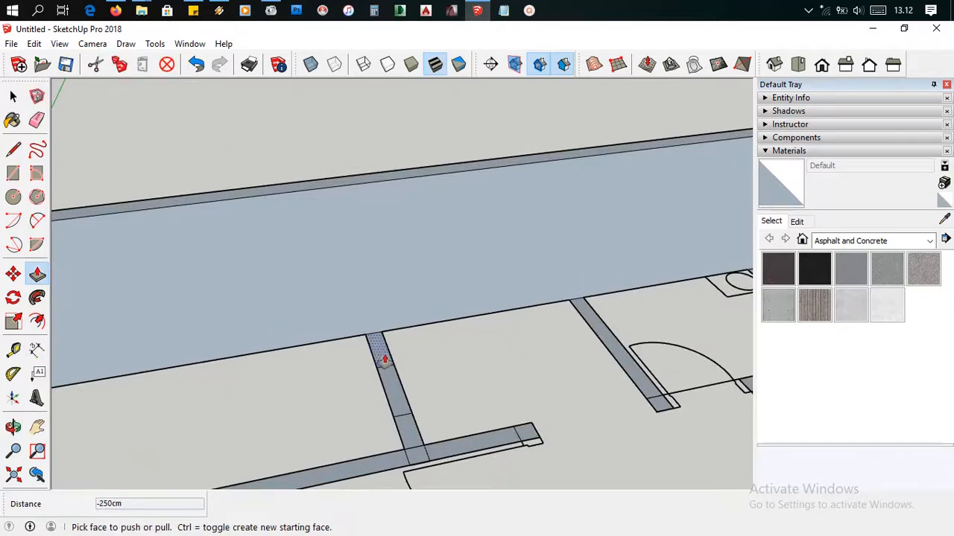
left_click(385, 361)
key("Escape")
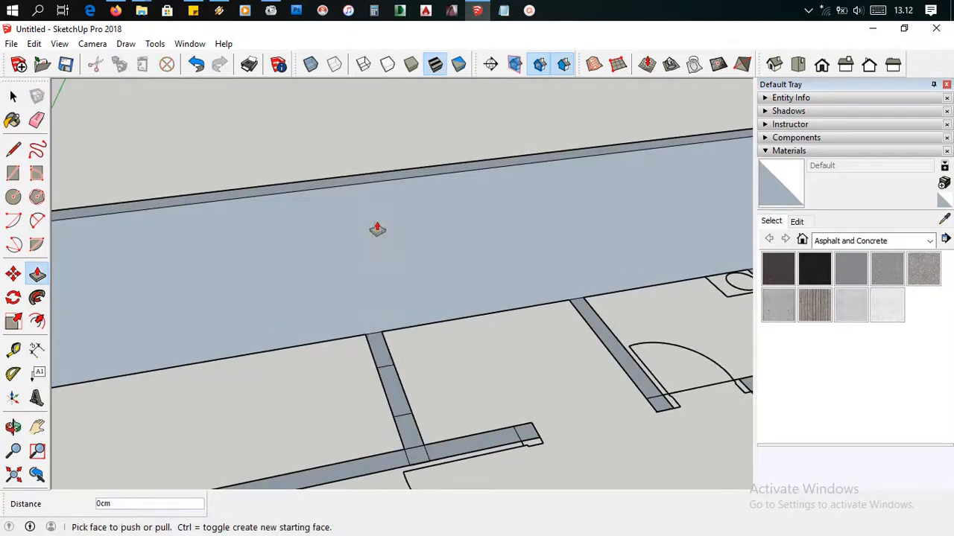
scroll(381, 342, "up", 5)
left_click(374, 387)
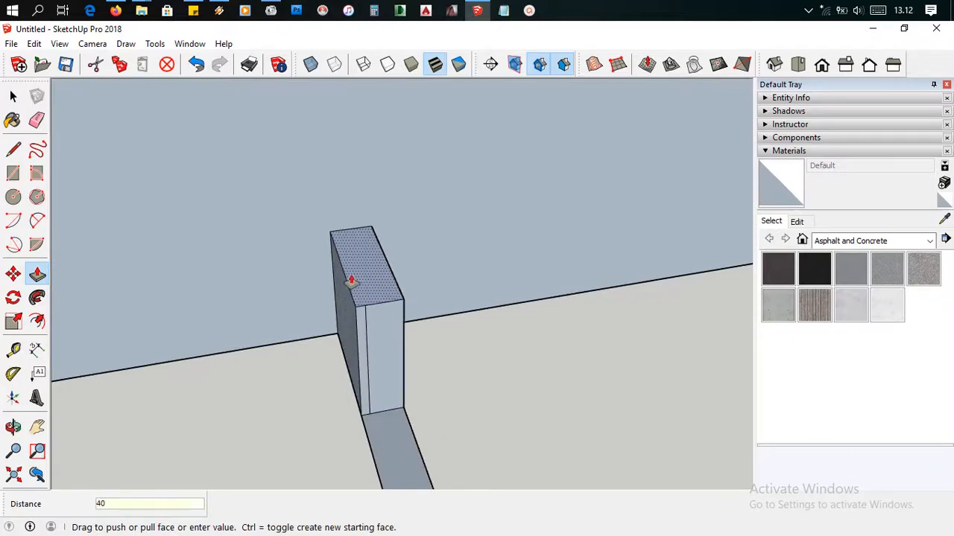
key("Return")
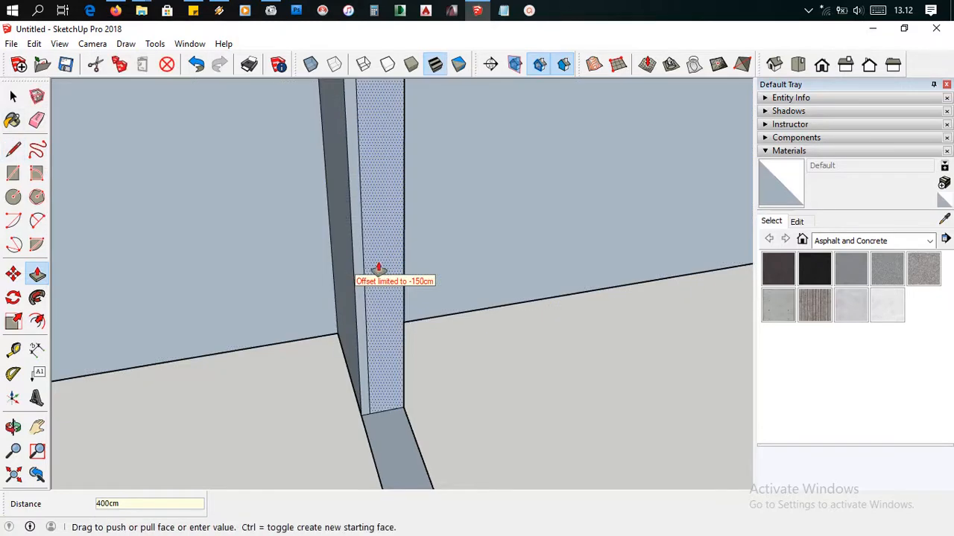
Erase the extra vertical edge on the end face of the interior wall segment adjoining the back wall.
key("space")
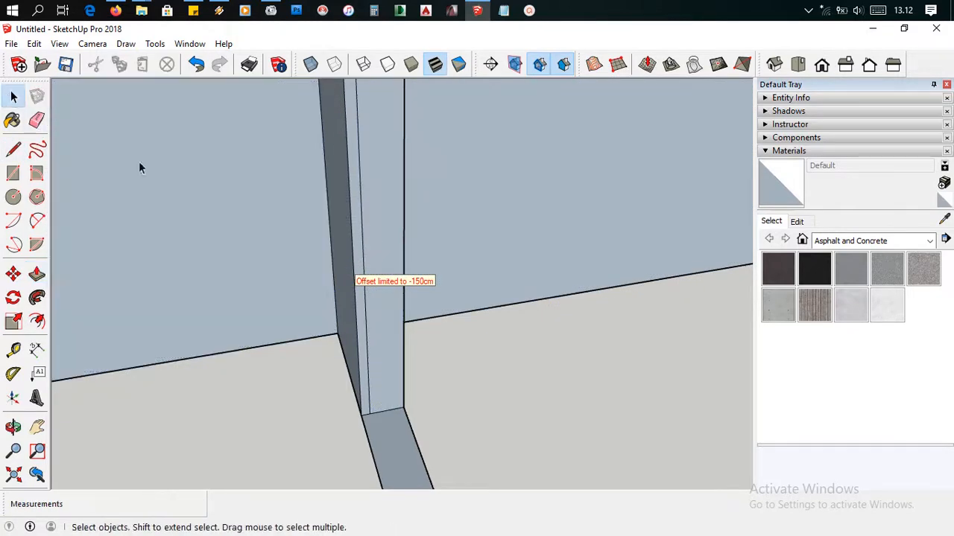
left_click(361, 213)
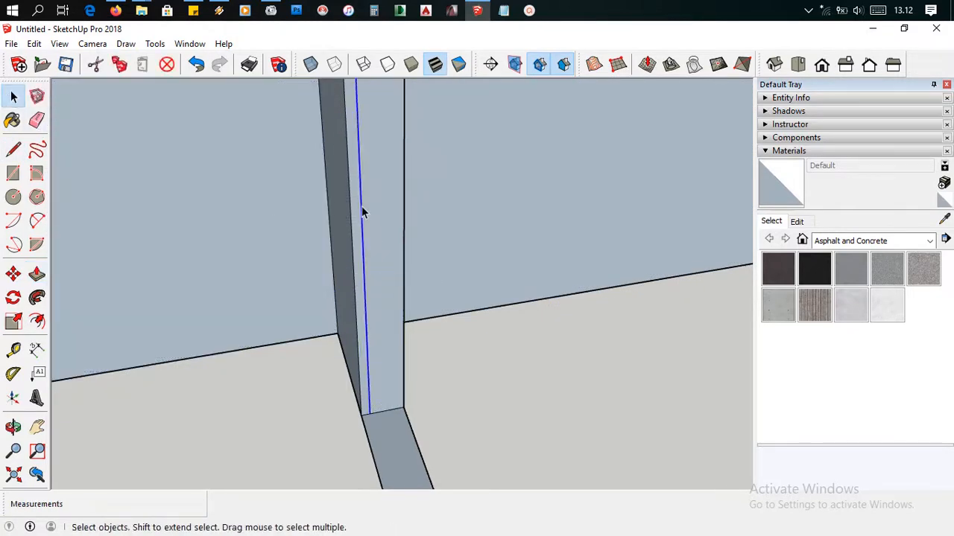
right_click(363, 211)
left_click(388, 247)
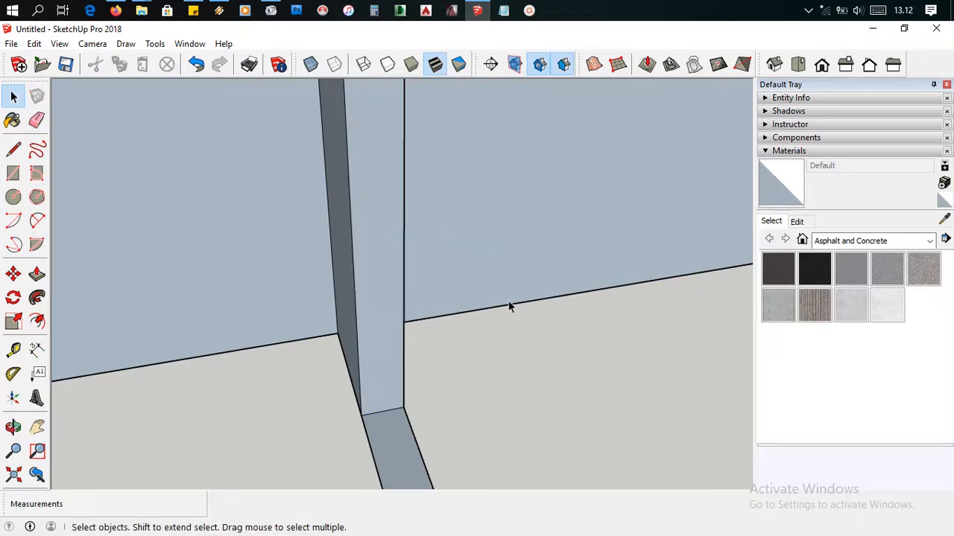
Try to extend the interior wall segment along its floor strip to the junction by sweeping its end face with Follow Me.
scroll(509, 305, "down", 5)
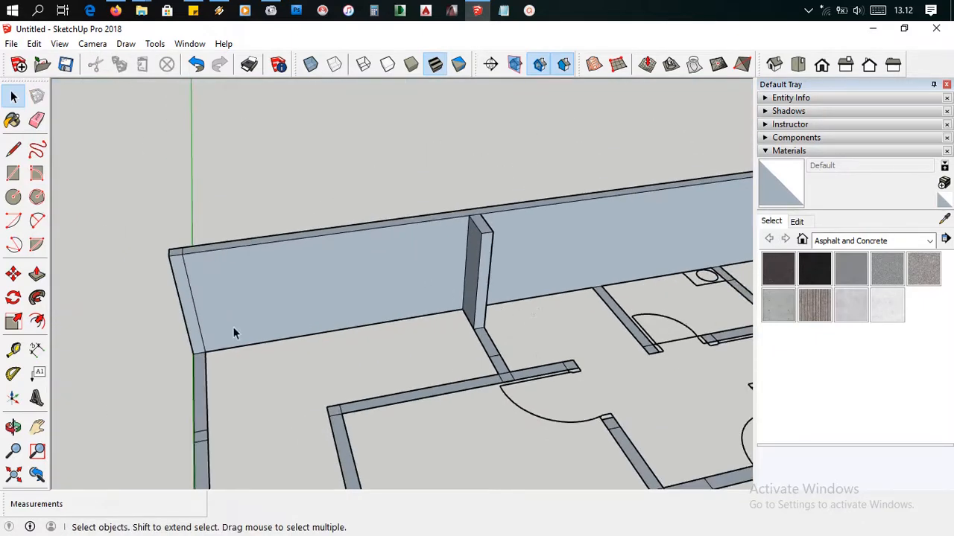
left_click(40, 298)
middle_click_drag(559, 323, 505, 305)
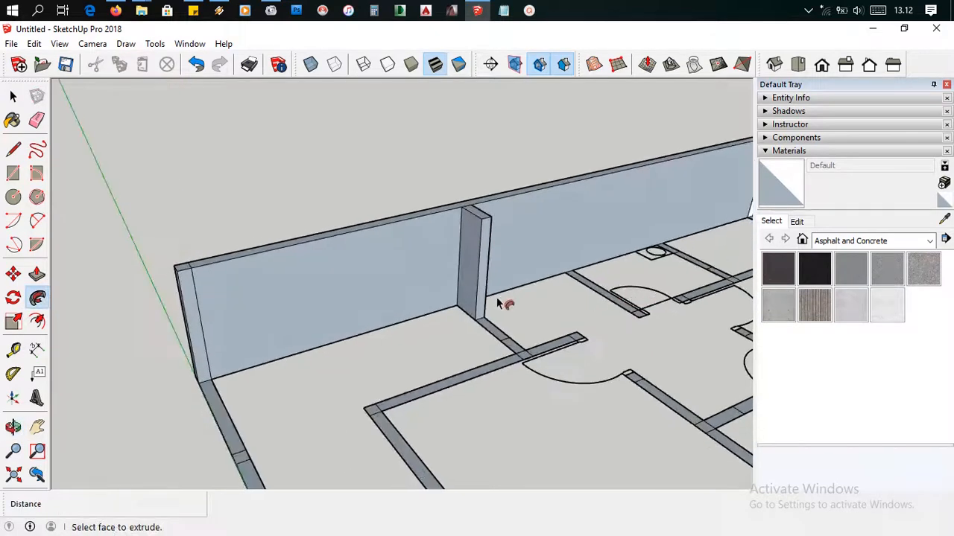
scroll(489, 323, "up", 2)
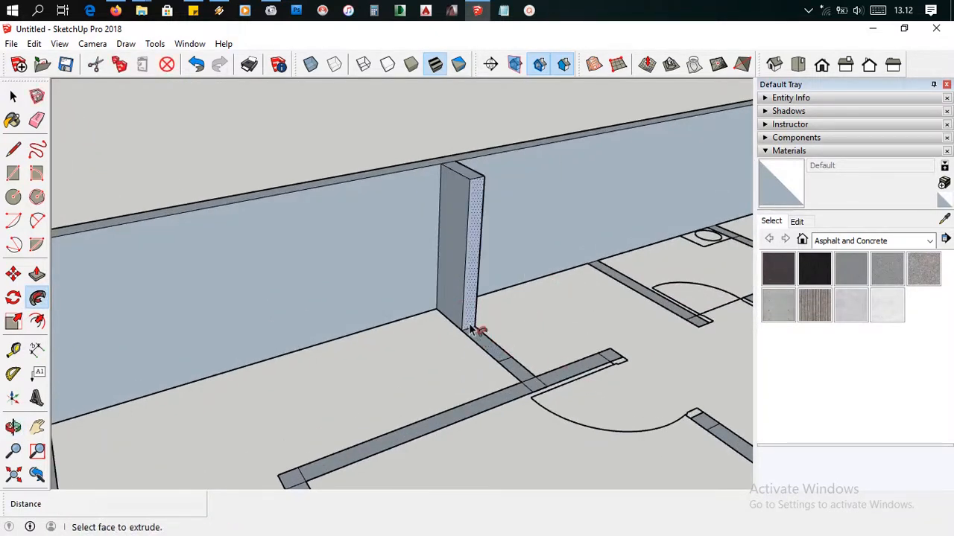
mouse_move(471, 333)
left_mouse_down()
mouse_move(537, 392)
mouse_move(489, 330)
mouse_move(548, 393)
left_mouse_up()
left_click_drag(527, 383, 514, 362)
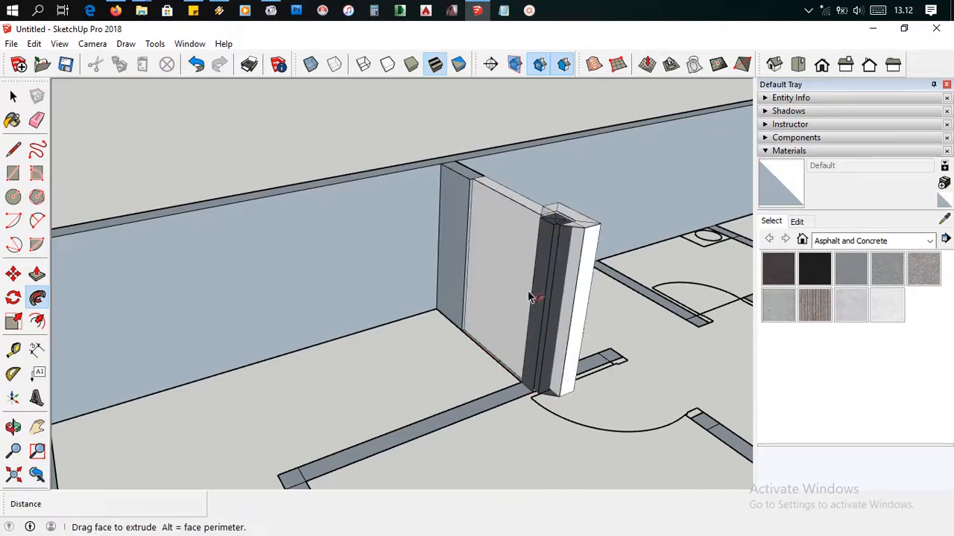
middle_click_drag(552, 259, 538, 411)
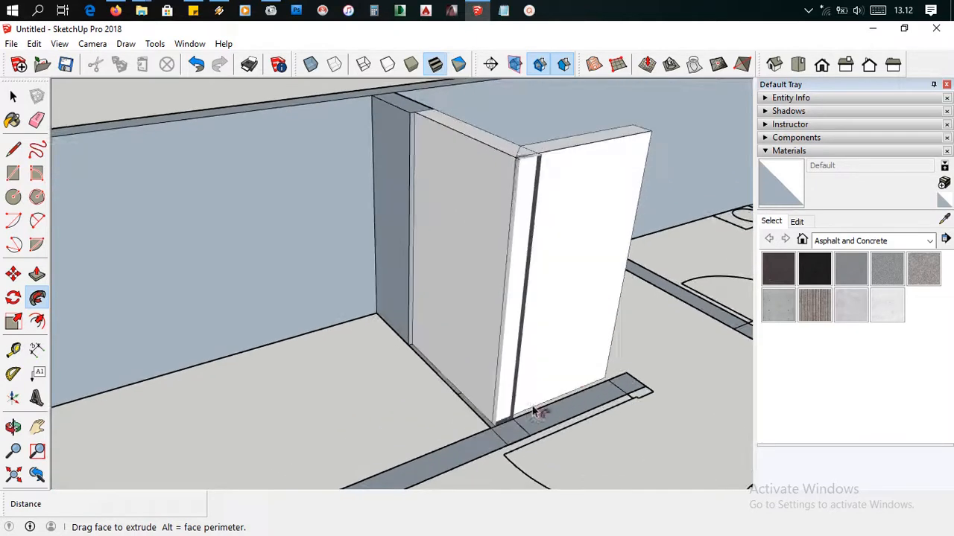
left_click(505, 448)
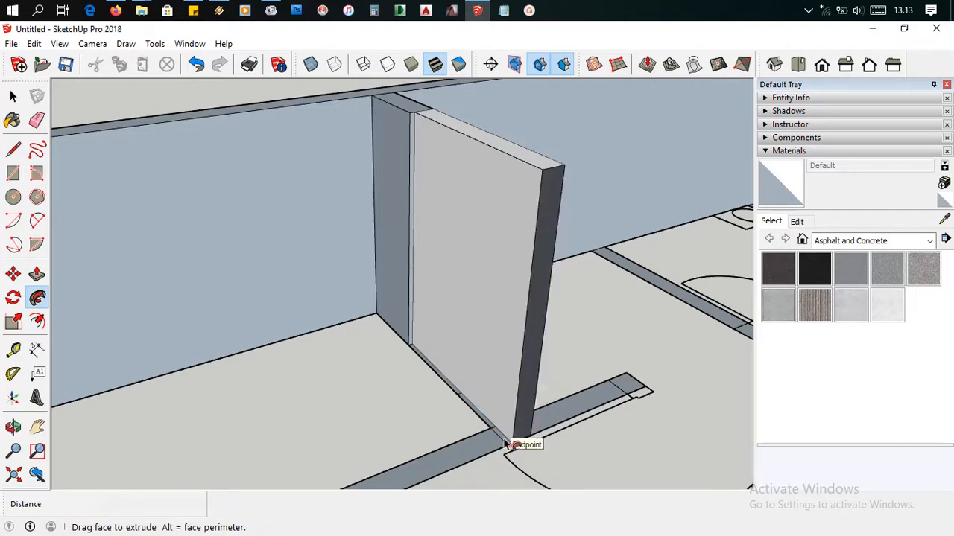
Delete the narrow sliver face on the interior wall's end and the end face's bottom edge.
scroll(400, 350, "up", 5)
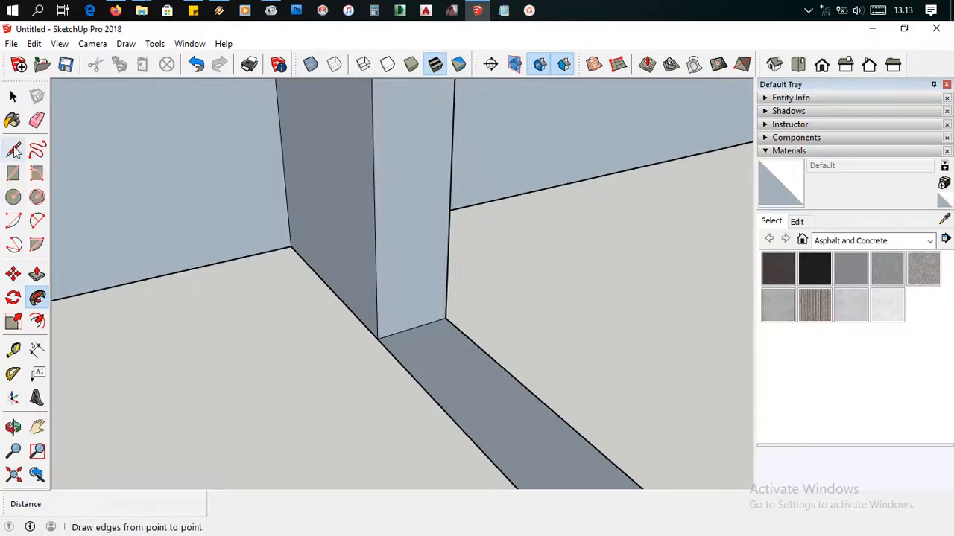
left_click(13, 150)
left_click(14, 96)
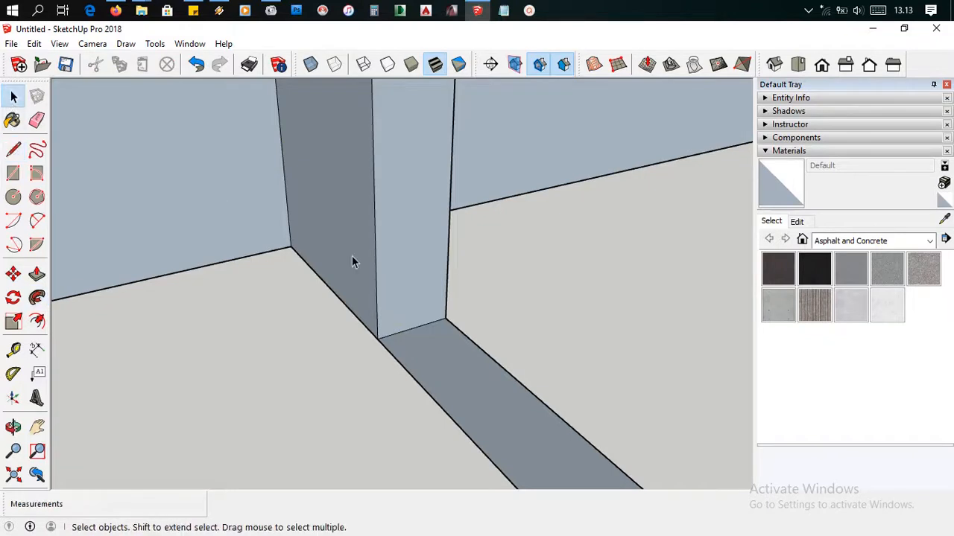
left_click(387, 289)
key("Delete")
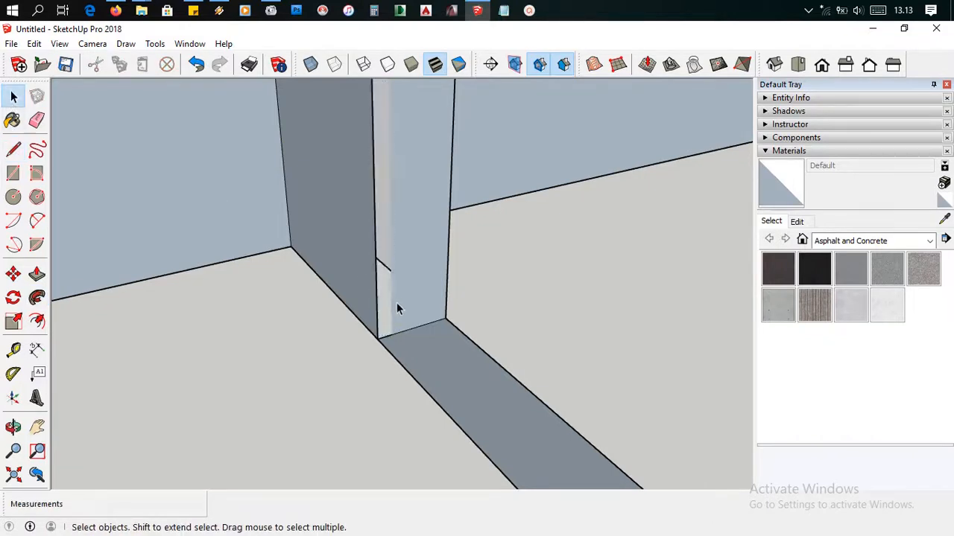
left_click(396, 335)
left_click(401, 328)
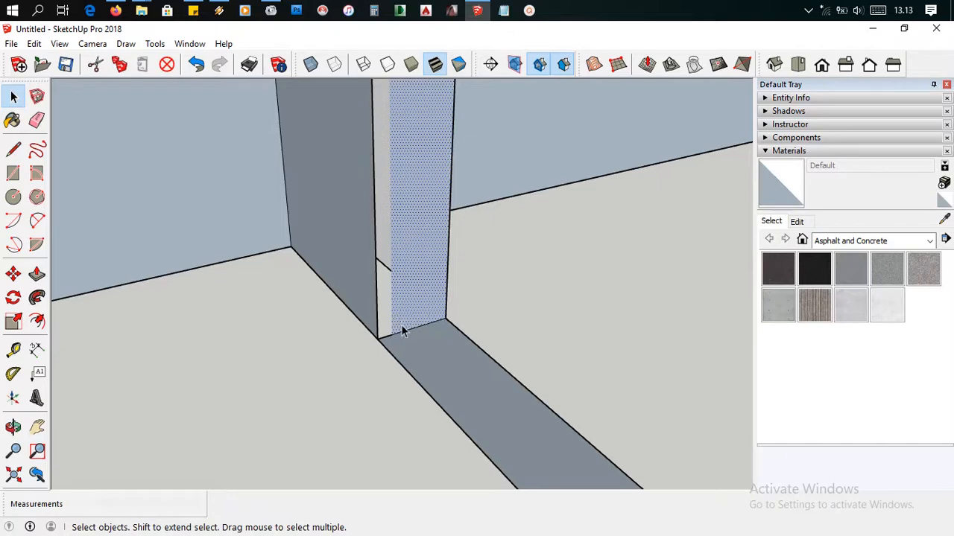
left_click(391, 342)
key("Delete")
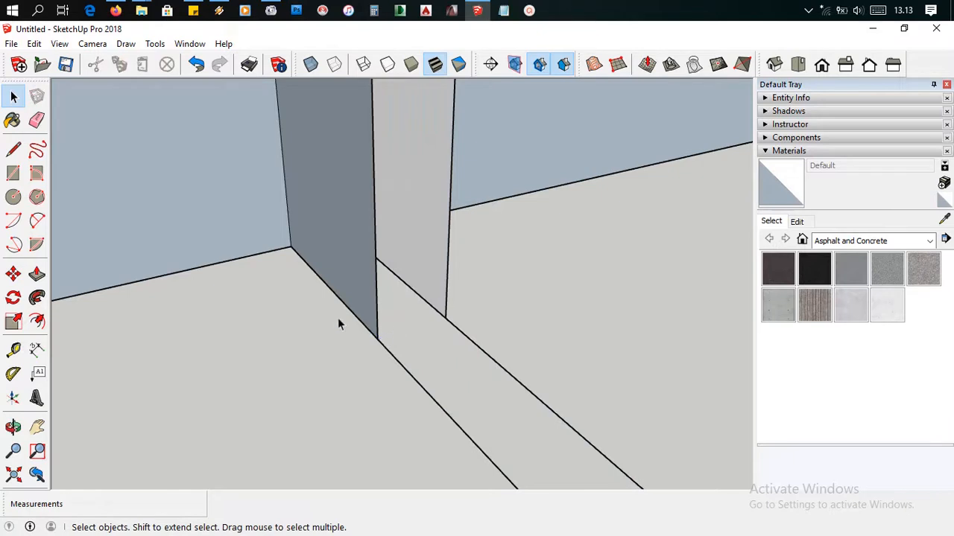
Redraw the bottom edge of the interior wall's end with a line between its two base corners.
key("l")
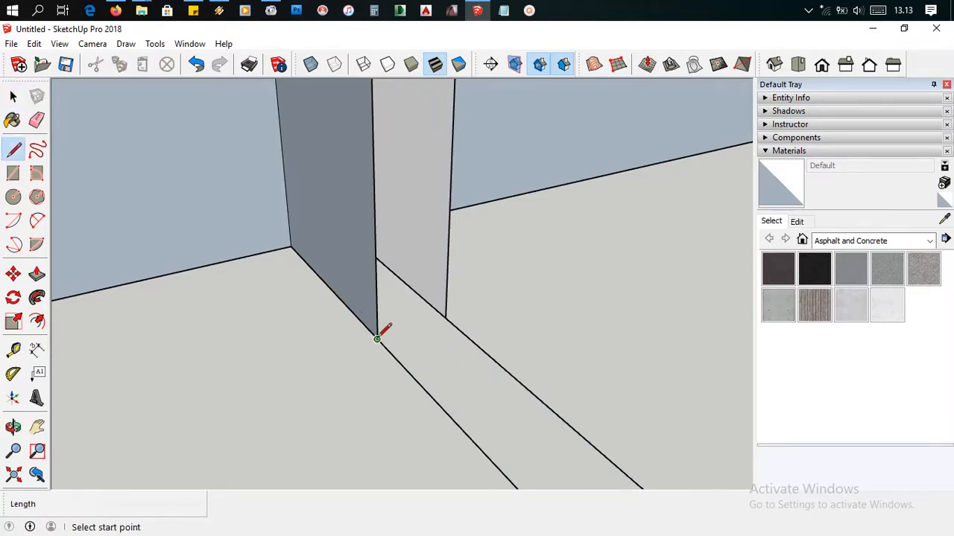
left_click(377, 339)
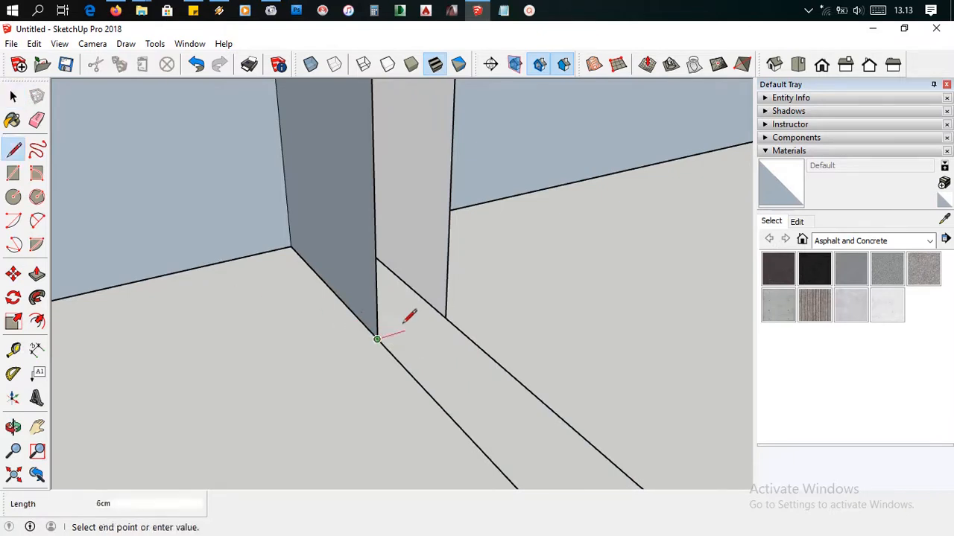
left_click(446, 319)
Delete the cross line that divides the floor strip between the interior wall and the junction.
scroll(424, 317, "down", 5)
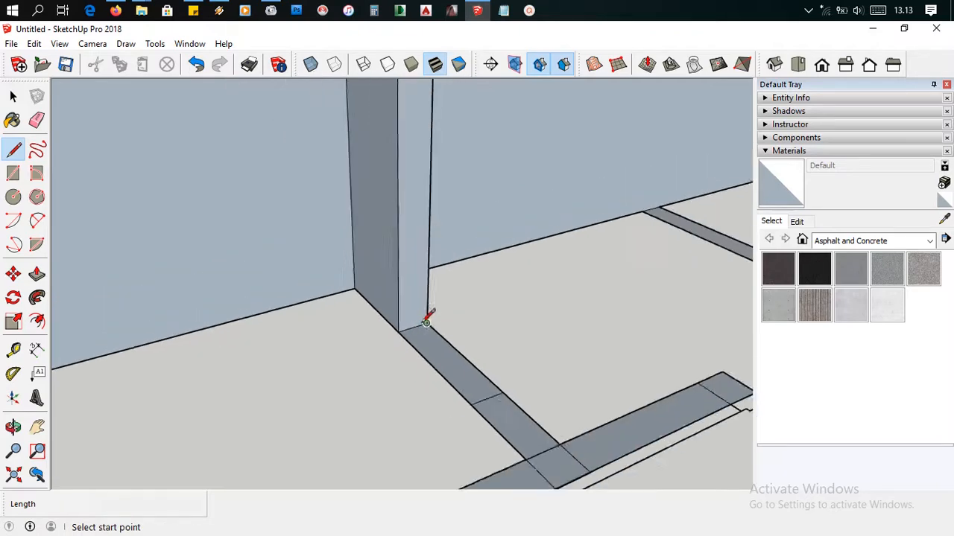
scroll(478, 318, "up", 2)
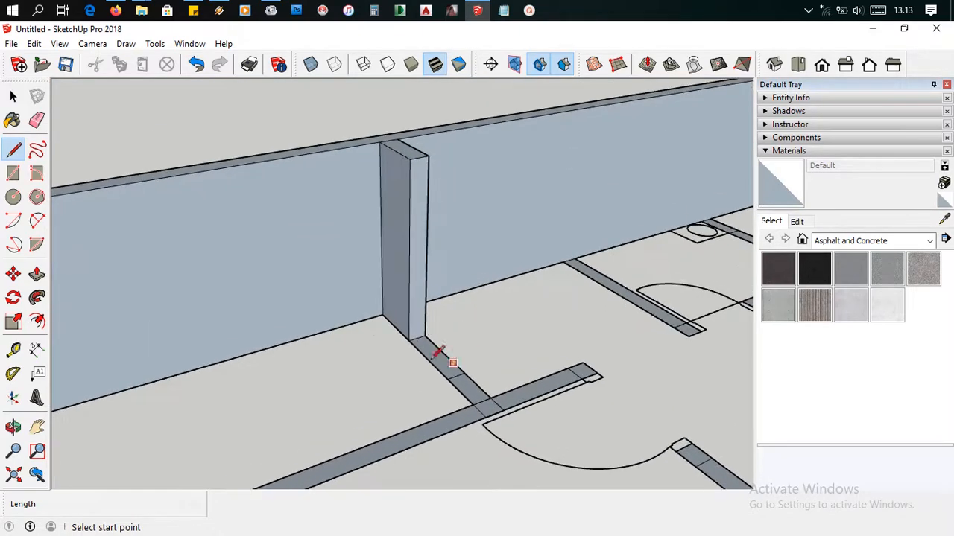
left_click(12, 96)
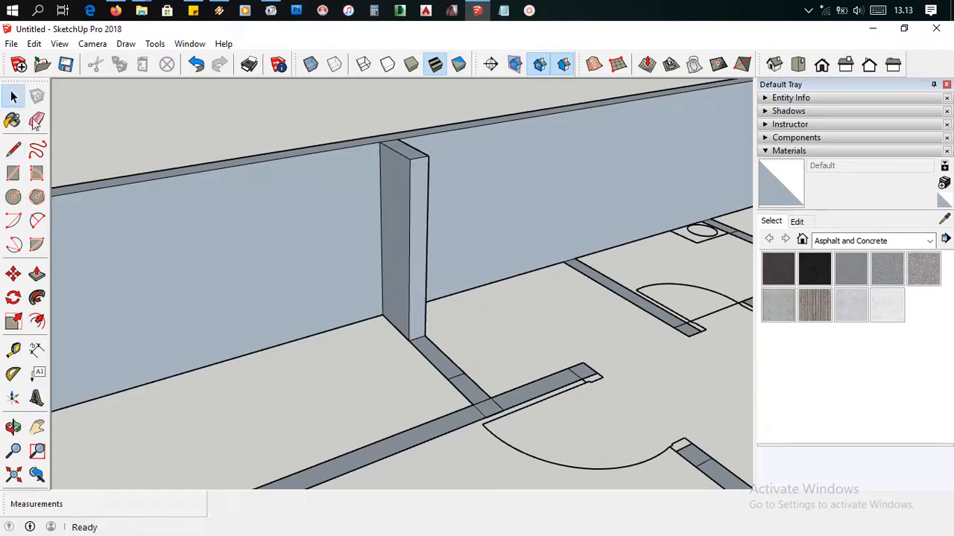
scroll(404, 386, "up", 3)
left_click_drag(404, 386, 479, 342)
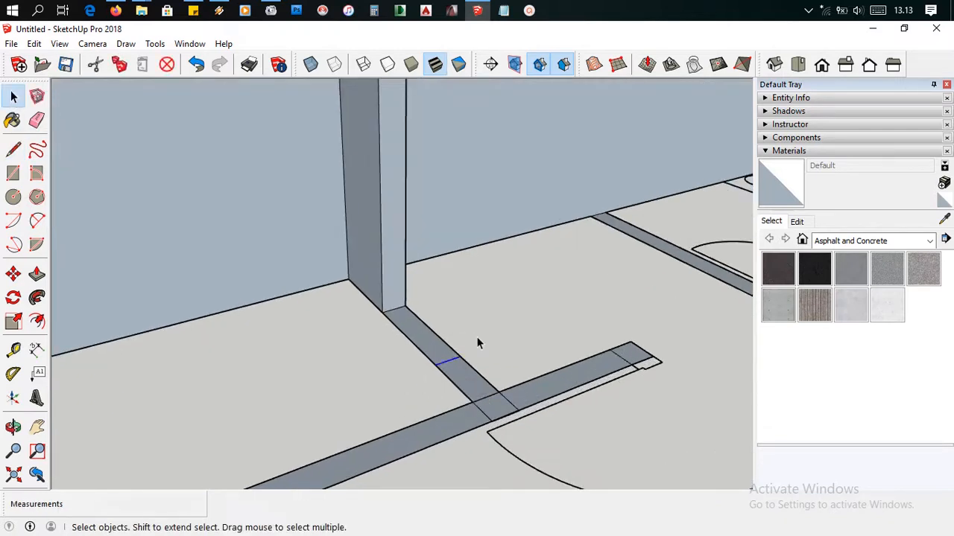
key("Delete")
Delete the square face and its edges where the interior wall's floor strip meets the crossing strip.
scroll(479, 342, "down", 2)
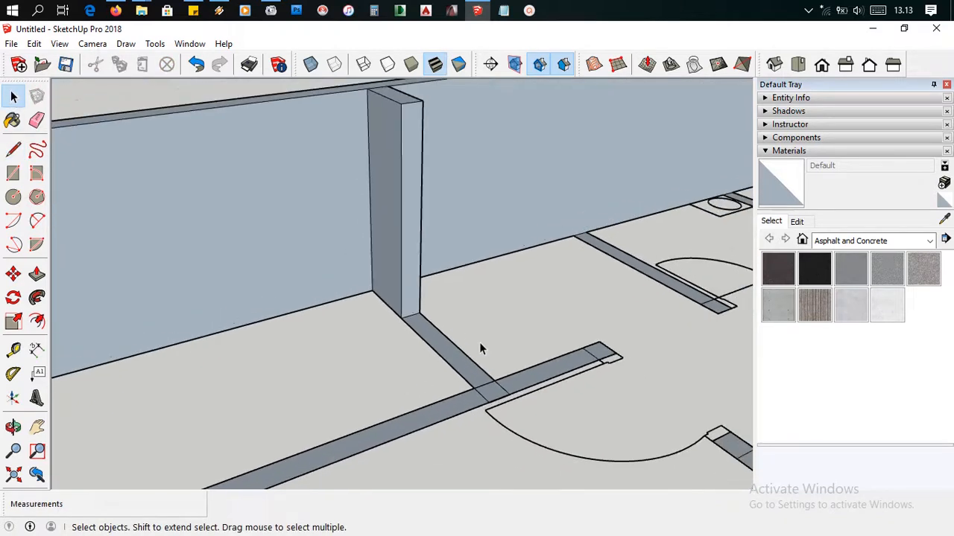
scroll(445, 369, "up", 2)
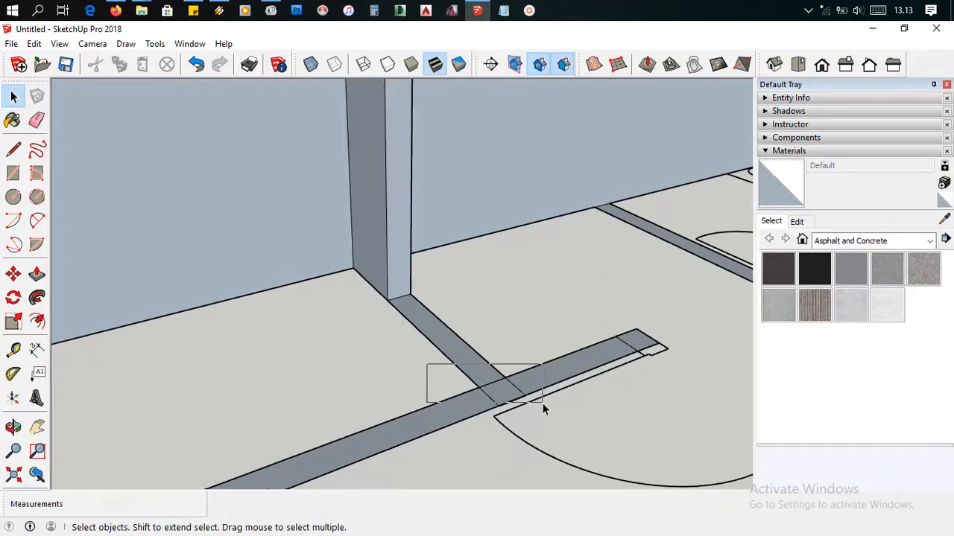
left_click_drag(544, 420, 545, 420)
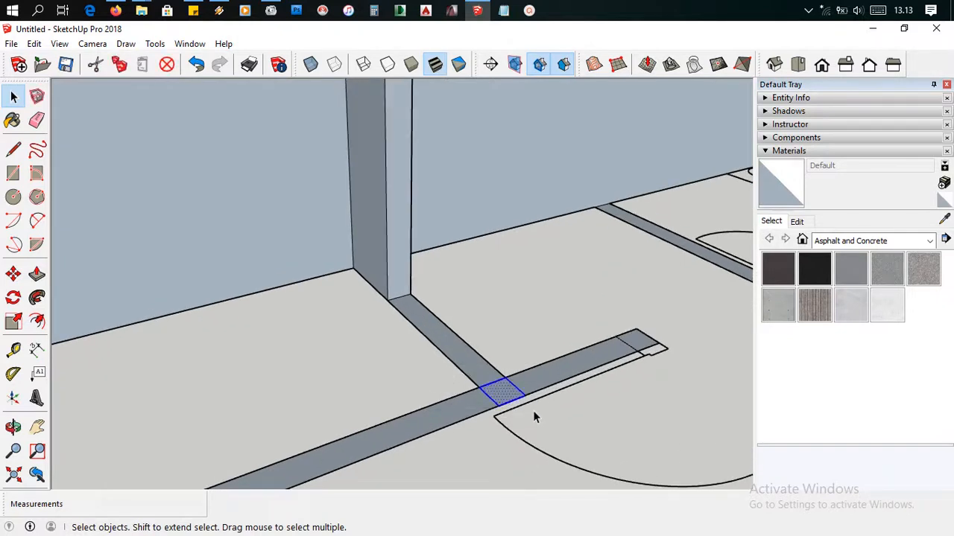
key("Delete")
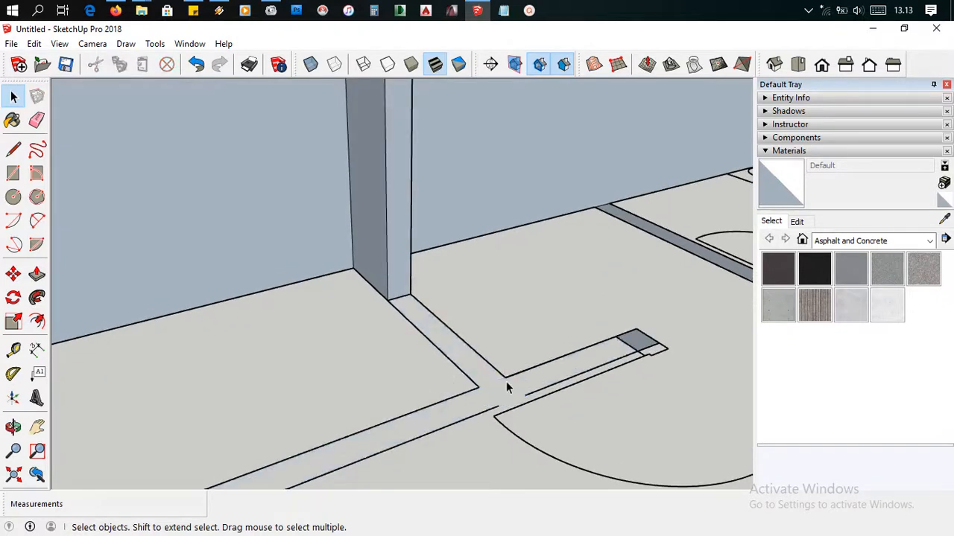
Draw a line bridging the gap in the crossing strip's outer edge at the junction.
key("l")
left_click(498, 406)
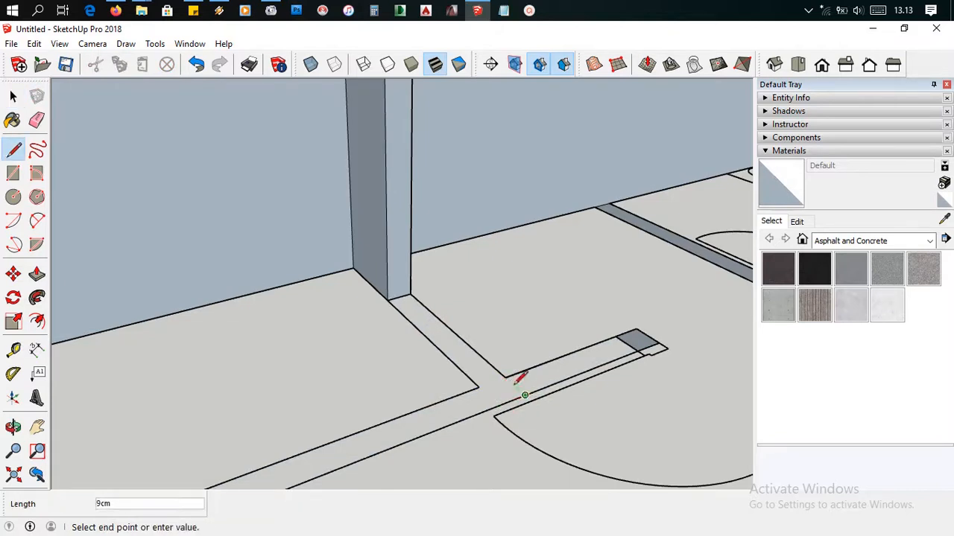
key("Escape")
Try to sweep the interior wall's end face with Follow Me along the side edge of the cleaned floor strip.
left_click(37, 298)
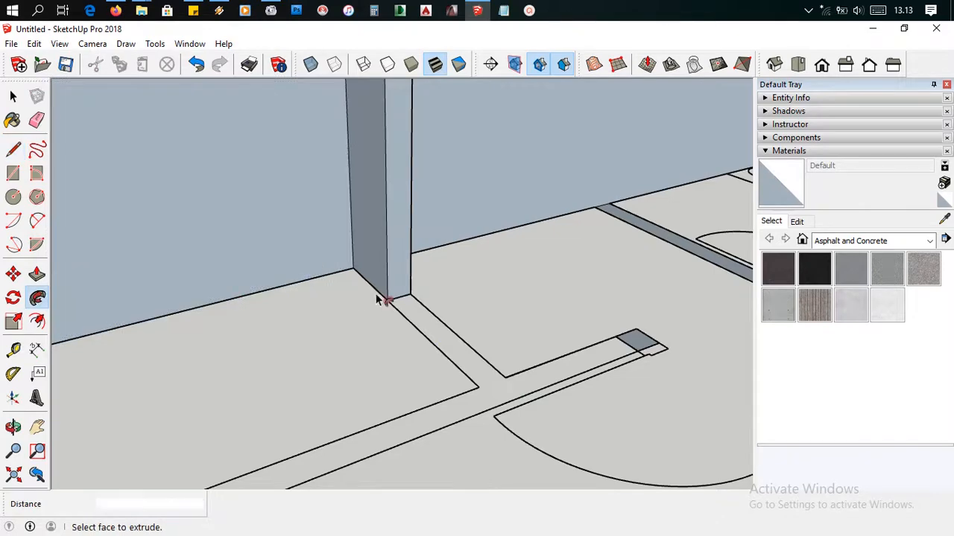
left_click(402, 288)
key("Escape")
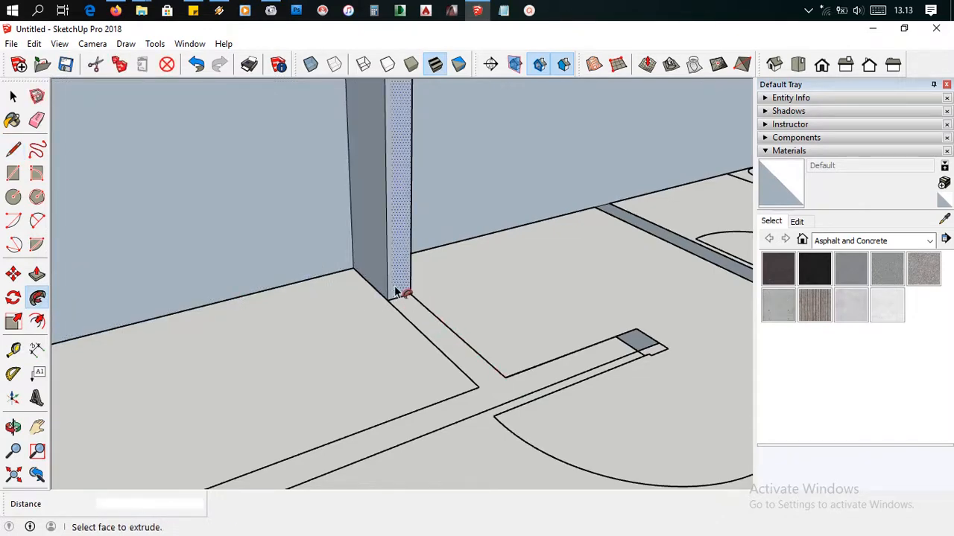
scroll(396, 288, "up", 3)
left_click(384, 295)
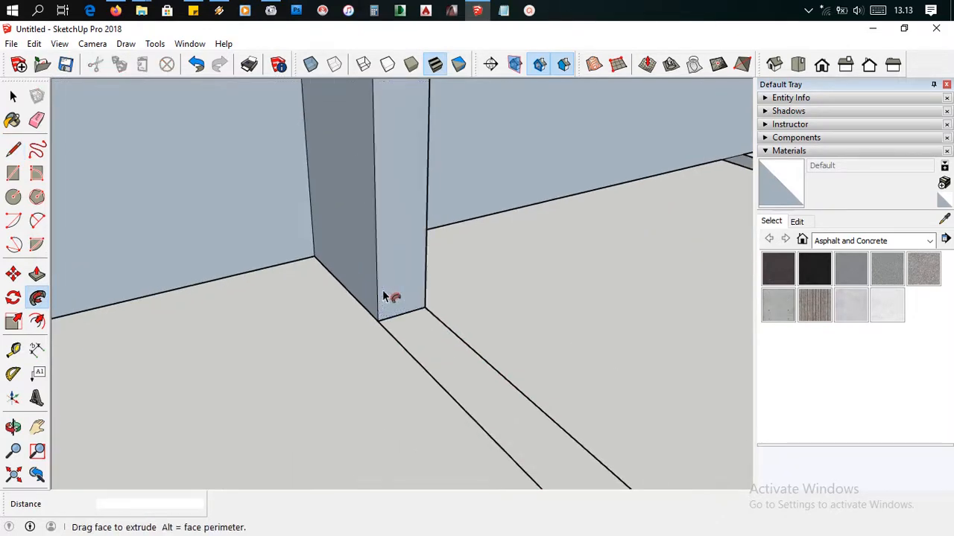
key("Escape")
left_click(414, 295)
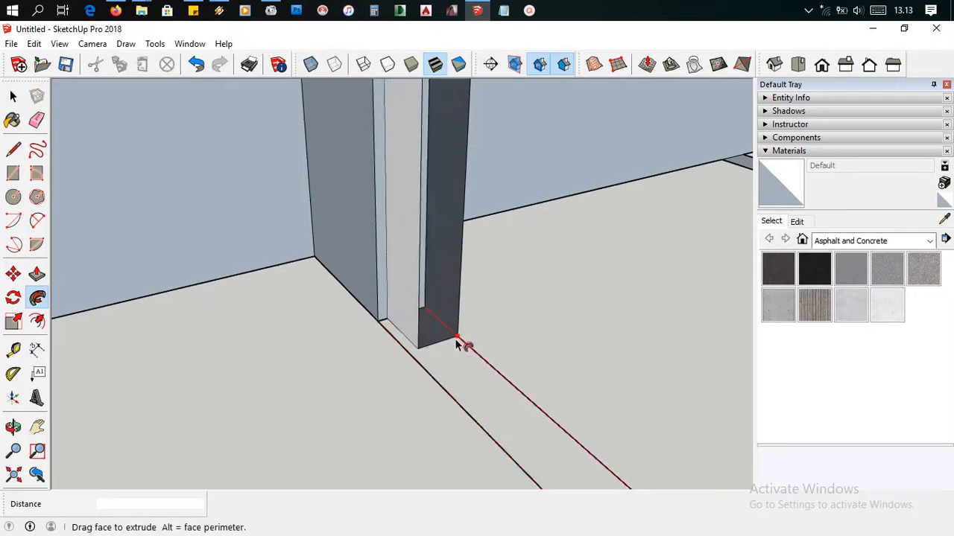
scroll(429, 332, "down", 3)
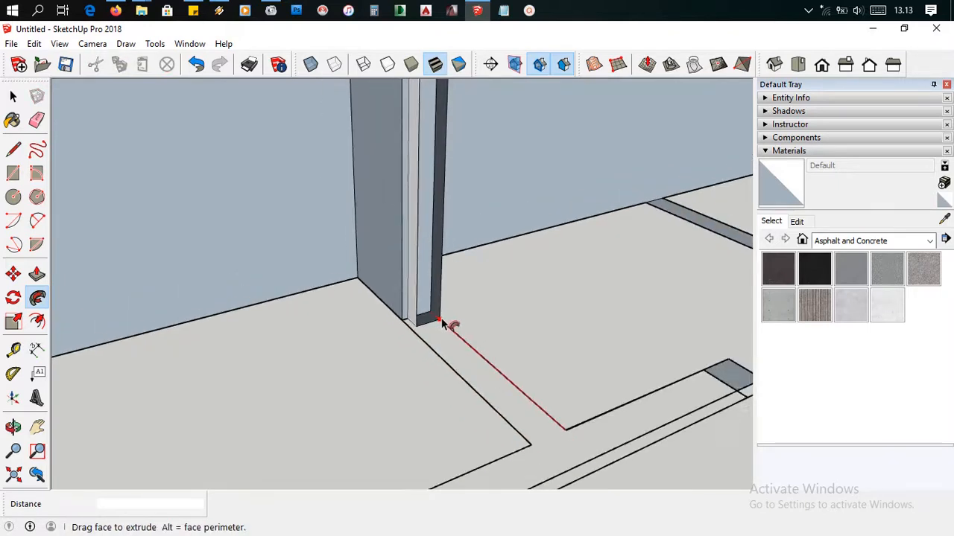
key("Escape")
Draw a line across the end of the interior wall's floor strip, connecting its two corners at the crossing strip.
scroll(438, 319, "up", 3)
scroll(415, 322, "up", 2)
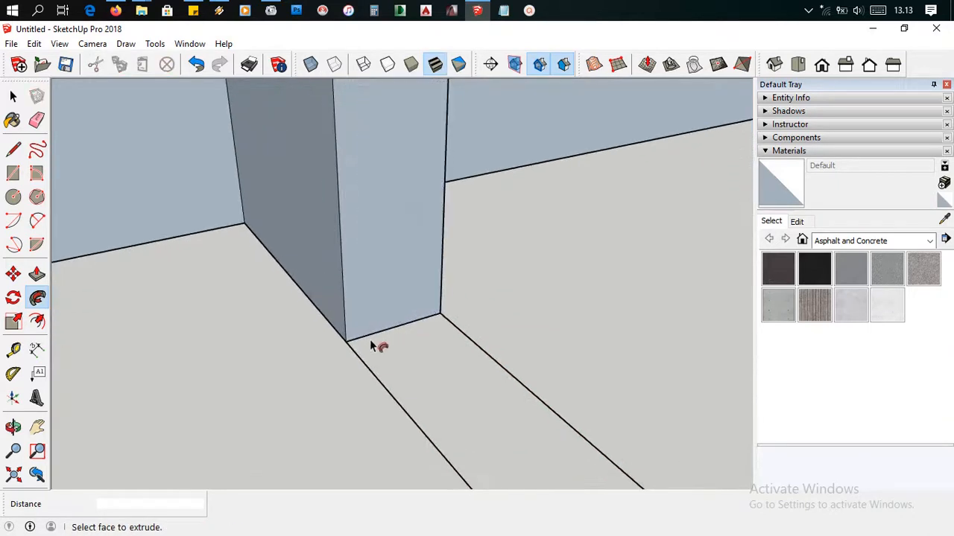
scroll(506, 291, "down", 2)
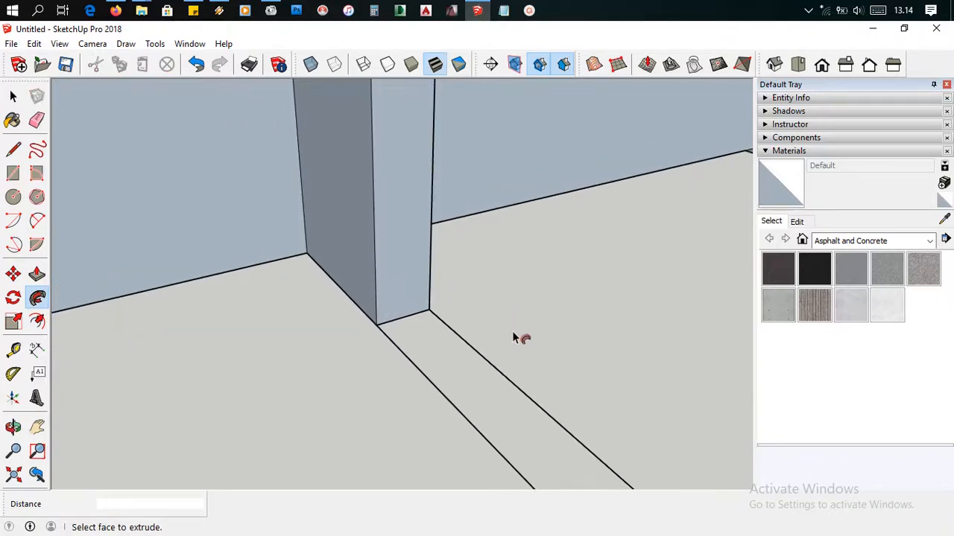
scroll(485, 327, "down", 3)
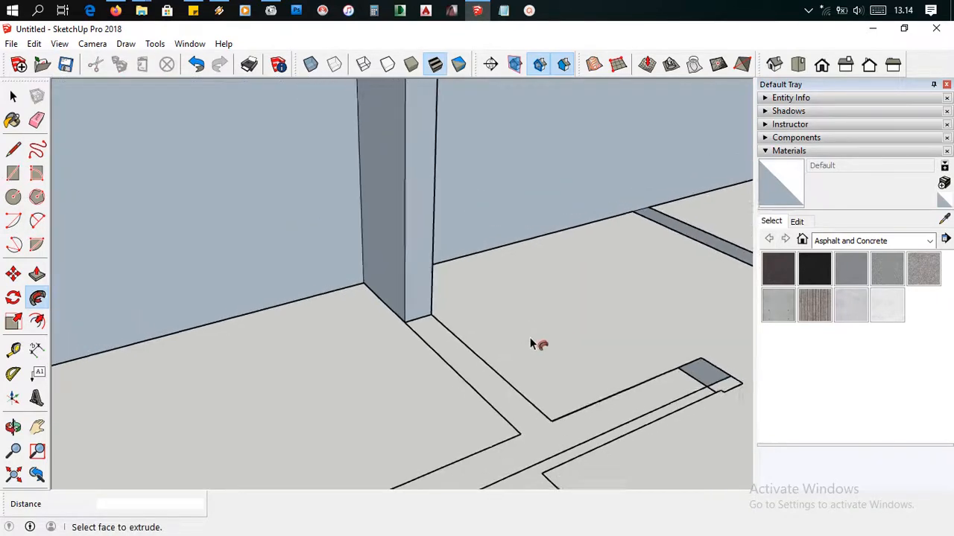
scroll(485, 328, "down", 2)
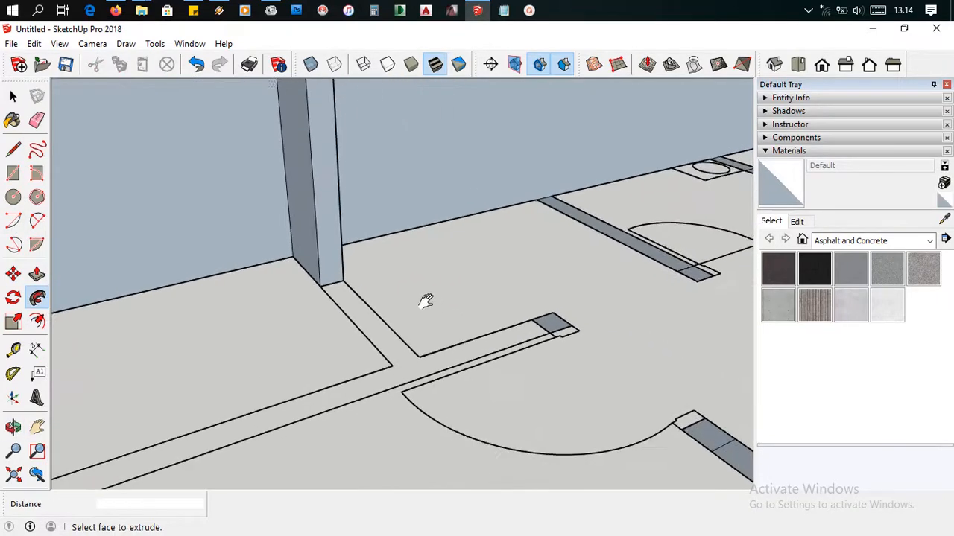
left_click(14, 149)
scroll(405, 365, "up", 1)
left_click(386, 362)
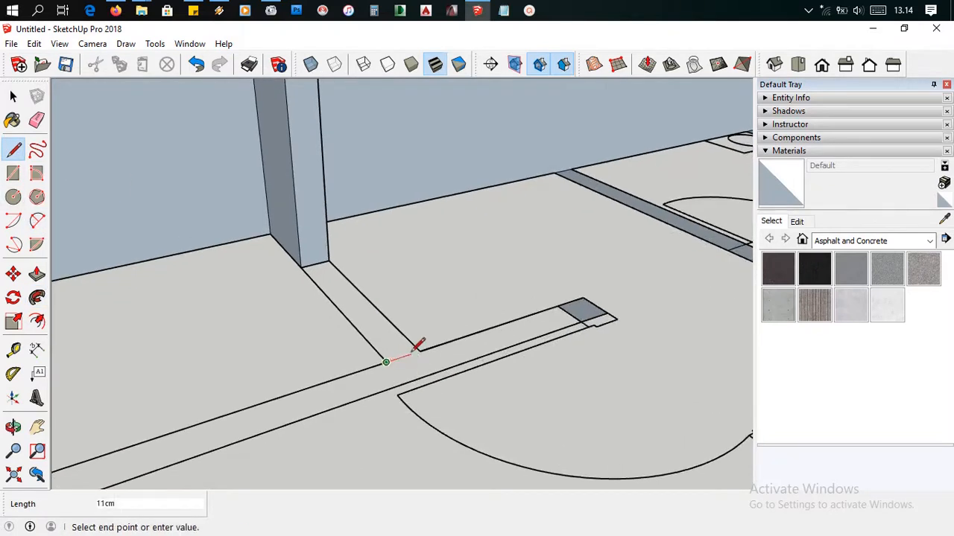
left_click(420, 351)
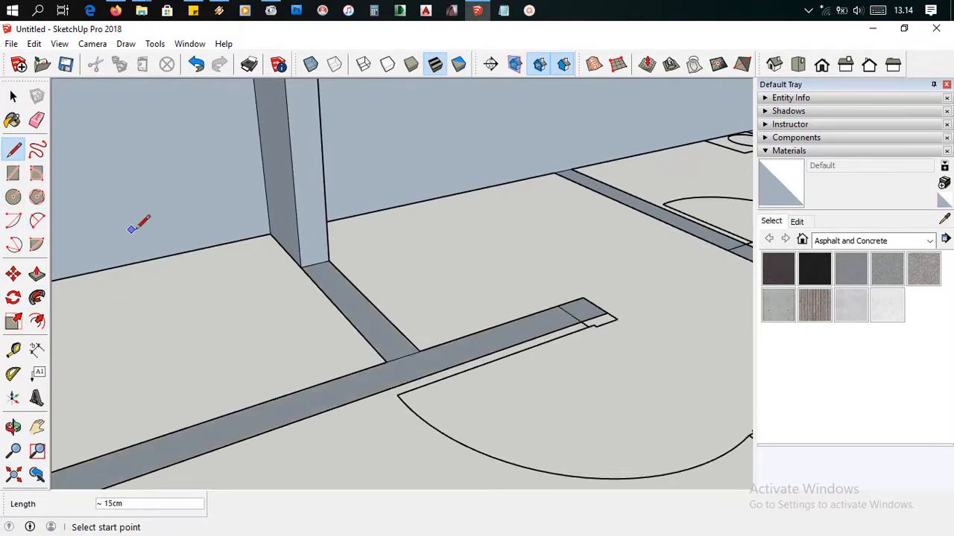
Try to extend the interior wall's end face with Push/Pull and with Follow Me along the floor strip to the junction.
left_click(37, 274)
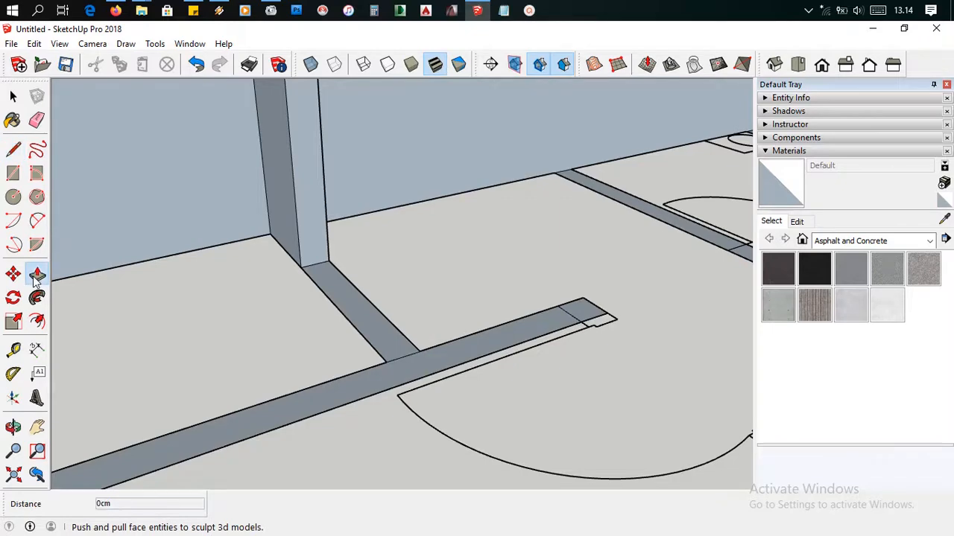
left_click(319, 233)
left_click(305, 236)
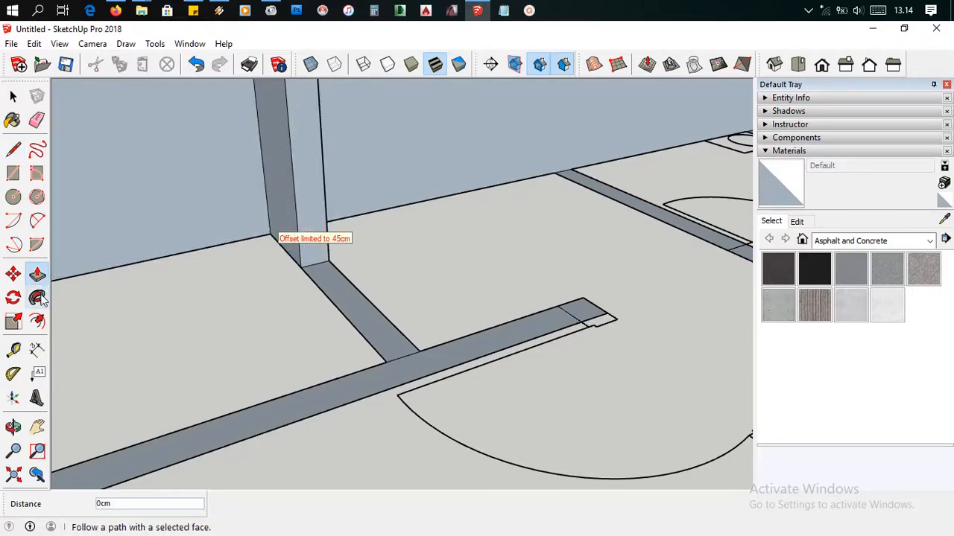
left_click(38, 298)
left_click_drag(312, 260, 447, 350)
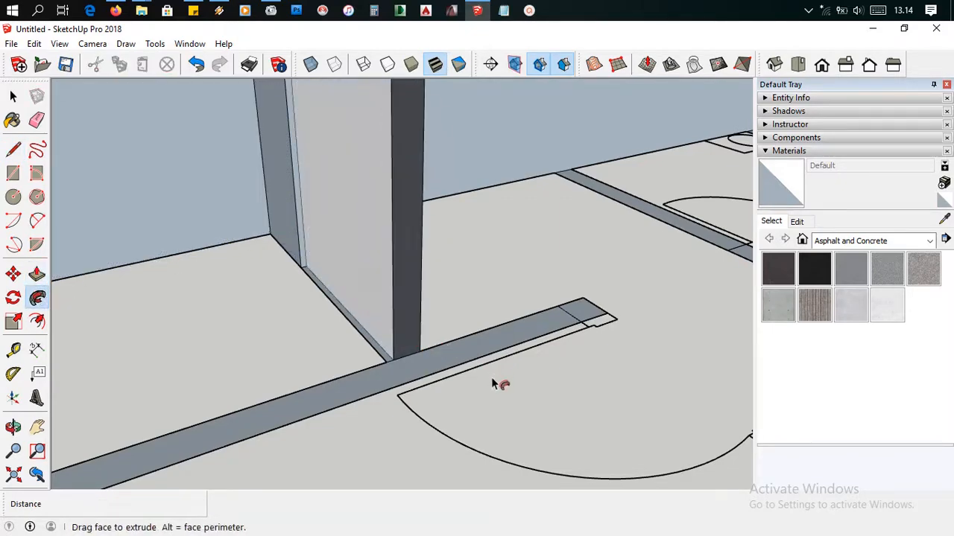
mouse_move(639, 337)
left_mouse_down()
mouse_move(383, 319)
mouse_move(312, 258)
left_mouse_up()
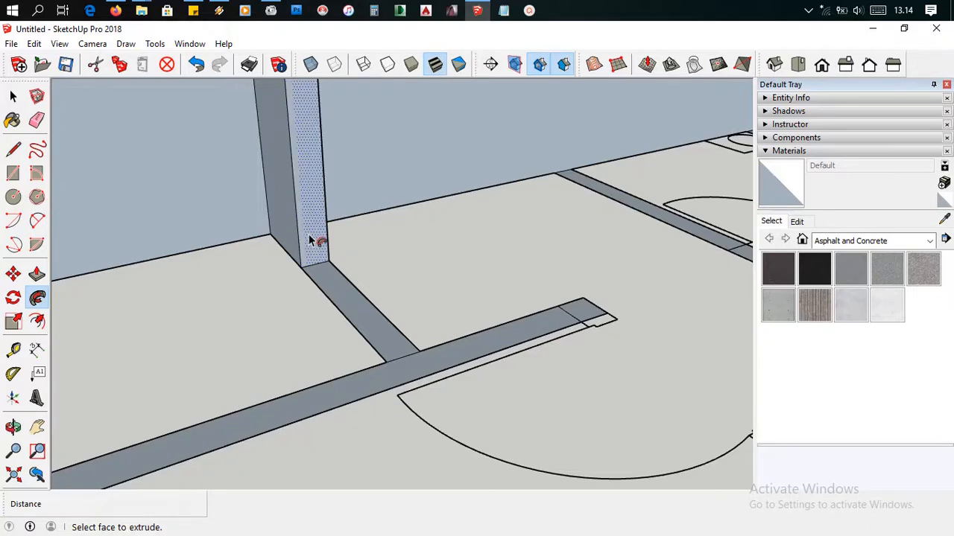
Delete the top edge of the interior wall's end face.
scroll(310, 241, "down", 5)
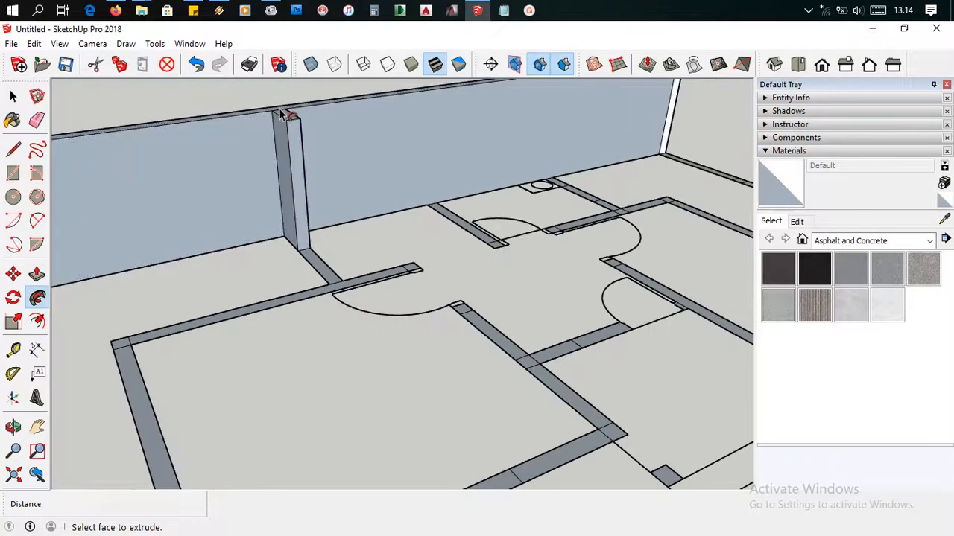
scroll(298, 115, "up", 5)
scroll(306, 120, "up", 2)
key("space")
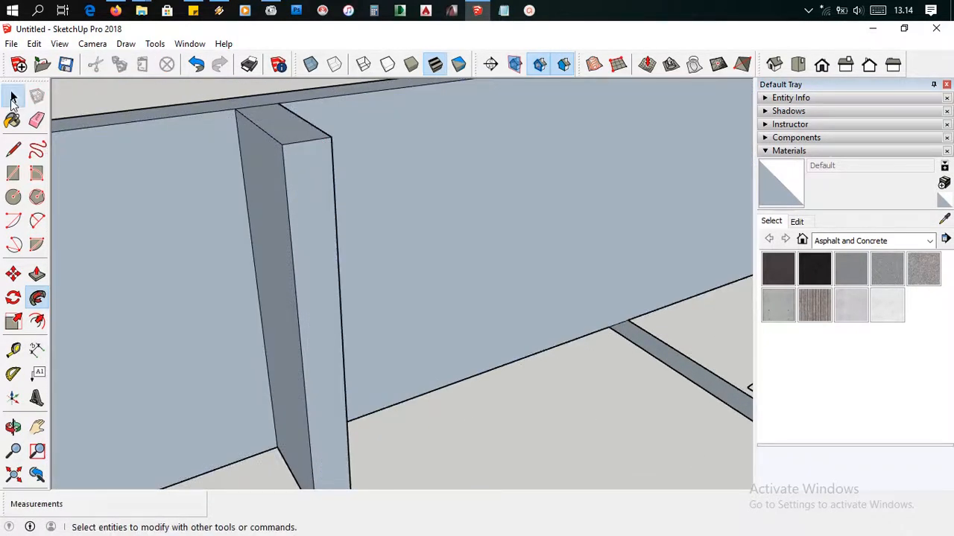
left_click(295, 144)
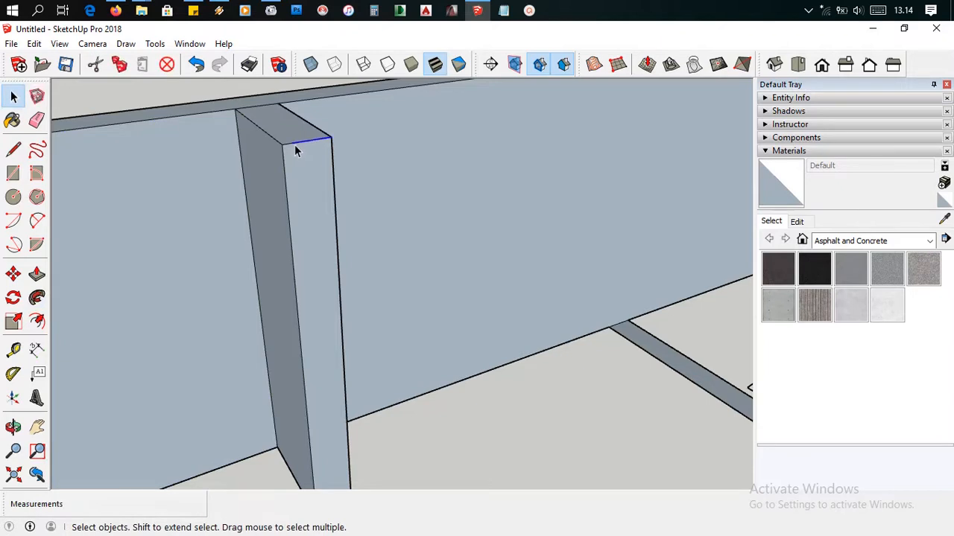
key("Delete")
middle_click_drag(294, 144, 307, 193)
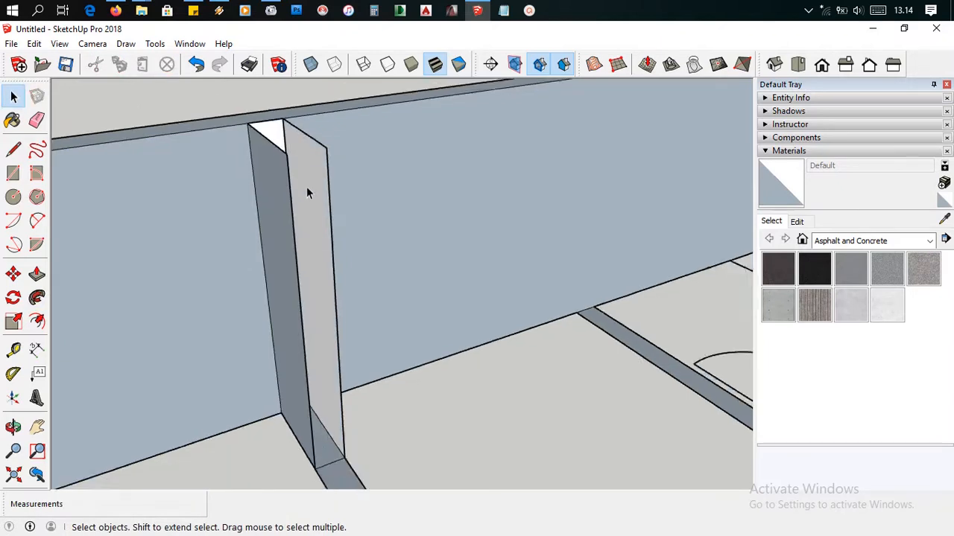
Delete the bottom edge of the interior wall's open end where it crosses the floor strip.
scroll(335, 315, "down", 2)
scroll(320, 380, "up", 3)
left_click(321, 374)
scroll(337, 370, "up", 1)
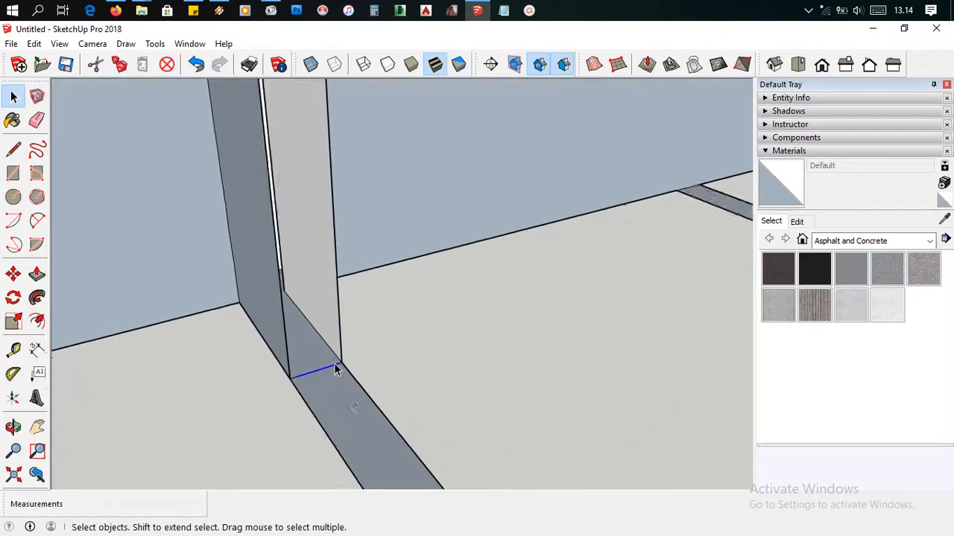
middle_click_drag(336, 370, 292, 390)
key("Delete")
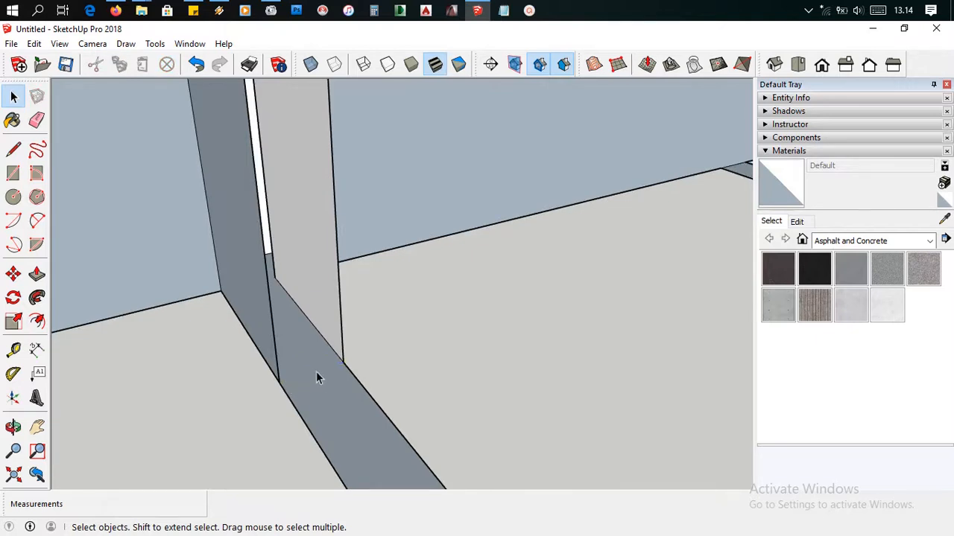
Redraw the bottom and top edges of the interior wall's open end between its corners to rebuild the faces.
key("l")
key("space")
key("l")
left_click(278, 382)
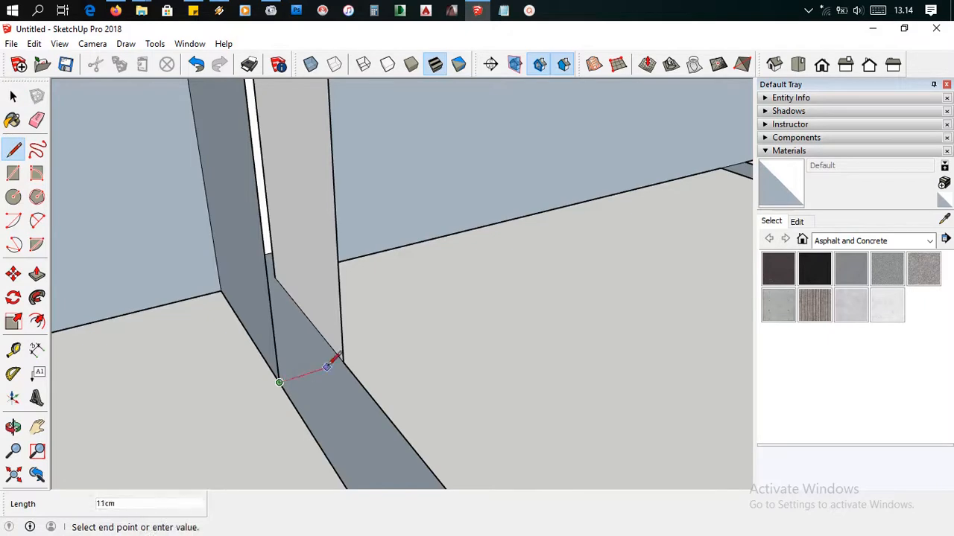
left_click(342, 362)
scroll(326, 341, "down", 5)
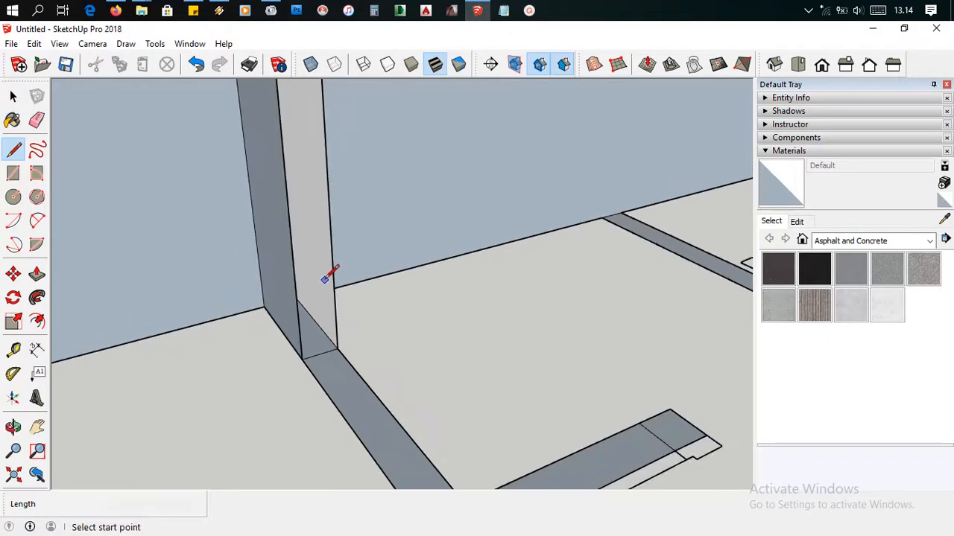
scroll(323, 113, "up", 6)
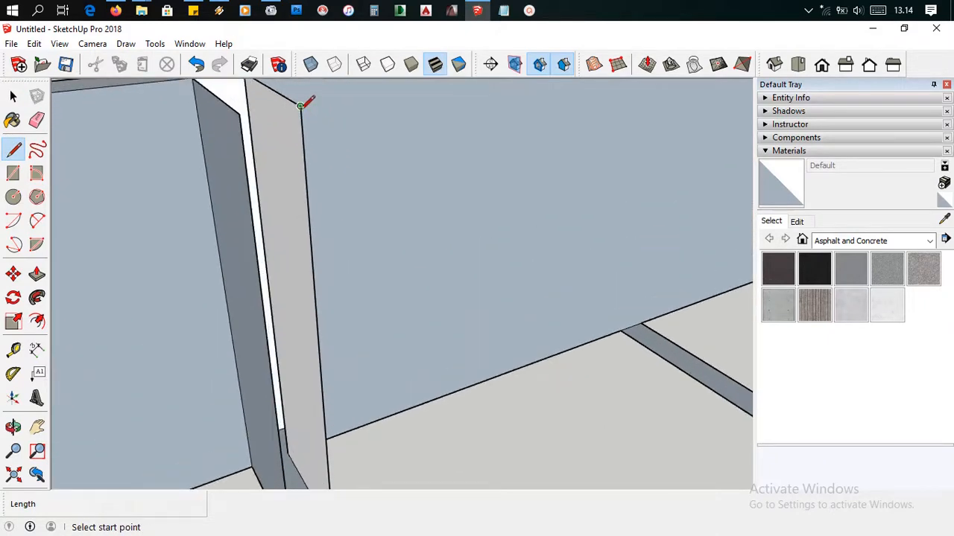
left_click(300, 105)
left_click(242, 113)
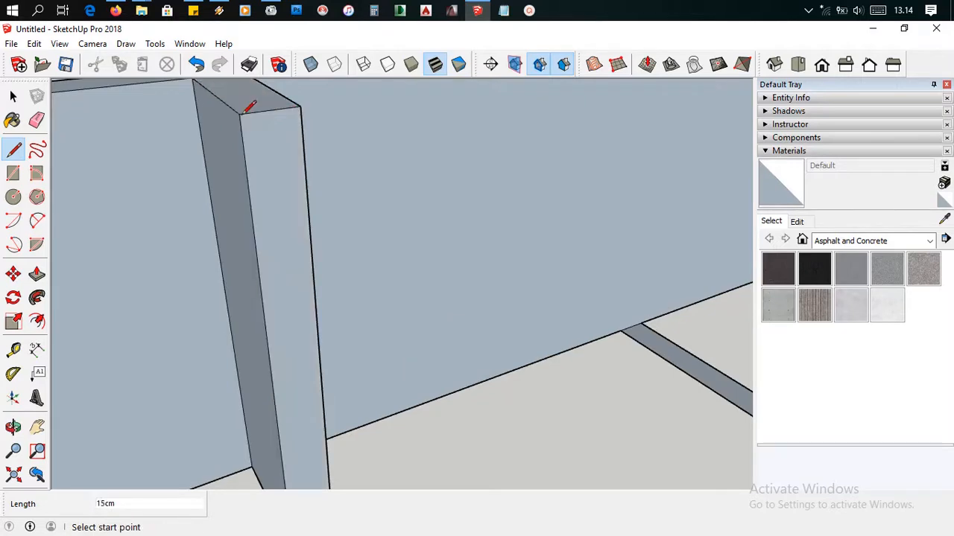
scroll(351, 209, "down", 5)
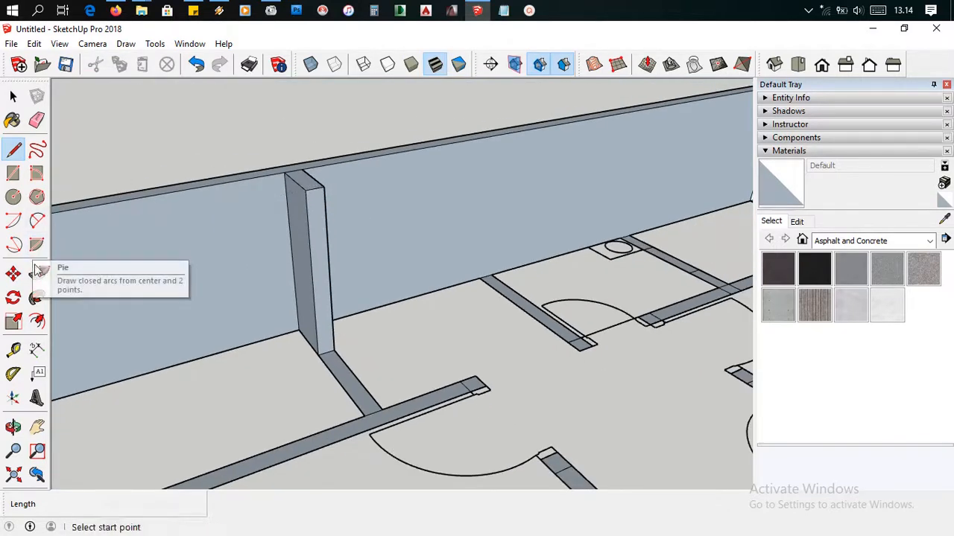
left_click(37, 297)
scroll(335, 345, "up", 2)
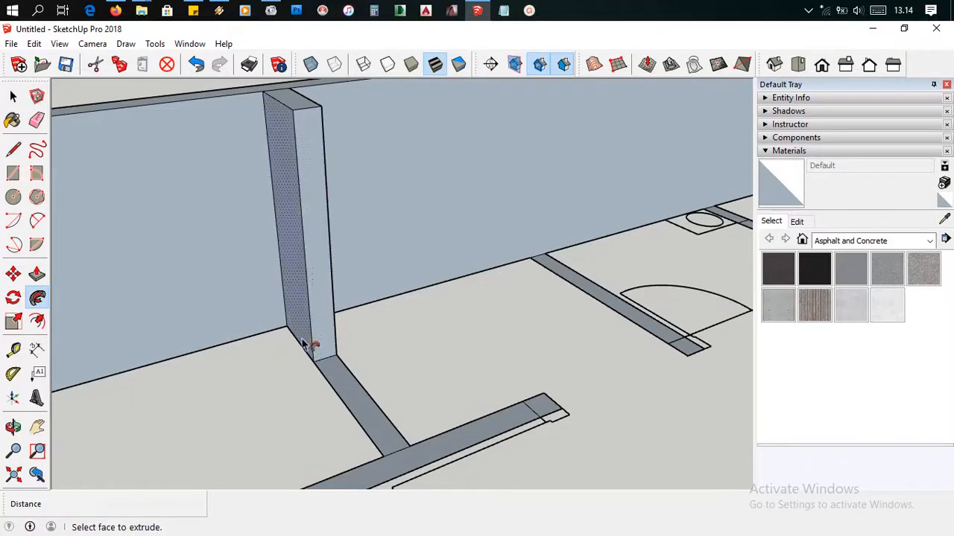
scroll(333, 380, "down", 2)
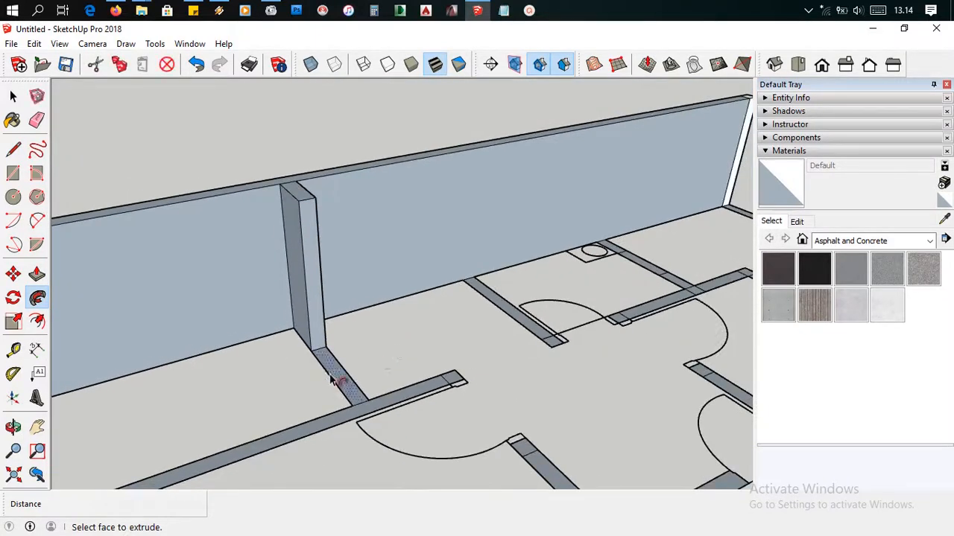
left_click(36, 274)
middle_click_drag(164, 344, 341, 383)
left_click(340, 383)
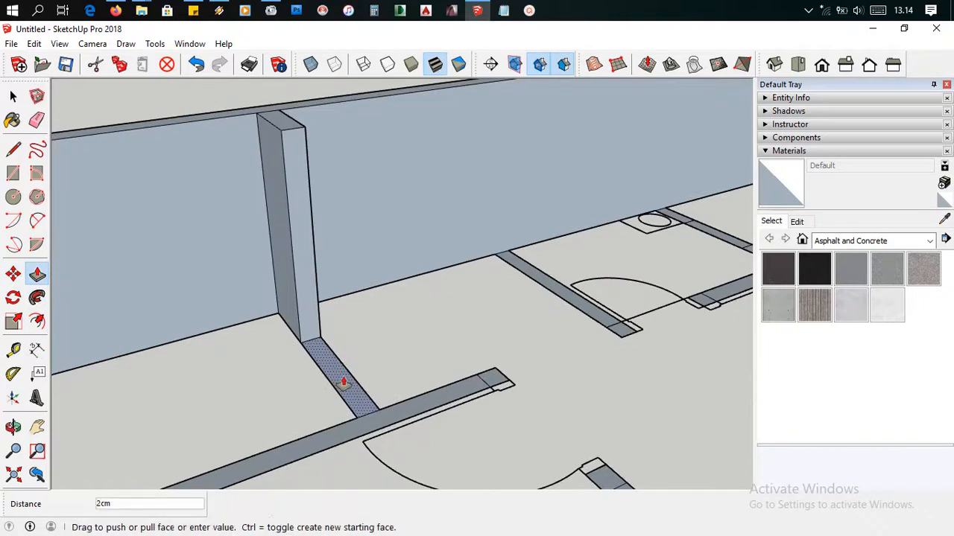
key("Escape")
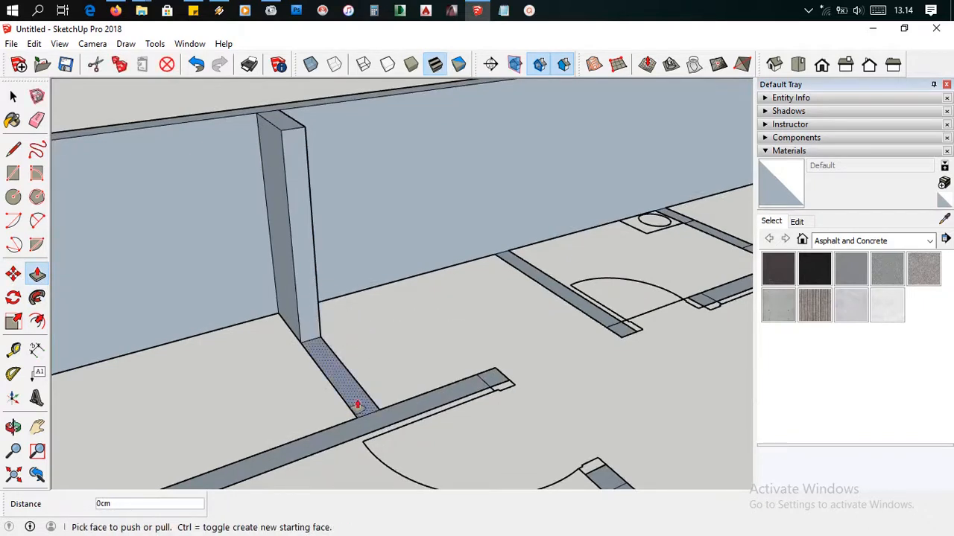
Try to extrude the floor strip beyond the interior wall upward by 400 cm, undo it, and abandon a second freehand pull.
left_click(358, 406)
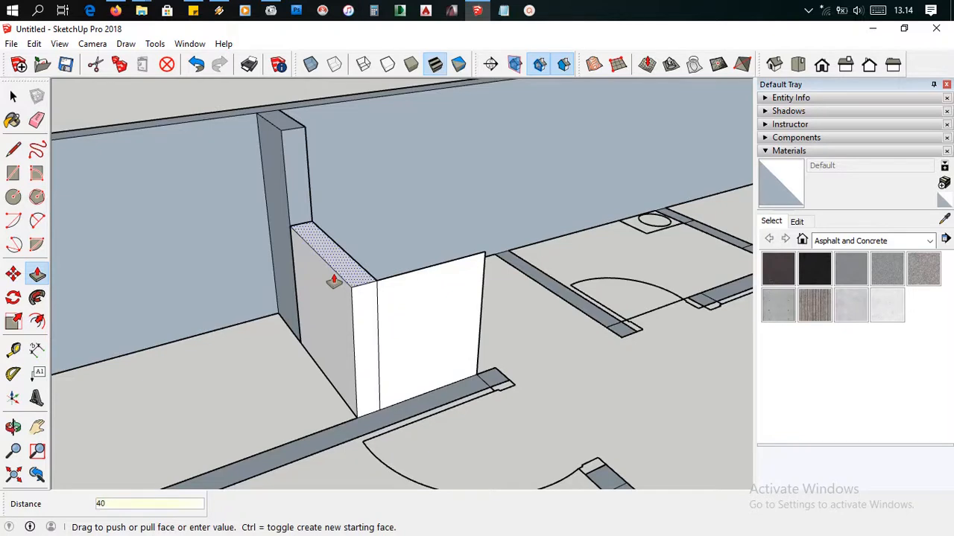
type("400")
key("Return")
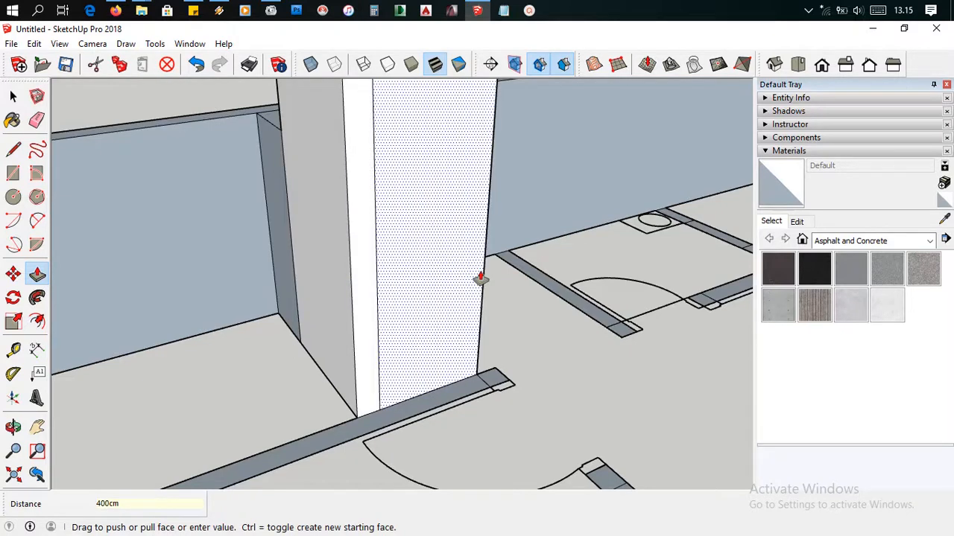
key("ctrl+z")
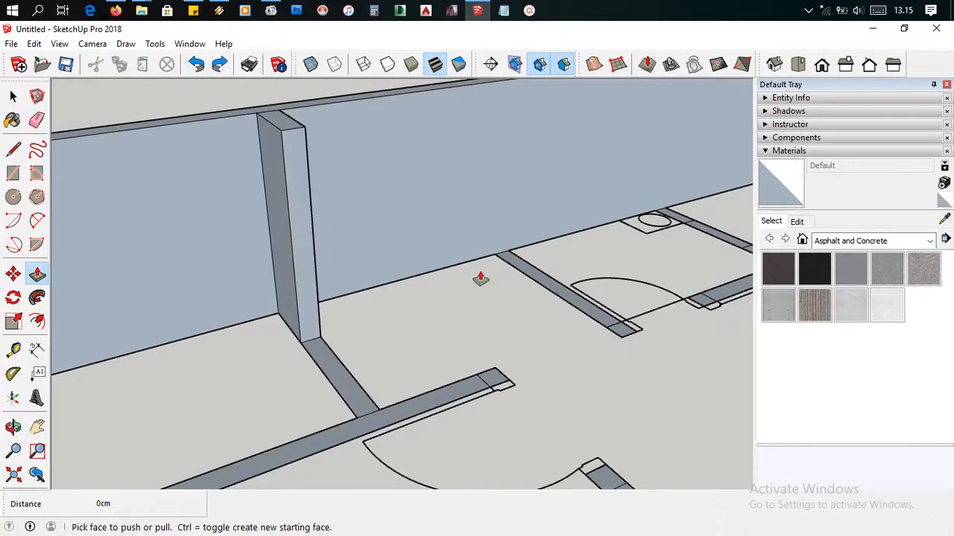
left_click(356, 393)
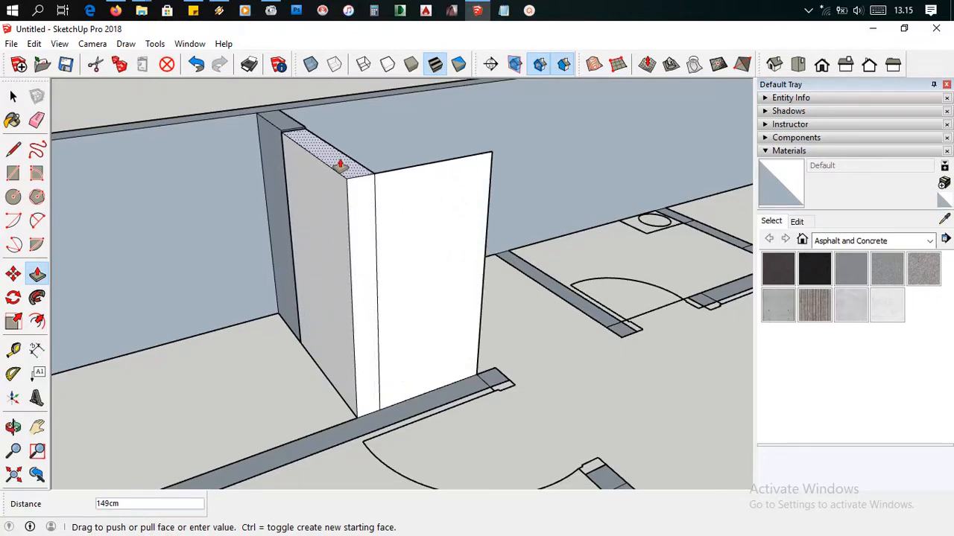
key("Escape")
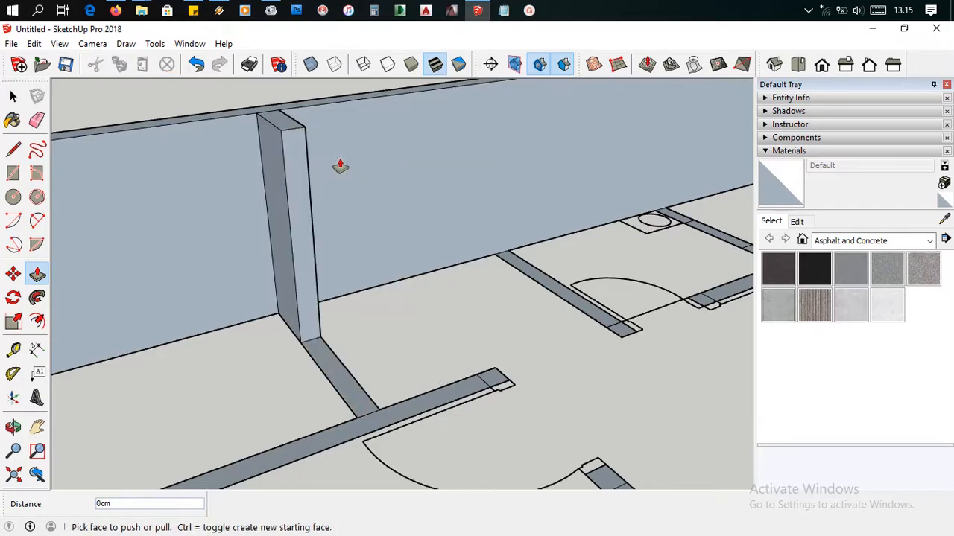
Pull the top face of the short interior wall upward with Push/Pull.
scroll(303, 149, "down", 3)
middle_click_drag(339, 186, 458, 289)
scroll(320, 219, "up", 3)
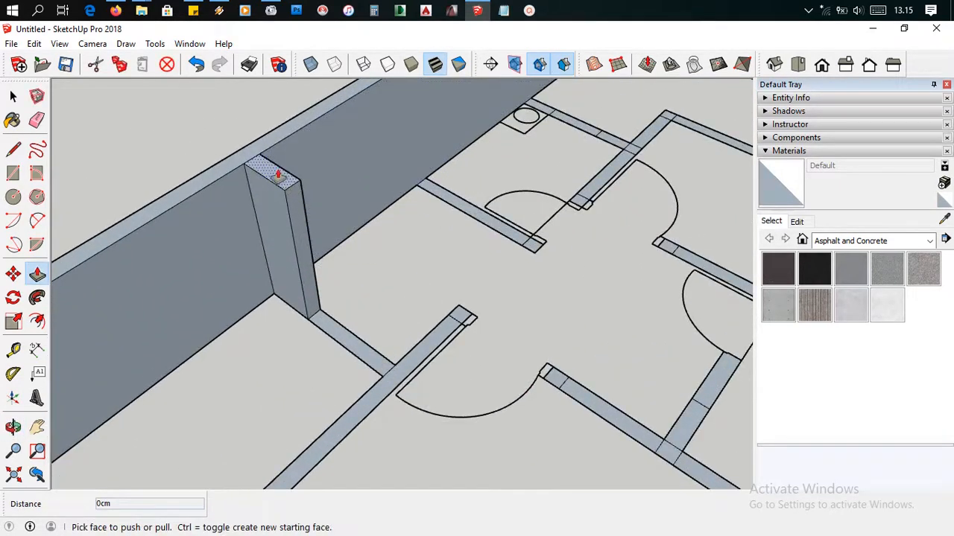
left_click(277, 176)
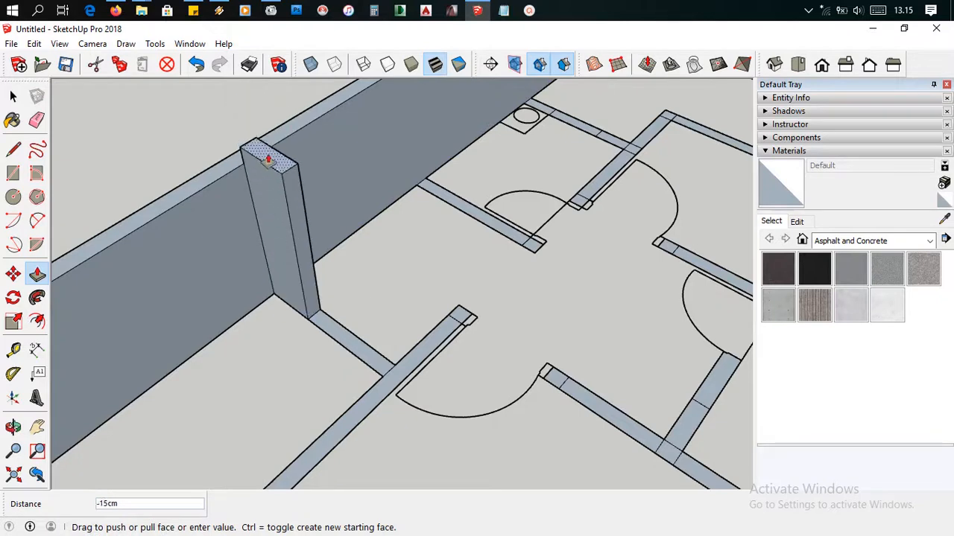
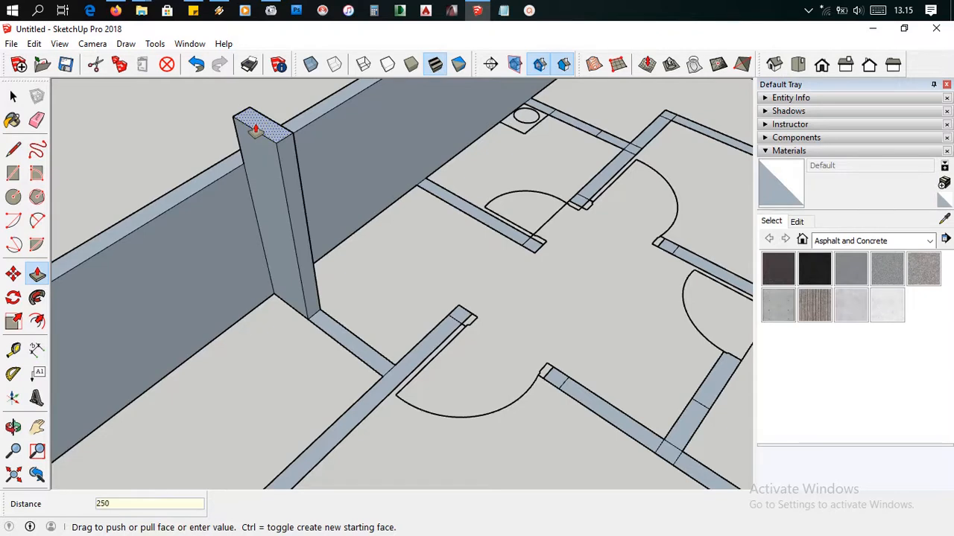
Raise the short wall section by a further 250 cm and the adjoining floor-plan strip by 400 cm.
key("Return")
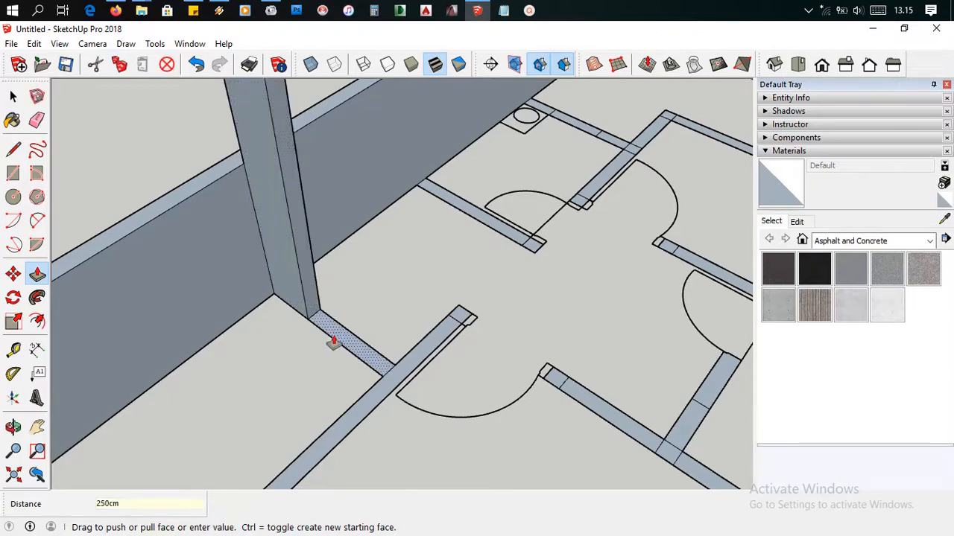
left_click(335, 337)
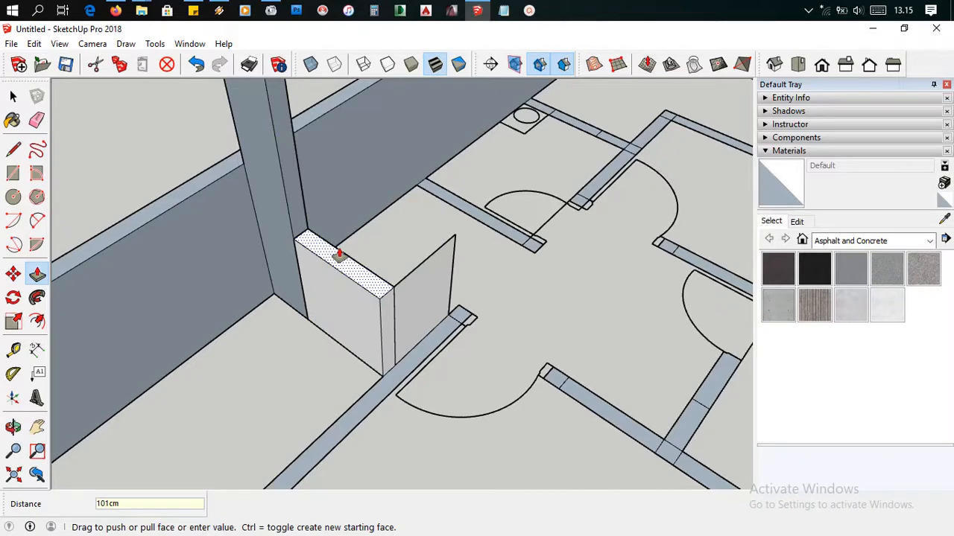
key("Return")
scroll(464, 313, "down", 6)
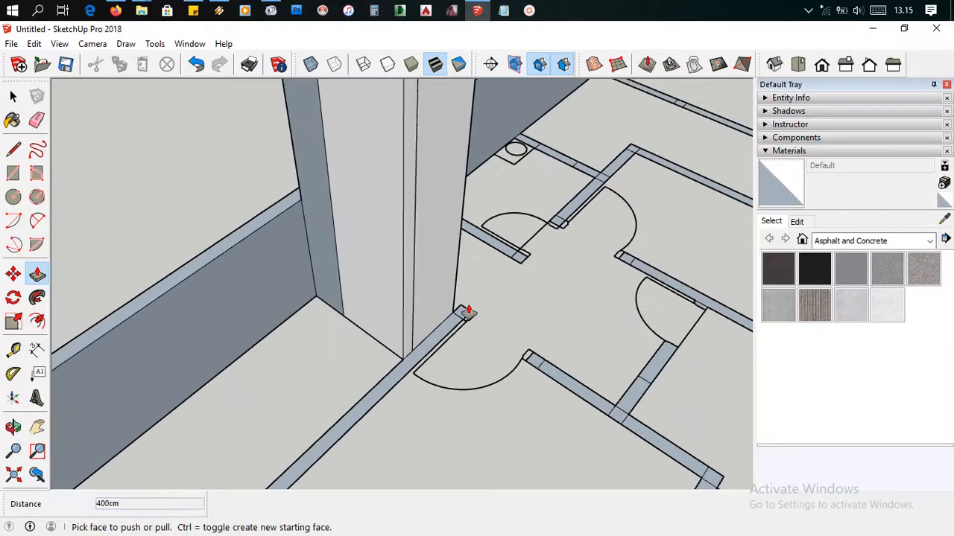
middle_click_drag(475, 263, 477, 200)
key("space")
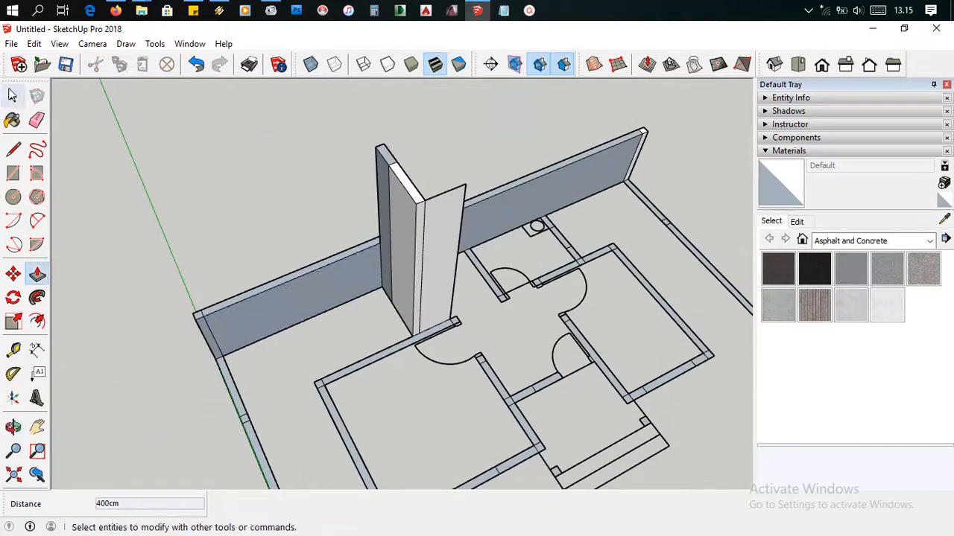
scroll(476, 200, "up", 3)
scroll(477, 199, "up", 2)
left_click(447, 198)
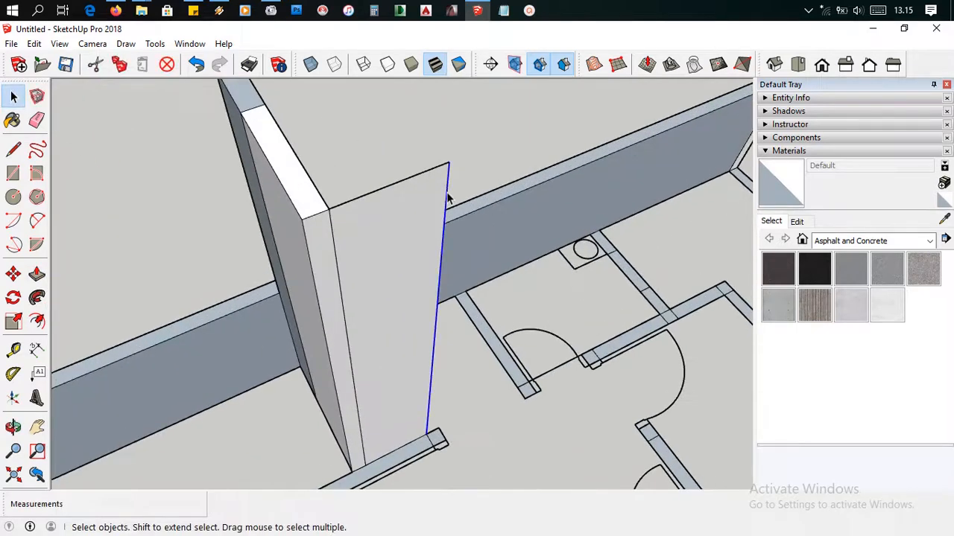
left_click(432, 195)
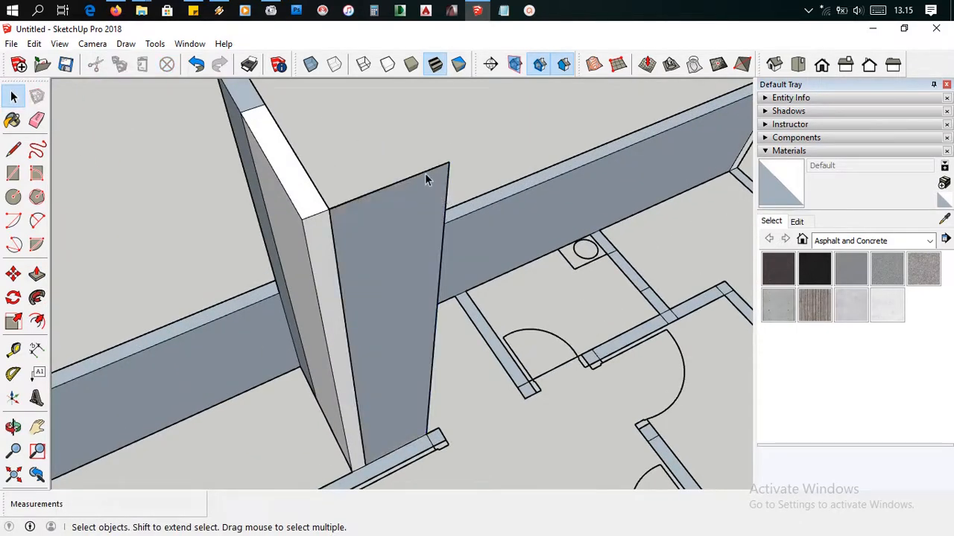
left_click(426, 176)
key("Delete")
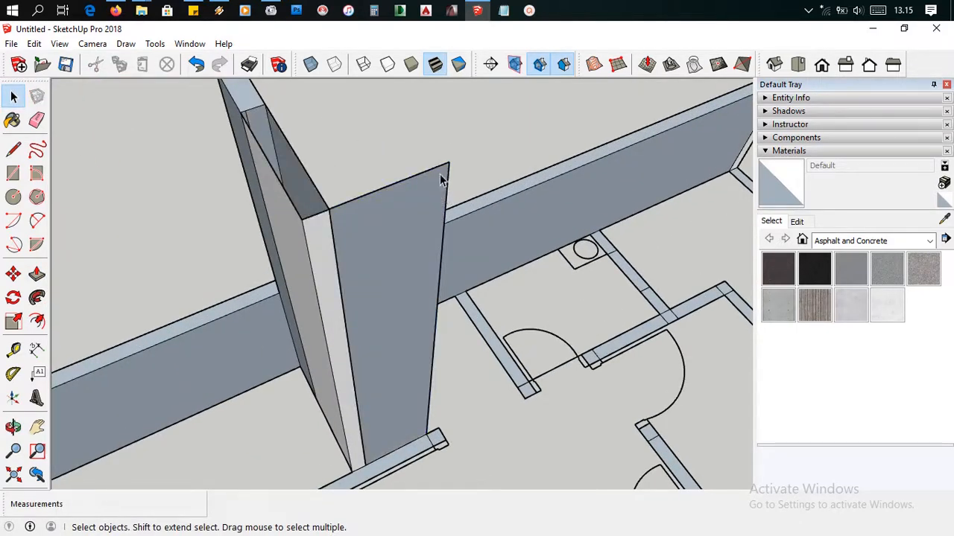
key("ctrl+z")
Delete the stray vertical panel standing beside the newly raised wall section near the bedroom doorway.
left_click(452, 189)
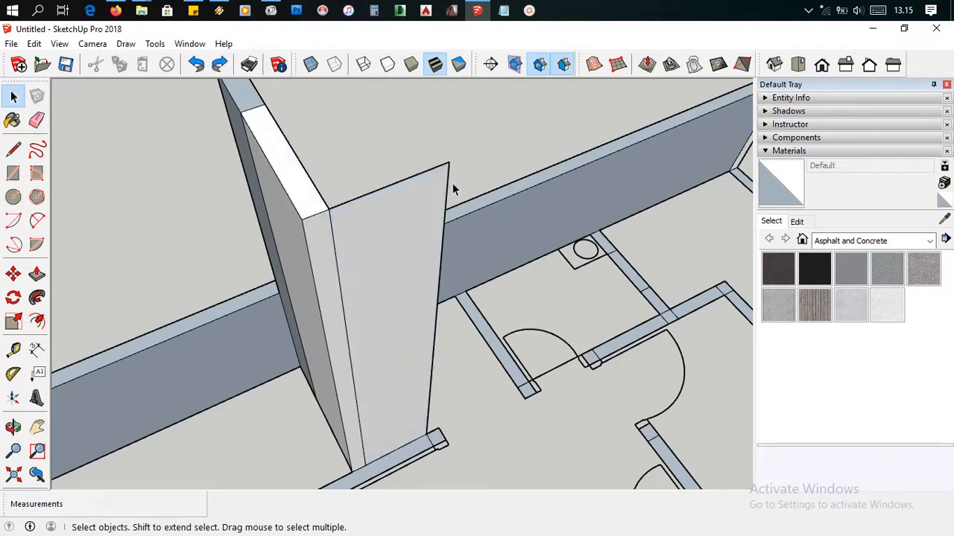
left_click(447, 189)
key("Delete")
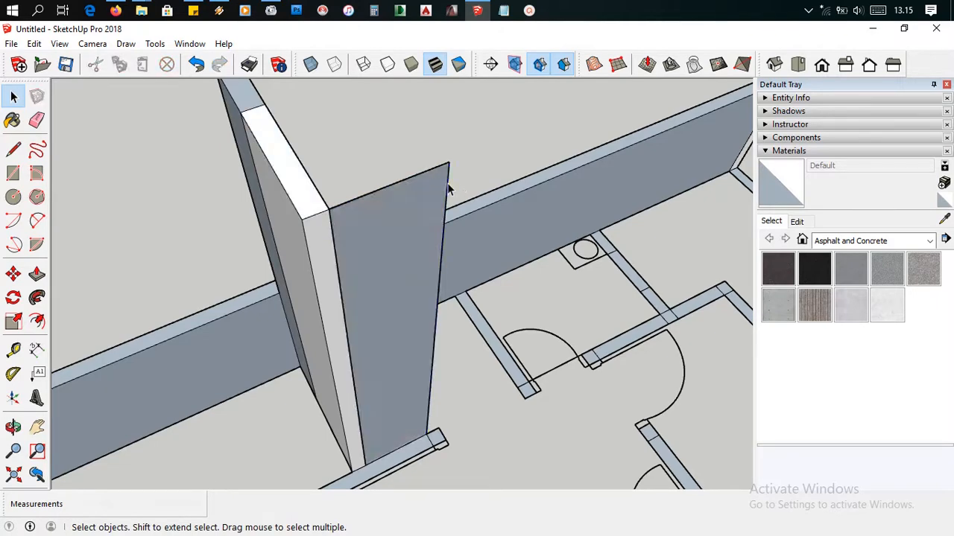
middle_click_drag(461, 287, 220, 328)
scroll(299, 374, "up", 5)
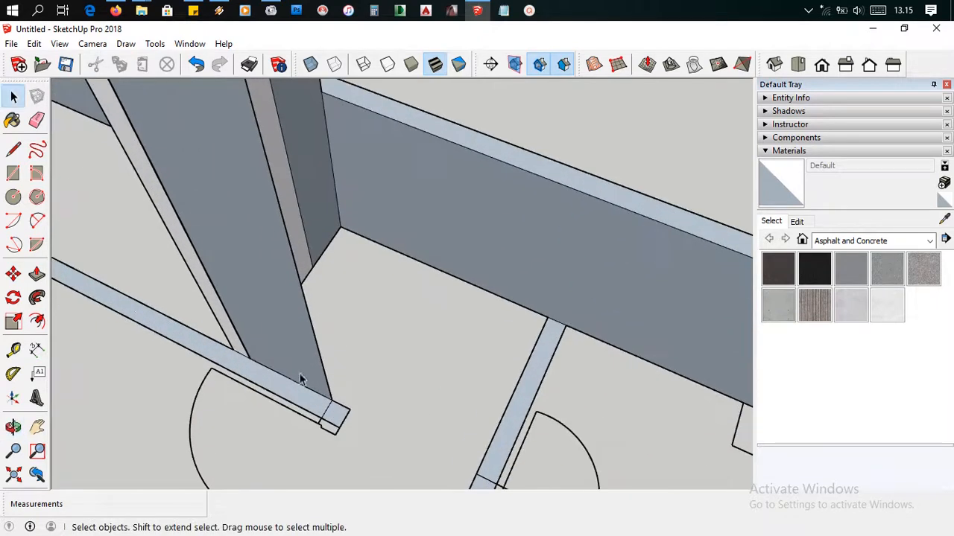
left_click(328, 403)
key("Delete")
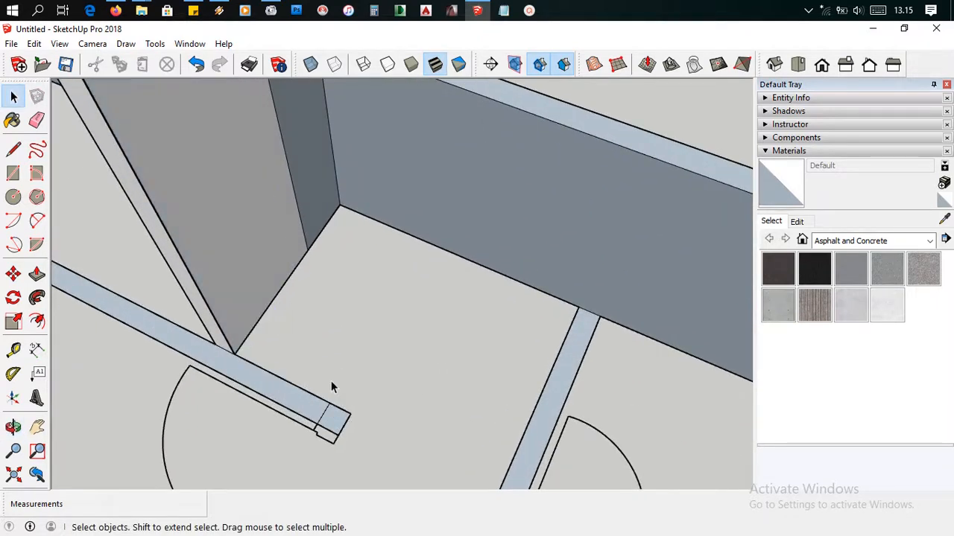
Push/Pull the long wall strip of the room in front of the raised section to a height of 400 cm.
scroll(316, 351, "down", 3)
middle_click_drag(315, 350, 398, 354)
scroll(398, 353, "down", 3)
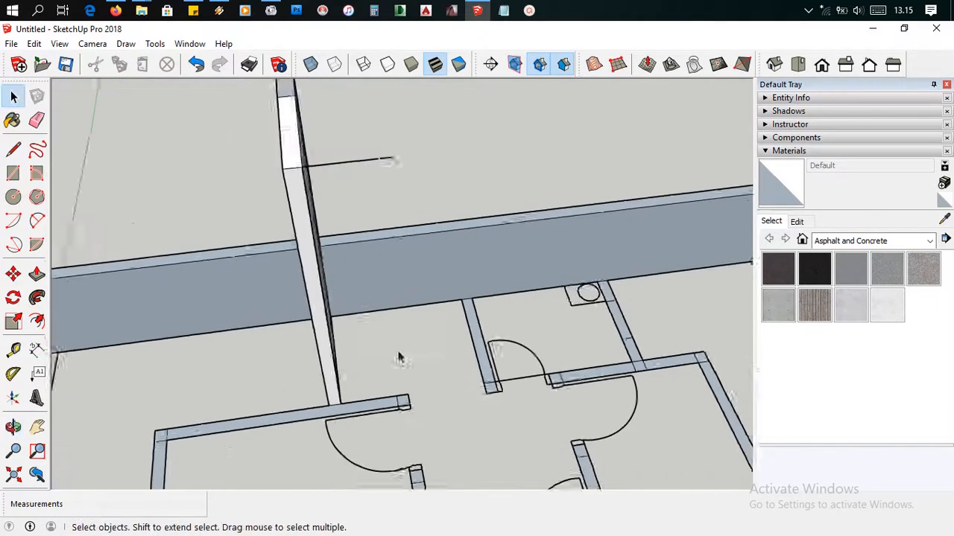
left_click(37, 274)
scroll(266, 437, "up", 3)
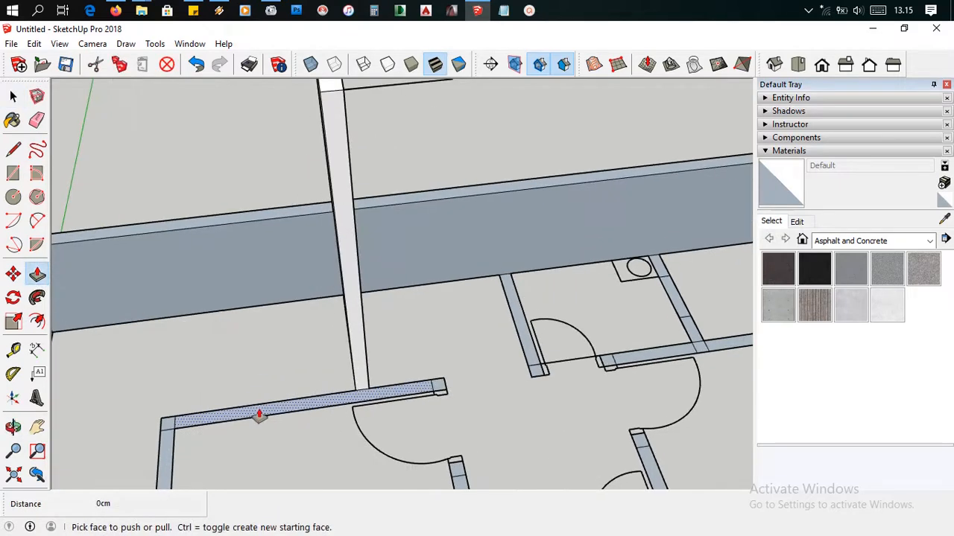
left_click(260, 415)
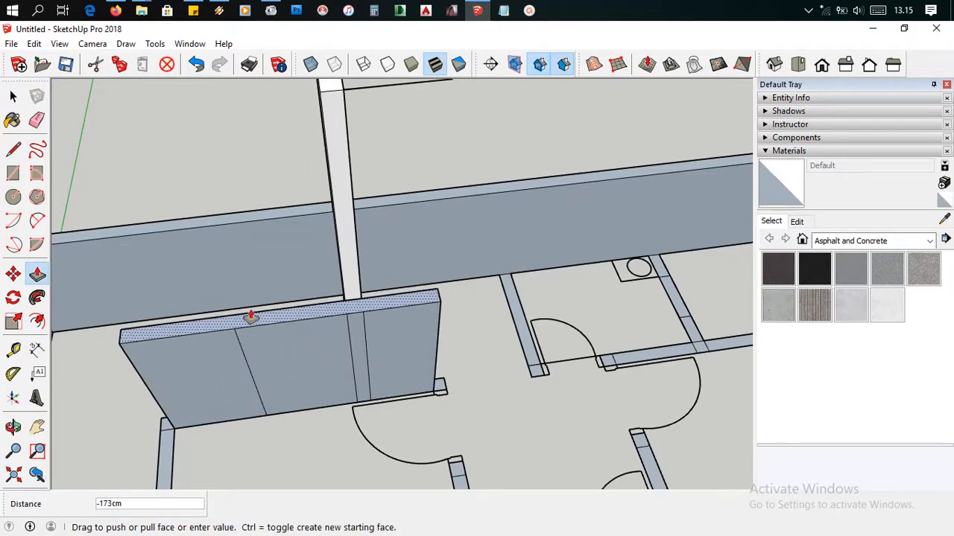
type("400")
key("Return")
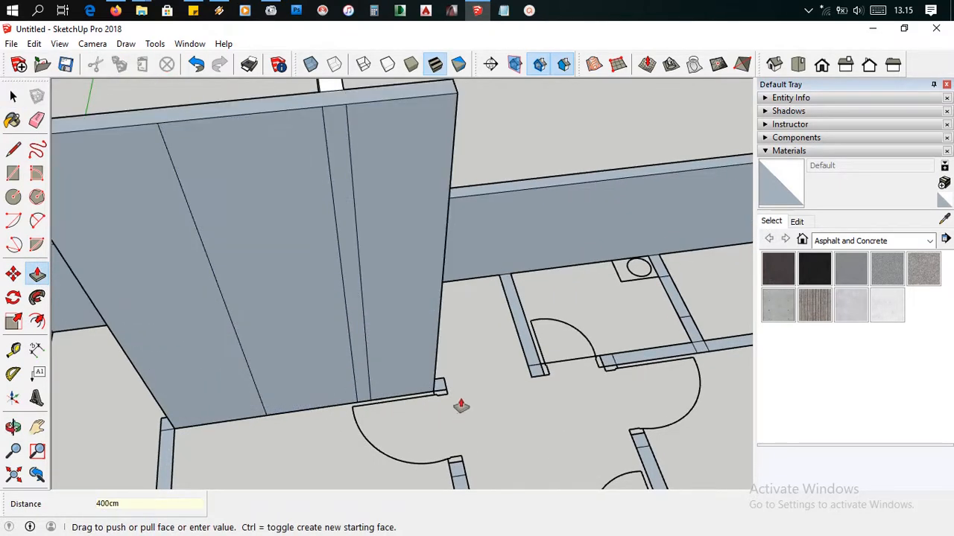
Raise the small wall-end piece beside the doorway by 400 cm to continue the long wall.
scroll(451, 384, "up", 2)
scroll(438, 379, "up", 3)
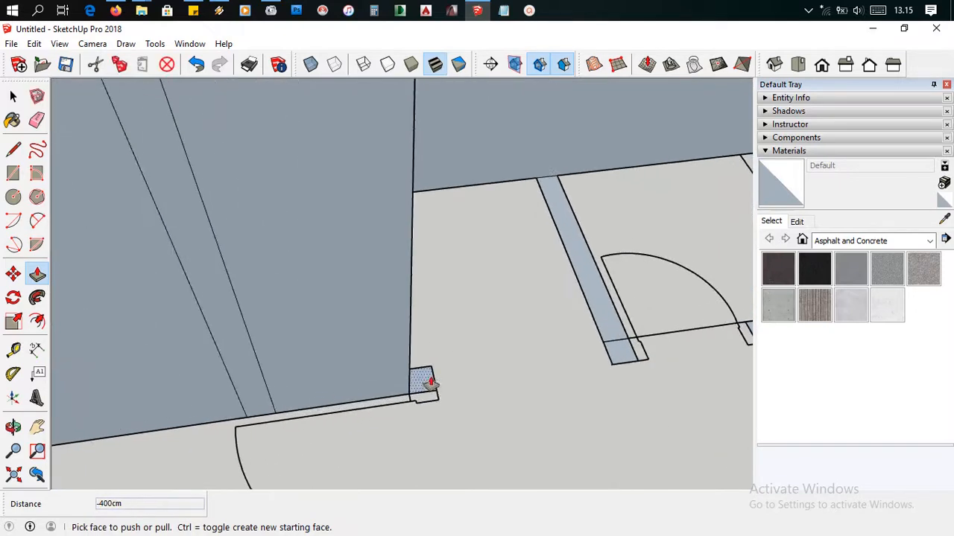
left_click(428, 381)
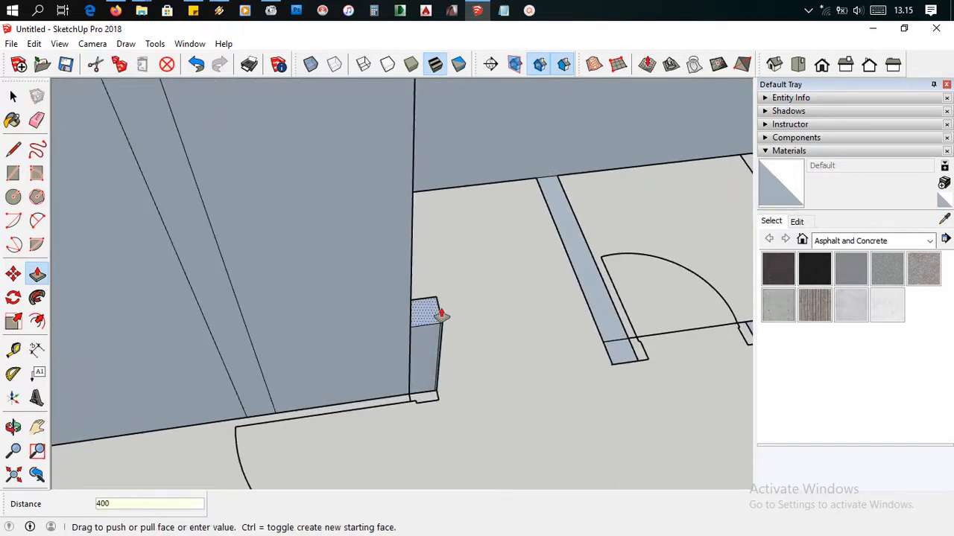
key("Return")
Raise the corner piece at the long wall's other end and the adjoining side wall strip by 400 cm.
scroll(462, 332, "down", 3)
middle_click_drag(466, 335, 444, 362)
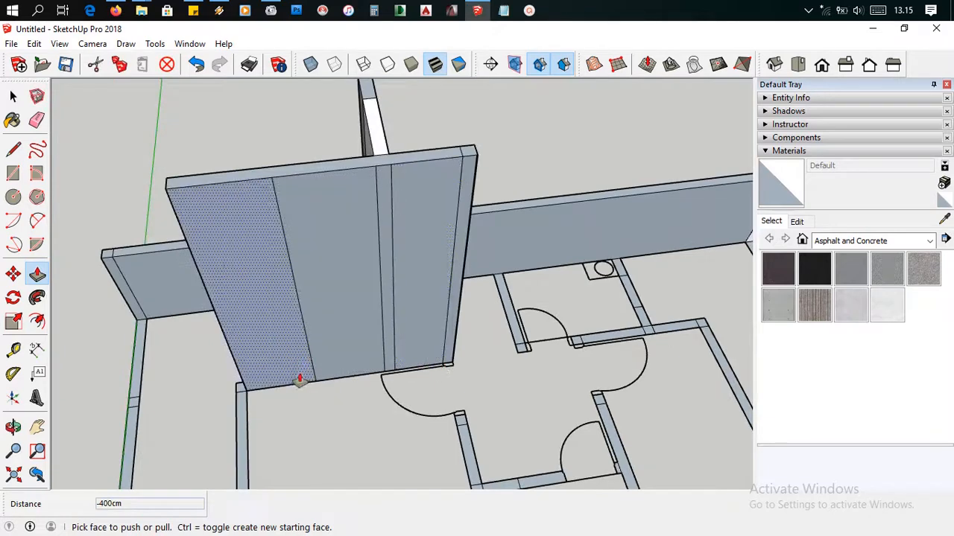
scroll(299, 380, "up", 5)
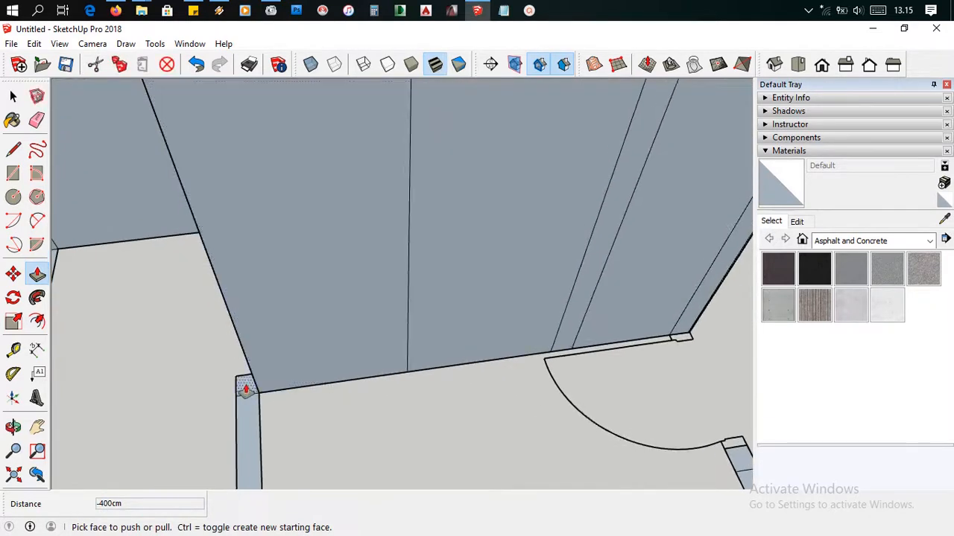
left_click(245, 388)
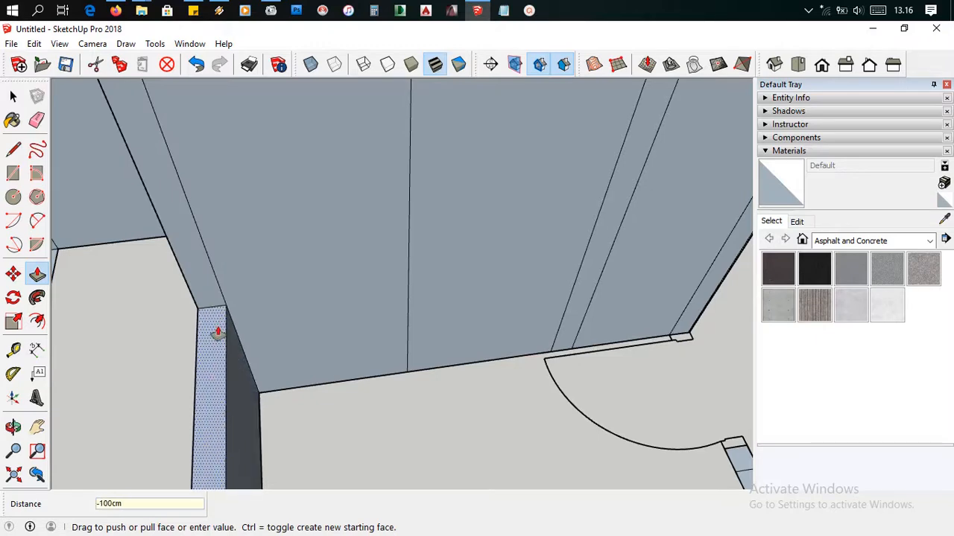
key("Return")
Raise the corner piece at the far end of the side wall by 400 cm.
scroll(358, 369, "down", 10)
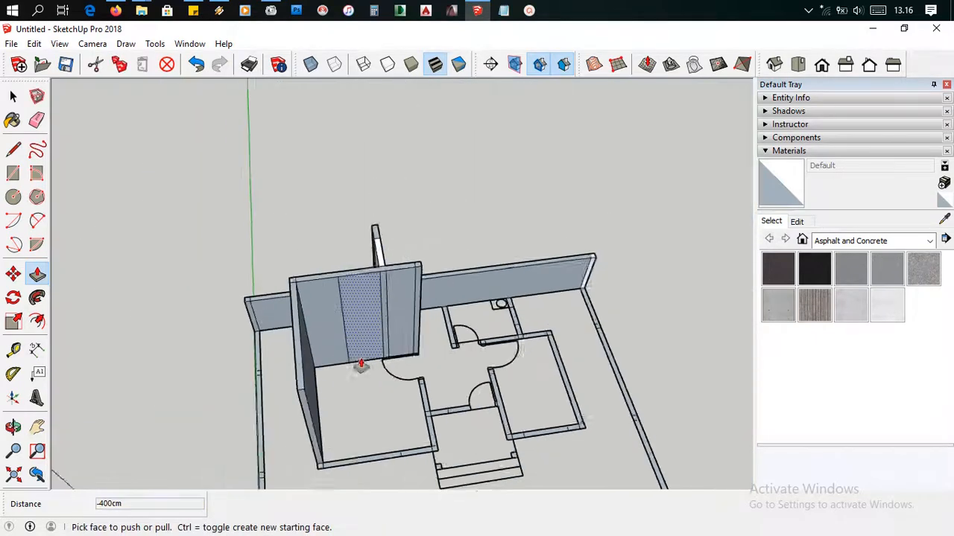
scroll(316, 453, "up", 3)
scroll(316, 453, "up", 5)
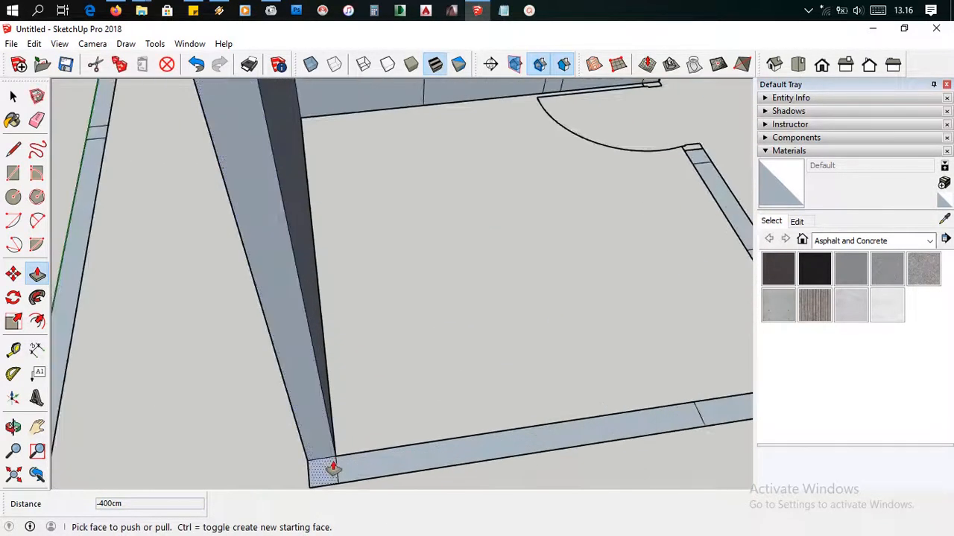
middle_click_drag(330, 454, 311, 310)
left_click(303, 326)
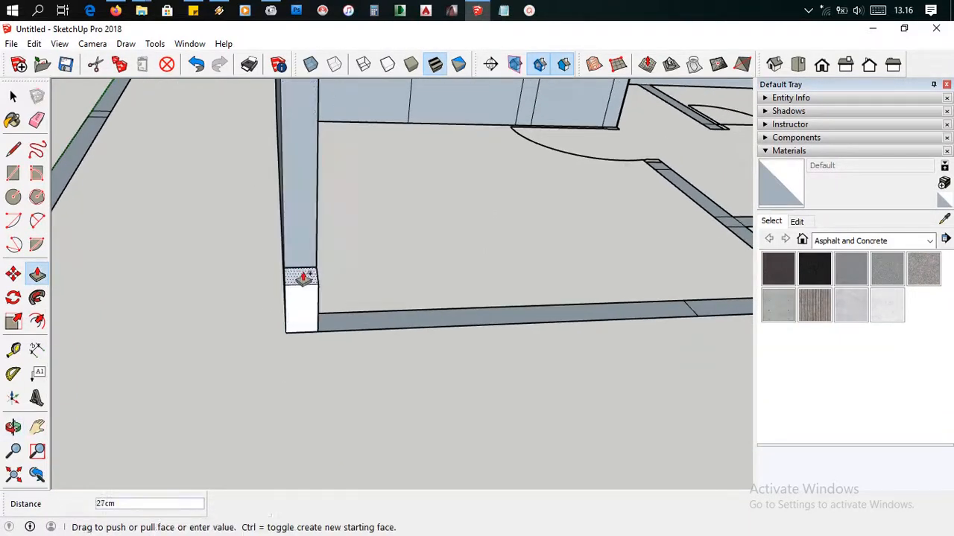
key("Return")
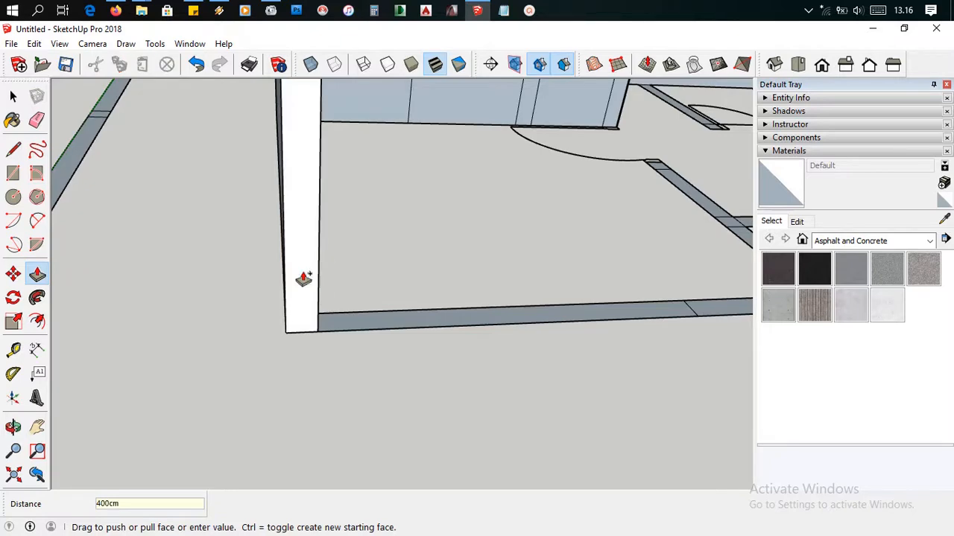
Use Follow Me to sweep the raised corner's end face along the room's front wall strip and around its corner.
middle_click_drag(303, 278, 244, 426)
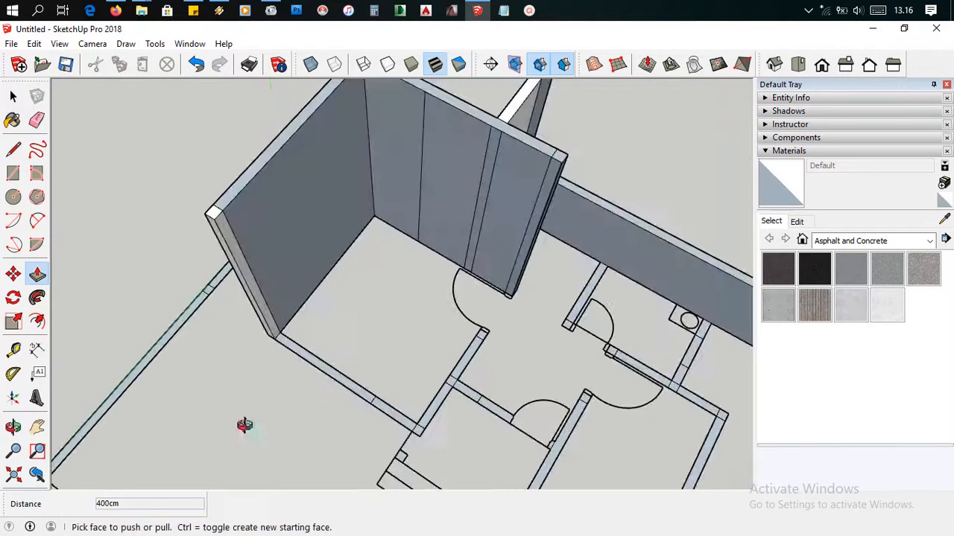
scroll(285, 367, "up", 2)
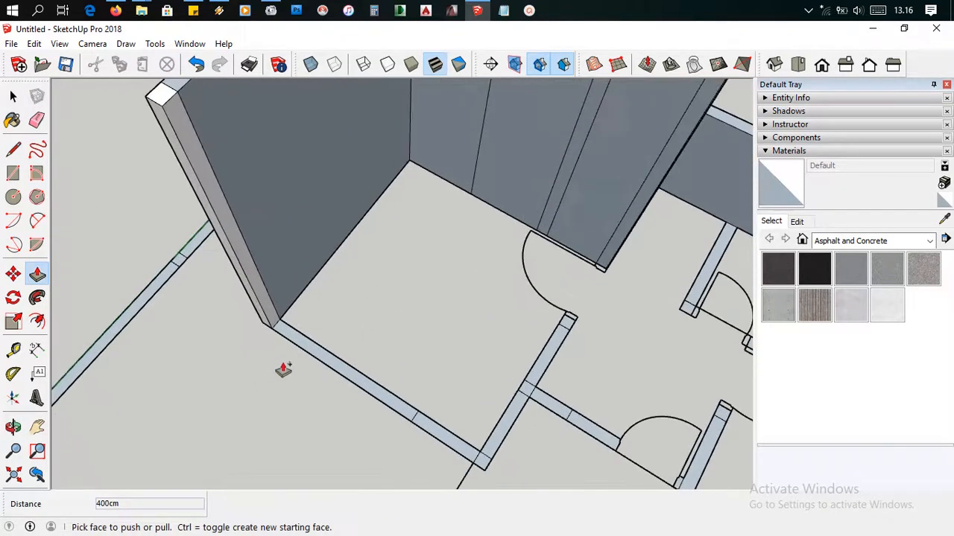
left_click(37, 298)
scroll(298, 320, "up", 2)
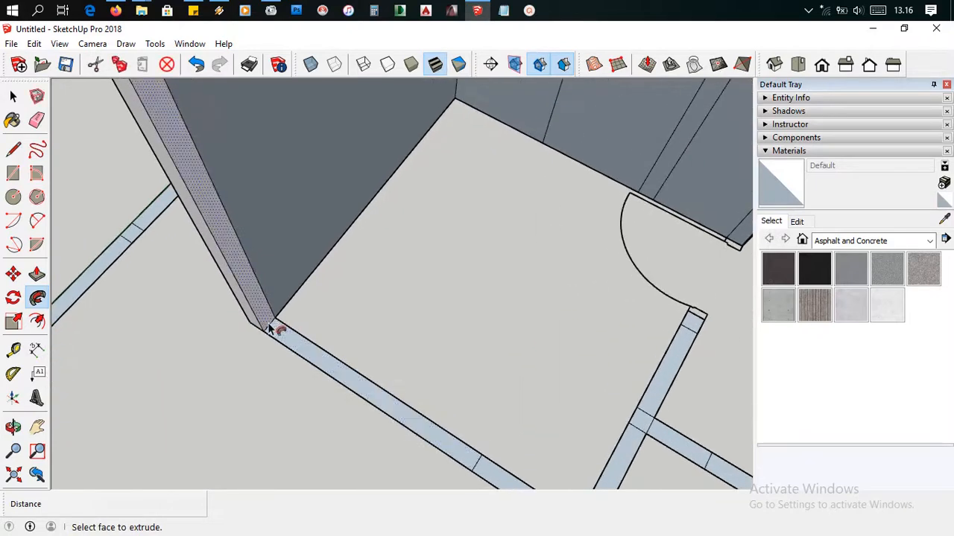
mouse_move(273, 330)
left_mouse_down()
mouse_move(433, 390)
mouse_move(492, 393)
left_mouse_up()
scroll(490, 392, "down", 2)
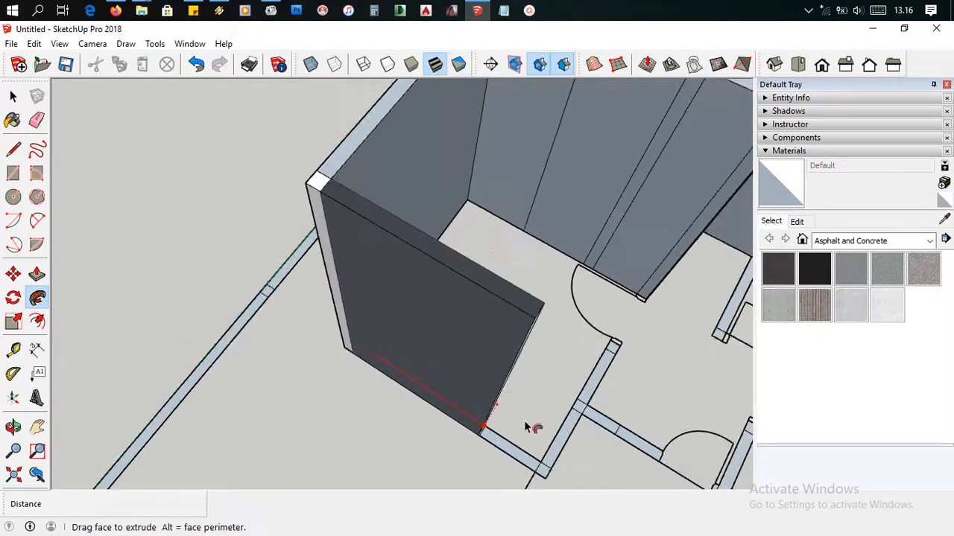
middle_click_drag(634, 376, 543, 392)
middle_click_drag(610, 436, 561, 352)
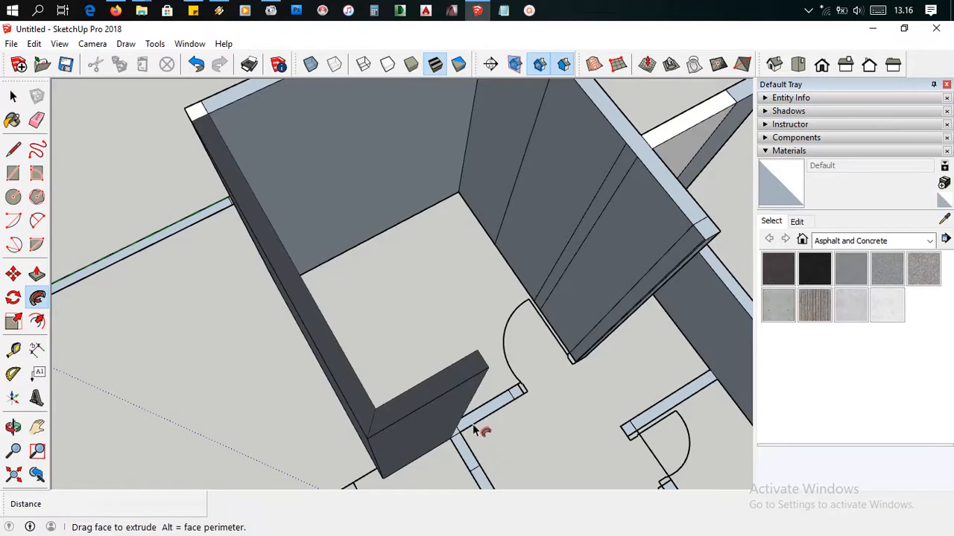
Continue the Follow Me sweep along the room's remaining wall strips, including the branch wall leading to the entrance door.
middle_click_drag(474, 431, 417, 328)
left_click(336, 369)
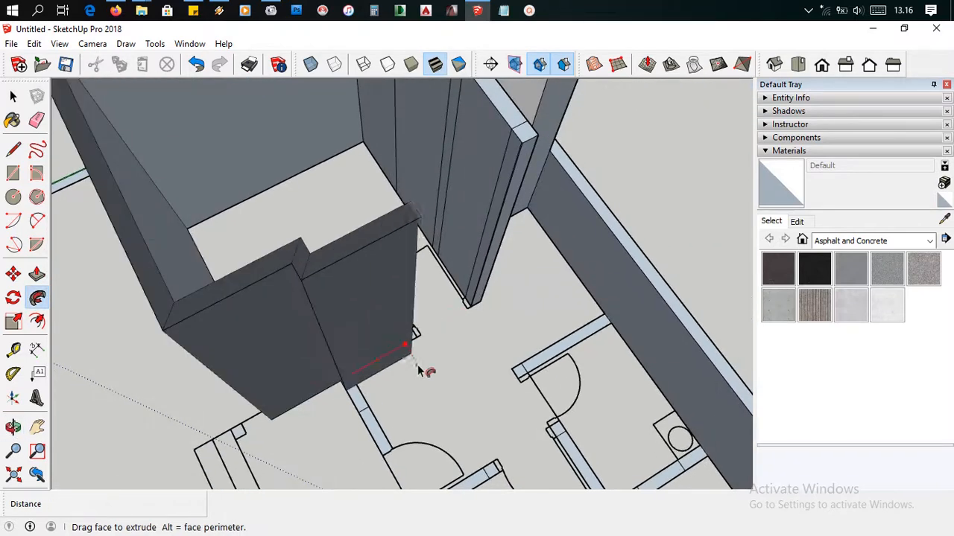
left_click(394, 359)
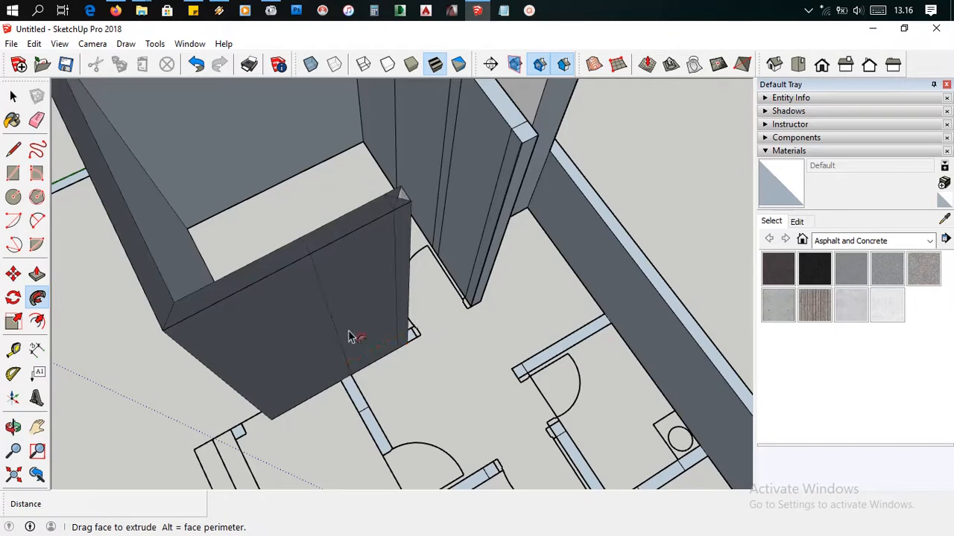
left_click(301, 340)
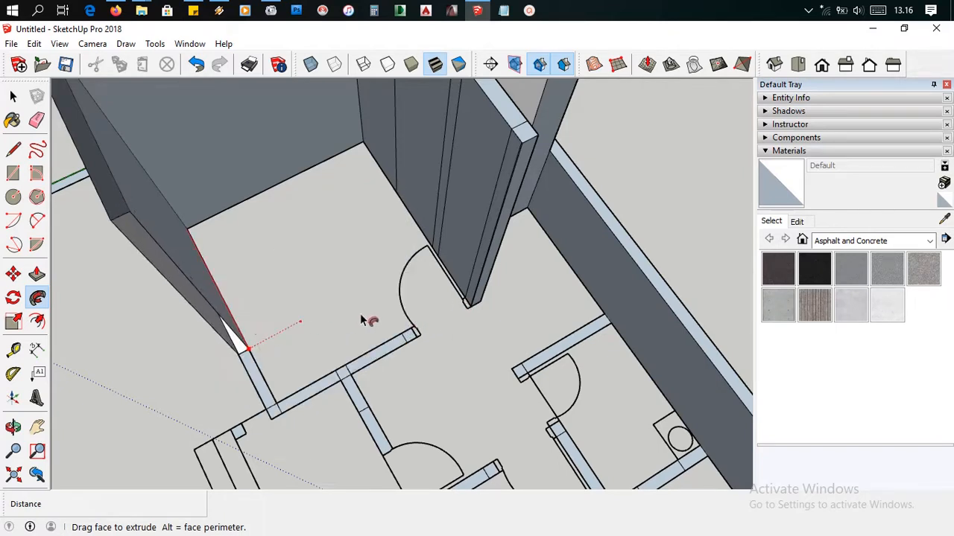
left_click(407, 465)
Raise the wall end piece beside the first room's door by 400 cm.
middle_click_drag(444, 387, 242, 383)
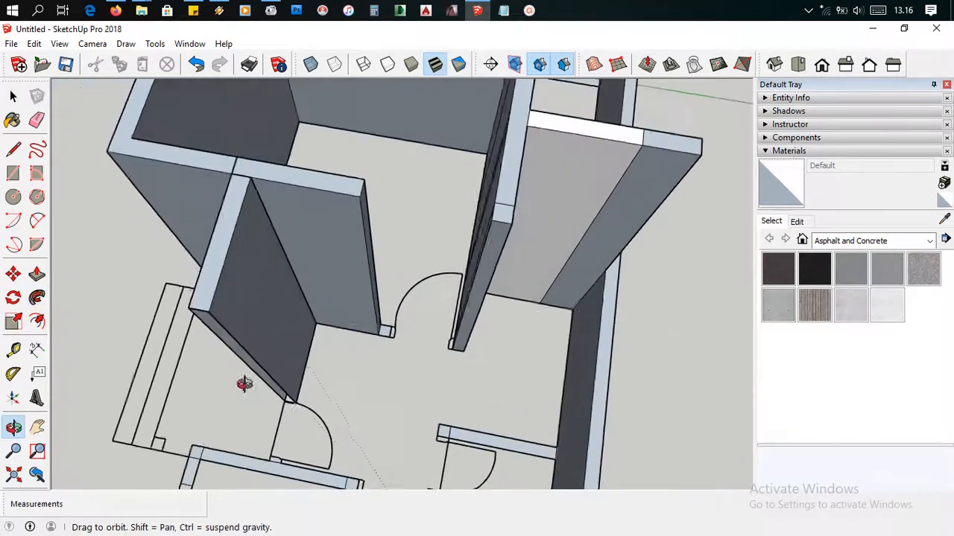
scroll(413, 330, "up", 5)
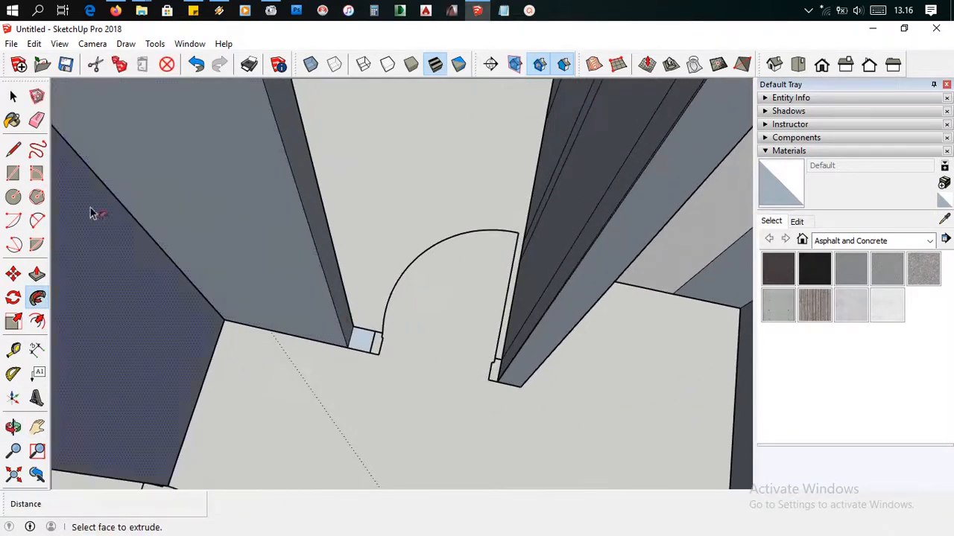
left_click(37, 274)
left_click_drag(367, 339, 371, 271)
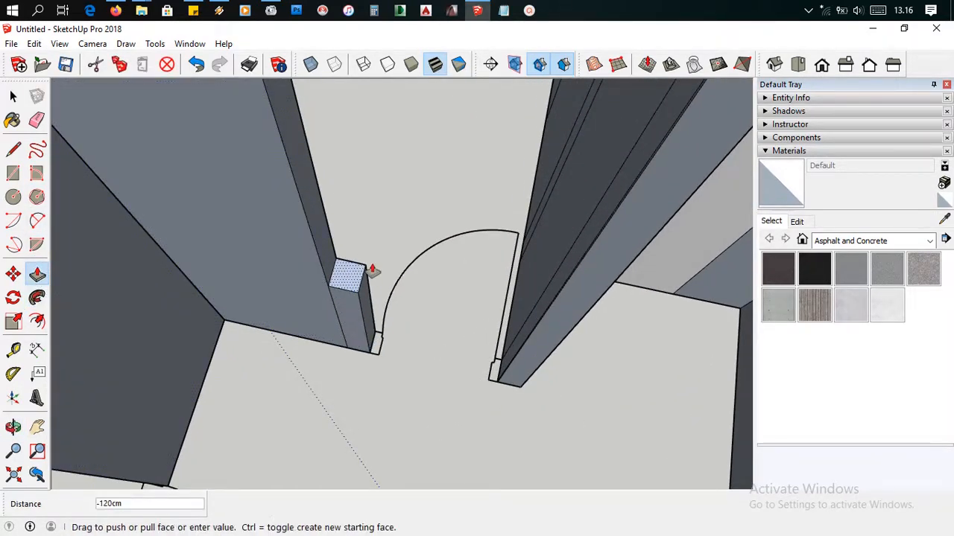
key("Return")
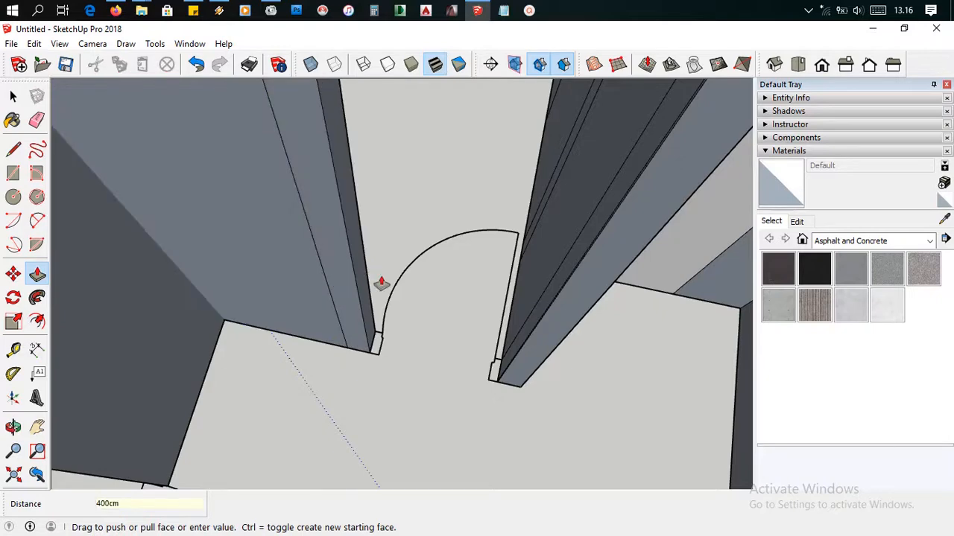
Draw a line across the open end of the branch wall at the entrance door to close its end face.
scroll(347, 330, "down", 5)
scroll(271, 402, "up", 6)
middle_click_drag(271, 402, 326, 440)
scroll(326, 440, "up", 3)
key("c")
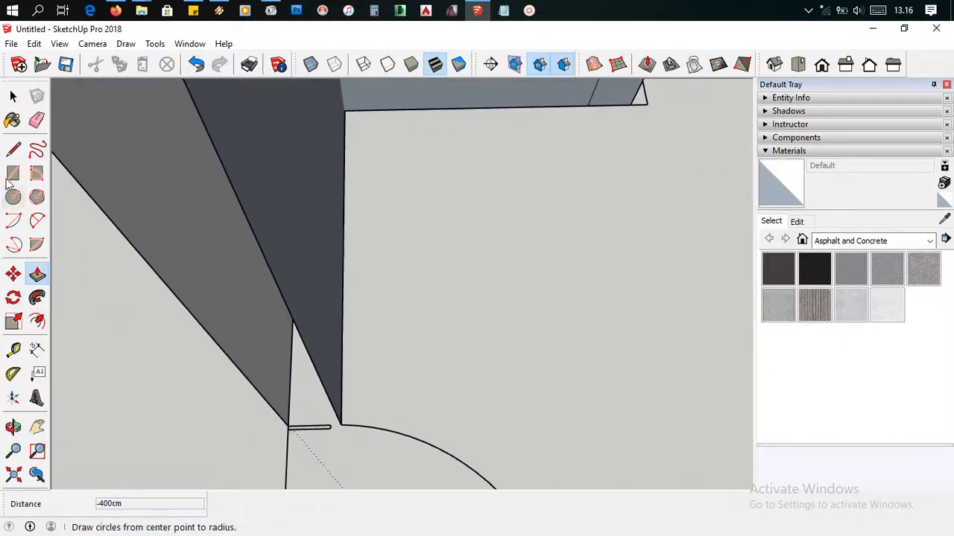
key("p")
key("l")
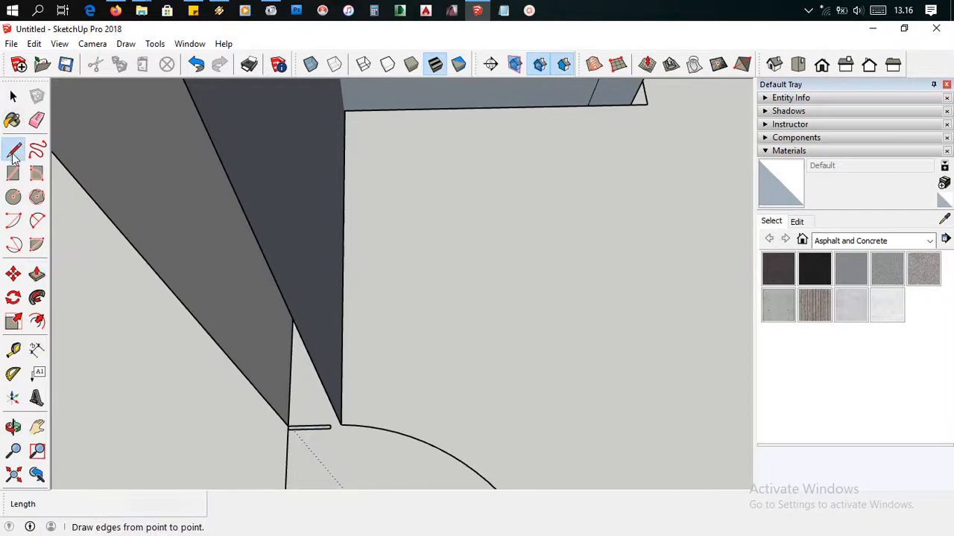
left_click(287, 425)
left_click(341, 425)
scroll(393, 394, "down", 3)
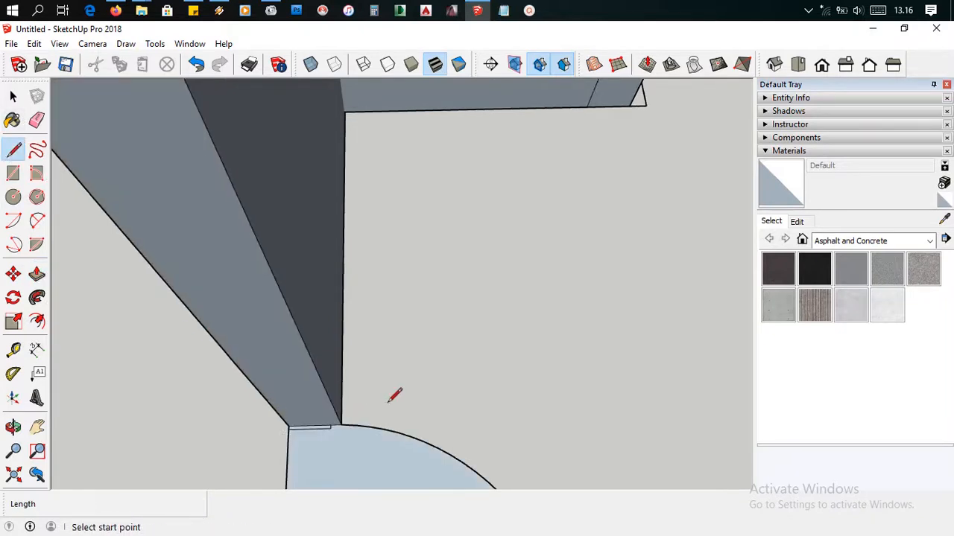
Raise the wall end piece beside the second room's door by 400 cm.
middle_click_drag(431, 398, 498, 282)
scroll(498, 282, "down", 5)
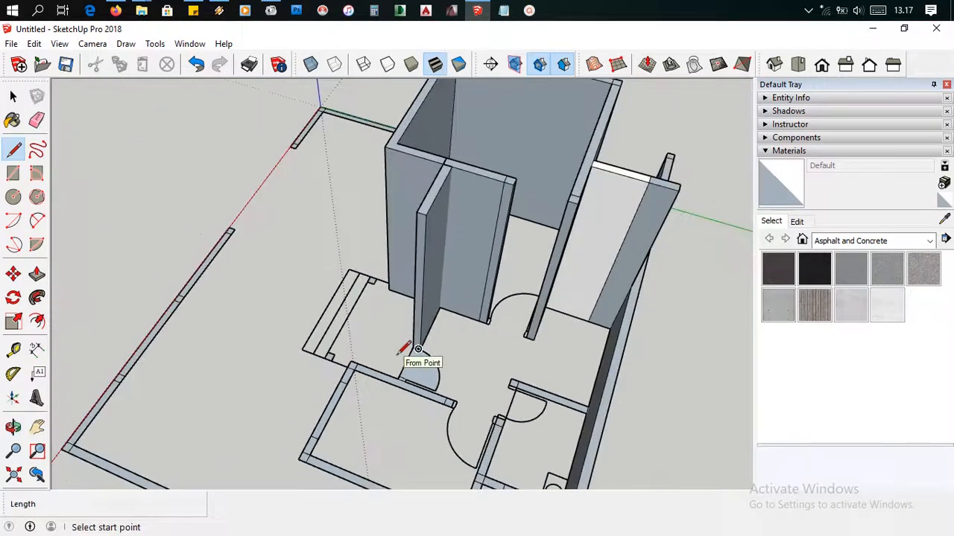
scroll(406, 354, "up", 4)
scroll(393, 410, "down", 5)
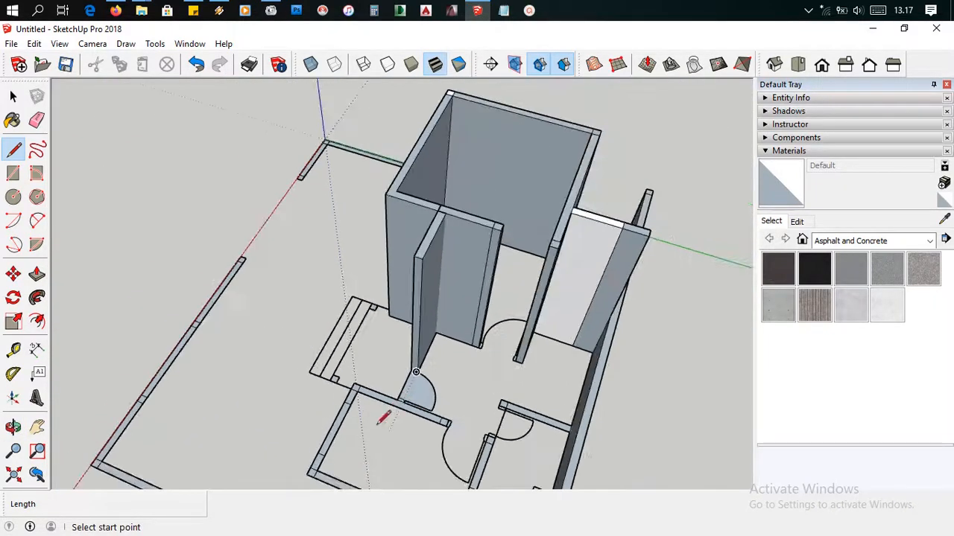
middle_click_drag(385, 417, 545, 400)
scroll(545, 400, "up", 4)
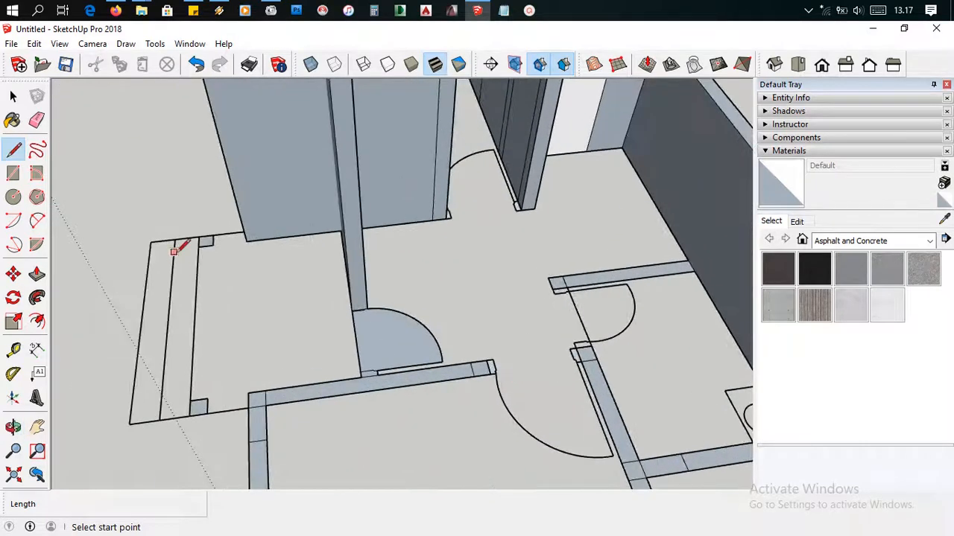
scroll(514, 370, "up", 3)
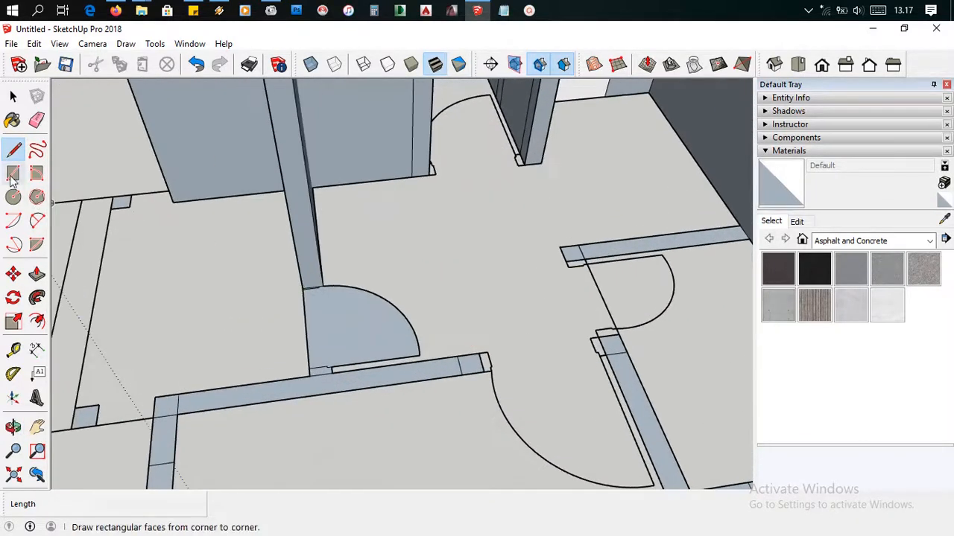
left_click(37, 274)
left_click_drag(473, 364, 477, 257)
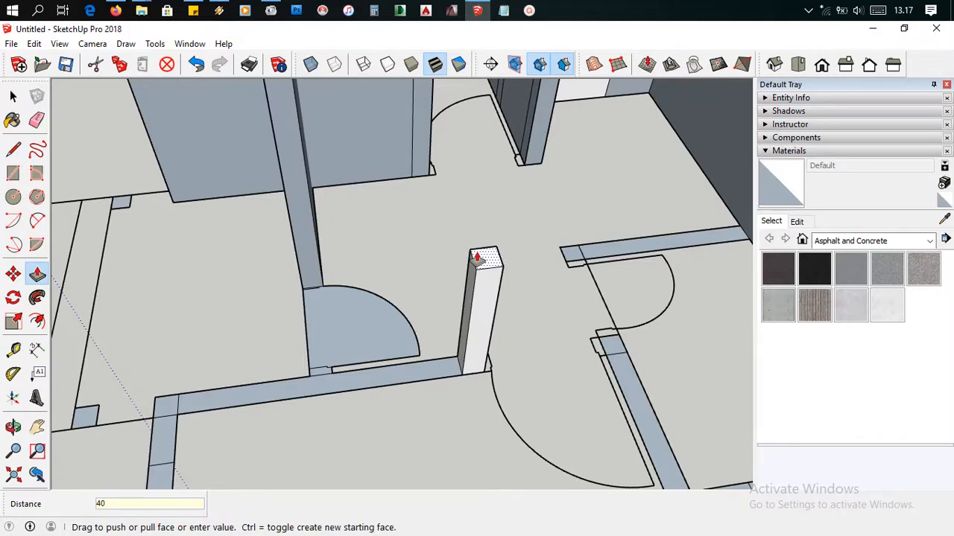
key("Return")
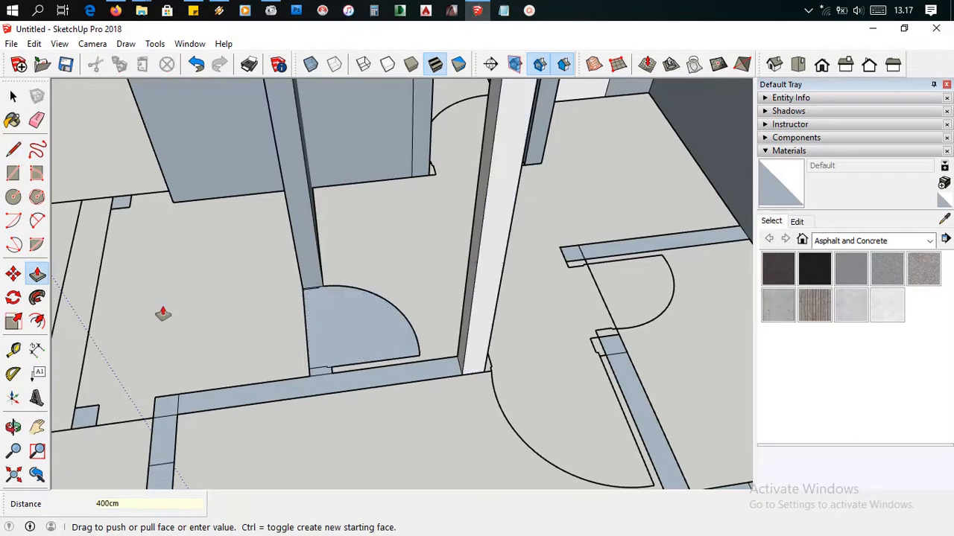
Try to sweep the raised end piece along the front wall strip with Follow Me, and undo the sweep.
left_click(38, 299)
middle_click_drag(488, 315, 527, 343)
left_click_drag(493, 337, 370, 395)
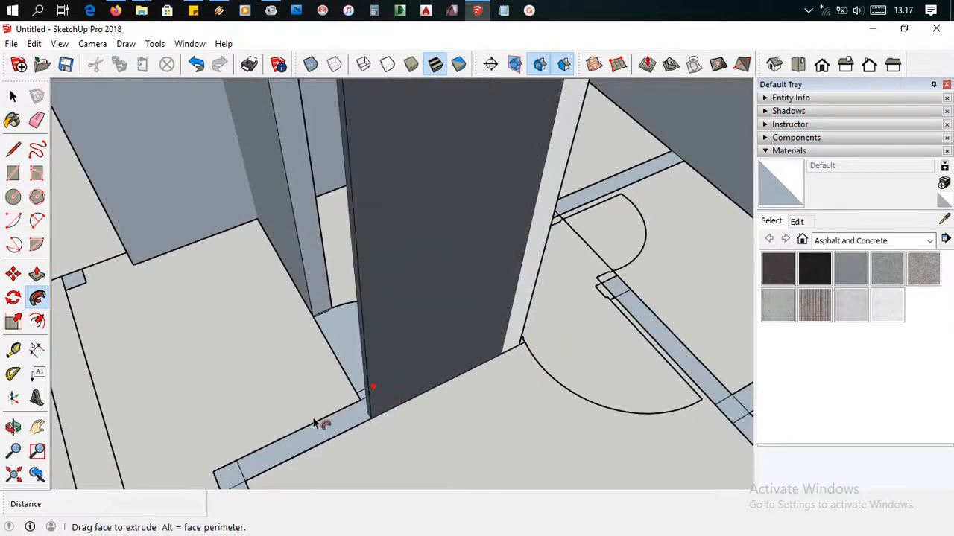
scroll(339, 383, "down", 10)
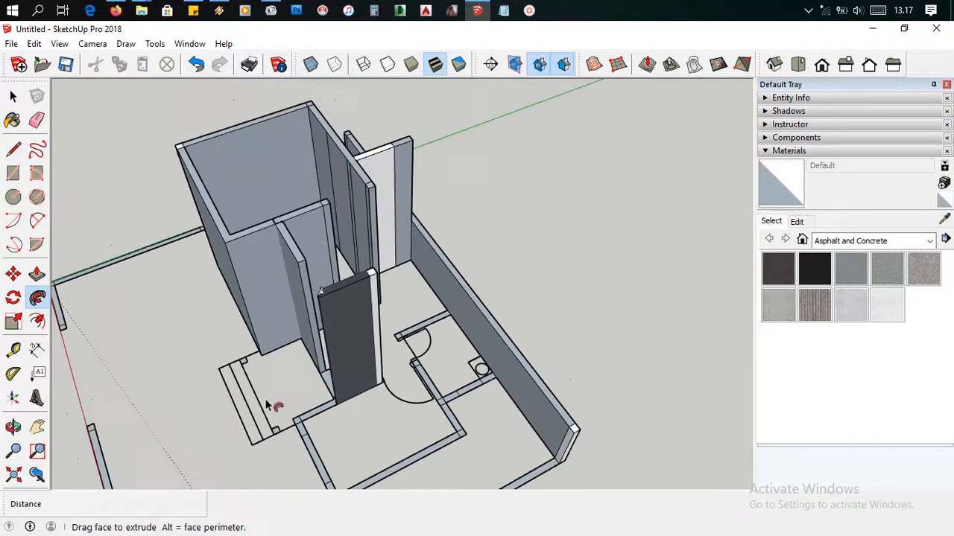
middle_click_drag(275, 407, 440, 456)
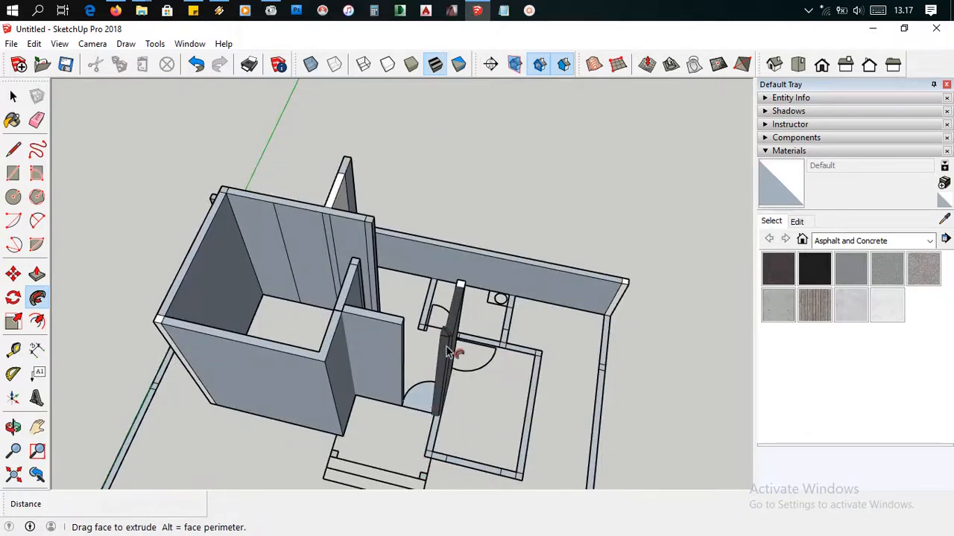
key("Escape")
scroll(440, 415, "up", 6)
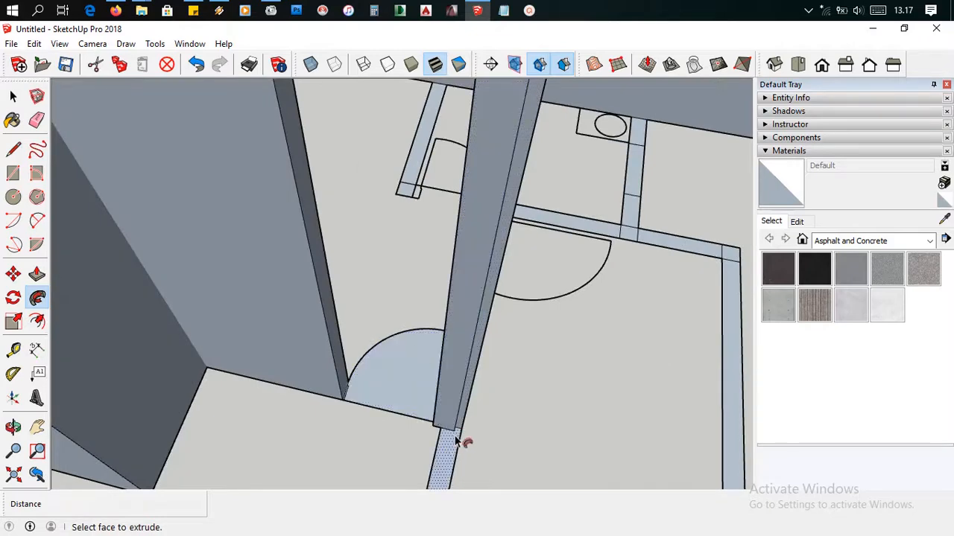
scroll(458, 420, "down", 2)
key("ctrl+z")
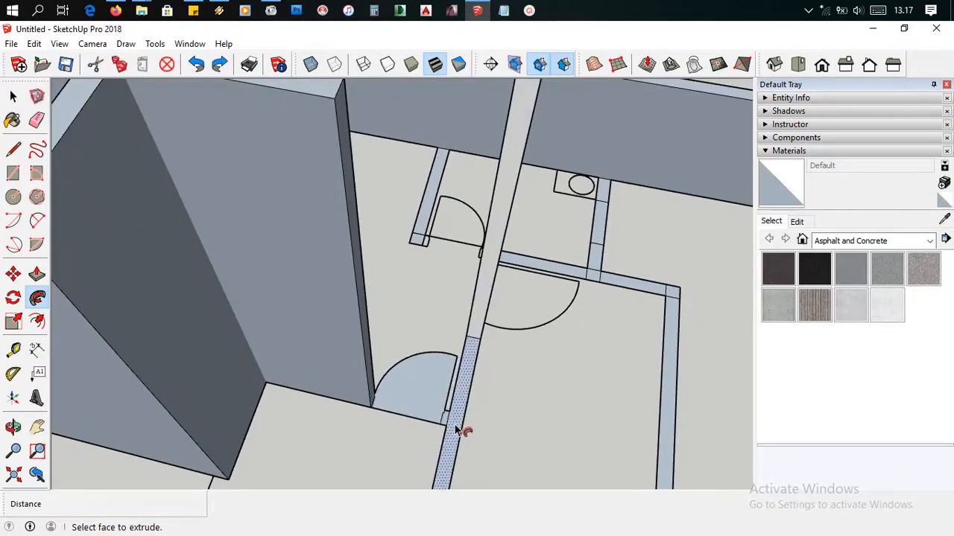
Raise the second room's front wall strip beside the entrance door and the corner piece at its end by 400 cm.
left_click(37, 274)
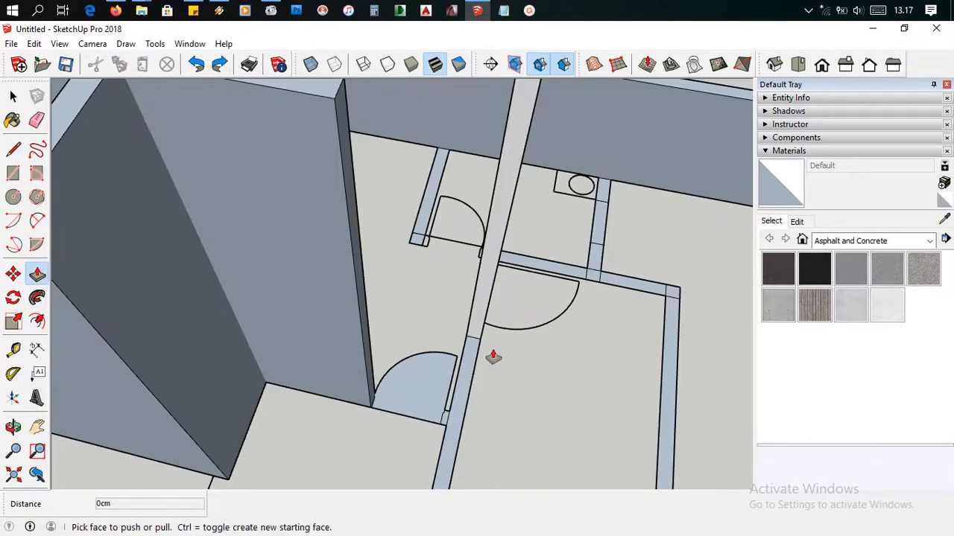
middle_click_drag(472, 351, 304, 281)
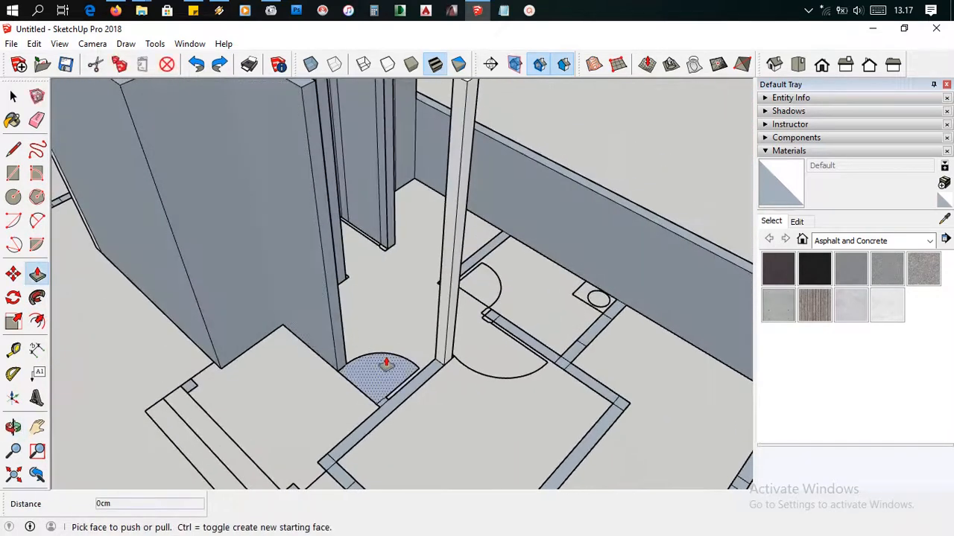
left_click_drag(415, 384, 414, 332)
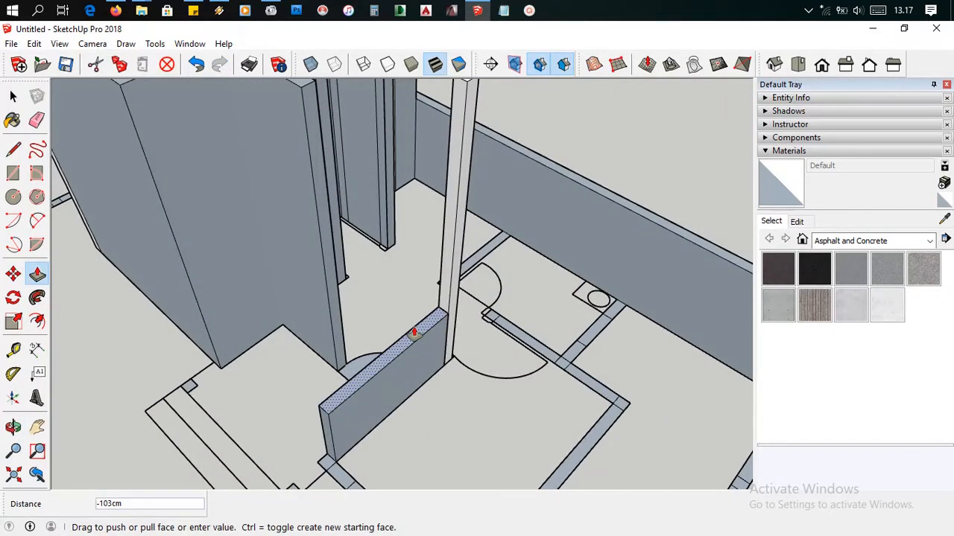
key("Return")
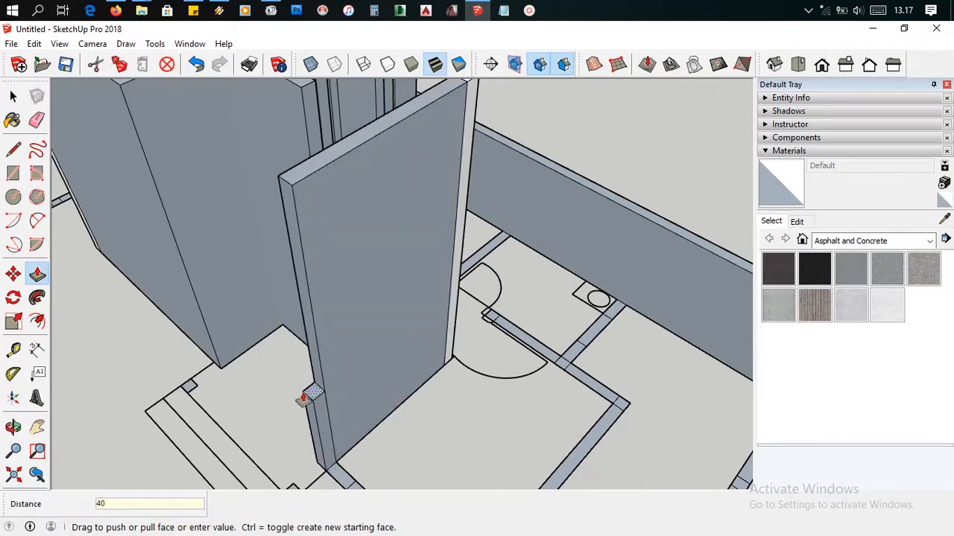
middle_click_drag(303, 398, 231, 295)
left_click(38, 297)
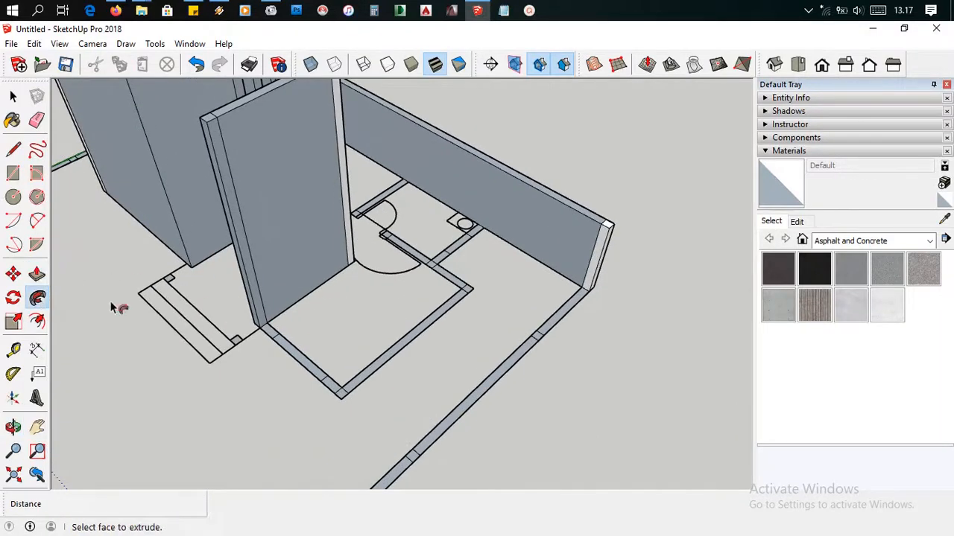
scroll(285, 341, "up", 3)
left_click_drag(263, 323, 320, 375)
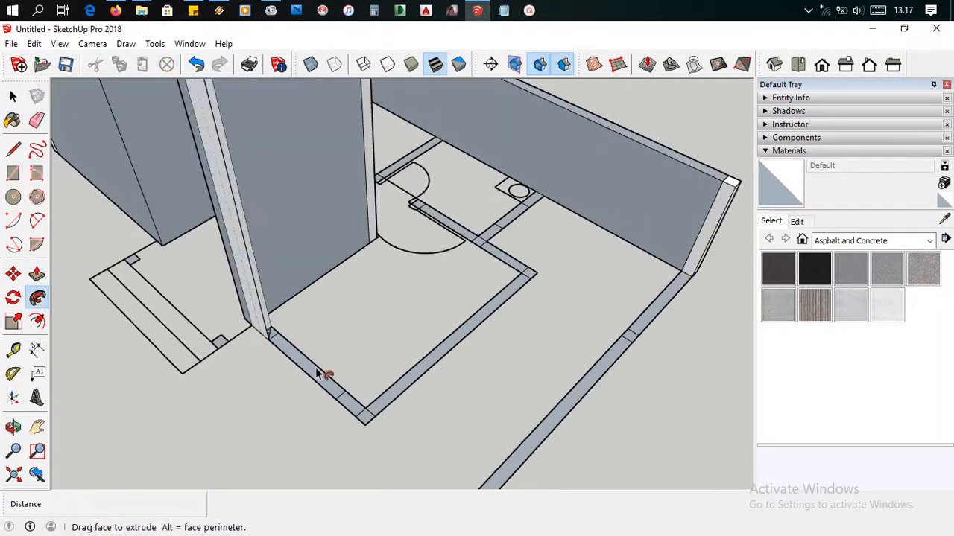
mouse_move(292, 335)
left_mouse_down()
mouse_move(215, 277)
mouse_move(293, 339)
left_mouse_up()
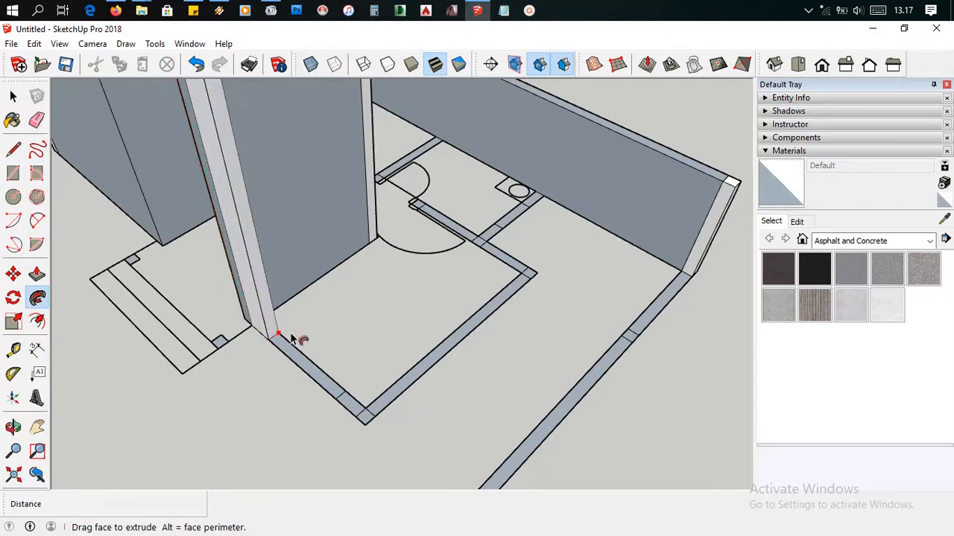
left_click_drag(393, 386, 413, 407)
left_click_drag(283, 325, 242, 302)
mouse_move(279, 394)
left_mouse_down()
mouse_move(336, 368)
mouse_move(345, 383)
mouse_move(213, 283)
mouse_move(325, 405)
mouse_move(286, 333)
mouse_move(286, 364)
mouse_move(324, 394)
mouse_move(272, 300)
mouse_move(343, 388)
mouse_move(280, 312)
left_mouse_up()
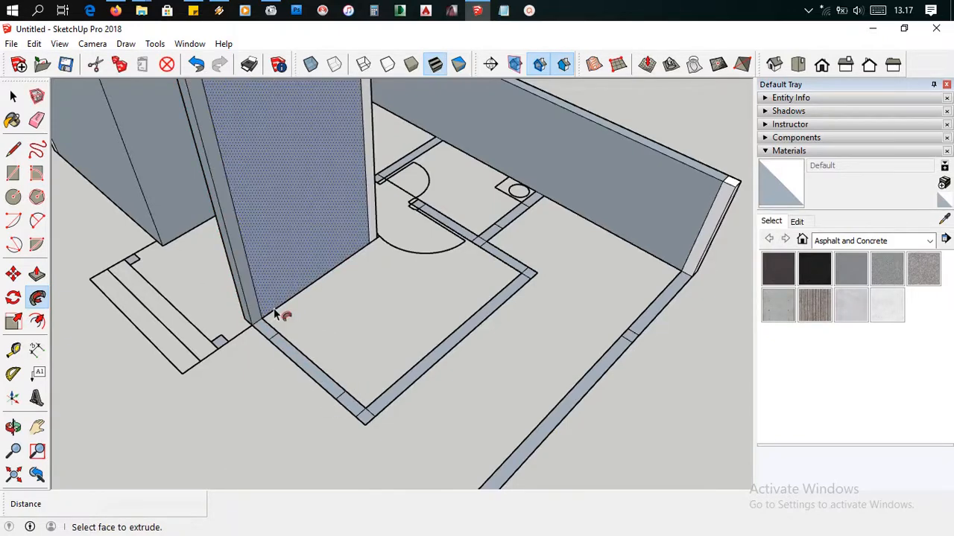
Delete the dividing lines across the second room's side wall strip and at its far corner.
left_click(12, 98)
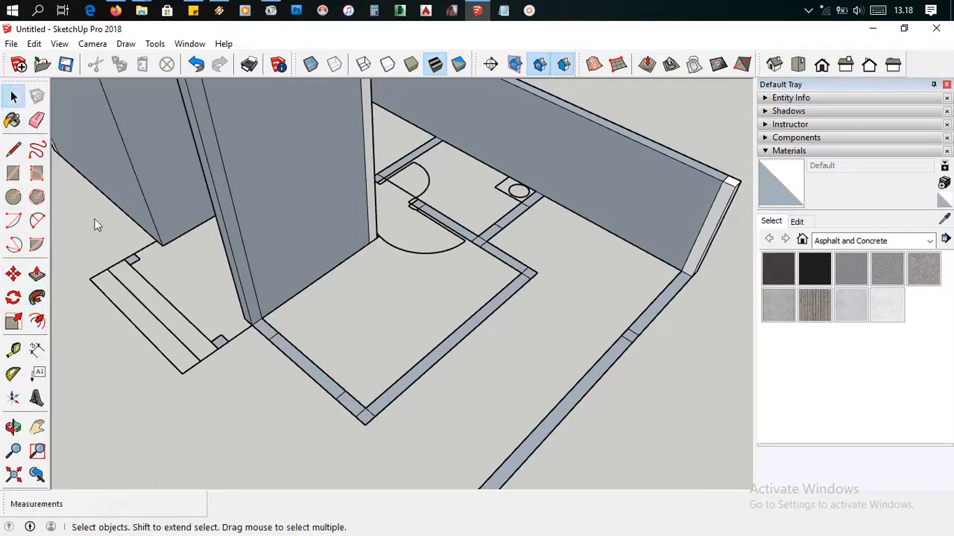
left_click(276, 341)
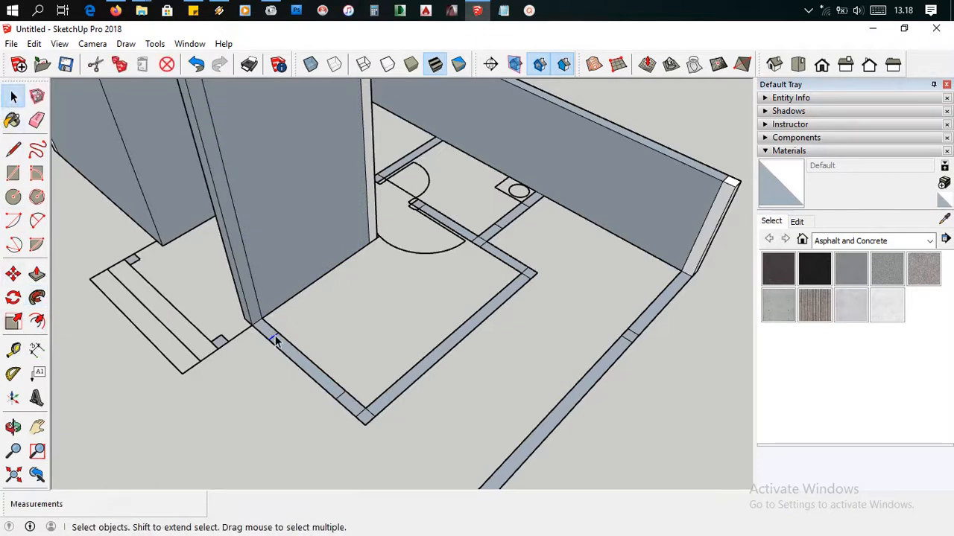
left_click(320, 394)
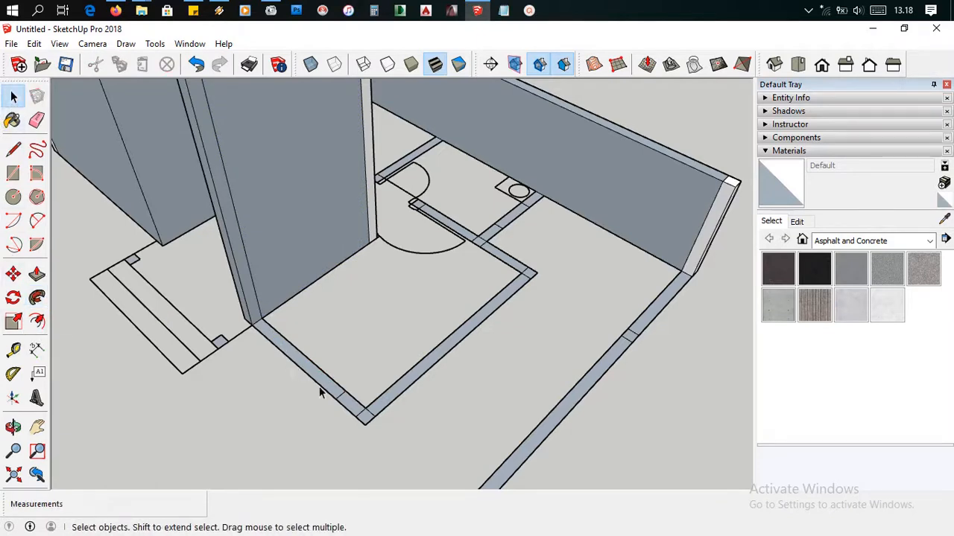
left_click(360, 412)
key("Delete")
left_click(371, 414)
key("Delete")
Use Follow Me to sweep the raised corner's end face along the side wall strip, around its corners and up to the bathroom wall.
left_click(36, 297)
left_click_drag(262, 319, 386, 408)
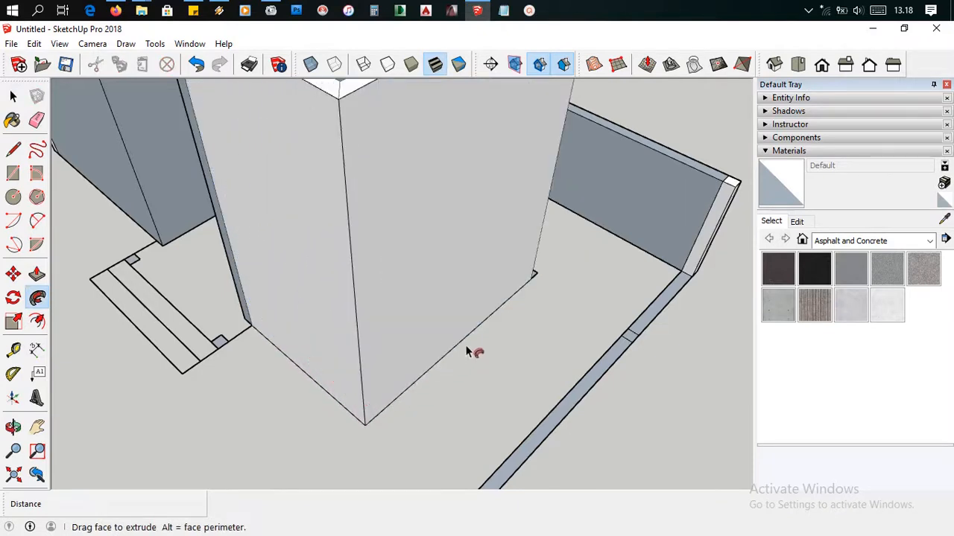
scroll(504, 319, "down", 2)
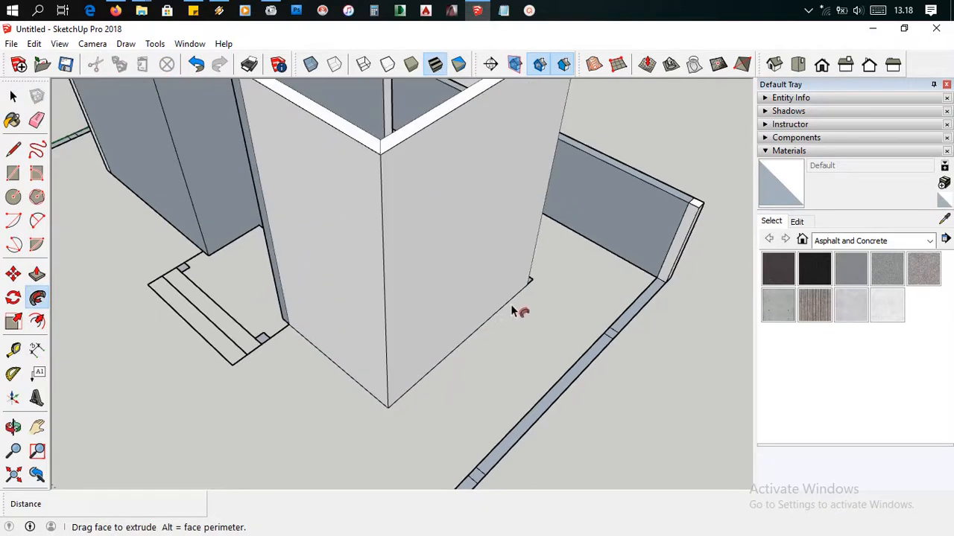
middle_click_drag(514, 301, 266, 464)
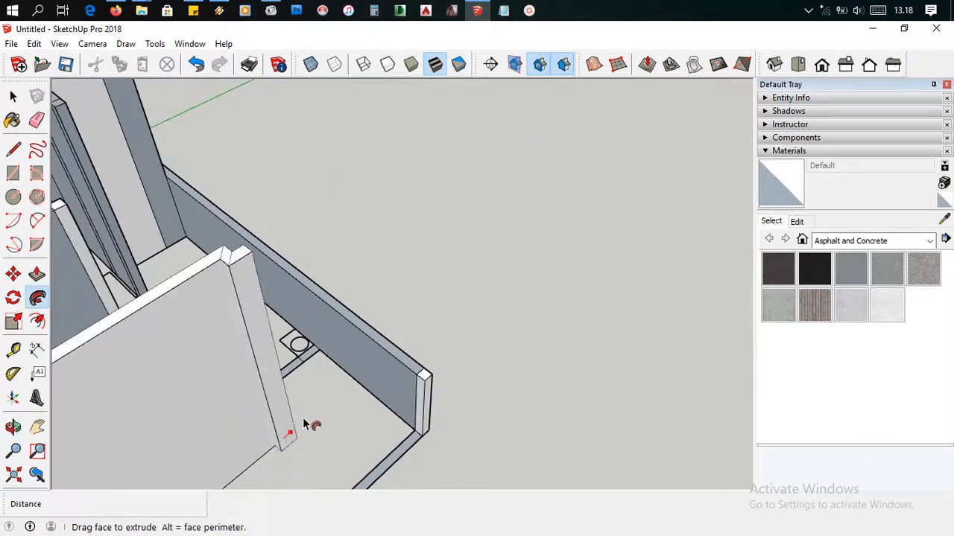
middle_click_drag(308, 426, 163, 361)
scroll(231, 324, "up", 2)
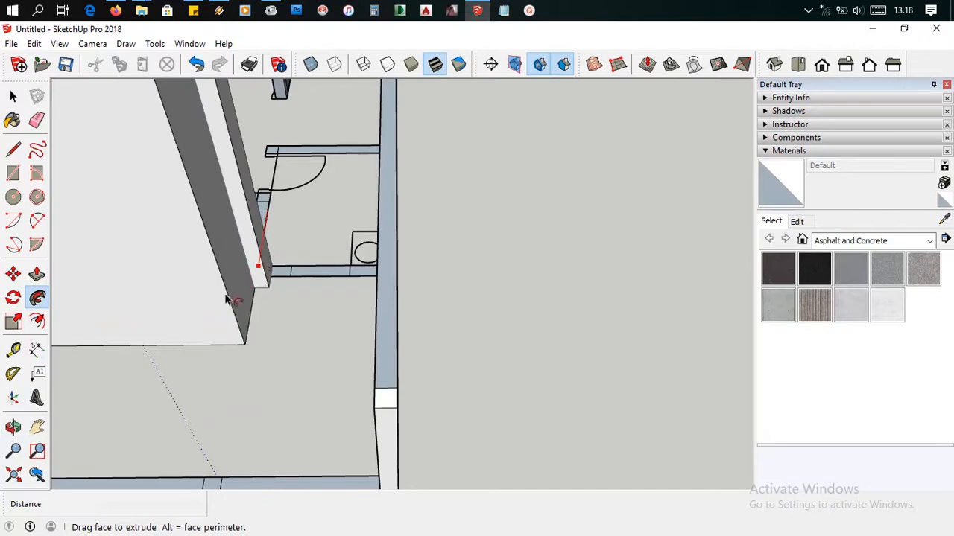
middle_click_drag(253, 268, 343, 289)
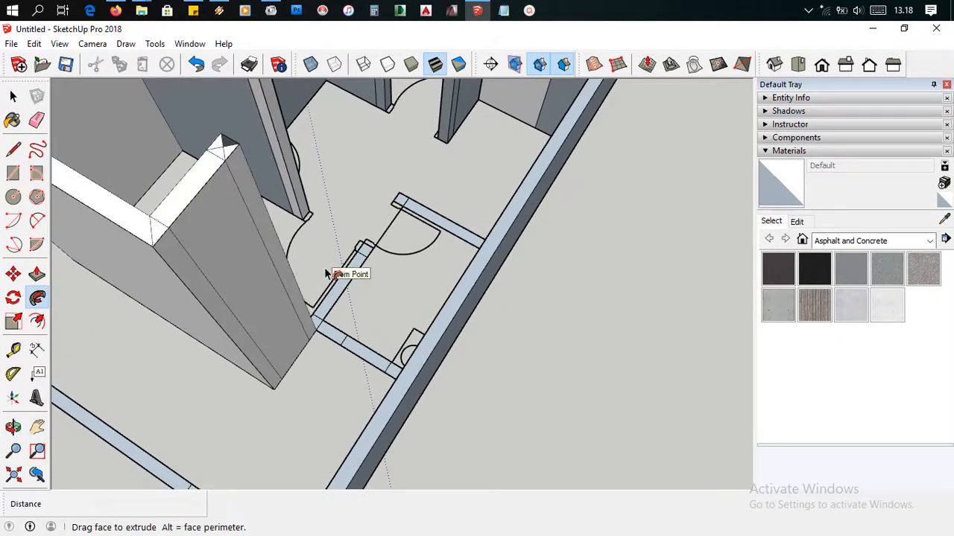
left_click(326, 274)
middle_click_drag(334, 326, 193, 364)
scroll(309, 249, "up", 3)
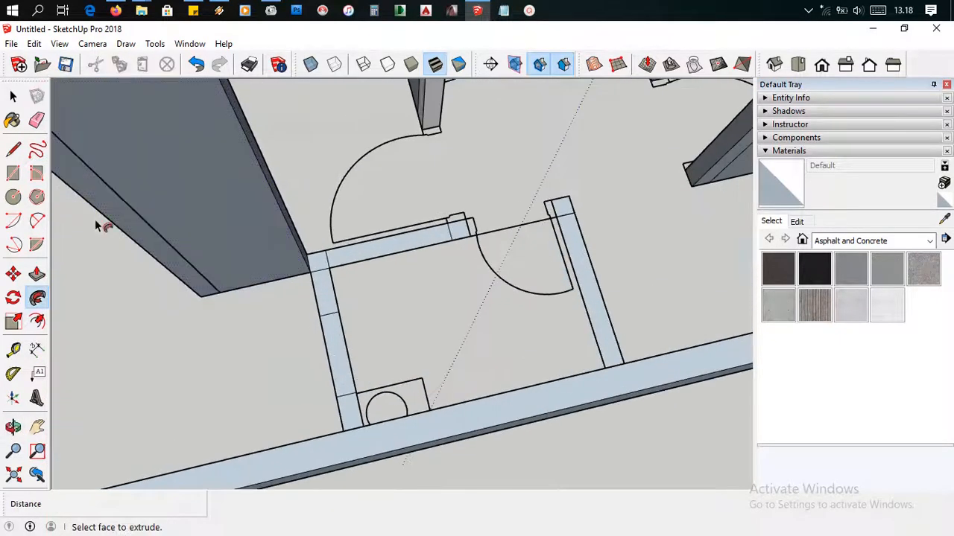
Raise the bathroom's corner piece, the wall strip running from it and the end piece beside the door by 400 cm.
left_click(36, 275)
scroll(317, 261, "up", 2)
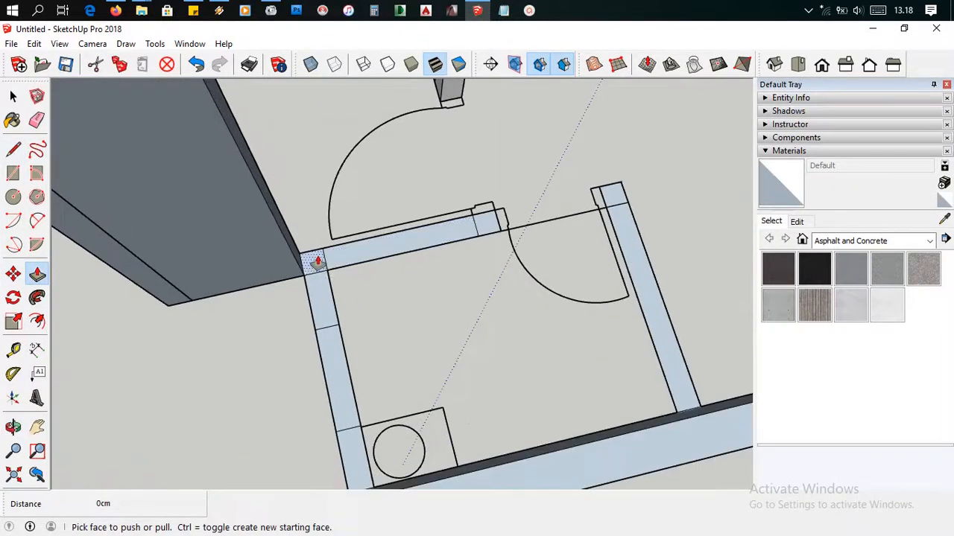
left_click(316, 261)
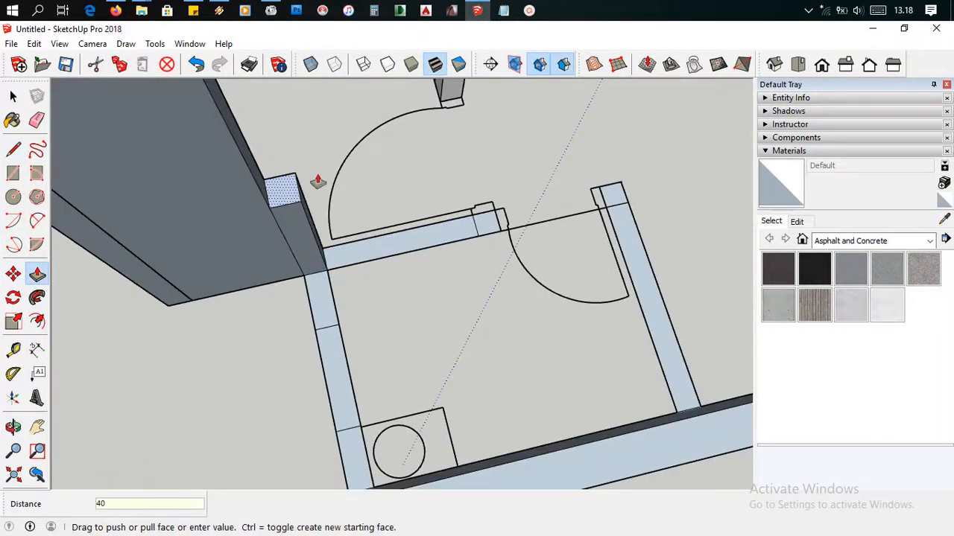
key("Return")
middle_click_drag(322, 228, 283, 245)
left_click(394, 239)
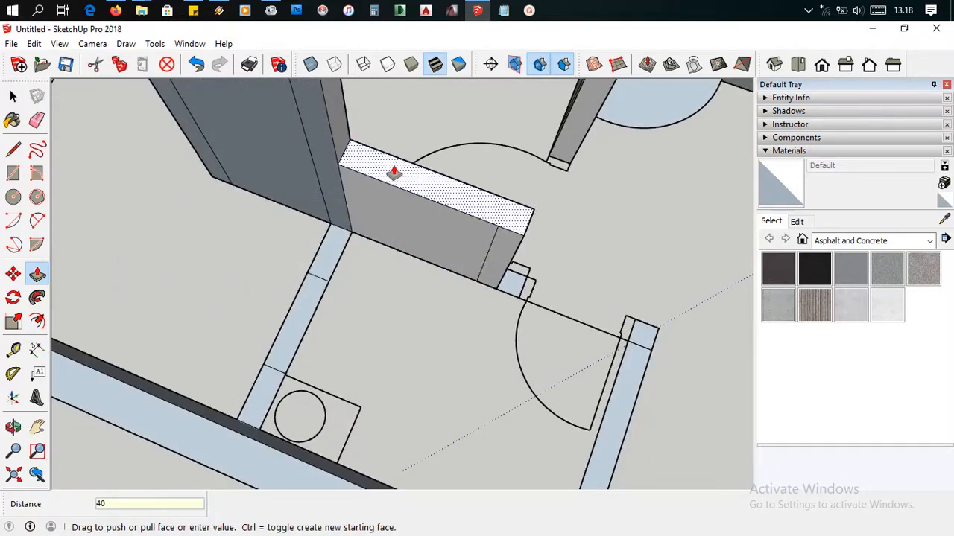
type("400")
key("Return")
left_click(520, 285)
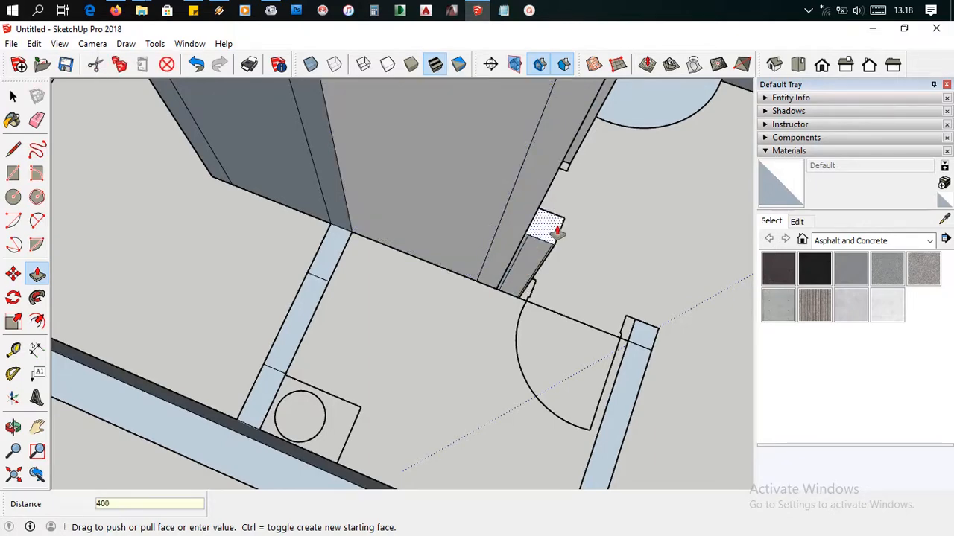
type("400")
key("Return")
Delete the two dividing lines across the bathroom's side wall strip between the raised corner and the low rear wall.
left_click(323, 260)
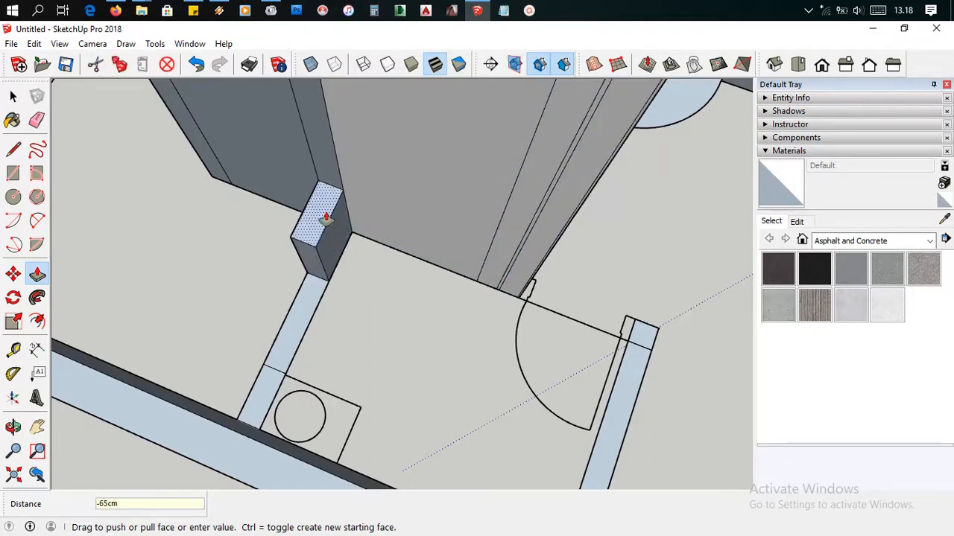
key("Escape")
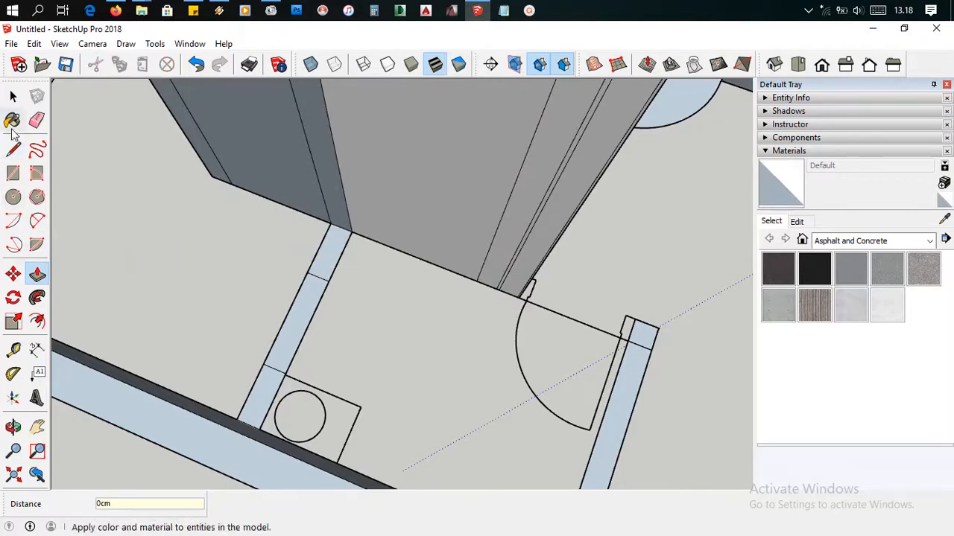
left_click(14, 98)
left_click(314, 278)
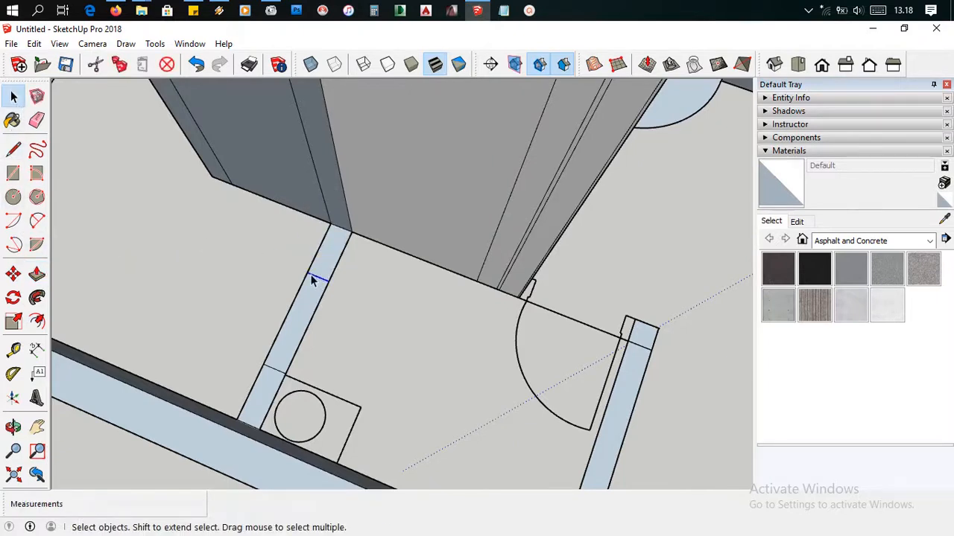
key("Delete")
left_click(277, 368)
key("Delete")
scroll(646, 353, "down", 2)
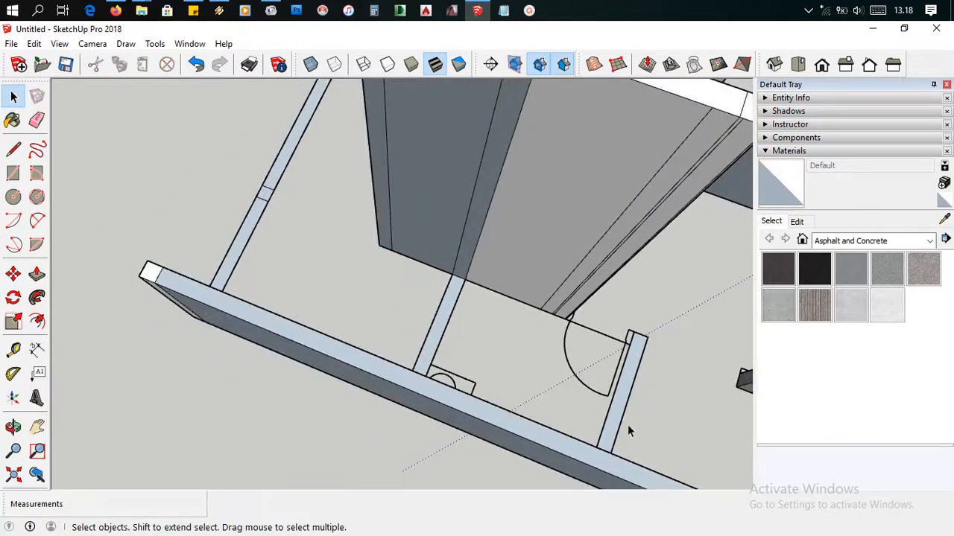
left_click(605, 451)
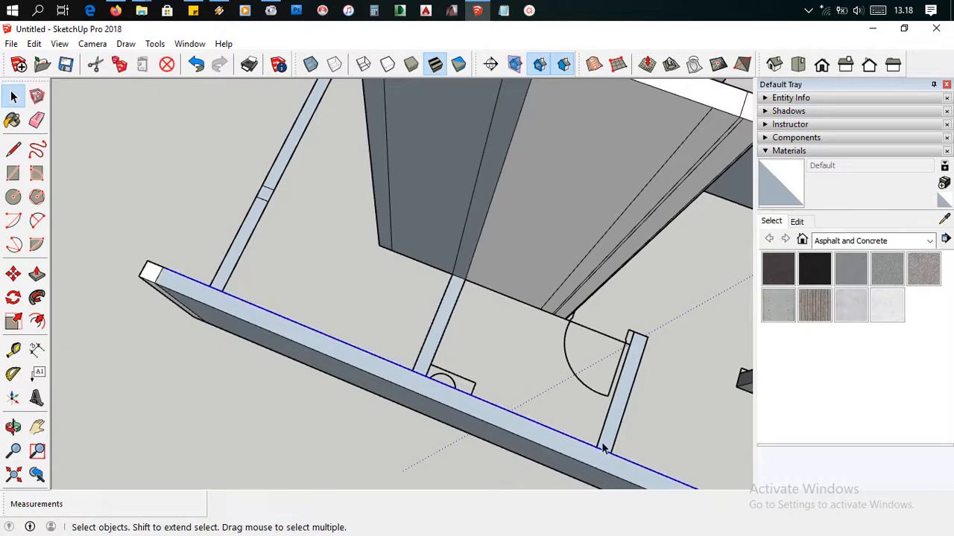
left_click(524, 372)
Raise the merged bathroom side wall strip by 400 cm, level with the adjoining raised wall.
middle_click_drag(264, 280, 247, 271)
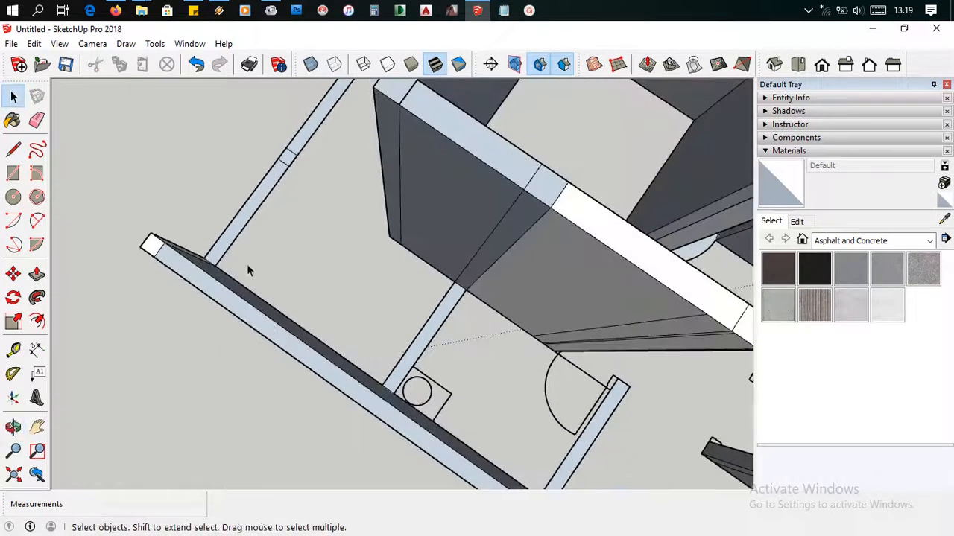
left_click(37, 274)
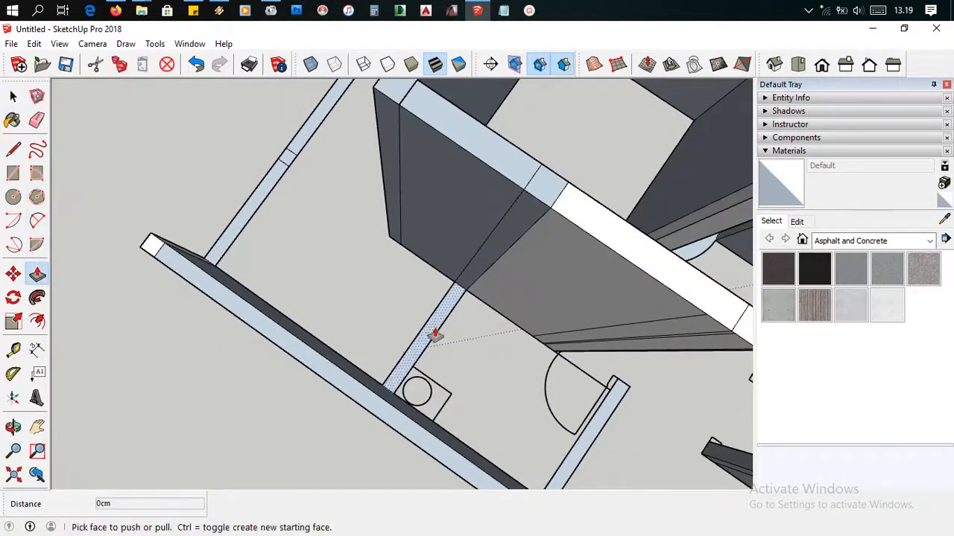
left_click(432, 330)
middle_click_drag(464, 323, 516, 235)
scroll(516, 235, "down", 2)
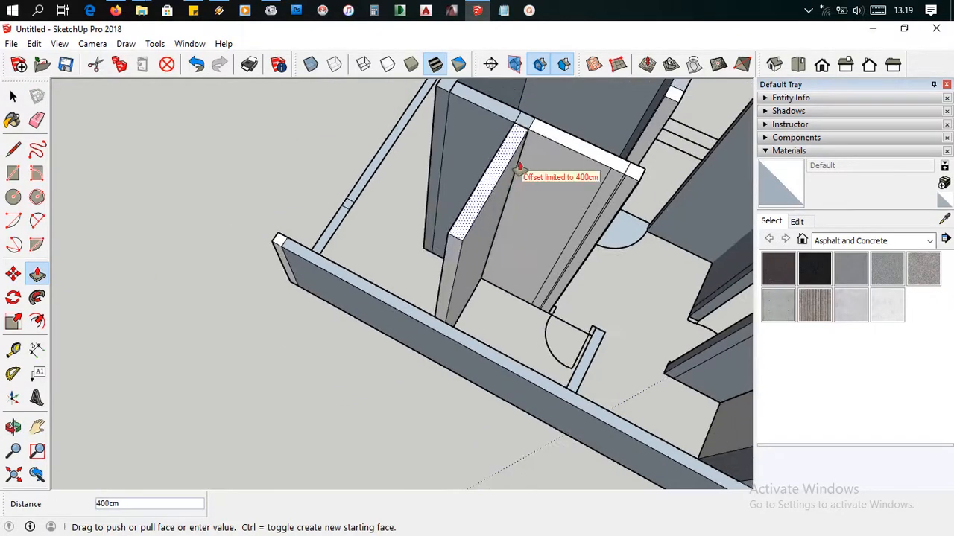
left_click(531, 121)
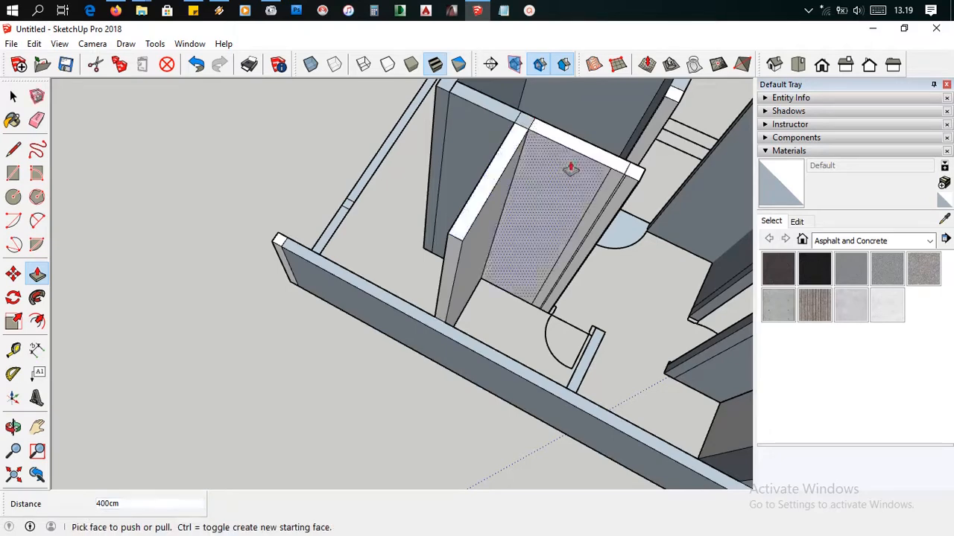
Raise the opposite bathroom side wall strip beside the door arc to the same 400 cm height as the neighbouring walls.
middle_click_drag(514, 310, 403, 266)
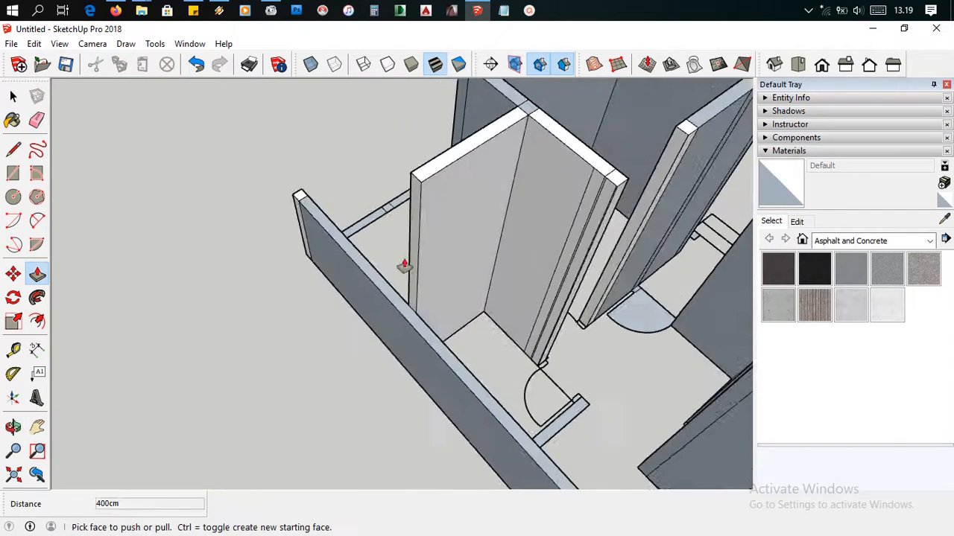
left_click(578, 410)
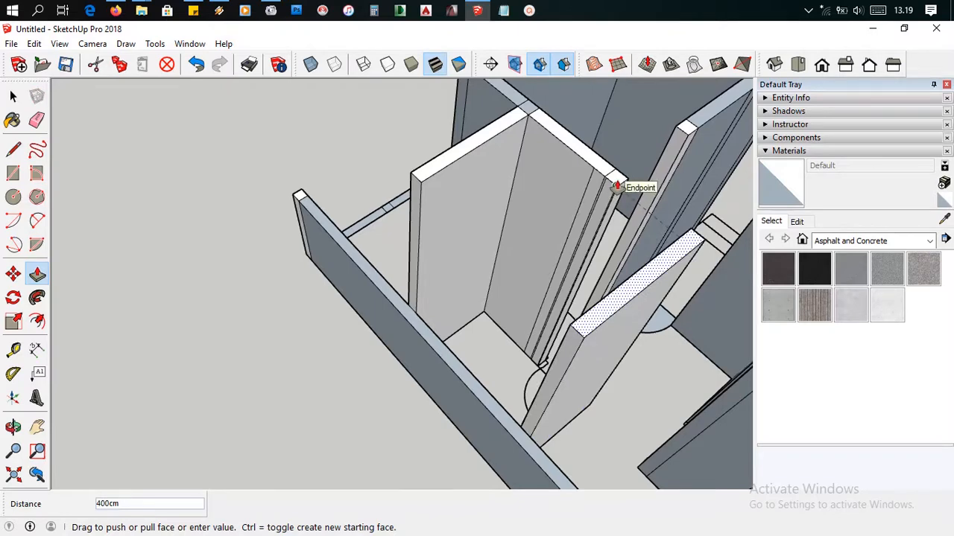
left_click(617, 186)
Raise the two small square posts at the front entrance porch by 400 cm each.
middle_click_drag(626, 297, 642, 323)
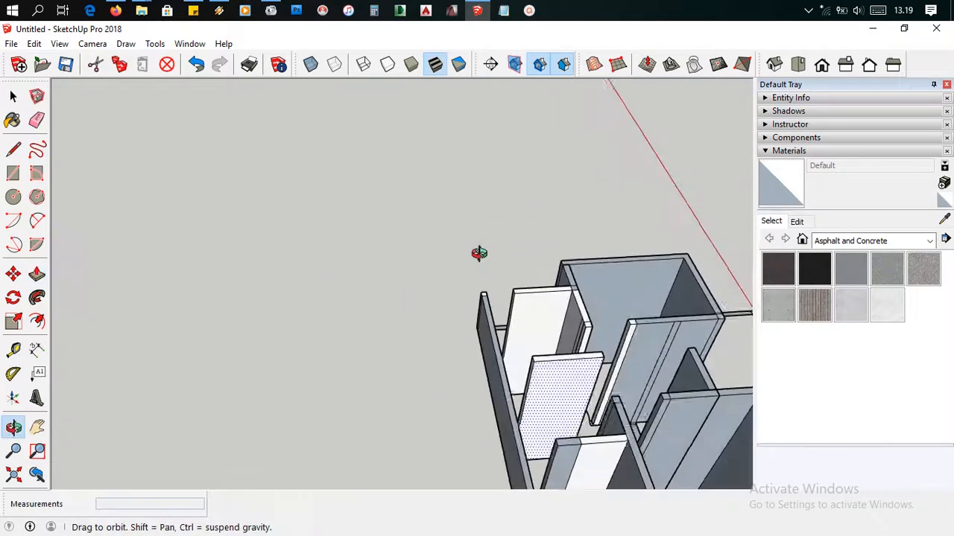
middle_click_drag(479, 254, 476, 249)
mouse_move(619, 356)
middle_mouse_down()
mouse_move(306, 302)
mouse_move(194, 373)
middle_mouse_up()
scroll(282, 363, "down", 4)
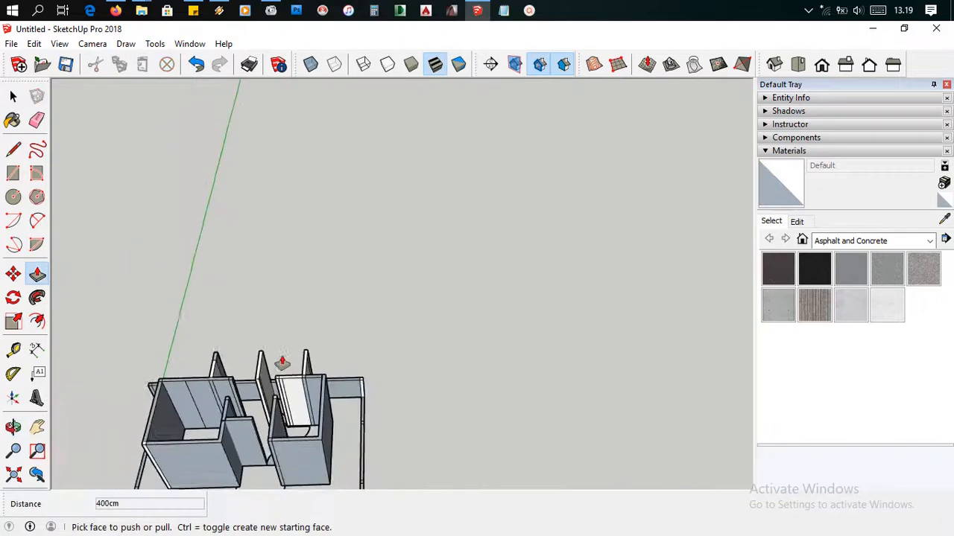
scroll(283, 363, "down", 2)
middle_click_drag(273, 383, 273, 443)
scroll(273, 442, "up", 5)
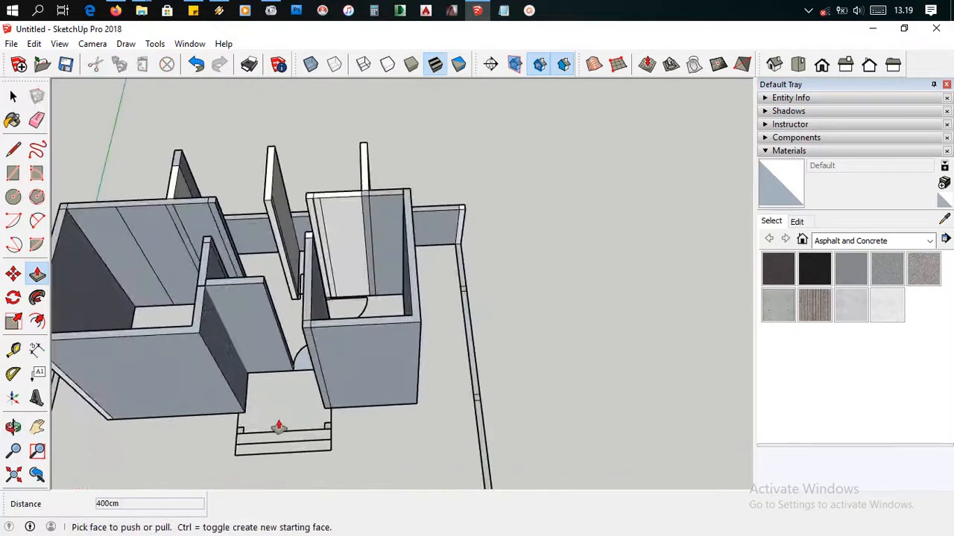
scroll(257, 435, "up", 3)
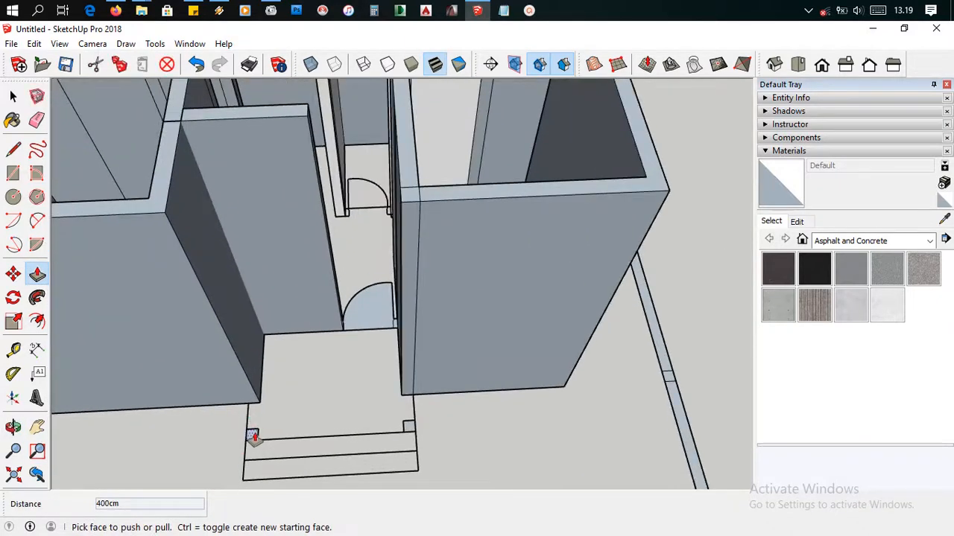
left_click(254, 437)
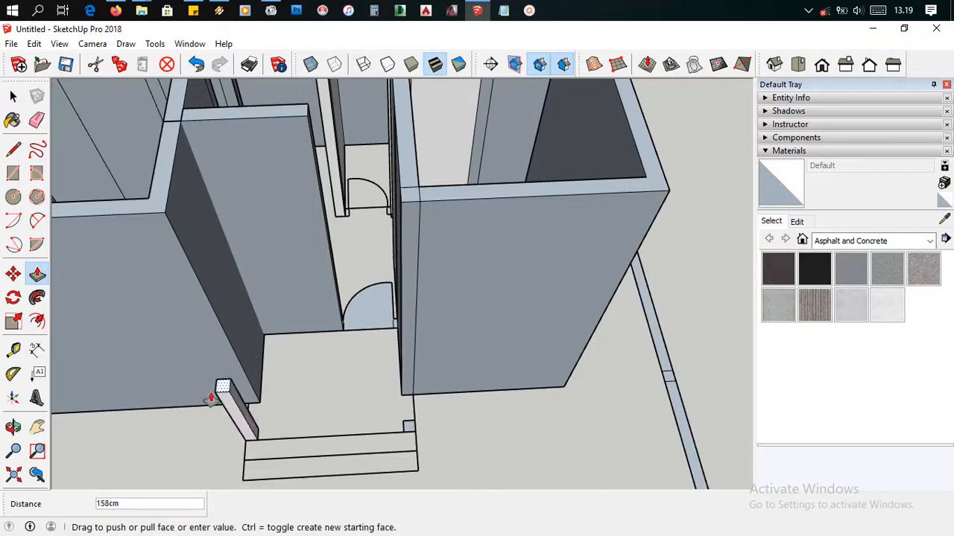
scroll(372, 432, "up", 4)
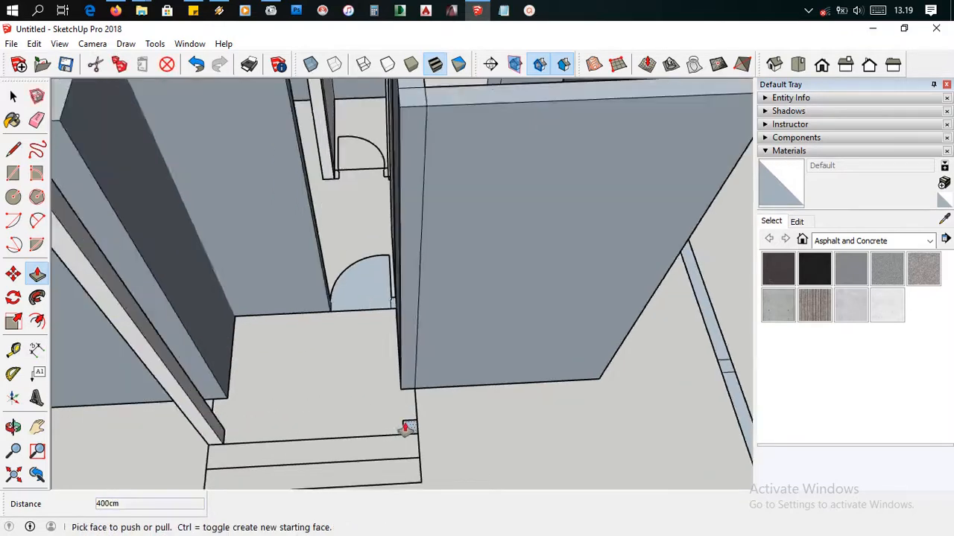
left_click(412, 429)
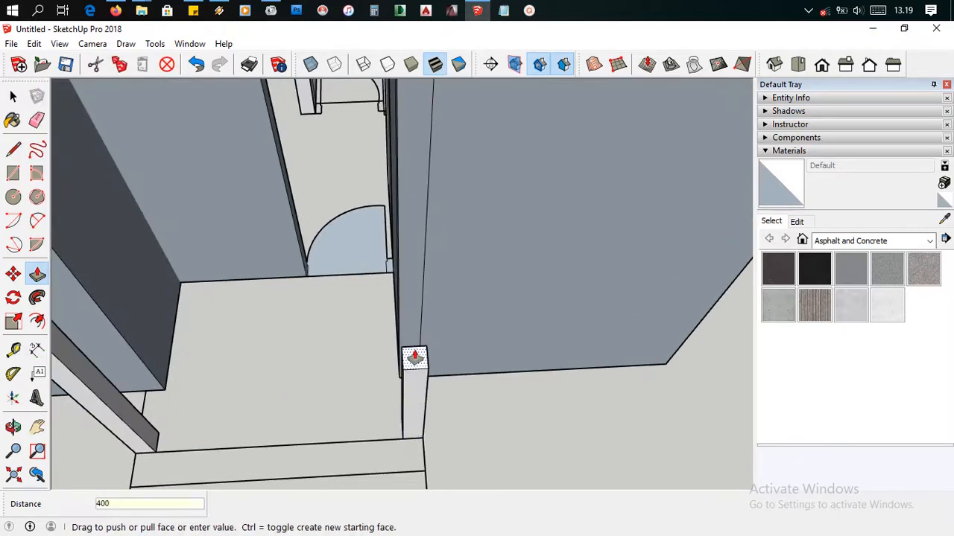
type("400")
key("Return")
Draw a line between the rear top corners of the bathroom's two side walls to close its back with a face.
scroll(447, 385, "down", 10)
middle_click_drag(440, 383, 687, 310)
scroll(417, 380, "down", 2)
scroll(414, 372, "up", 2)
scroll(372, 298, "up", 4)
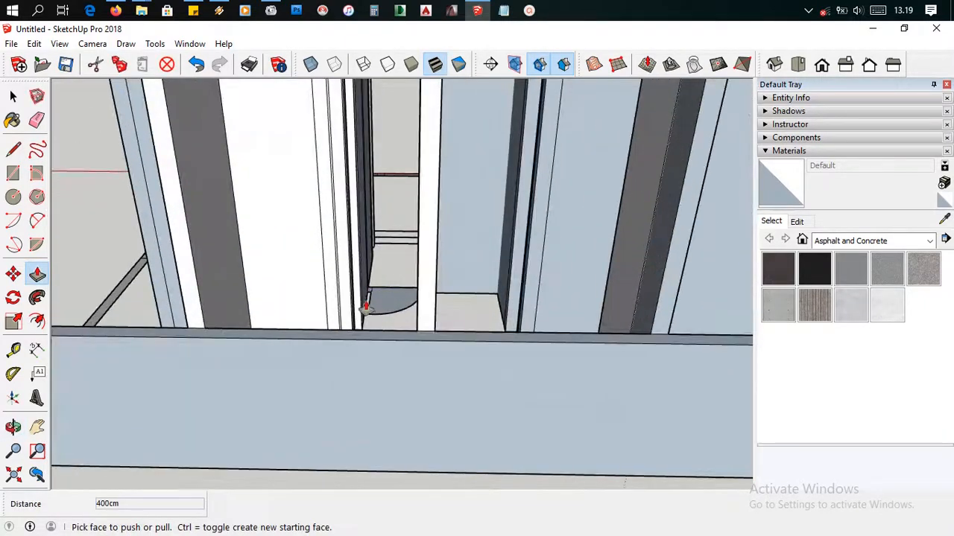
scroll(365, 305, "down", 2)
middle_click_drag(370, 307, 353, 181)
left_click(13, 149)
scroll(341, 164, "up", 3)
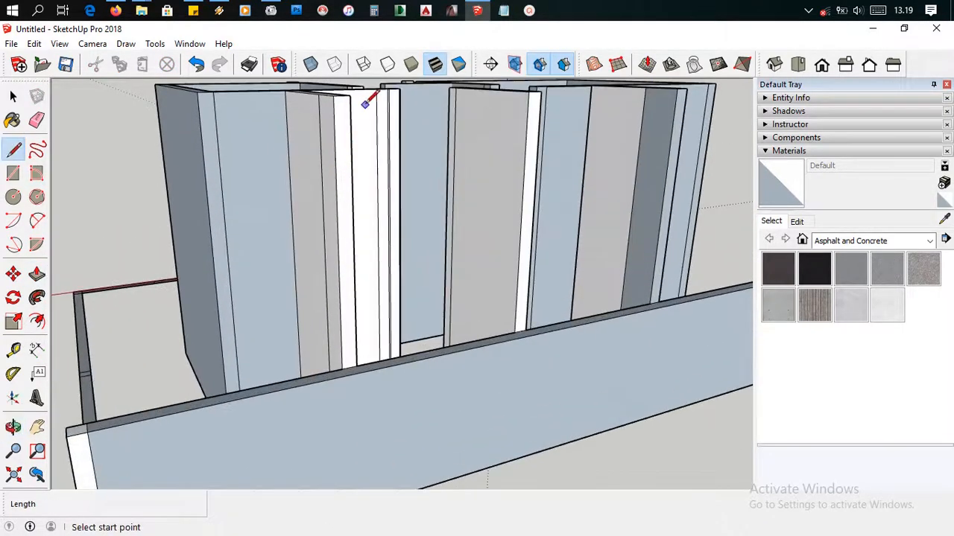
middle_click_drag(350, 96, 347, 164)
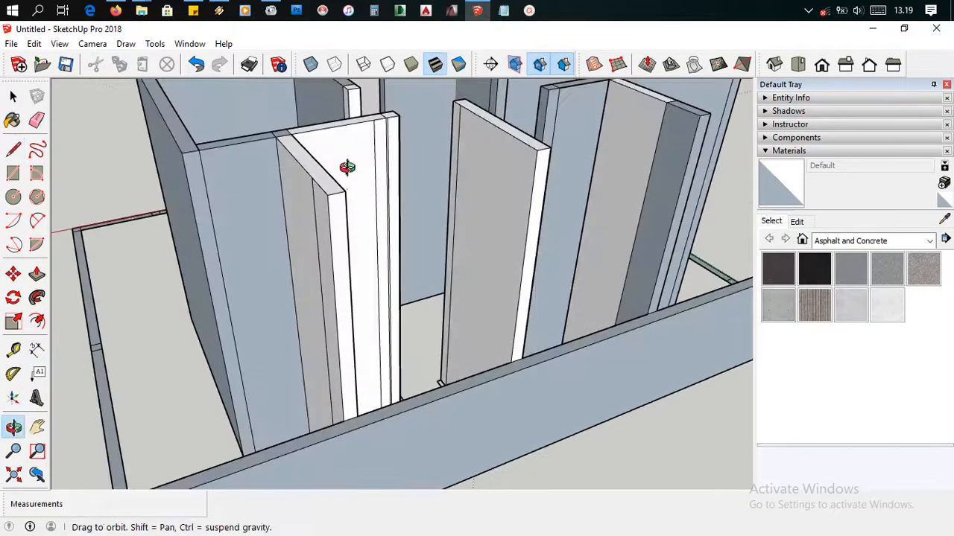
left_click(537, 150)
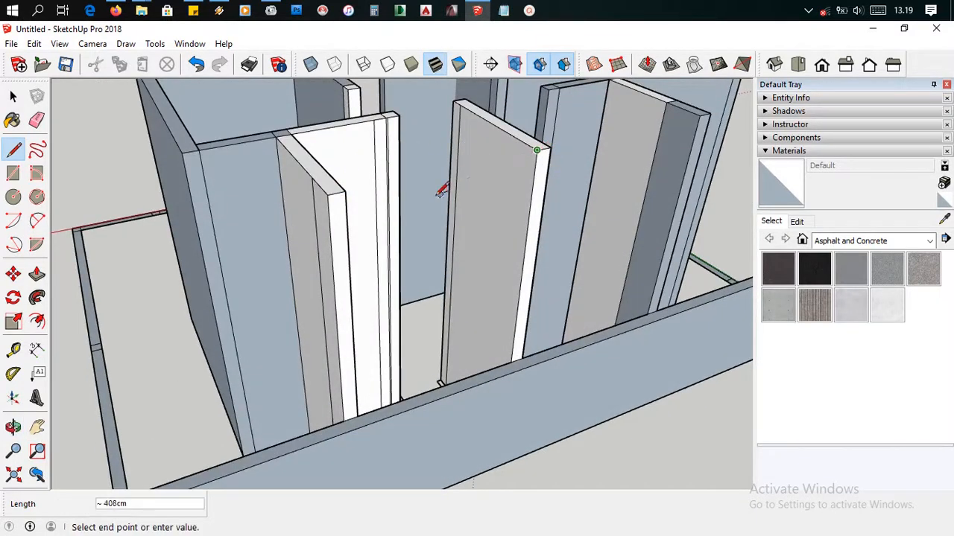
left_click(345, 192)
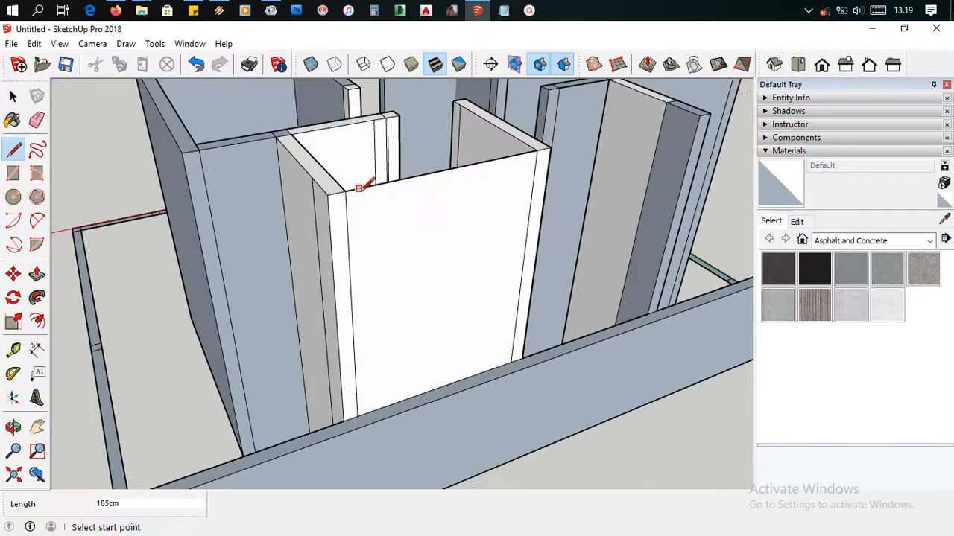
Draw a line from the bathroom wall's rear top corner to the facing wall's corner to close the neighbouring gap with a face.
scroll(607, 161, "down", 5)
middle_click_drag(608, 171, 423, 240)
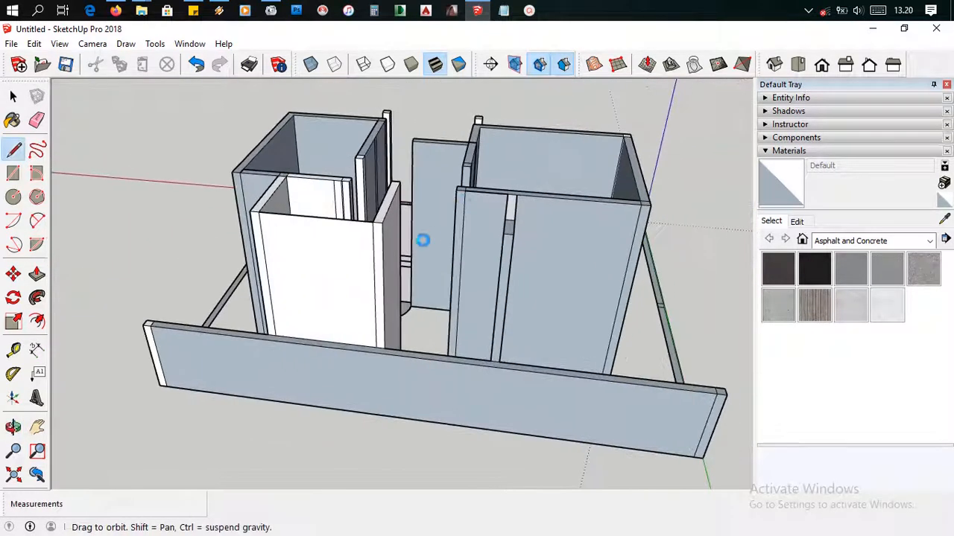
scroll(391, 223, "up", 2)
left_click(375, 219)
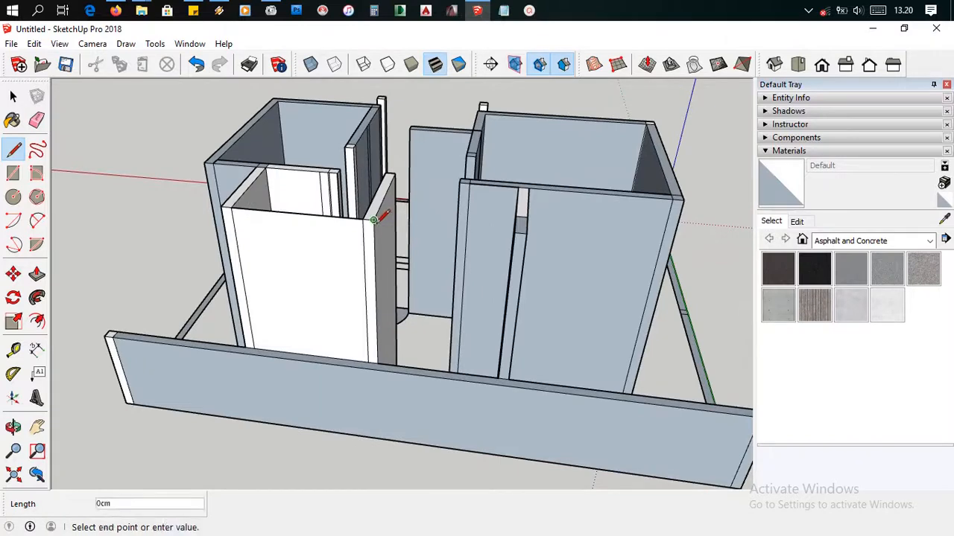
scroll(417, 216, "up", 3)
middle_click_drag(528, 219, 589, 221)
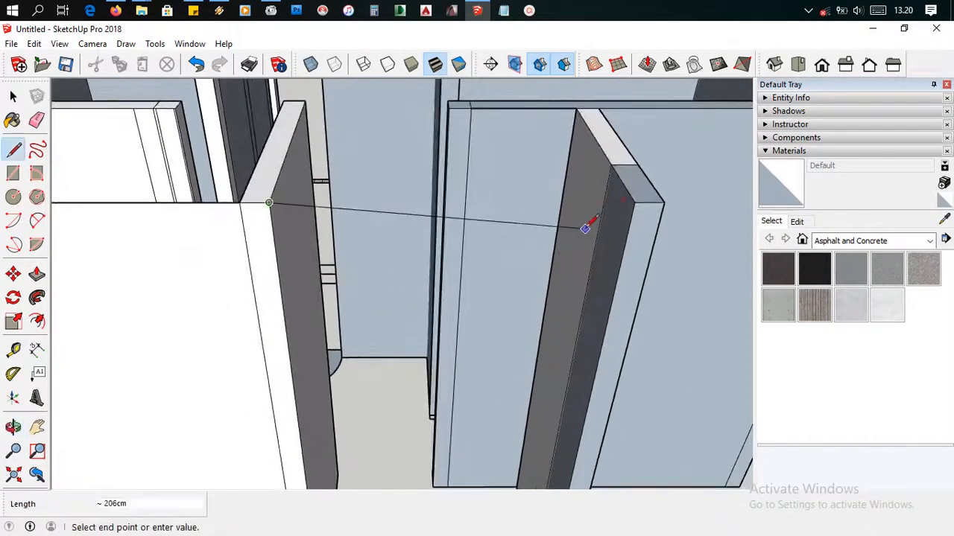
left_click(639, 199)
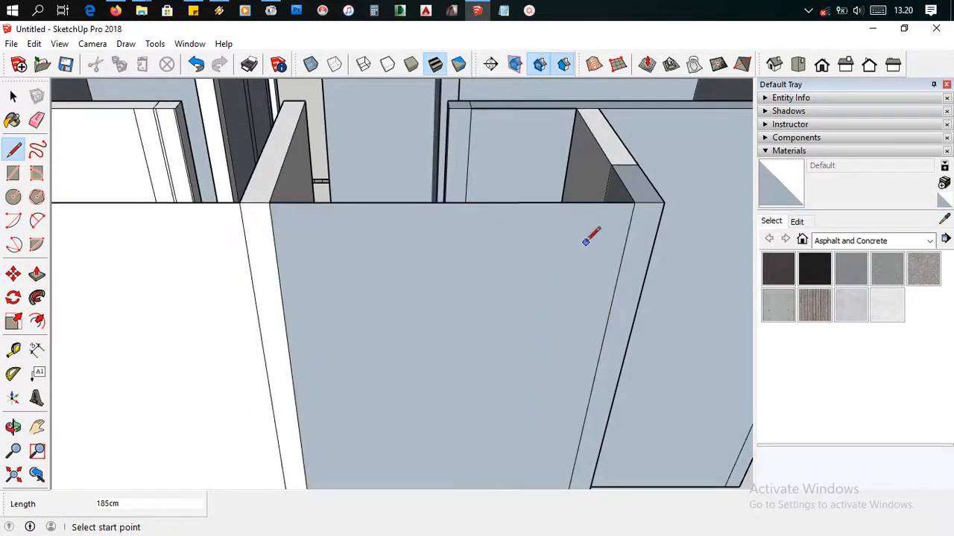
Examine the raised walls, door openings and porch posts from above and from the front.
scroll(566, 246, "down", 5)
mouse_move(581, 261)
middle_mouse_down()
mouse_move(223, 328)
mouse_move(454, 315)
mouse_move(409, 298)
mouse_move(366, 305)
mouse_move(275, 402)
mouse_move(275, 426)
mouse_move(275, 366)
mouse_move(298, 330)
middle_mouse_up()
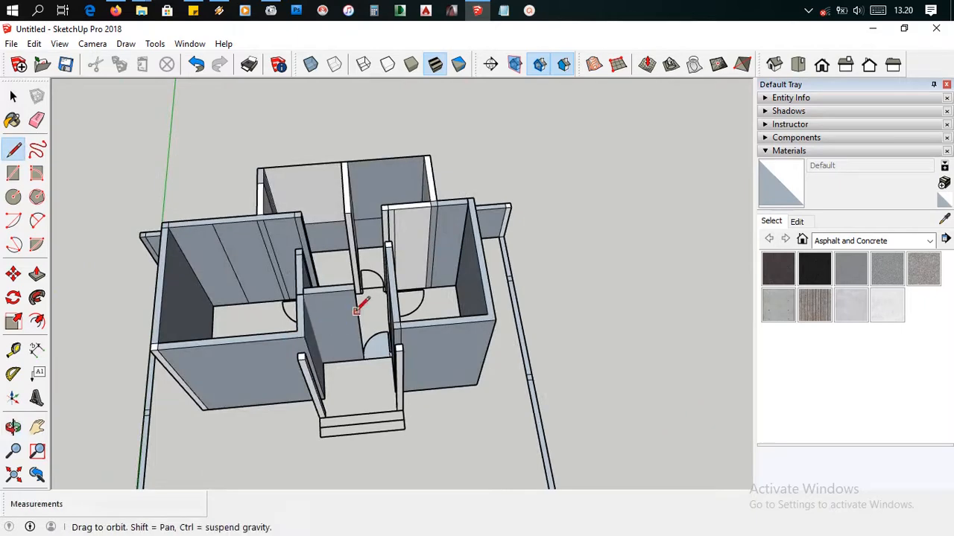
middle_click_drag(356, 310, 341, 390)
scroll(373, 340, "up", 5)
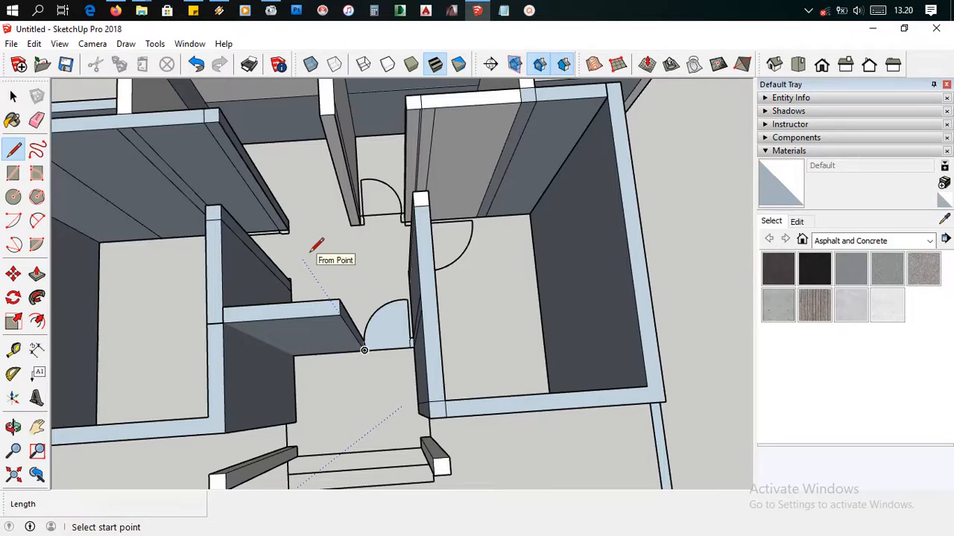
left_click(13, 96)
scroll(443, 309, "down", 5)
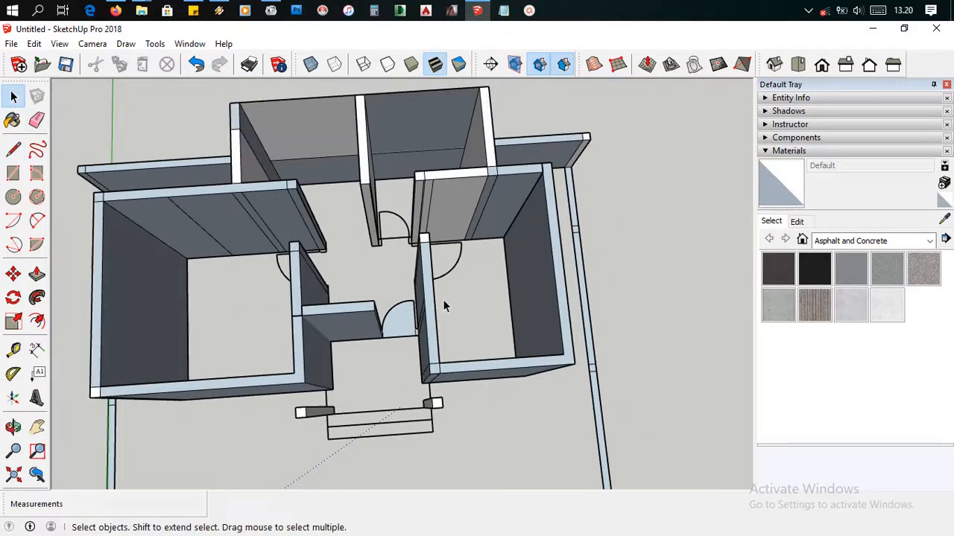
mouse_move(443, 306)
middle_mouse_down()
mouse_move(463, 302)
mouse_move(494, 230)
mouse_move(549, 178)
mouse_move(574, 283)
mouse_move(606, 117)
mouse_move(454, 251)
mouse_move(490, 298)
mouse_move(748, 258)
mouse_move(663, 332)
mouse_move(498, 387)
mouse_move(450, 364)
mouse_move(410, 385)
mouse_move(387, 381)
mouse_move(402, 362)
mouse_move(310, 344)
middle_mouse_up()
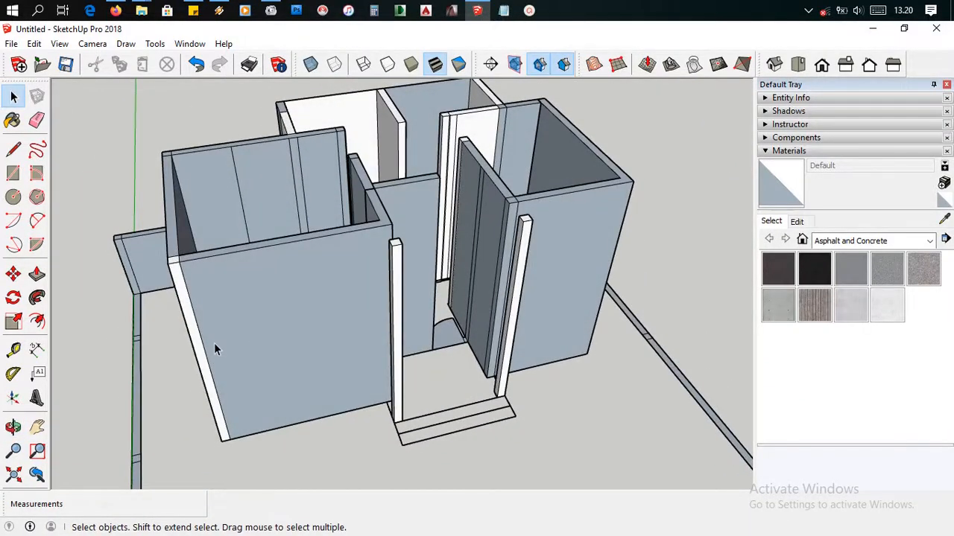
Hide the three vertical edges at the outer front corner of the closed front room beside the porch.
mouse_move(214, 348)
middle_mouse_down()
mouse_move(256, 316)
mouse_move(316, 322)
middle_mouse_up()
scroll(255, 327, "up", 3)
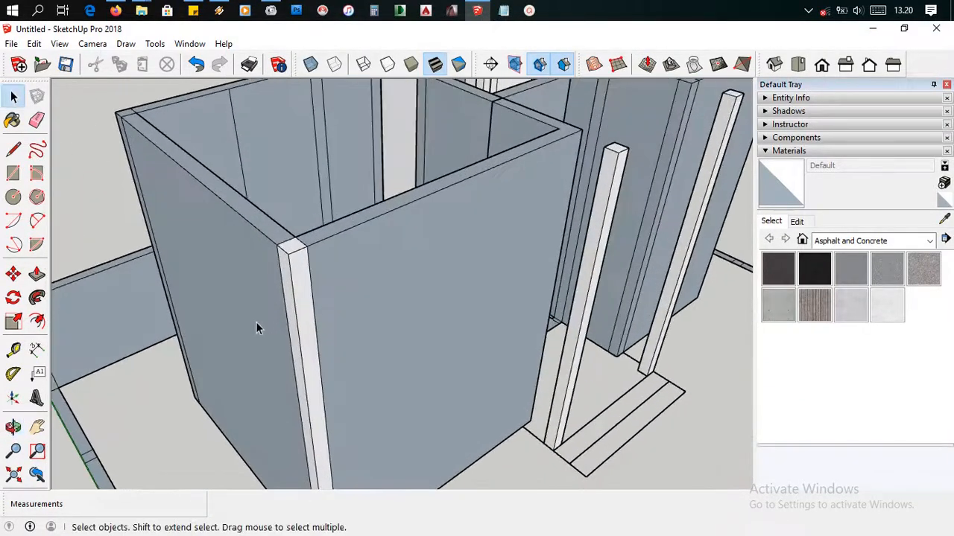
left_click(314, 299)
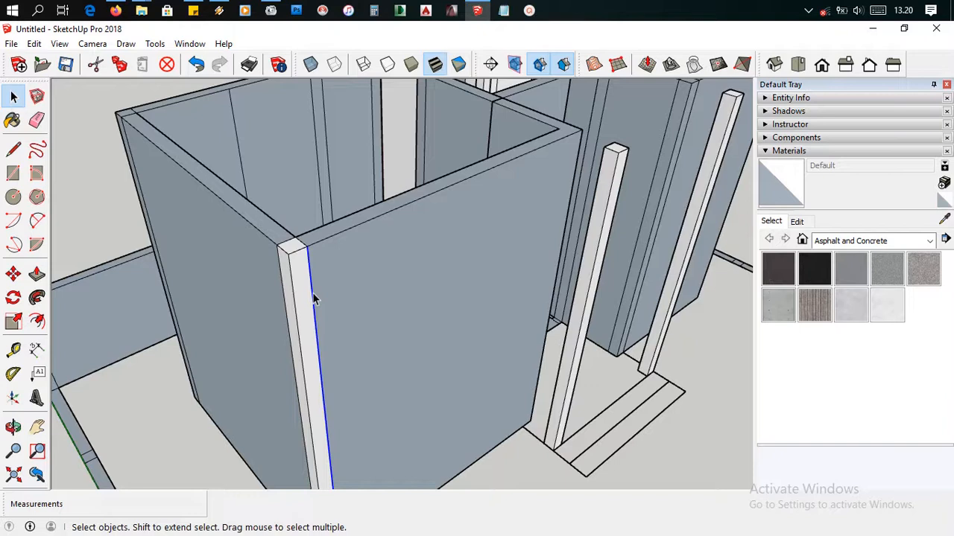
right_click(314, 298)
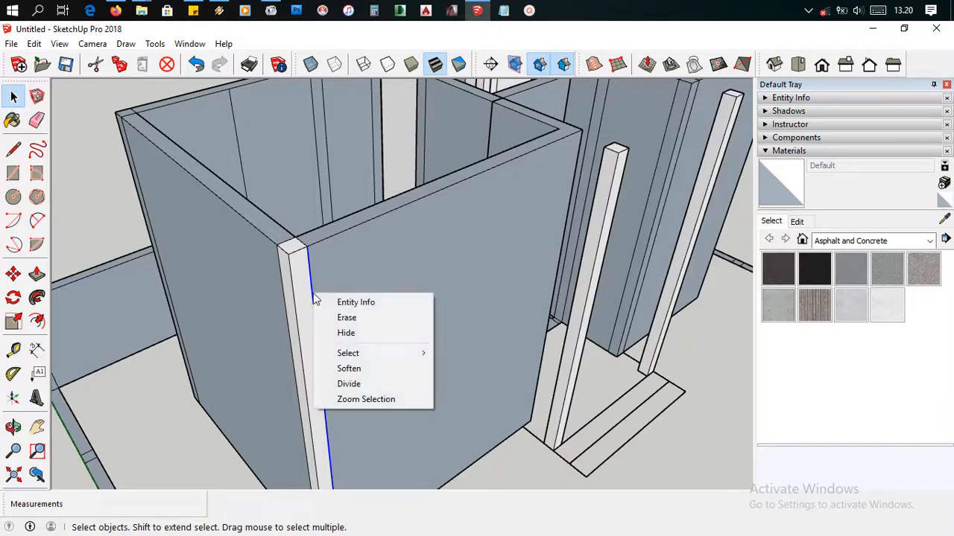
left_click(347, 332)
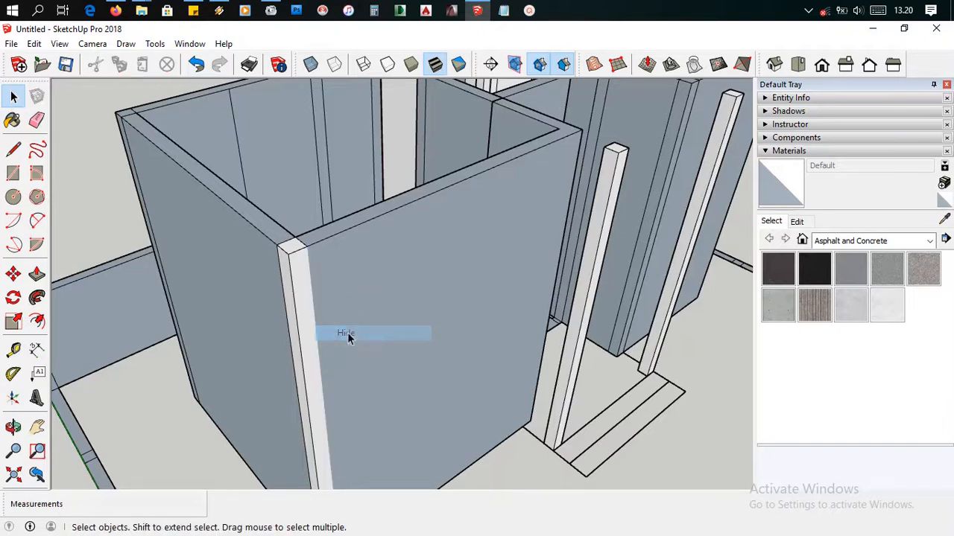
right_click(298, 336)
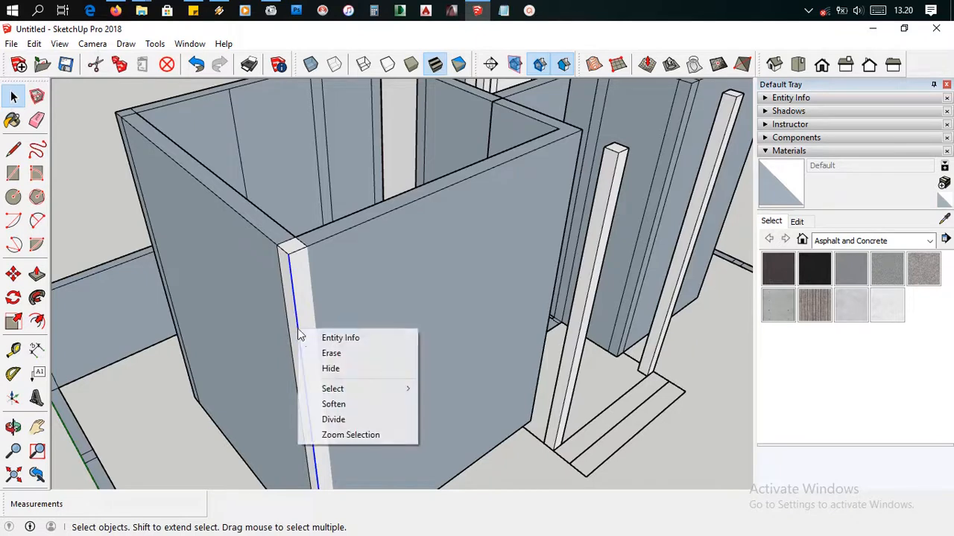
left_click(328, 369)
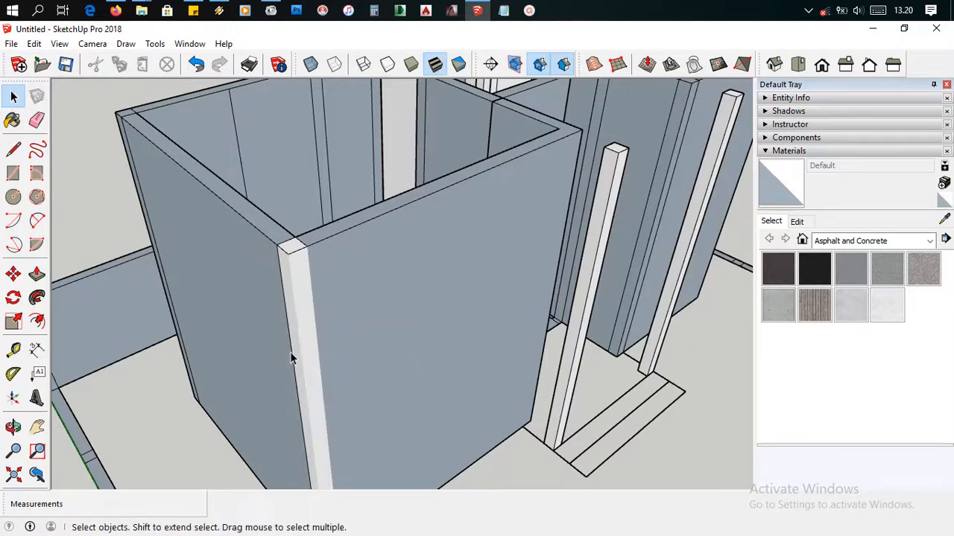
right_click(290, 355)
left_click(328, 390)
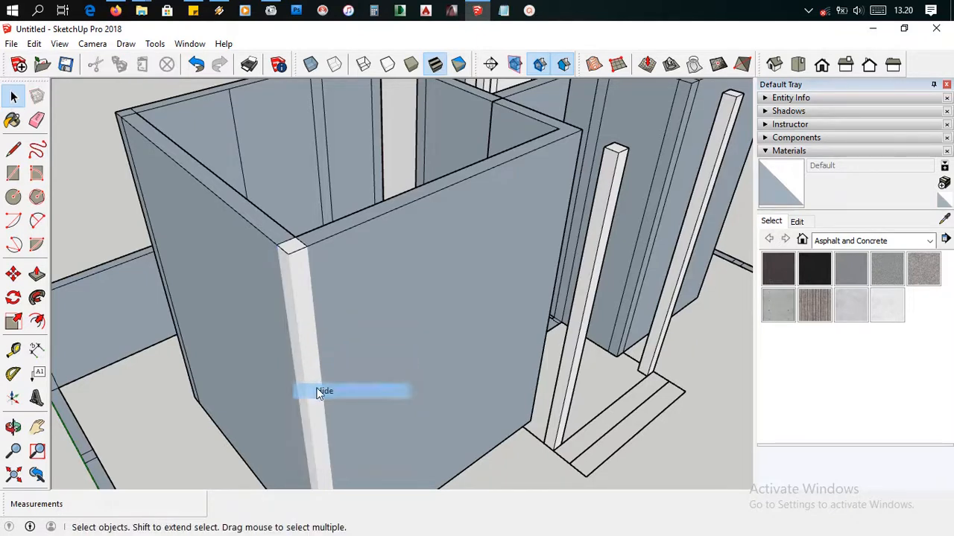
Hide the vertical seam line near the rear end of that room's outer side wall.
scroll(335, 372, "down", 1)
middle_click_drag(335, 371, 545, 311)
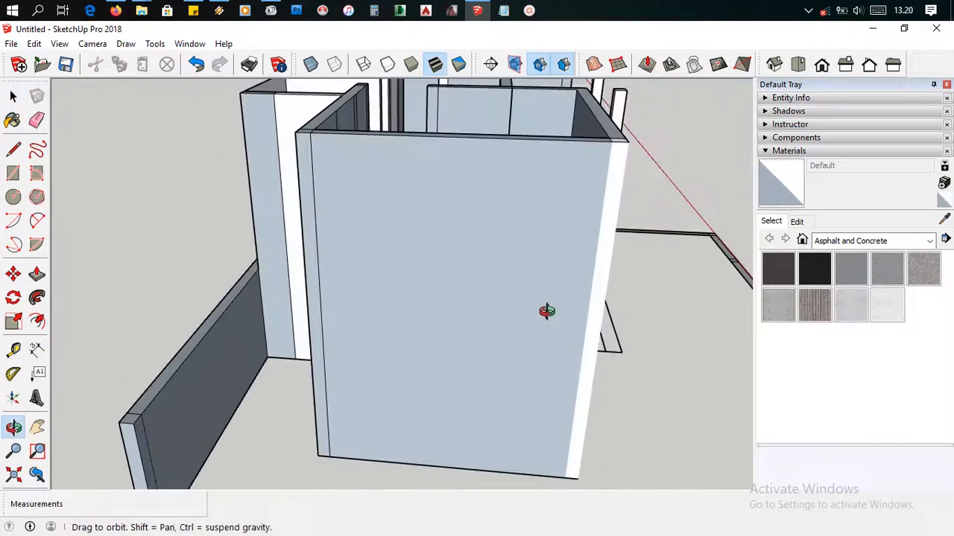
left_click(319, 254)
right_click(319, 257)
left_click(340, 295)
Select the vertical edges along the rear walls, from the room's outer rear corner to the seams between the two gap-closing faces.
scroll(327, 303, "down", 1)
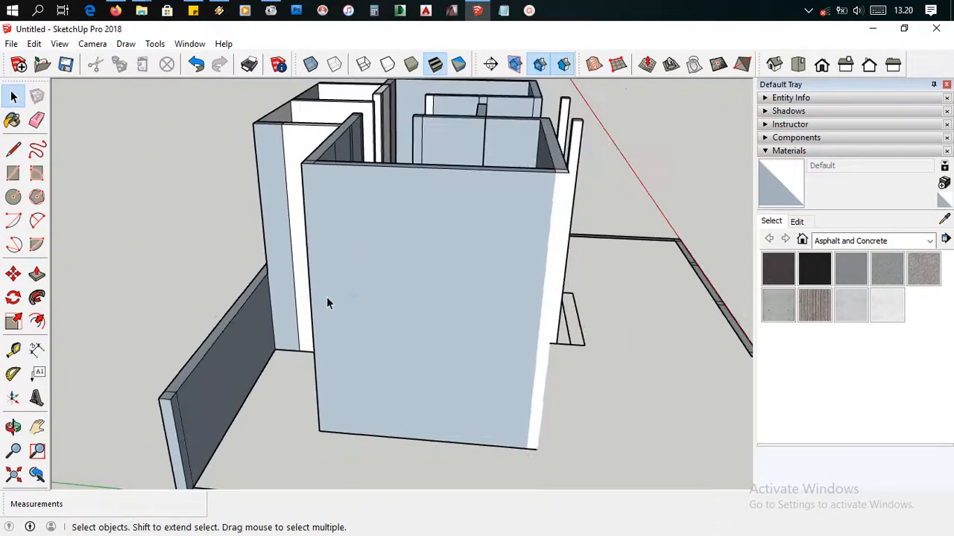
middle_click_drag(327, 303, 587, 283)
scroll(586, 269, "up", 3)
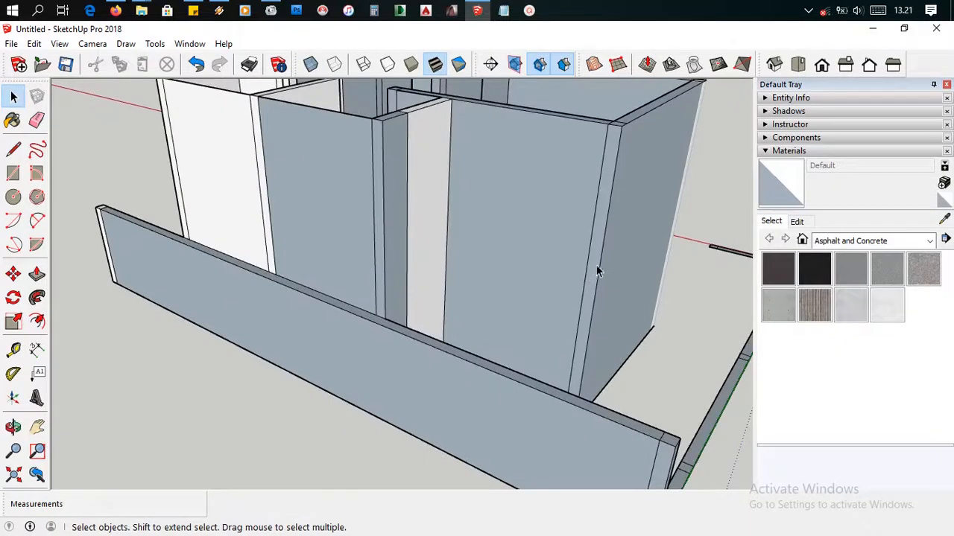
left_click(589, 270)
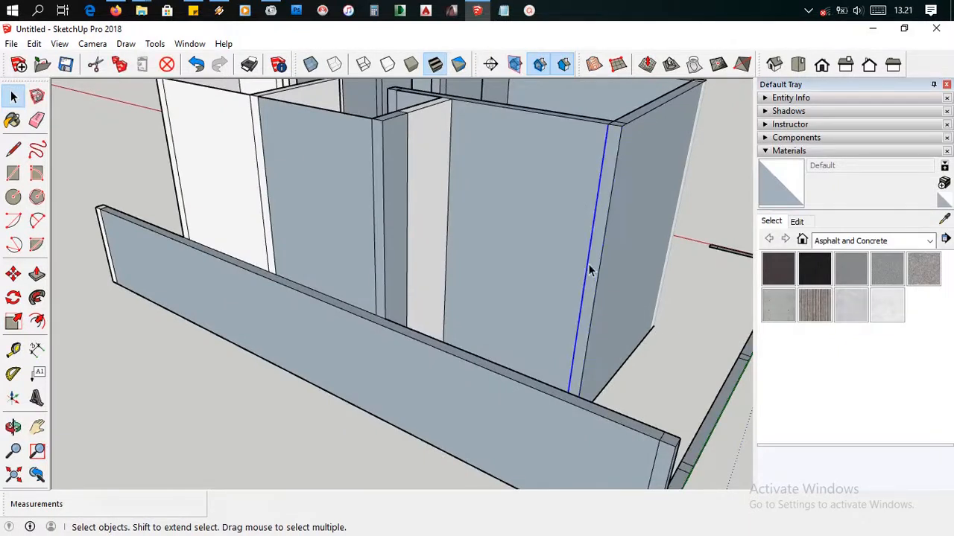
left_click(597, 277, "ctrl")
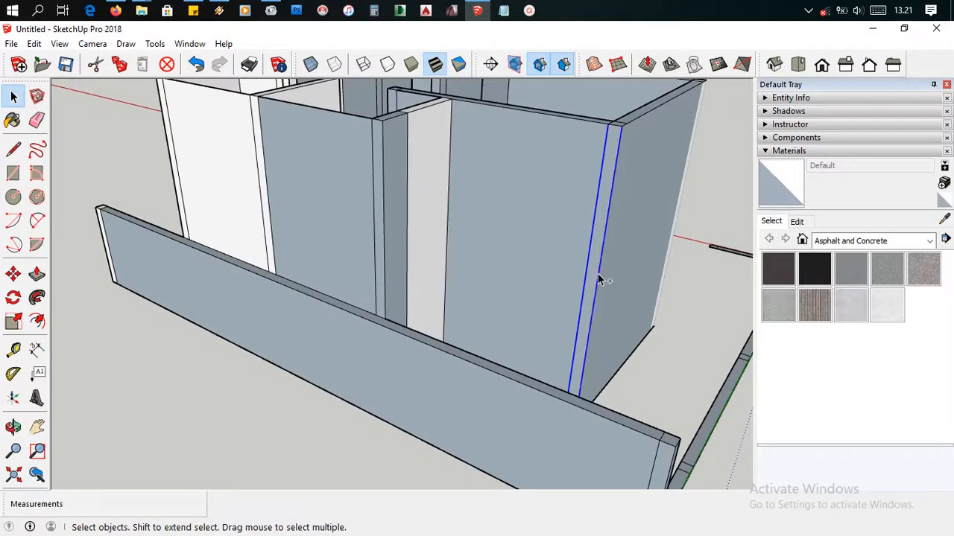
left_click(447, 236, "ctrl")
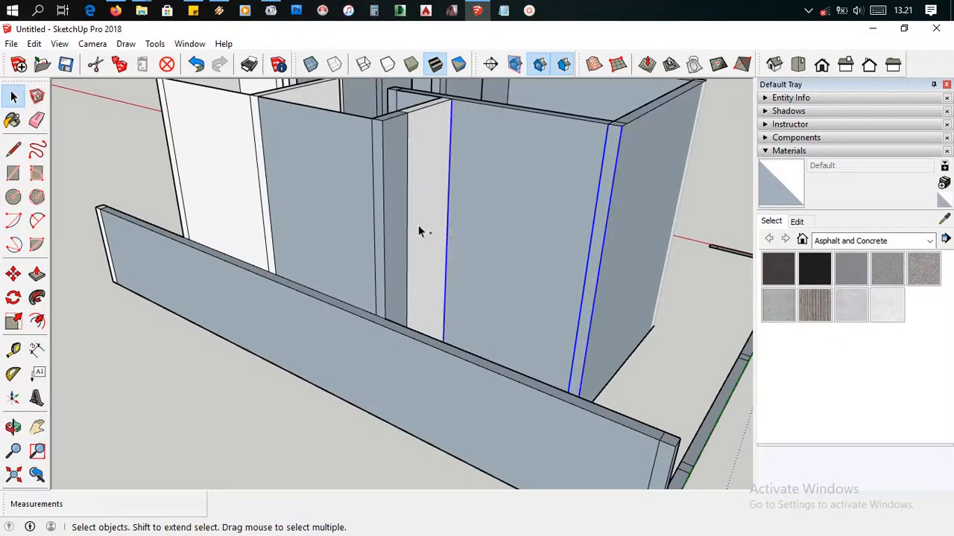
left_click(383, 240, "ctrl")
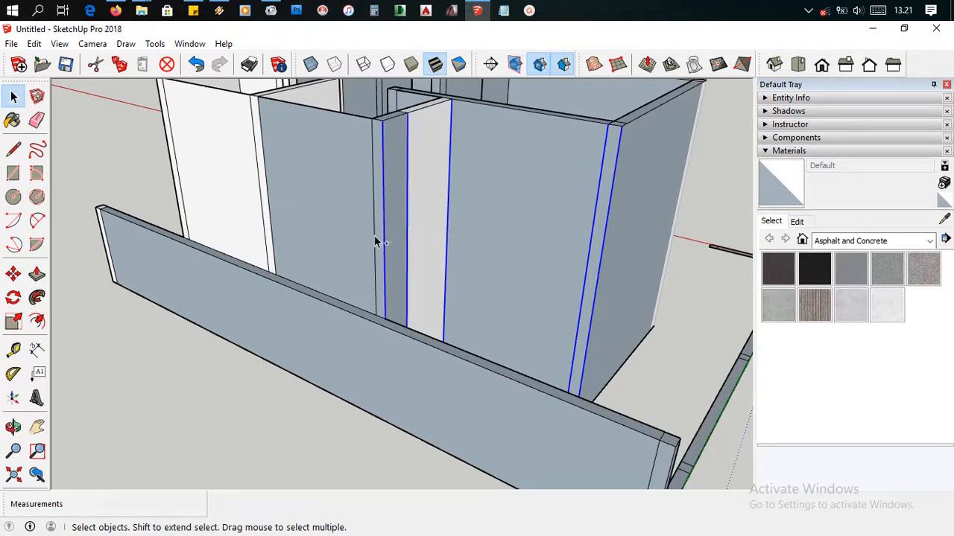
left_click(374, 235, "ctrl")
left_click(269, 225, "ctrl")
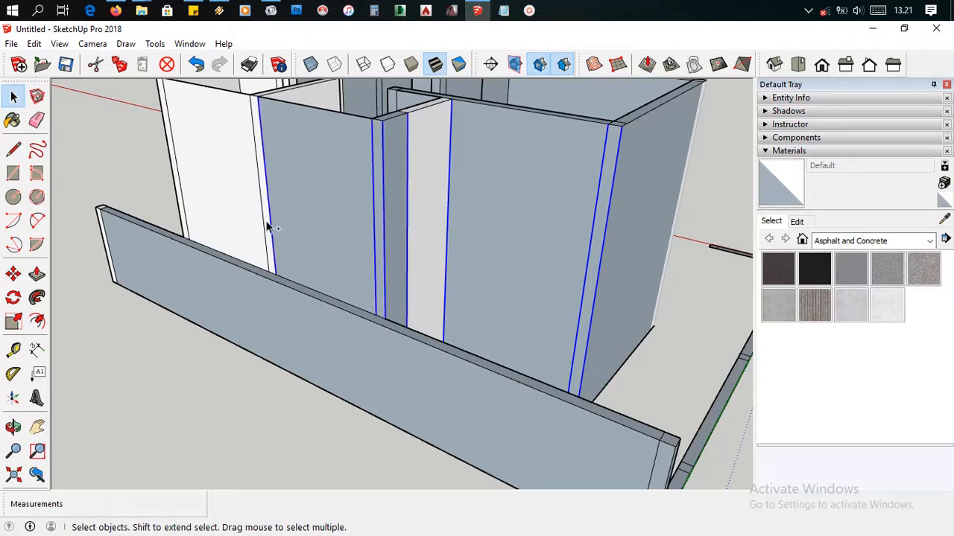
left_click(259, 221, "ctrl")
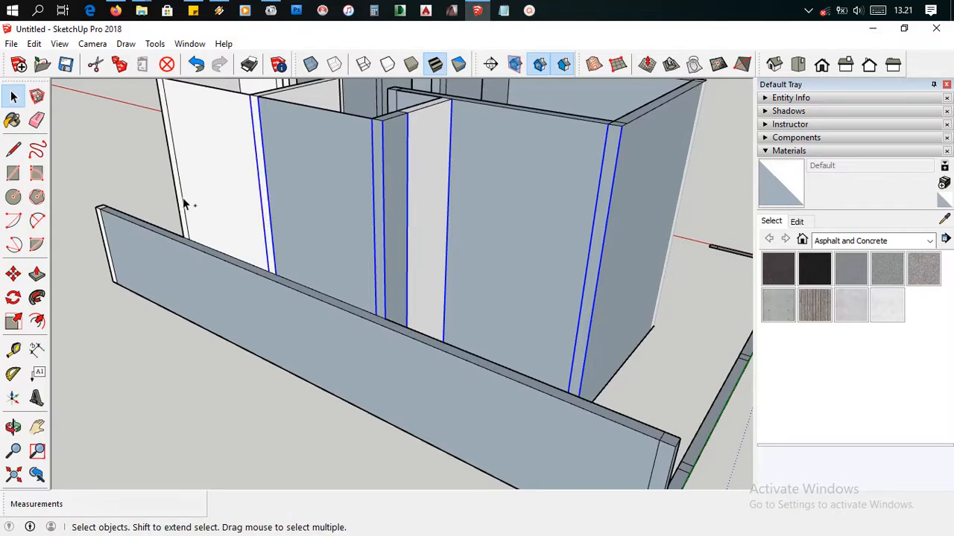
Add the vertical edges of the bathroom's projecting rear corner and the neighbouring room's rear wall to the selection.
middle_click_drag(187, 205, 336, 248)
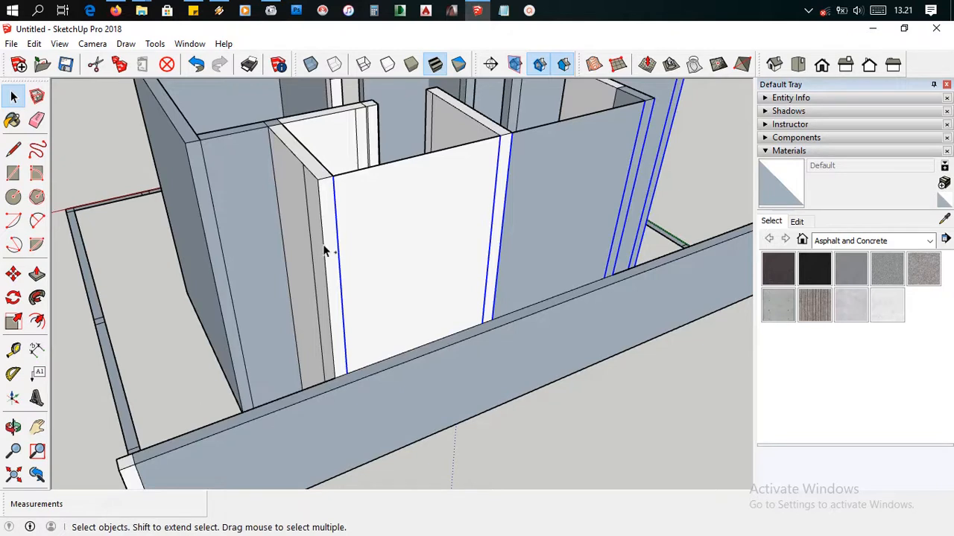
left_click(313, 250, "ctrl")
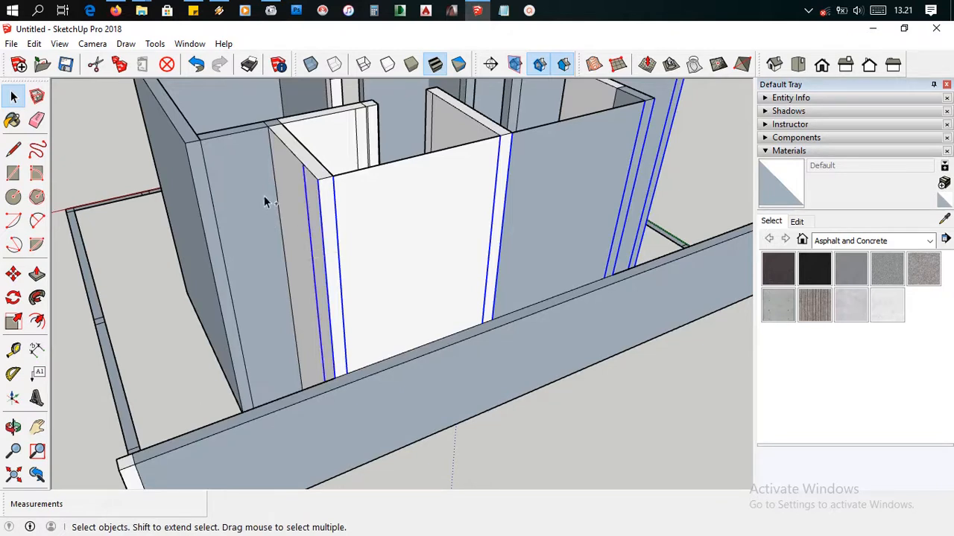
left_click(279, 202, "ctrl")
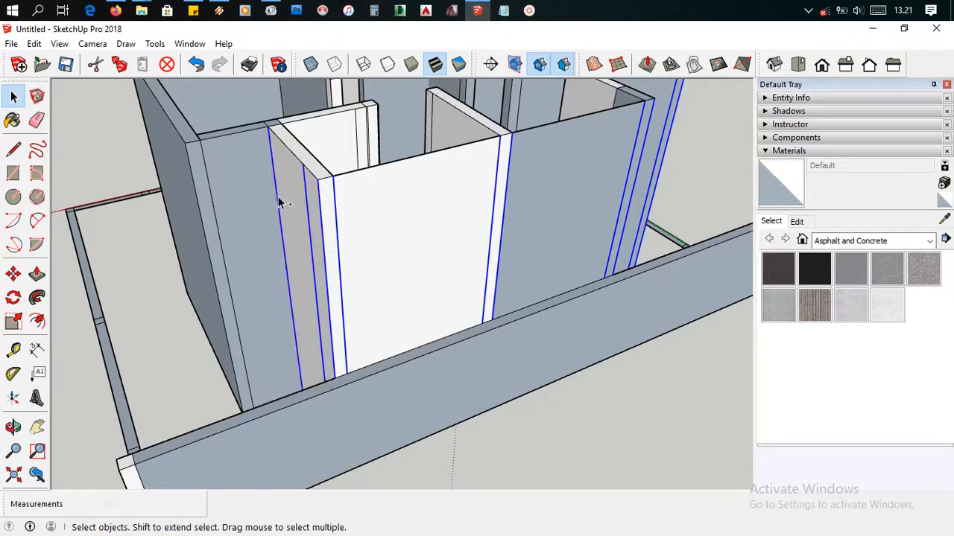
left_click(213, 216, "ctrl")
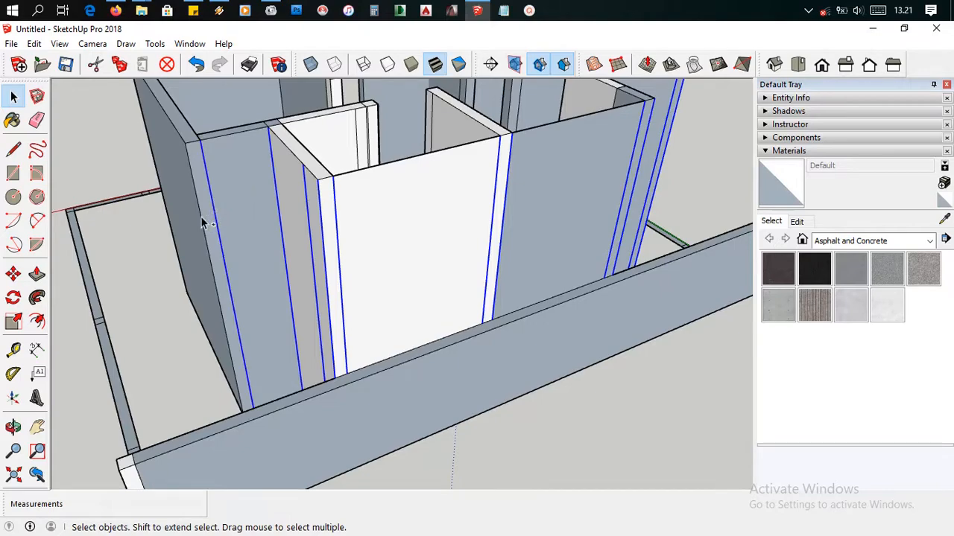
Add the other front room's outer front corner edge and the vertical edges at its porch-side front corner to the selection.
middle_click_drag(204, 222, 560, 274)
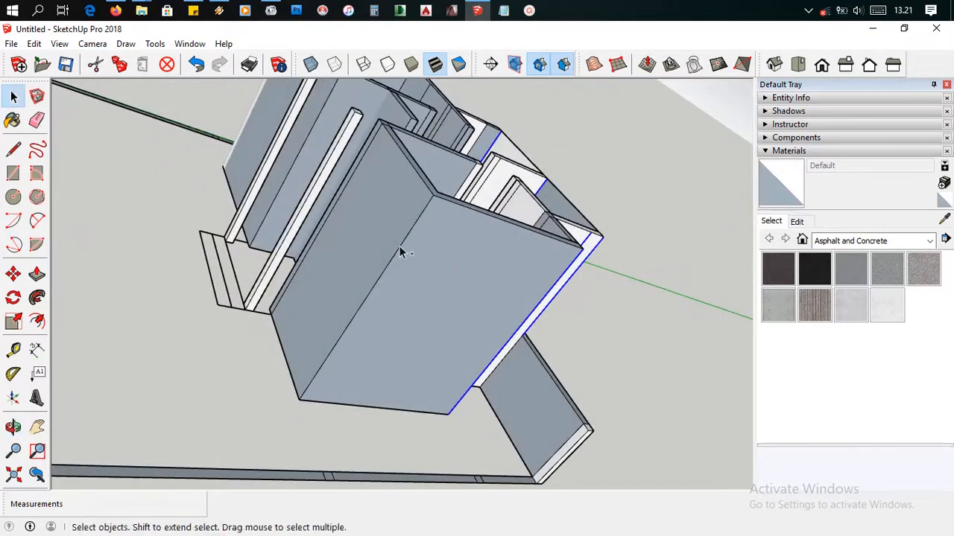
scroll(403, 255, "down", 3)
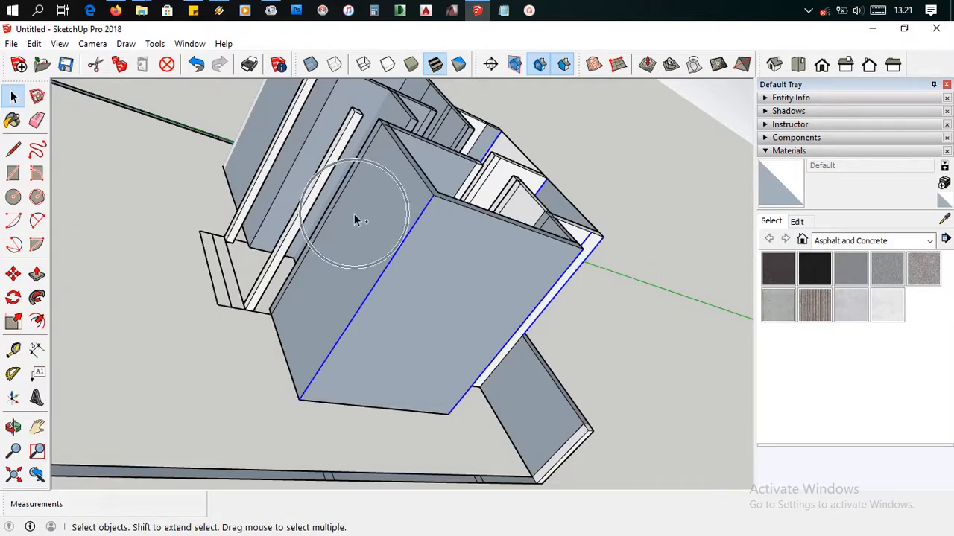
middle_click_drag(355, 217, 449, 273)
scroll(432, 266, "up", 4)
scroll(406, 263, "up", 2)
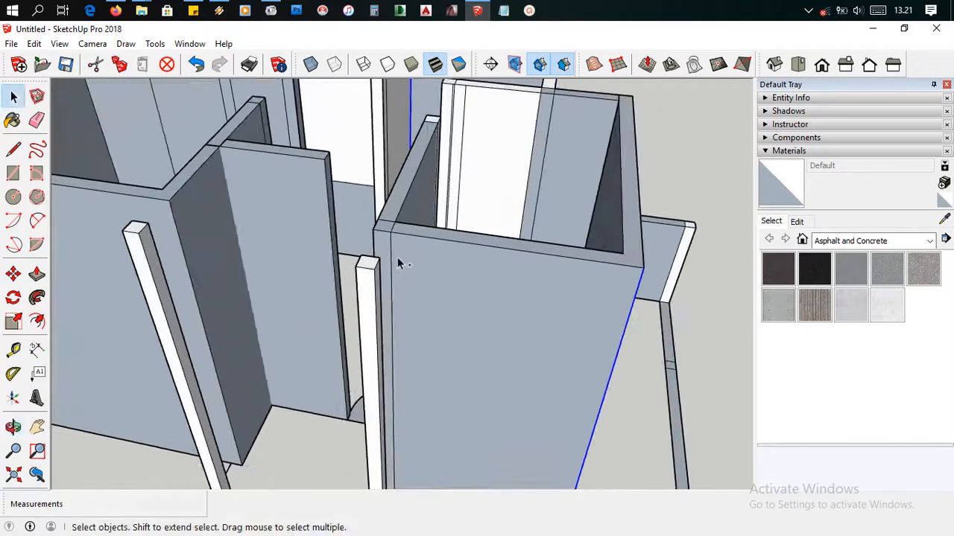
left_click(392, 261, "ctrl")
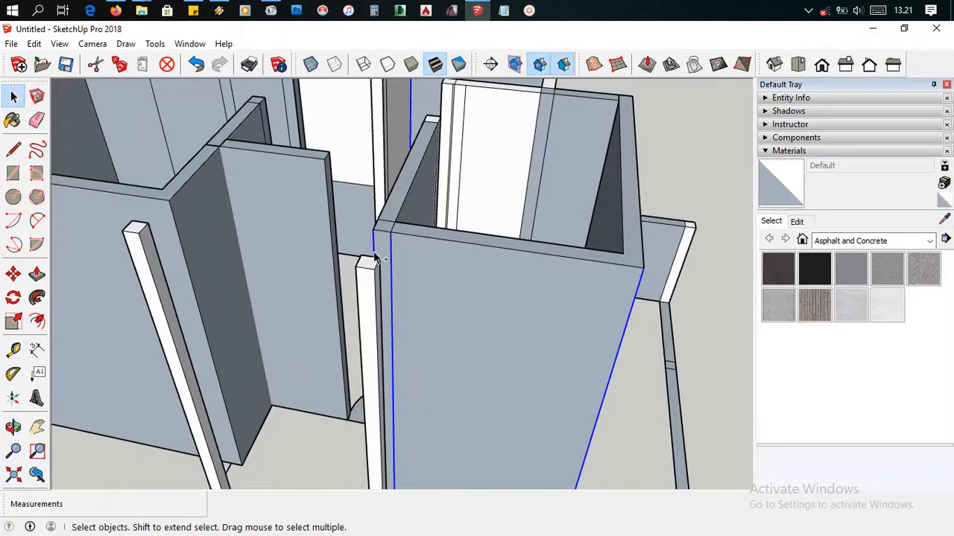
Add the vertical edges along the same room's side wall facing the entrance passage to the selection.
middle_click_drag(365, 268, 526, 265)
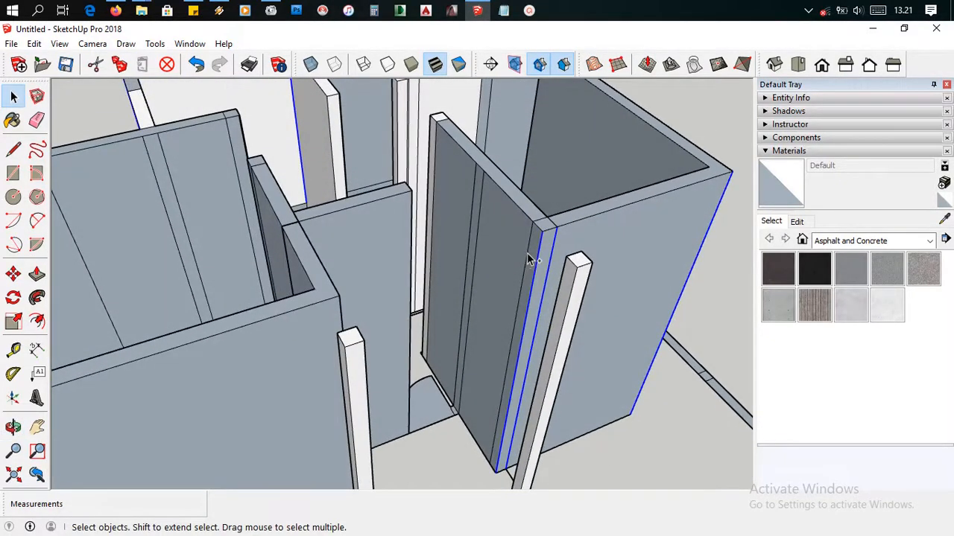
left_click(525, 257, "ctrl")
left_click(433, 191, "ctrl")
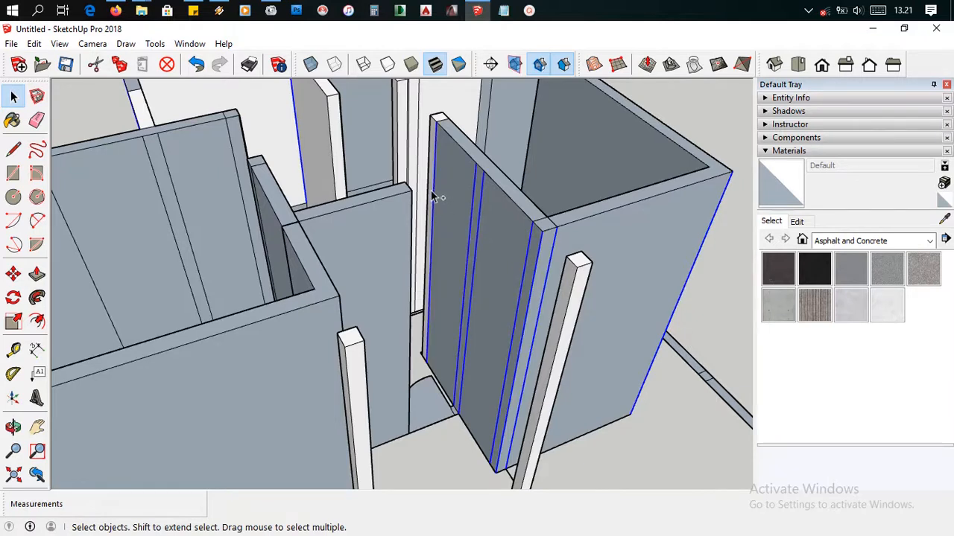
left_click(428, 195, "ctrl")
Add the entrance wall's end edge and the corner edge behind the porch post to the selection and hide all selected edges.
middle_click_drag(424, 227, 359, 205)
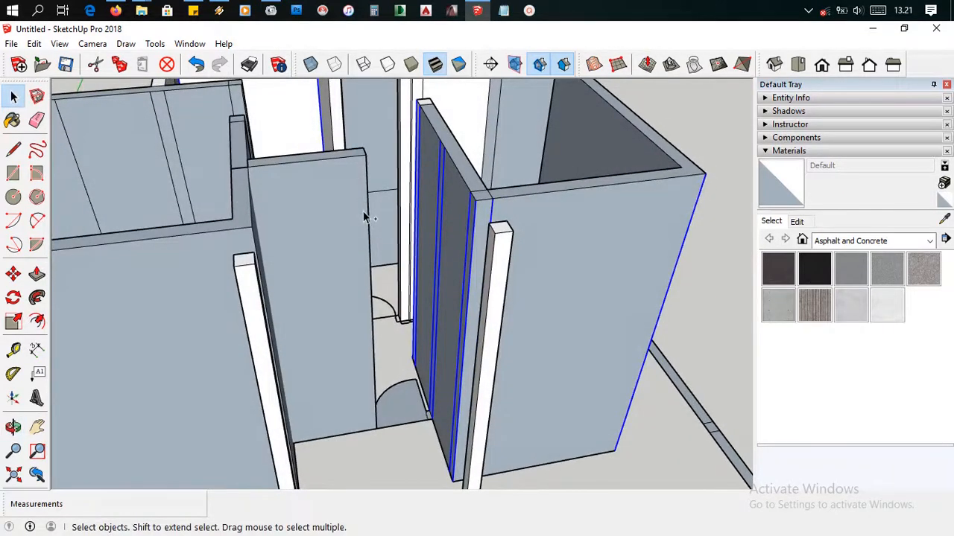
scroll(363, 216, "up", 2)
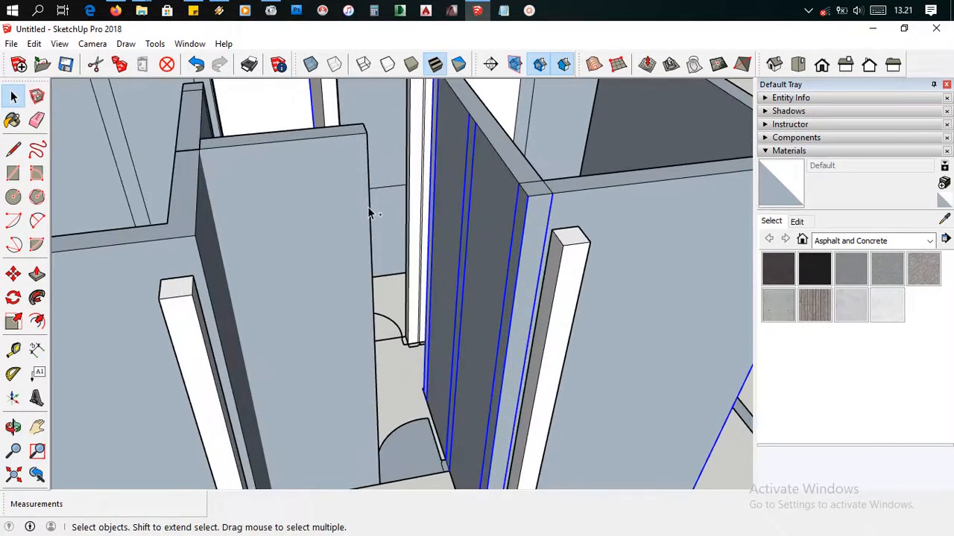
left_click(368, 160, "ctrl")
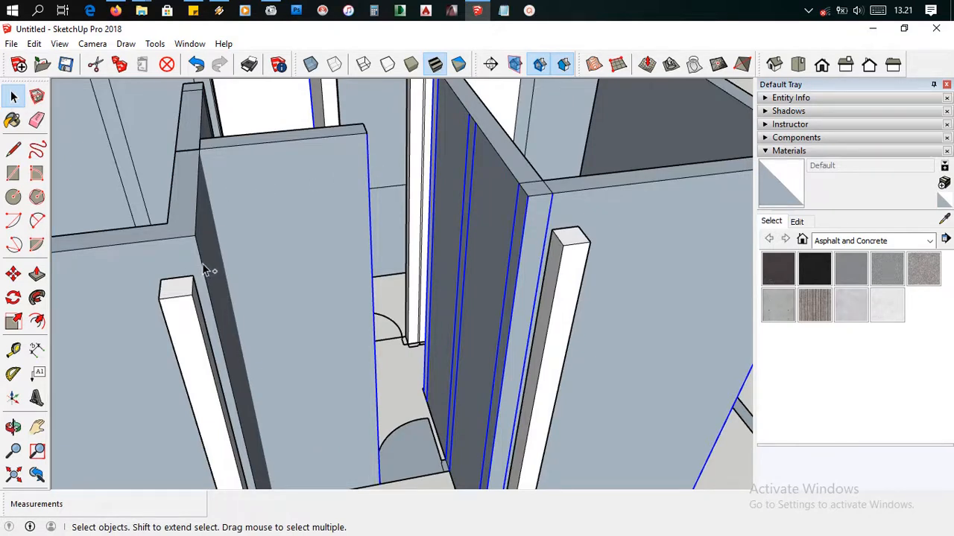
mouse_move(269, 257)
middle_mouse_down()
mouse_move(176, 251)
mouse_move(278, 244)
middle_mouse_up()
scroll(241, 252, "down", 4)
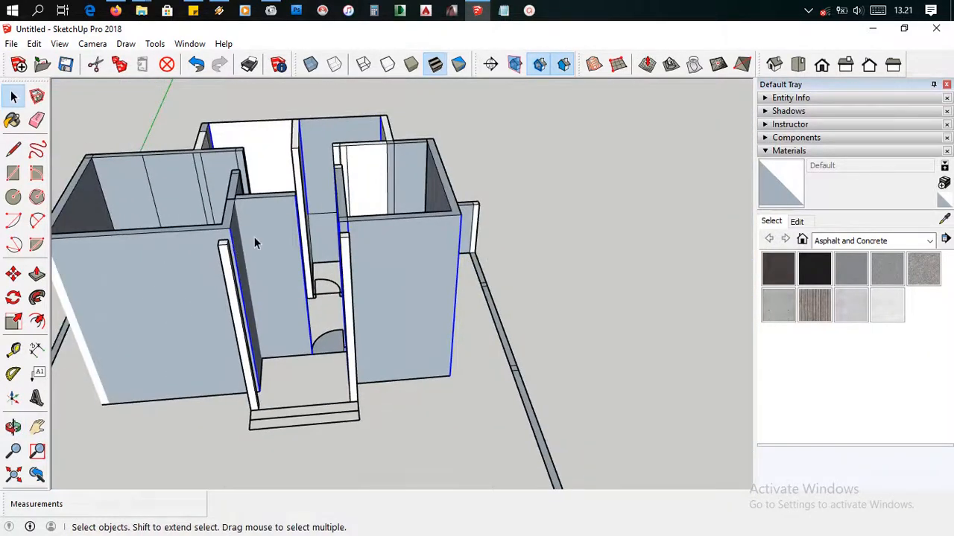
scroll(254, 237, "up", 5)
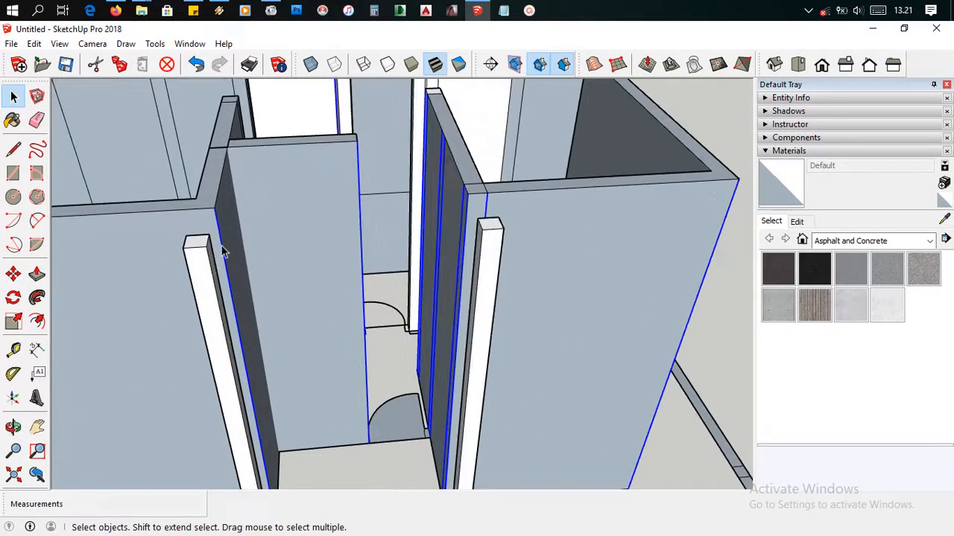
right_click(223, 252)
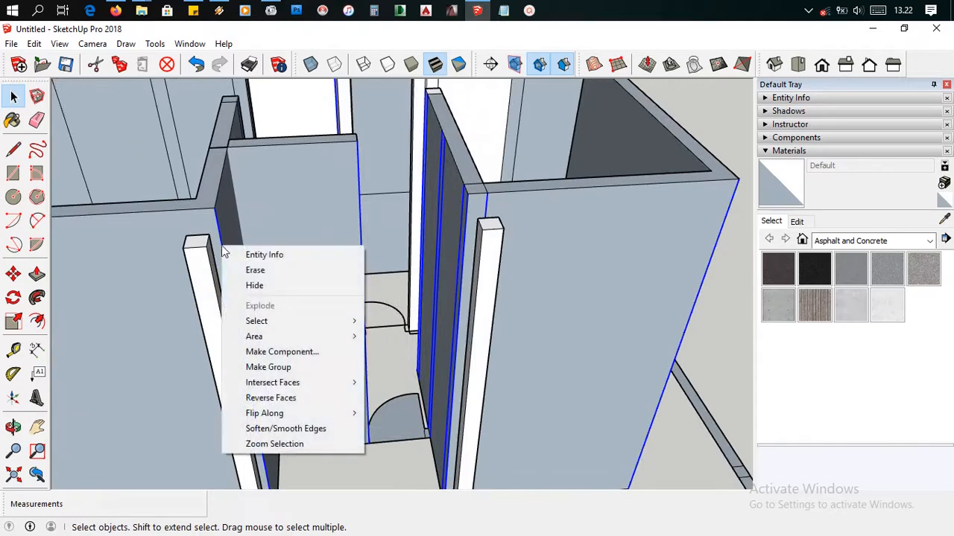
left_click(254, 285)
Hide the remaining vertical edge on the room wall facing the entrance passage.
scroll(259, 291, "down", 5)
middle_click_drag(363, 277, 552, 282)
right_click(442, 251)
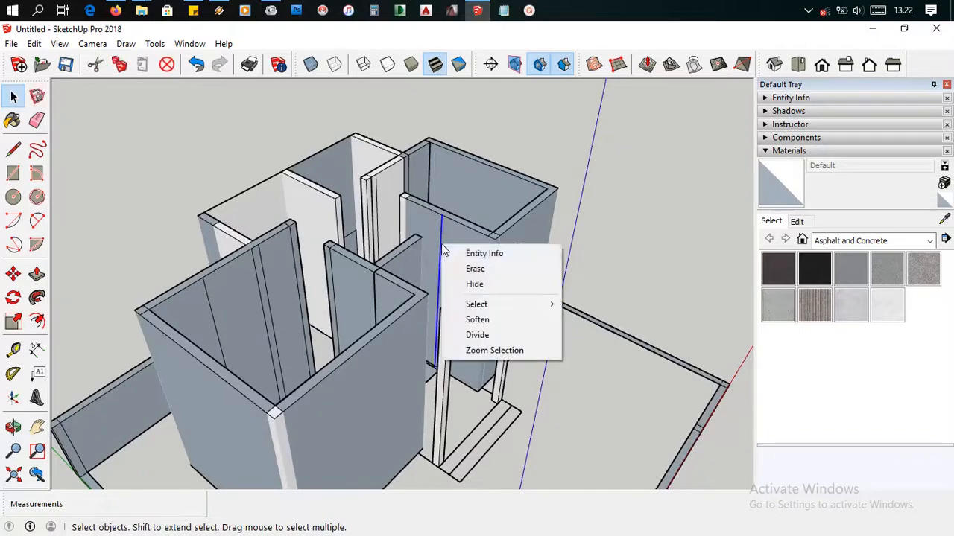
left_click(472, 284)
Examine the outer walls and entrance from the side and front for remaining vertical seam lines.
middle_click_drag(473, 283, 93, 230)
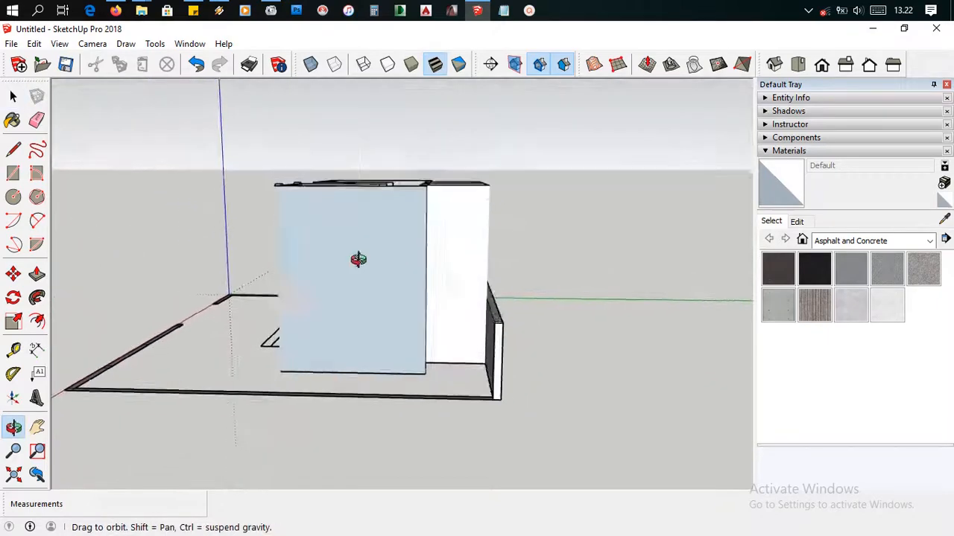
middle_click_drag(358, 259, 530, 309)
scroll(530, 310, "down", 3)
middle_click_drag(526, 348, 368, 240)
scroll(483, 236, "up", 3)
scroll(452, 235, "up", 2)
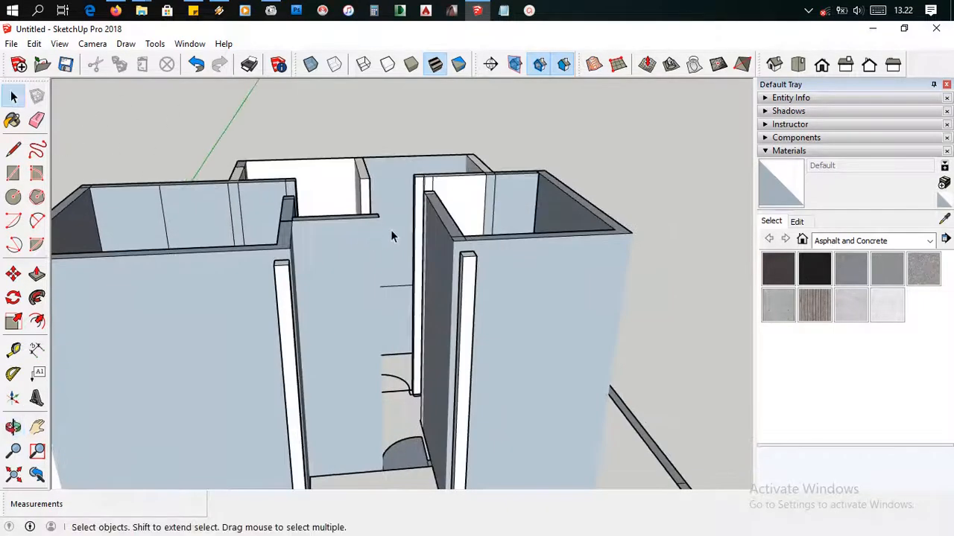
Draw a vertical line about 400 cm long down the free end of the entrance wall, from its upper corner to the floor endpoint.
scroll(362, 238, "up", 3)
middle_click_drag(404, 281, 398, 261)
left_click(387, 236)
right_click(386, 234)
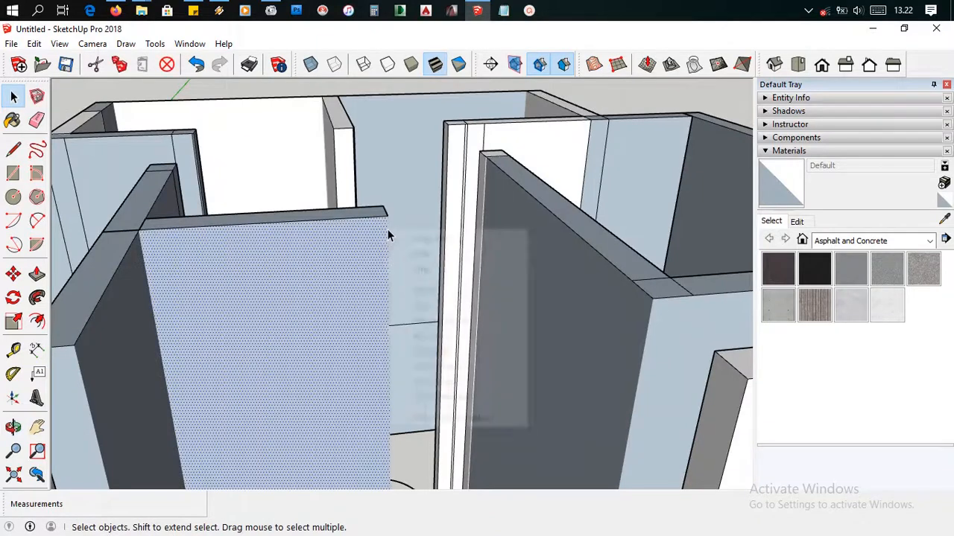
left_click(418, 209)
left_click(13, 149)
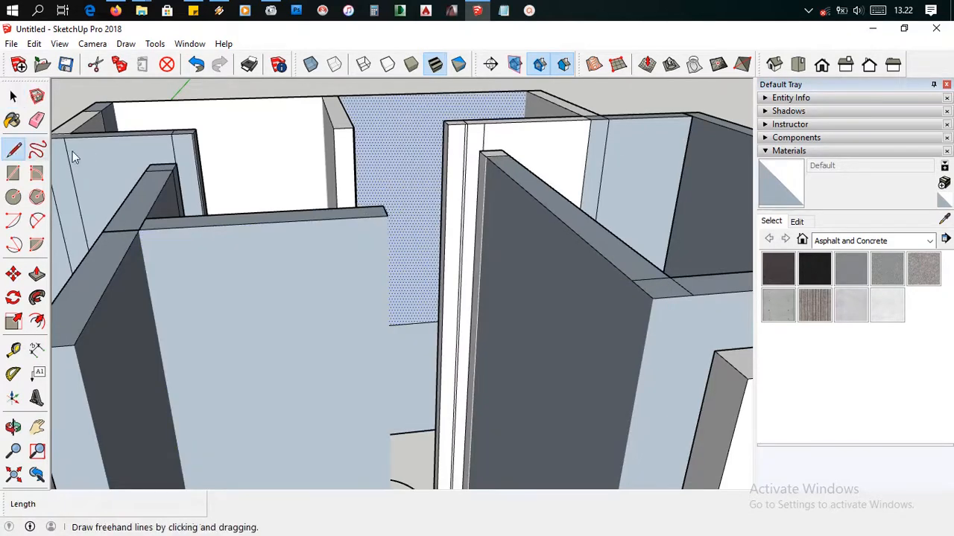
left_click(387, 215)
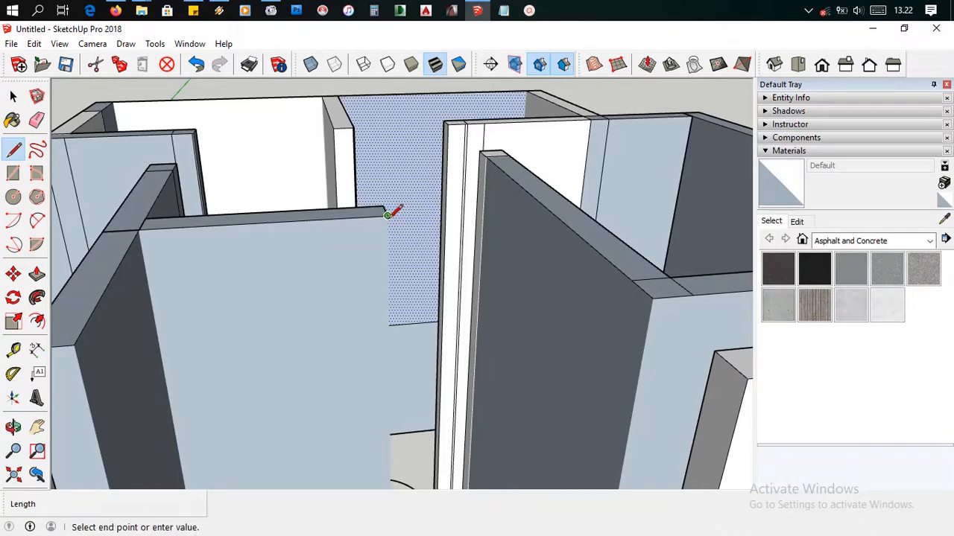
scroll(392, 313, "down", 3)
scroll(398, 402, "up", 4)
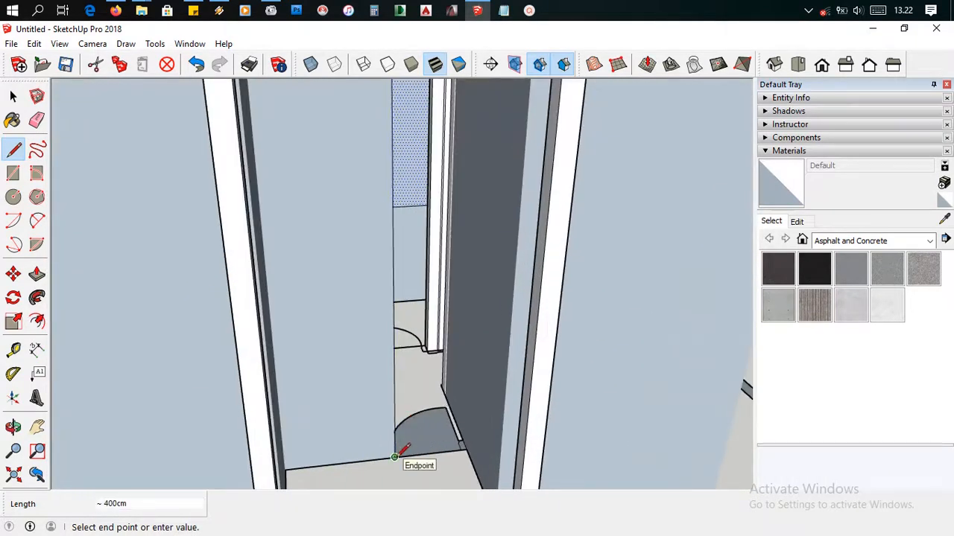
left_click(394, 456)
scroll(440, 328, "down", 5)
key("space")
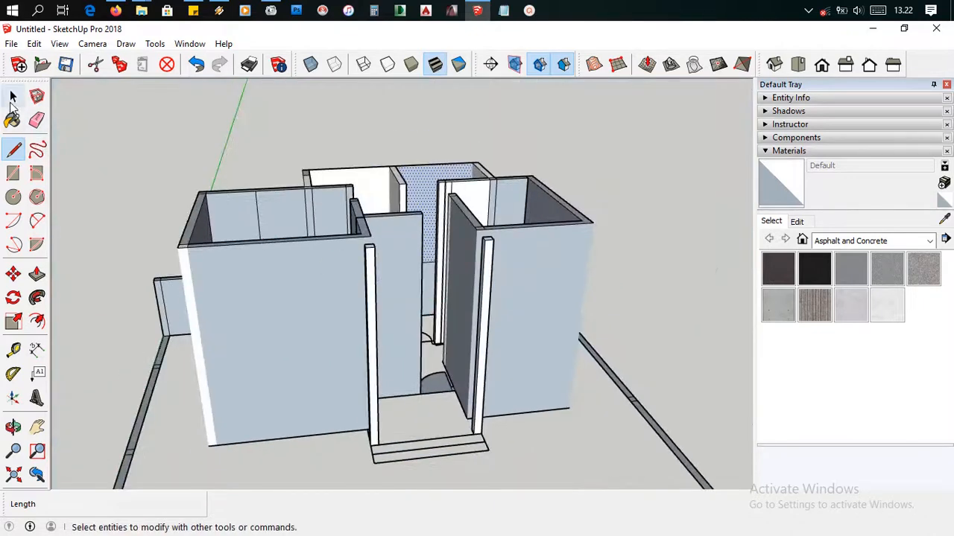
Draw the missing vertical edge at the outer front corner of the smaller room beside the entrance, from wall top to ground.
middle_click_drag(242, 255, 394, 255)
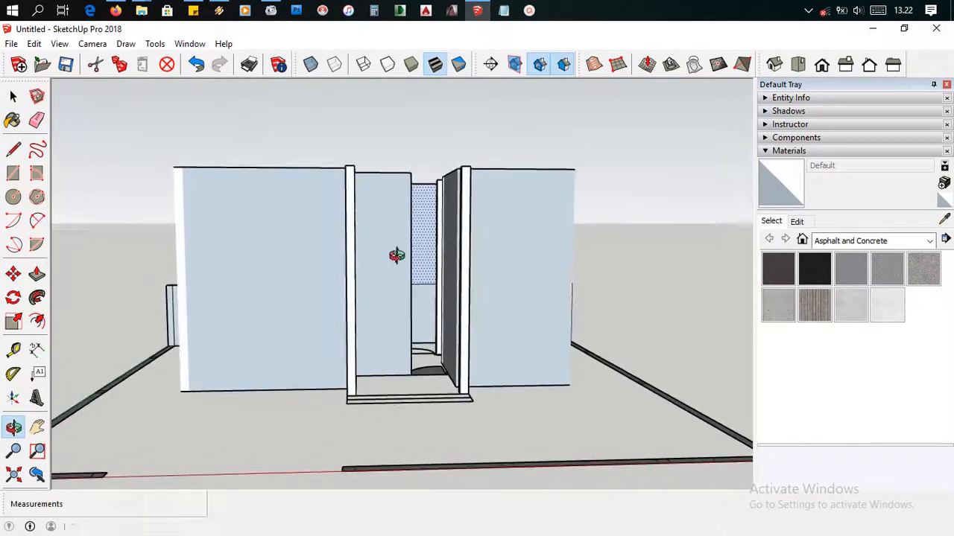
middle_click_drag(482, 266, 558, 267)
scroll(559, 268, "up", 3)
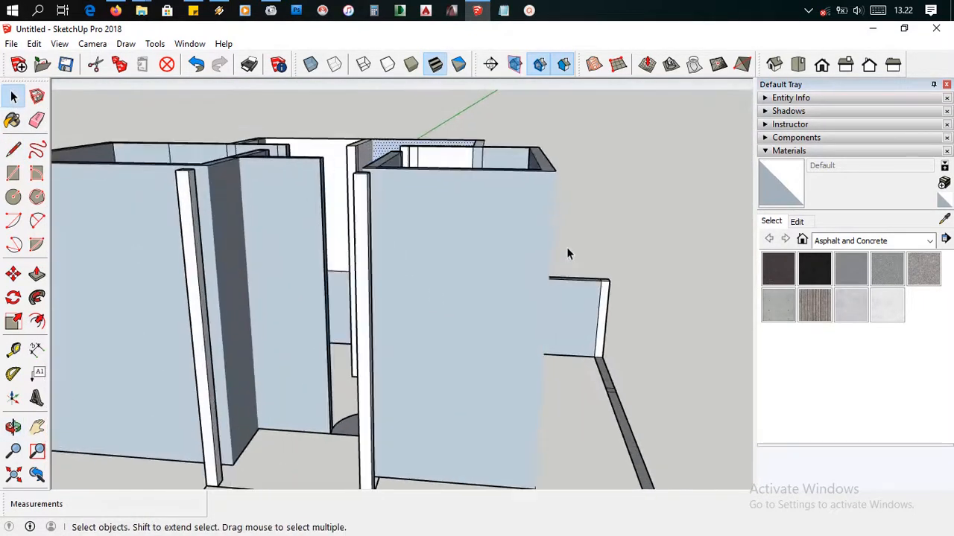
scroll(469, 257, "down", 5)
middle_click_drag(427, 258, 458, 257)
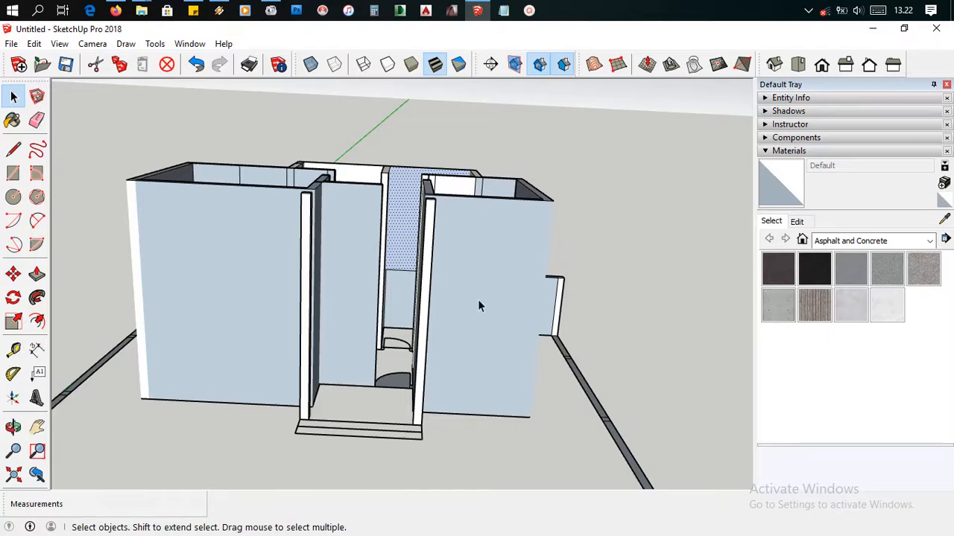
middle_click_drag(560, 330, 447, 315)
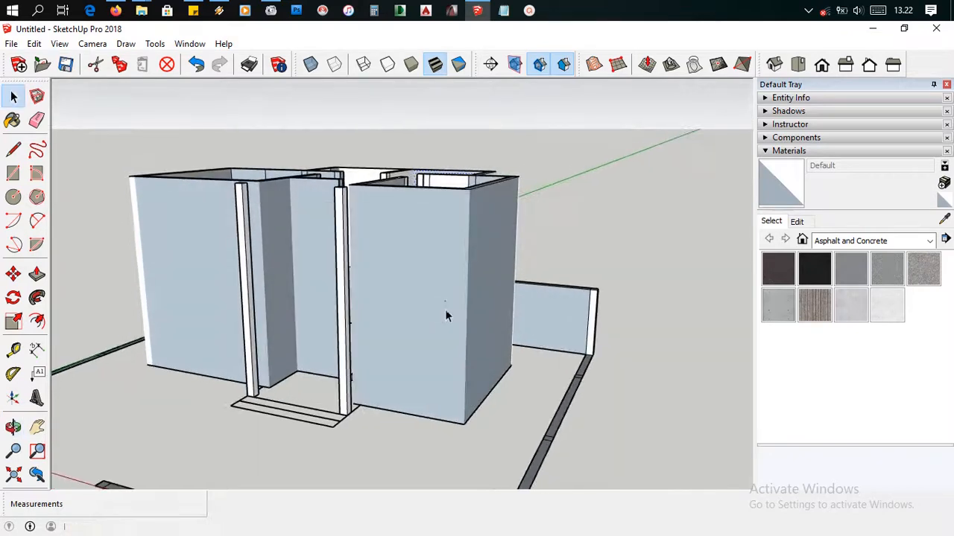
left_click(14, 151)
middle_click_drag(462, 193, 496, 249)
scroll(521, 217, "up", 3)
left_click(510, 227)
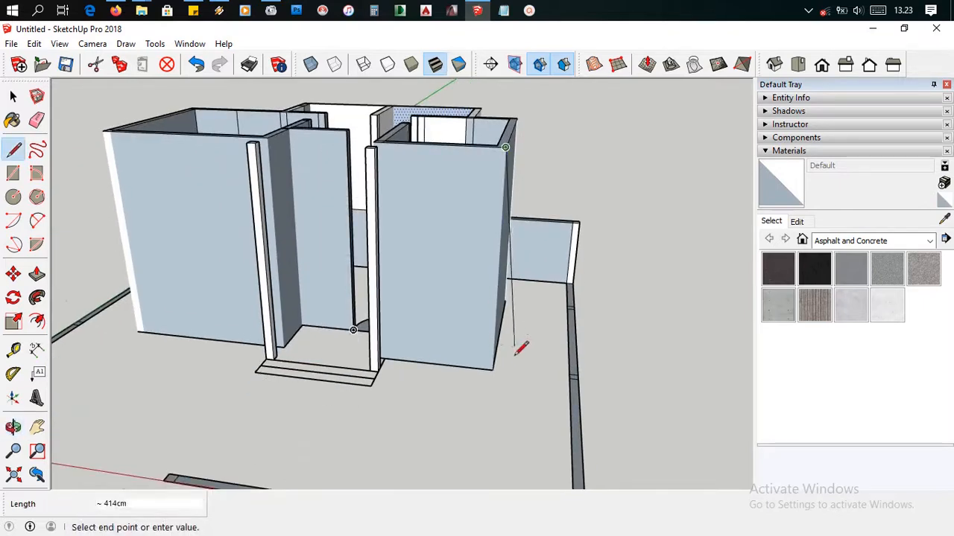
scroll(514, 351, "up", 3)
left_click(491, 372)
Draw the missing vertical edge at the rear outer corner of the same smaller room, from wall top to ground.
scroll(524, 325, "down", 4)
middle_click_drag(523, 325, 12, 321)
scroll(384, 98, "up", 3)
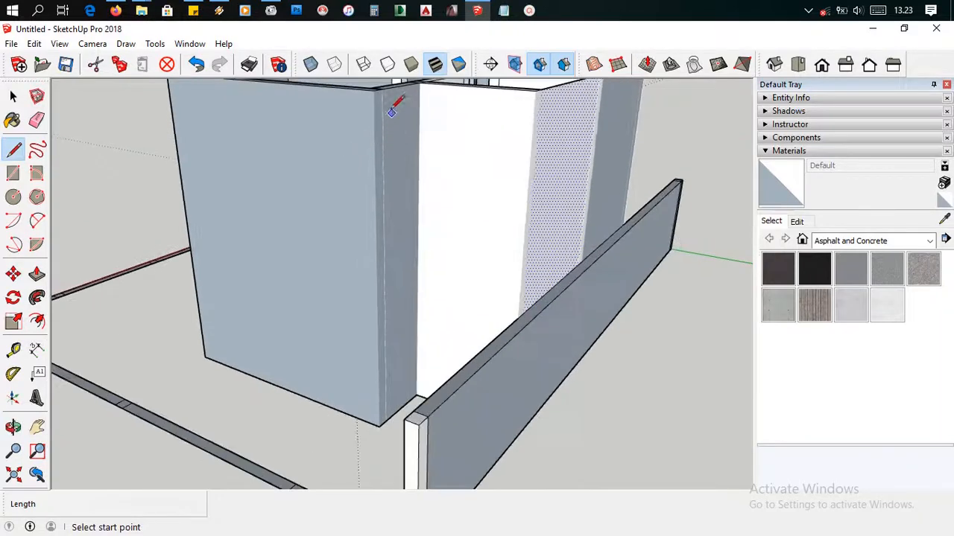
left_click(374, 90)
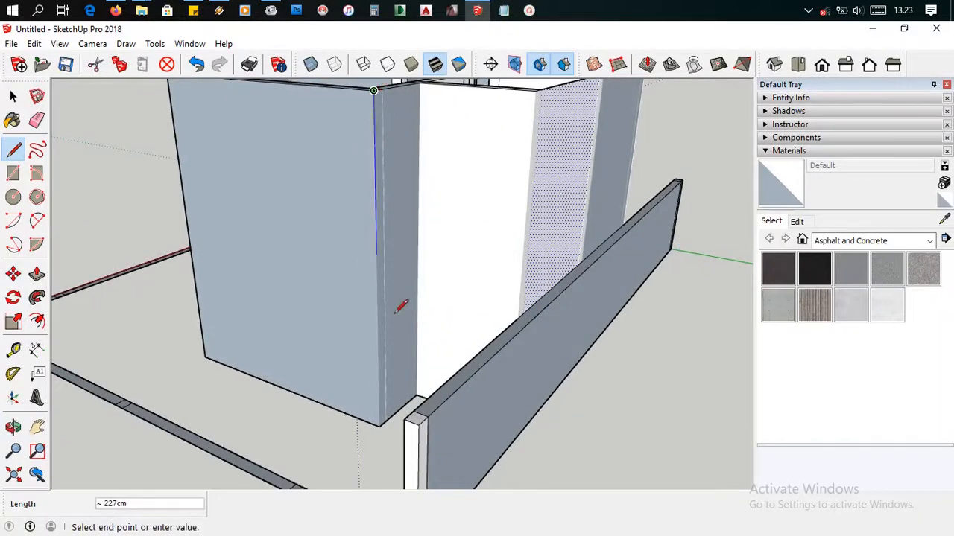
left_click(379, 426)
scroll(422, 375, "down", 5)
Draw a vertical line 250 cm down the nearer rear corner of the house, ending where it meets the boundary wall.
scroll(548, 183, "up", 6)
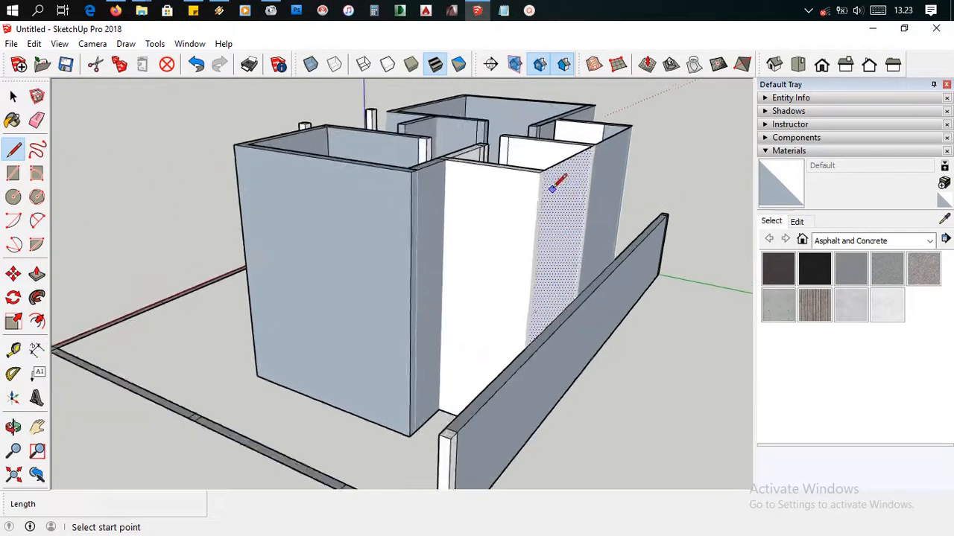
left_click(541, 163)
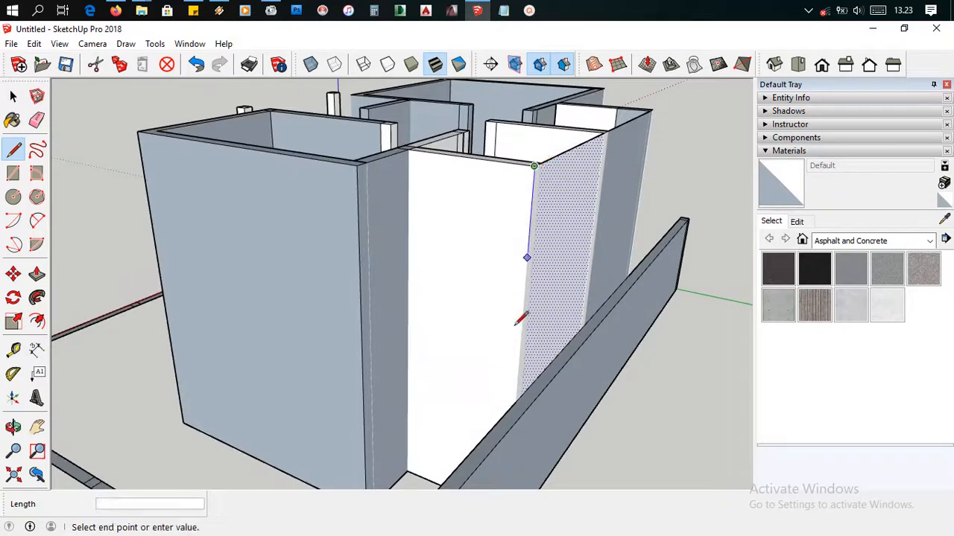
scroll(511, 364, "down", 3)
scroll(580, 378, "up", 2)
scroll(573, 376, "up", 5)
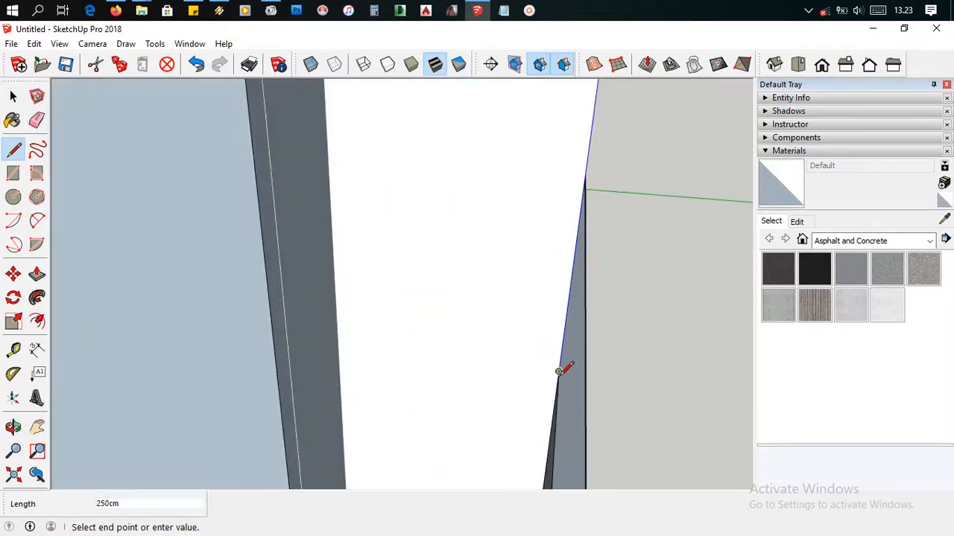
left_click(561, 363)
Draw a vertical line down the opposite rear corner of the house to the top of the boundary wall.
scroll(643, 318, "down", 5)
mouse_move(642, 319)
middle_mouse_down()
mouse_move(362, 308)
mouse_move(335, 298)
middle_mouse_up()
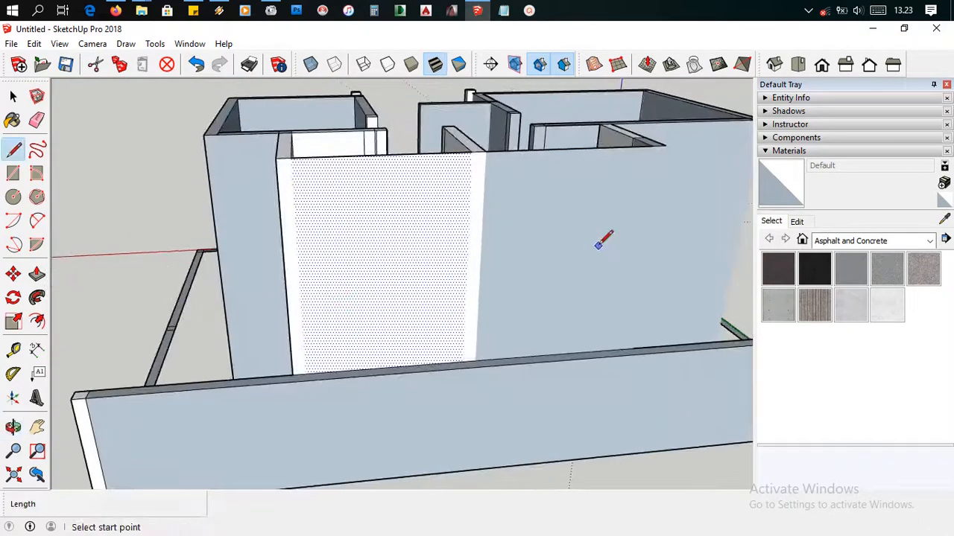
mouse_move(602, 241)
middle_mouse_down()
mouse_move(425, 264)
mouse_move(315, 249)
mouse_move(333, 215)
middle_mouse_up()
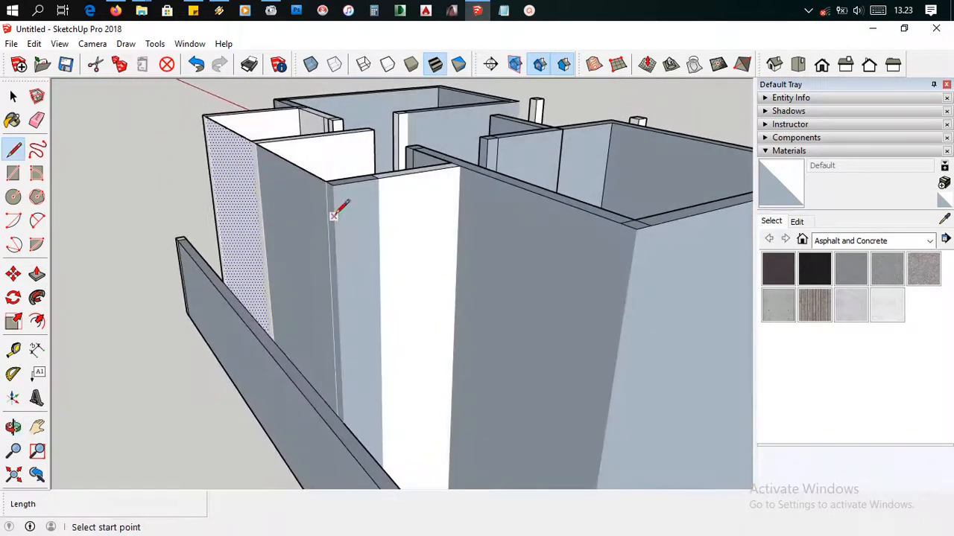
left_click(330, 184)
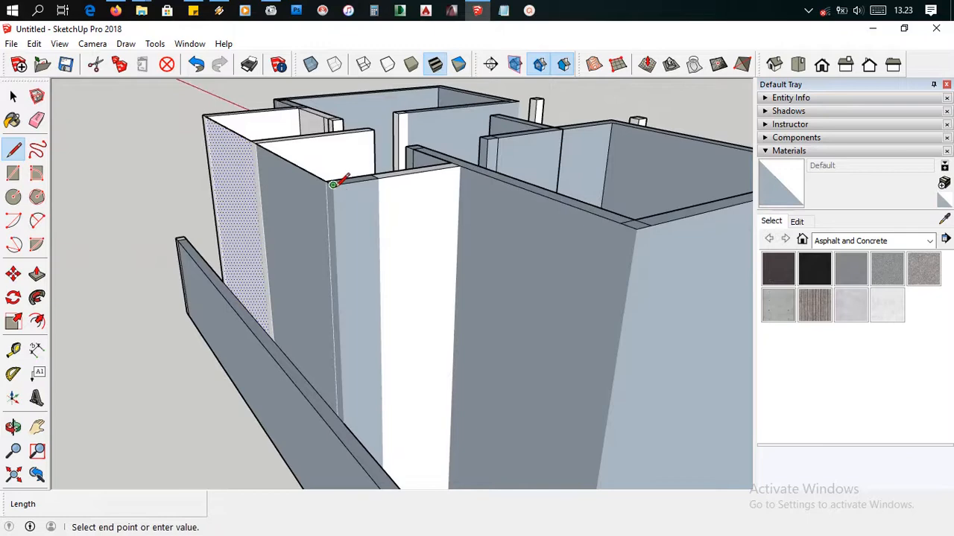
left_click(344, 419)
Draw the missing vertical edge at the rear outer corner of the larger room, from wall top to ground.
scroll(473, 358, "down", 5)
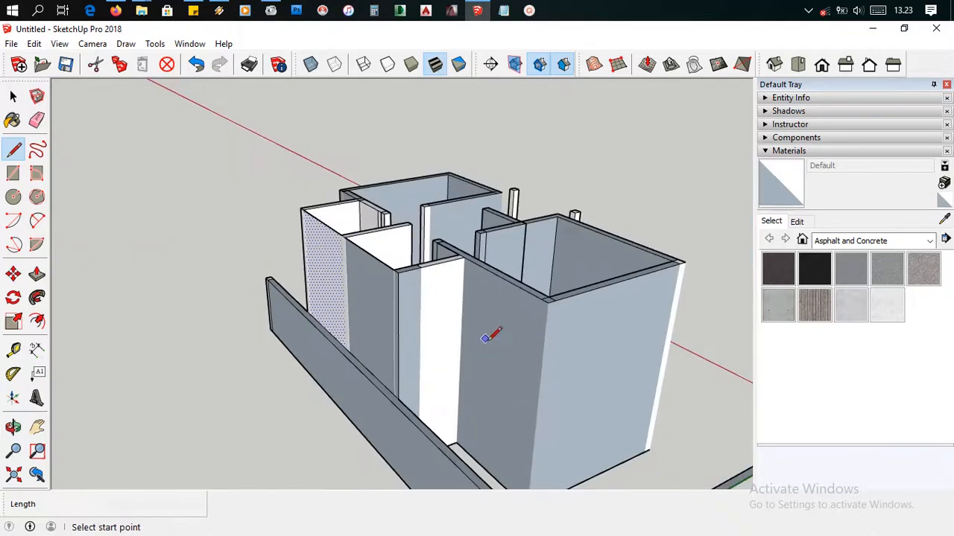
left_click(549, 298)
middle_click_drag(549, 298, 395, 404)
scroll(410, 412, "up", 5)
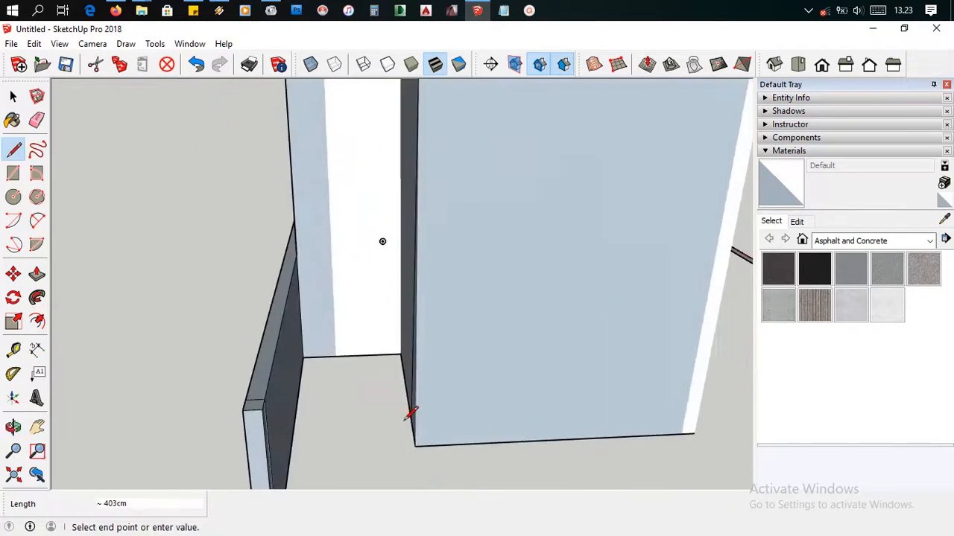
left_click(414, 446)
Draw a 400 cm vertical edge at the larger room's outer front corner, from the ground to the wall top.
scroll(533, 396, "down", 5)
middle_click_drag(533, 396, 383, 394)
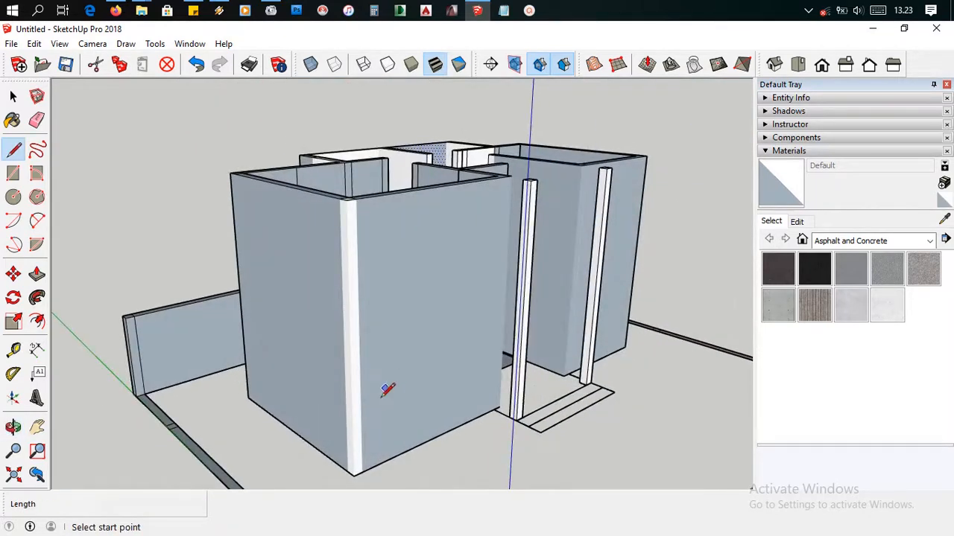
left_click(353, 474)
scroll(358, 204, "up", 3)
left_click(352, 186)
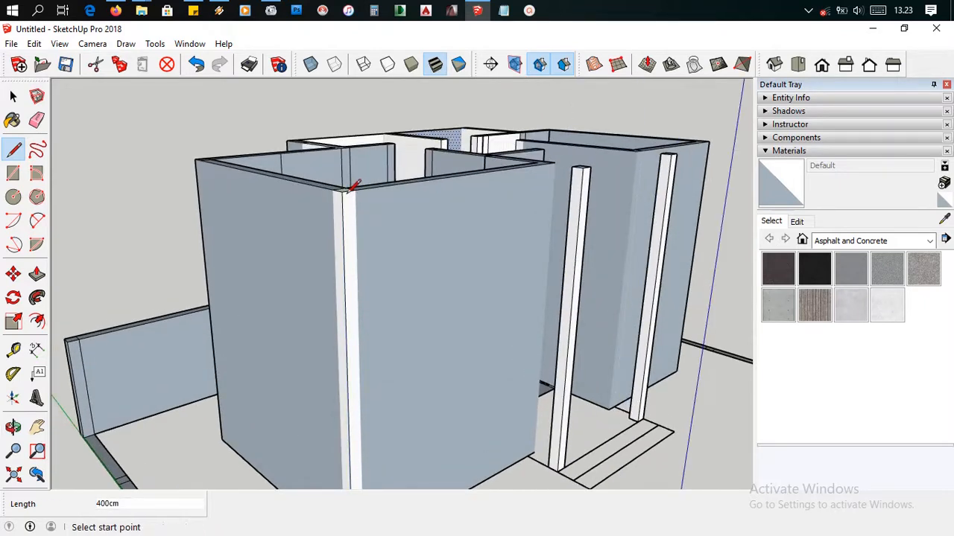
Examine the restored wall edges and the room layout of the whole house from above and from the front.
scroll(464, 273, "down", 4)
middle_click_drag(464, 273, 502, 266)
scroll(374, 246, "down", 3)
scroll(570, 280, "down", 2)
scroll(507, 328, "up", 3)
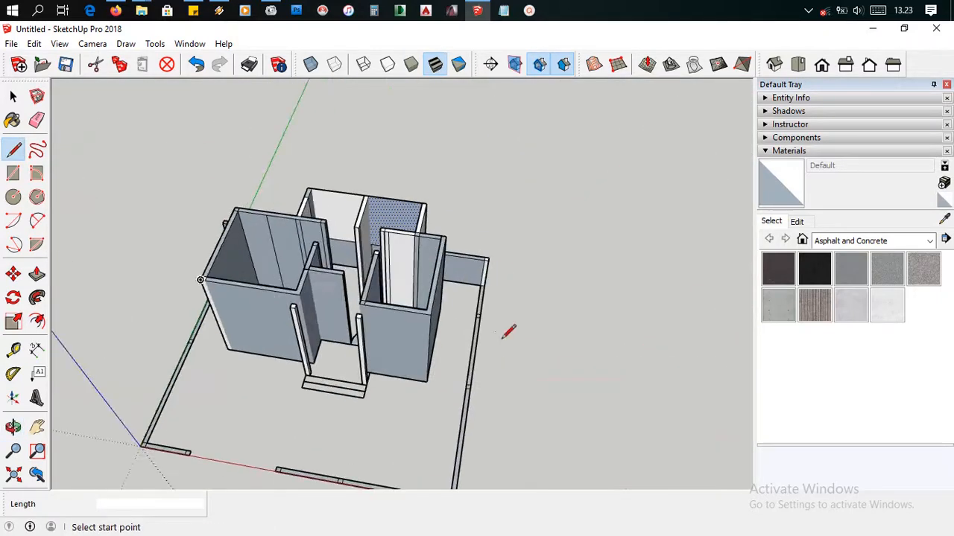
middle_click_drag(508, 332, 511, 313)
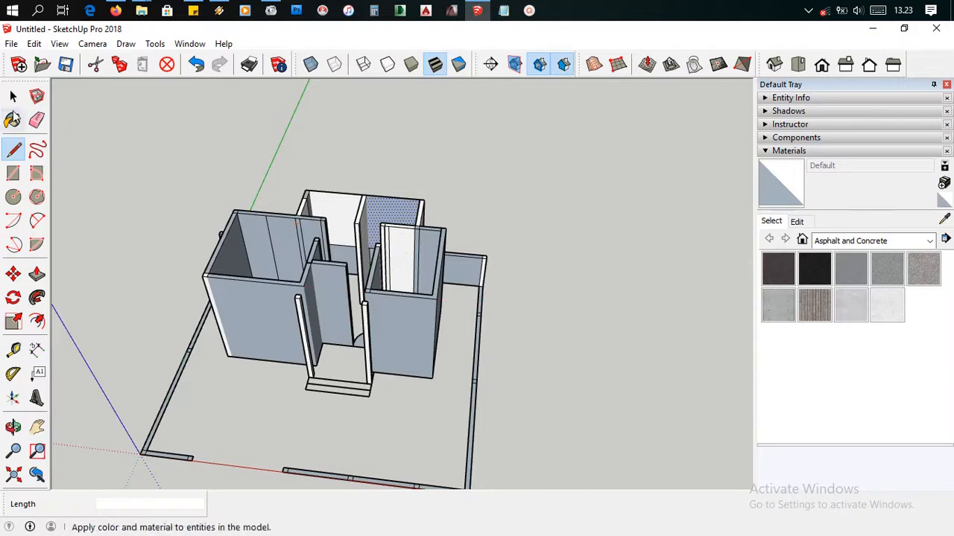
left_click(13, 97)
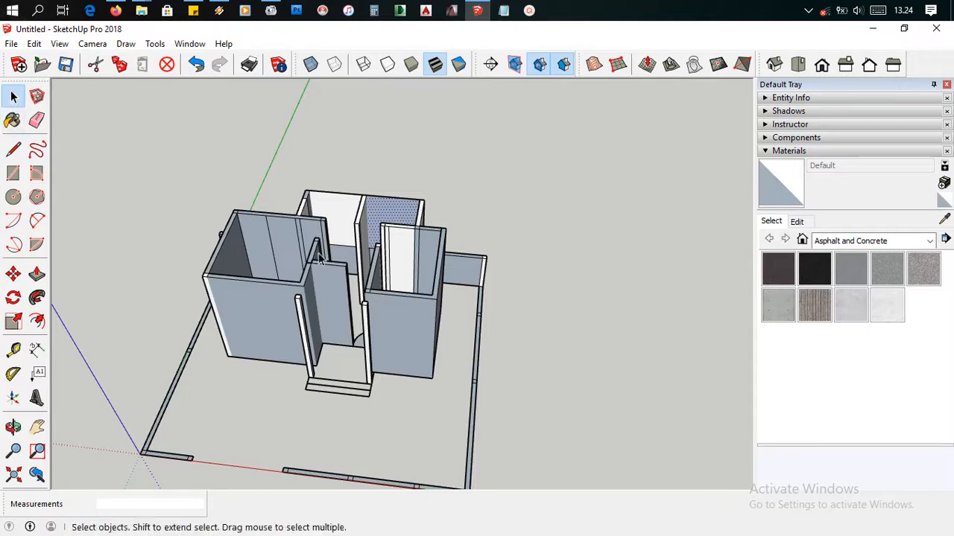
mouse_move(319, 257)
middle_mouse_down()
mouse_move(475, 233)
mouse_move(452, 274)
mouse_move(392, 204)
mouse_move(363, 357)
mouse_move(365, 322)
middle_mouse_up()
scroll(441, 276, "down", 3)
mouse_move(388, 284)
middle_mouse_down()
mouse_move(385, 362)
mouse_move(434, 302)
mouse_move(414, 348)
mouse_move(436, 313)
mouse_move(586, 323)
mouse_move(485, 277)
mouse_move(514, 208)
mouse_move(481, 183)
mouse_move(514, 232)
mouse_move(413, 279)
mouse_move(494, 228)
mouse_move(515, 228)
mouse_move(511, 315)
middle_mouse_up()
scroll(417, 339, "up", 5)
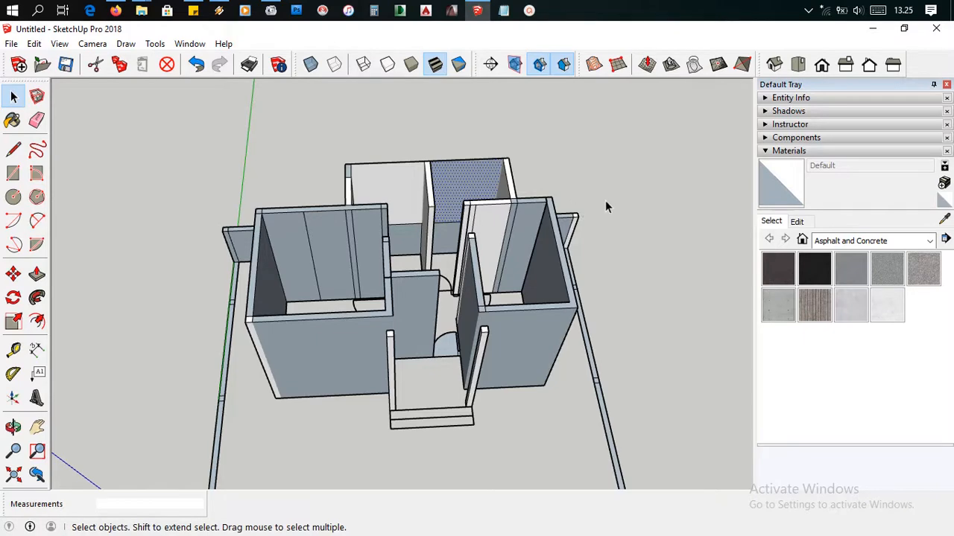
Draw a closed triangle of three lines on the open ground beside the house, with one side about 446 cm long.
scroll(612, 205, "down", 4)
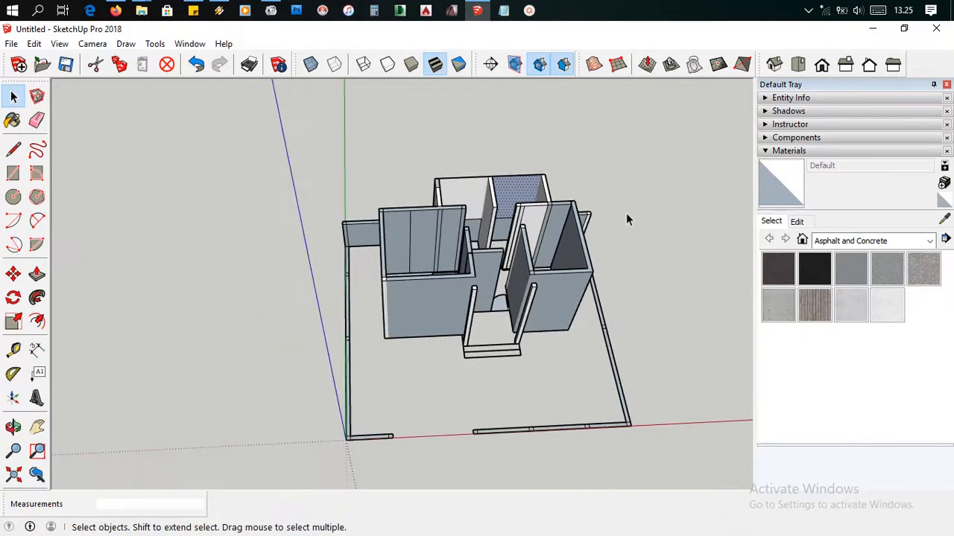
middle_click_drag(626, 214, 462, 212, "shift")
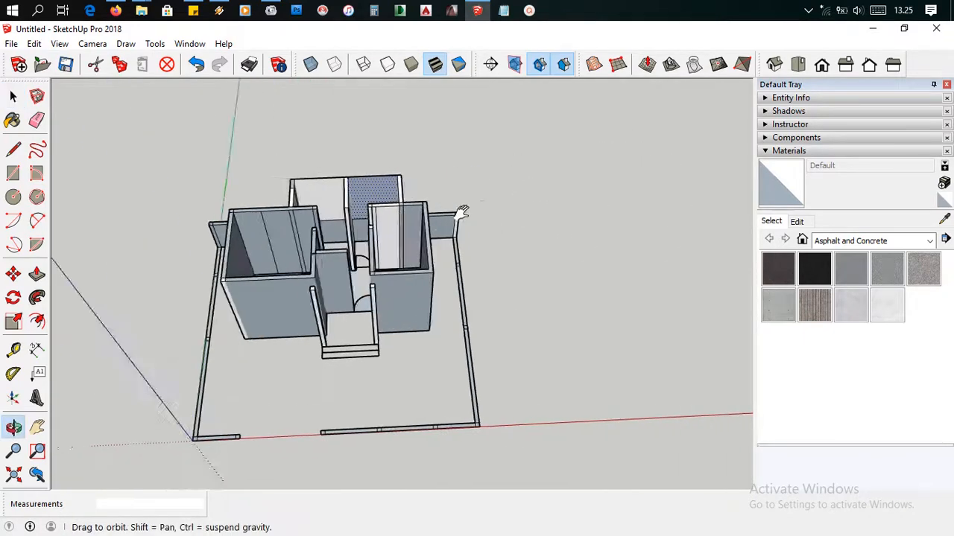
scroll(483, 260, "up", 4)
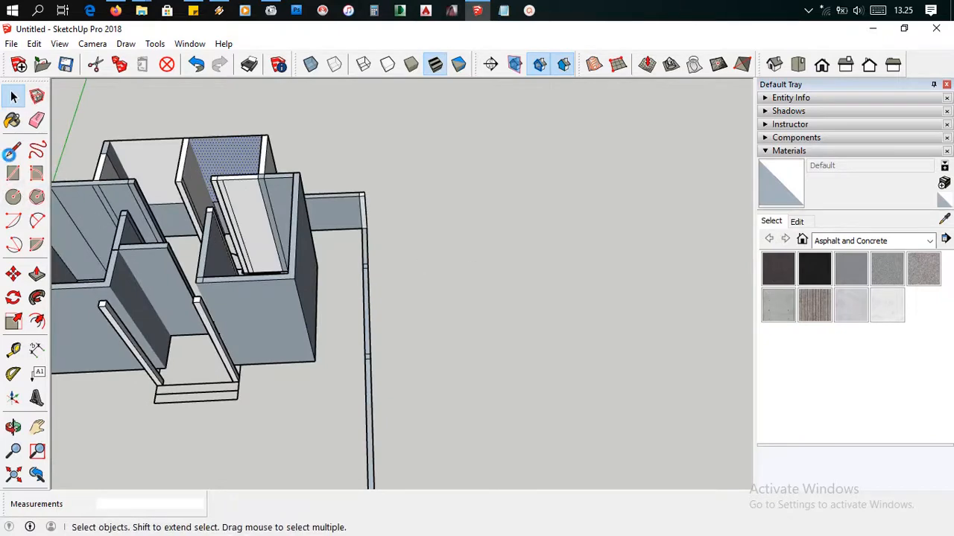
key("l")
middle_click_drag(615, 288, 596, 202)
scroll(599, 192, "up", 2)
left_click(602, 191)
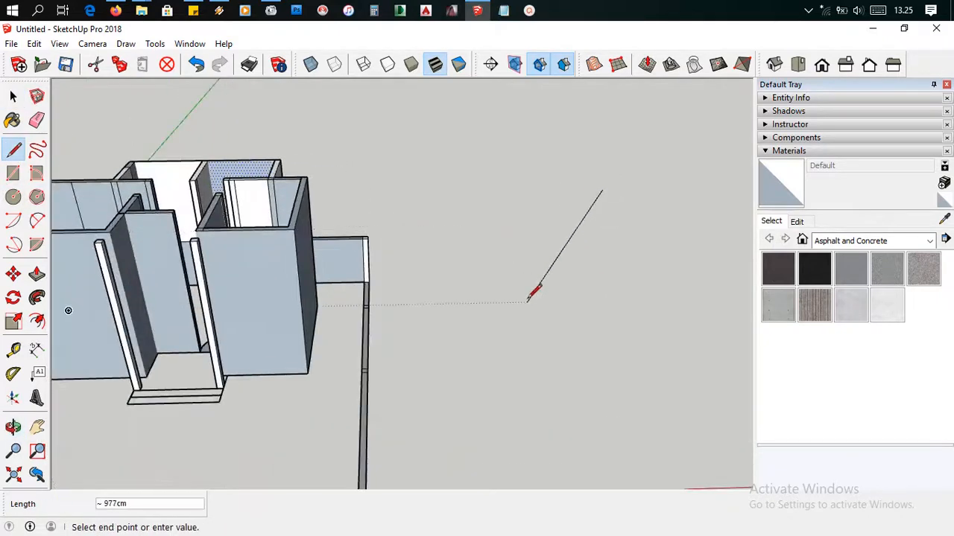
left_click(529, 277)
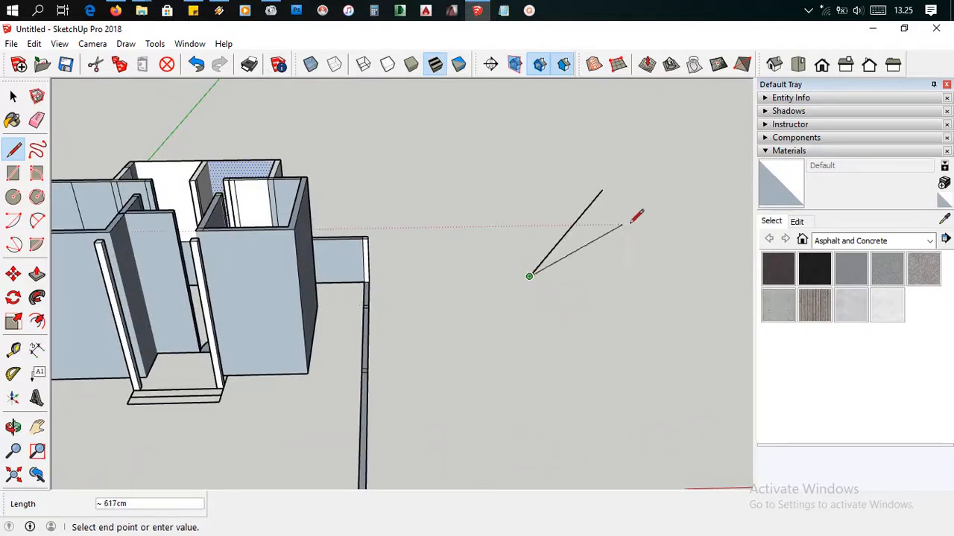
left_click(669, 274)
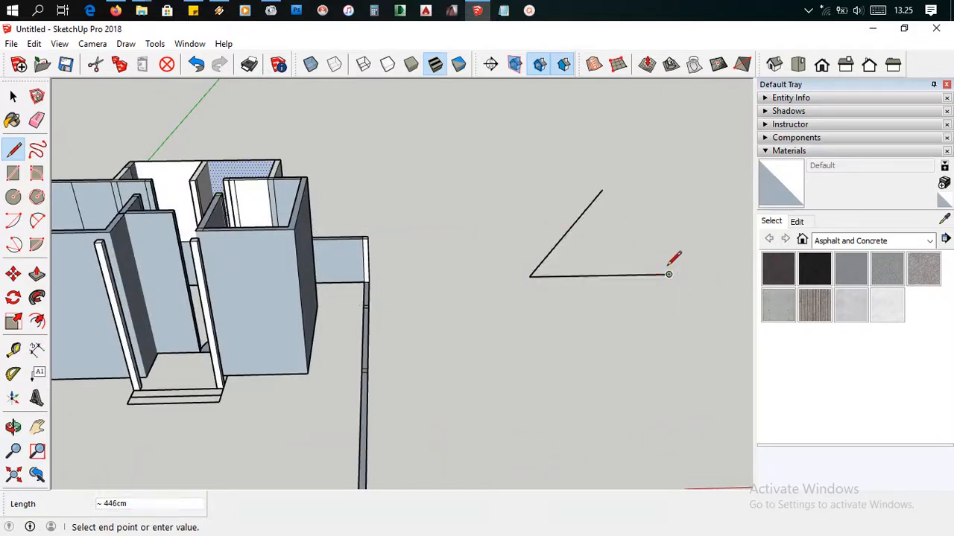
left_click(604, 188)
Select the whole triangle beside the house and delete it.
mouse_move(615, 181)
middle_mouse_down()
mouse_move(634, 202)
mouse_move(472, 260)
mouse_move(531, 251)
mouse_move(479, 277)
mouse_move(395, 204)
mouse_move(395, 179)
middle_mouse_up()
scroll(483, 223, "down", 3)
mouse_move(511, 234)
middle_mouse_down()
mouse_move(425, 224)
mouse_move(394, 238)
mouse_move(357, 223)
middle_mouse_up()
left_click(13, 97)
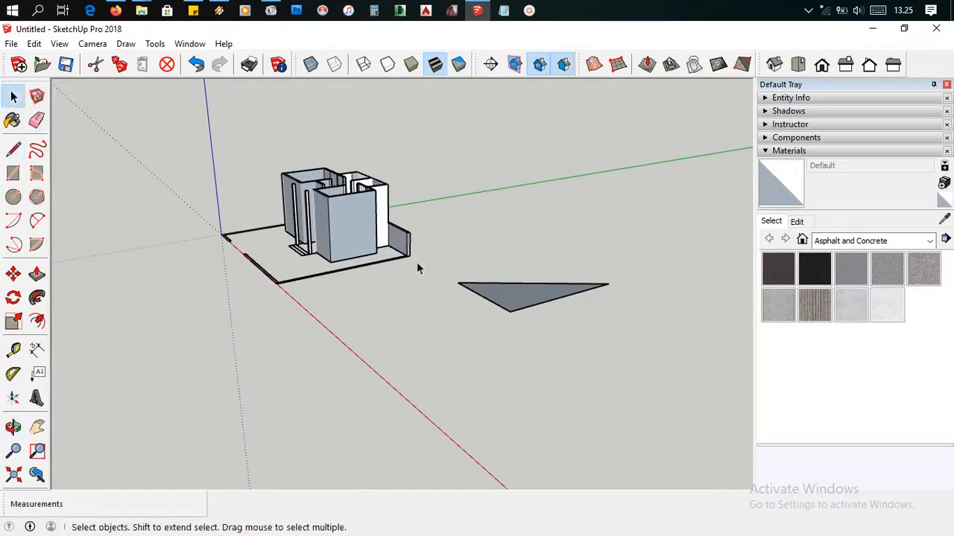
left_click_drag(447, 255, 645, 338)
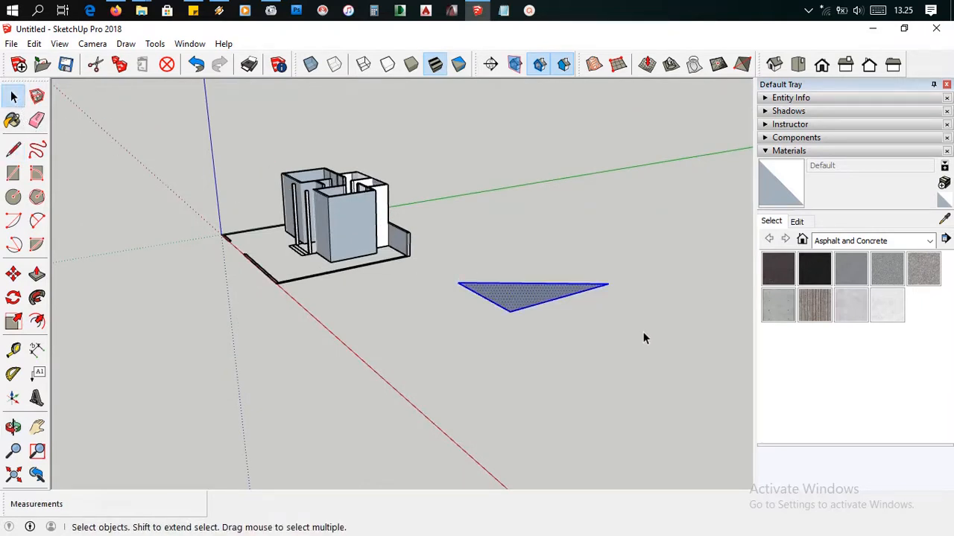
key("Delete")
middle_click_drag(485, 313, 614, 345)
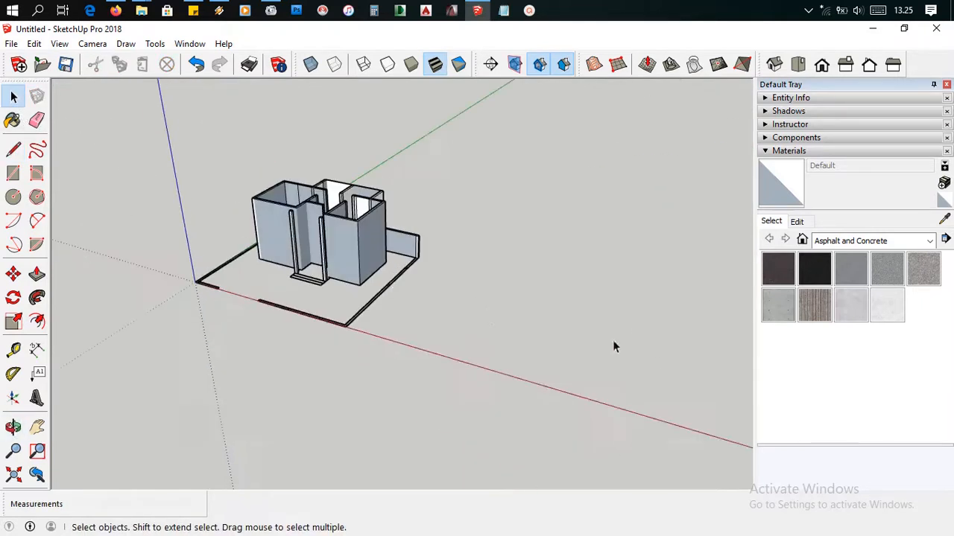
left_click(13, 149)
mouse_move(550, 255)
middle_mouse_down()
mouse_move(604, 275)
mouse_move(590, 206)
mouse_move(552, 214)
middle_mouse_up()
left_click(549, 214)
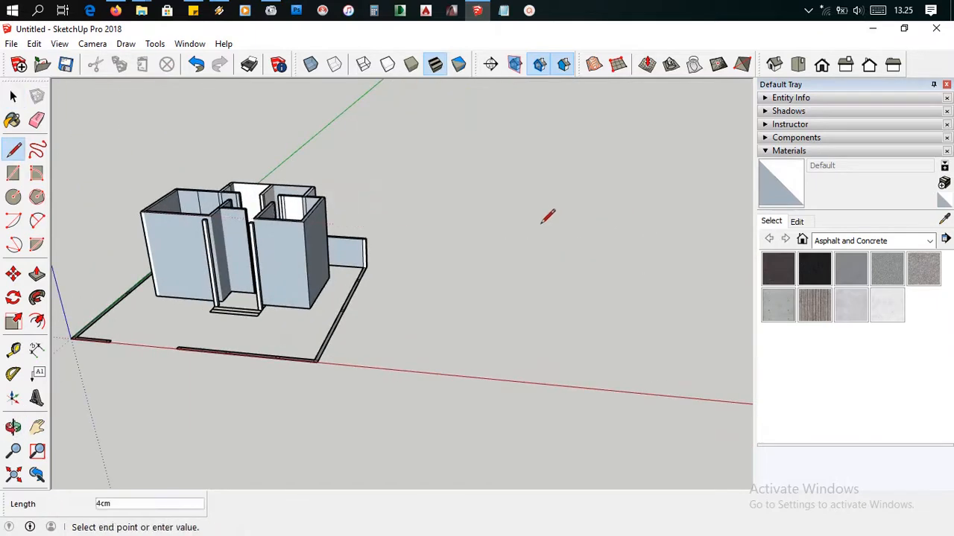
left_click(503, 277)
middle_click_drag(579, 255, 275, 264)
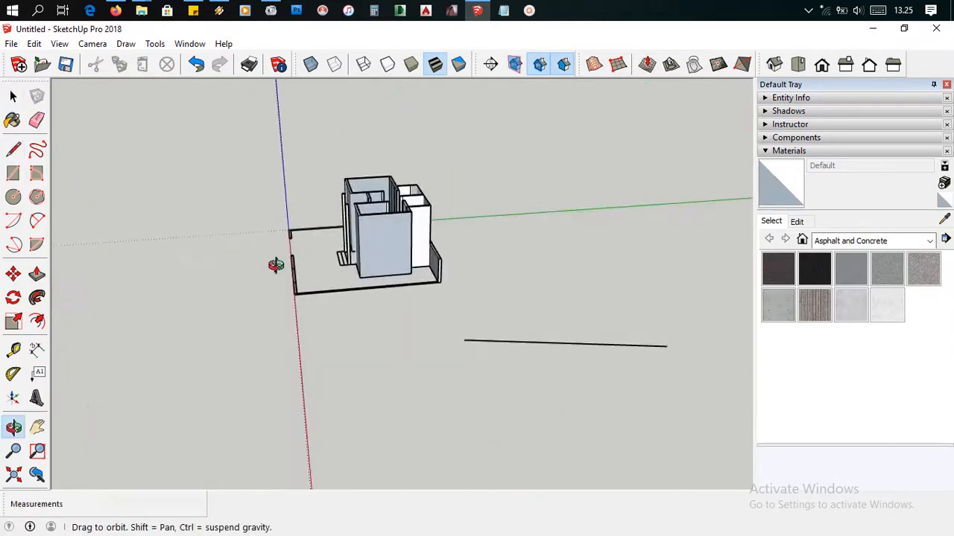
key("Escape")
left_click(13, 96)
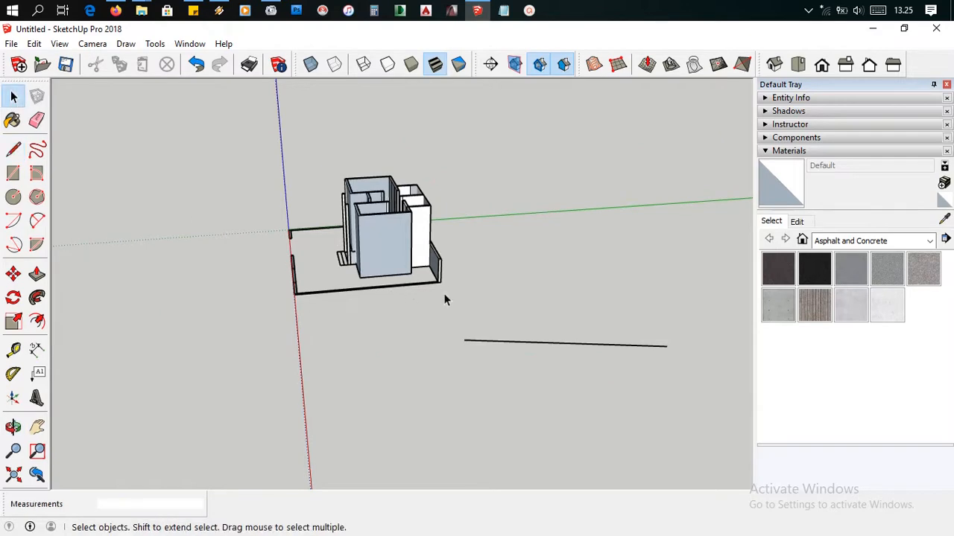
left_click_drag(432, 376, 432, 375)
left_click(468, 345)
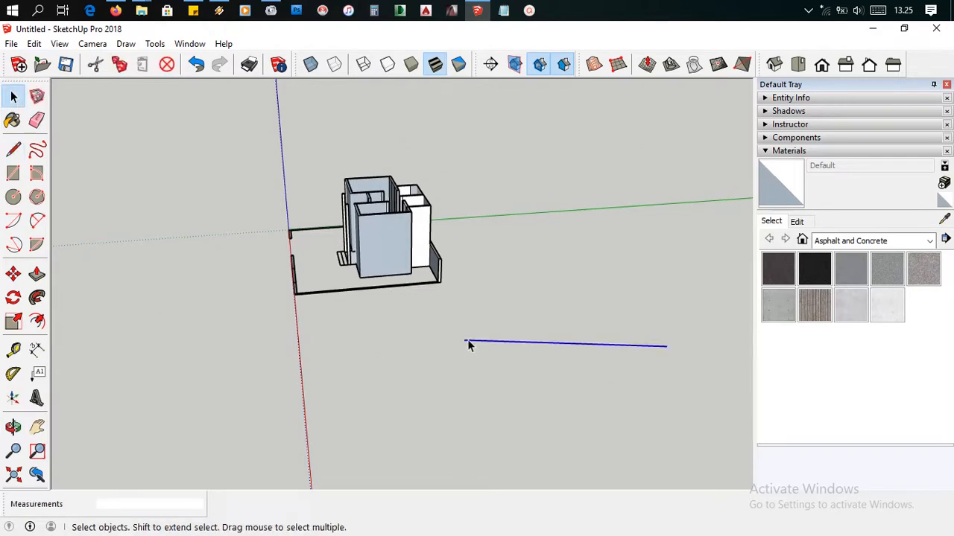
key("Delete")
Draw a vertical line in the open space beside the house.
scroll(400, 345, "up", 3)
mouse_move(400, 345)
middle_mouse_down()
mouse_move(638, 303)
mouse_move(611, 291)
mouse_move(613, 206)
mouse_move(569, 313)
middle_mouse_up()
scroll(612, 206, "up", 2)
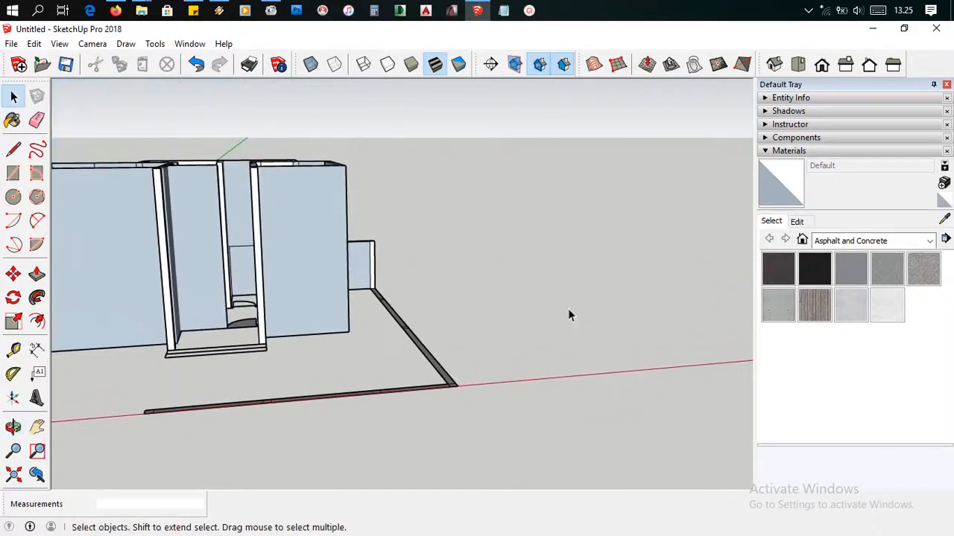
left_click(13, 149)
mouse_move(489, 252)
left_mouse_down()
mouse_move(684, 242)
mouse_move(563, 221)
left_mouse_up()
key("ctrl+z")
left_click(544, 165)
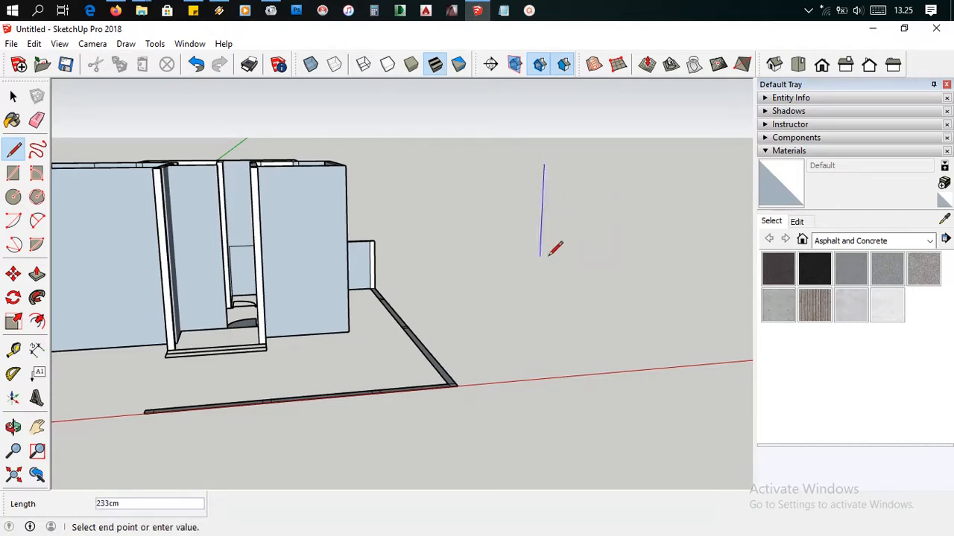
left_click(540, 262)
key("space")
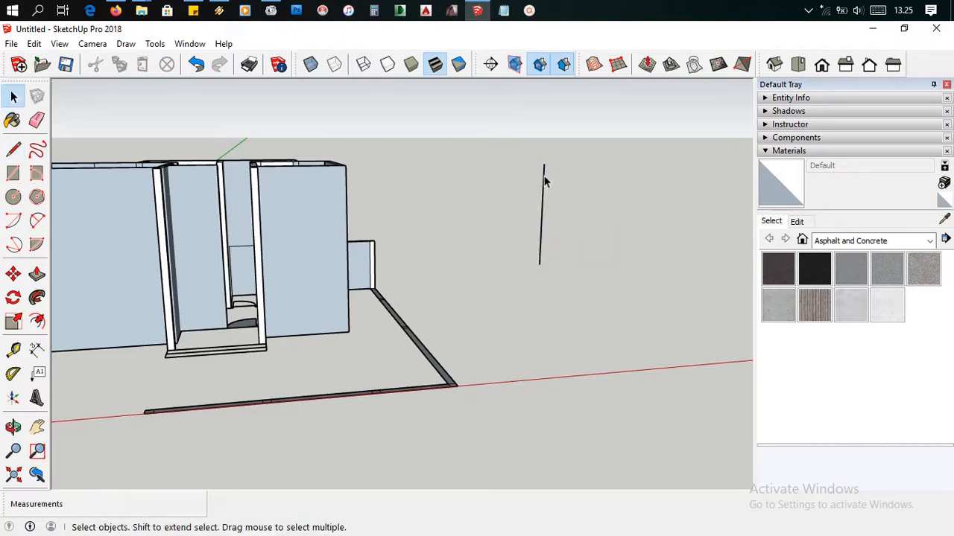
Close a right triangle on the vertical line with a sloping side and a horizontal base about 147 cm long.
key("e")
key("l")
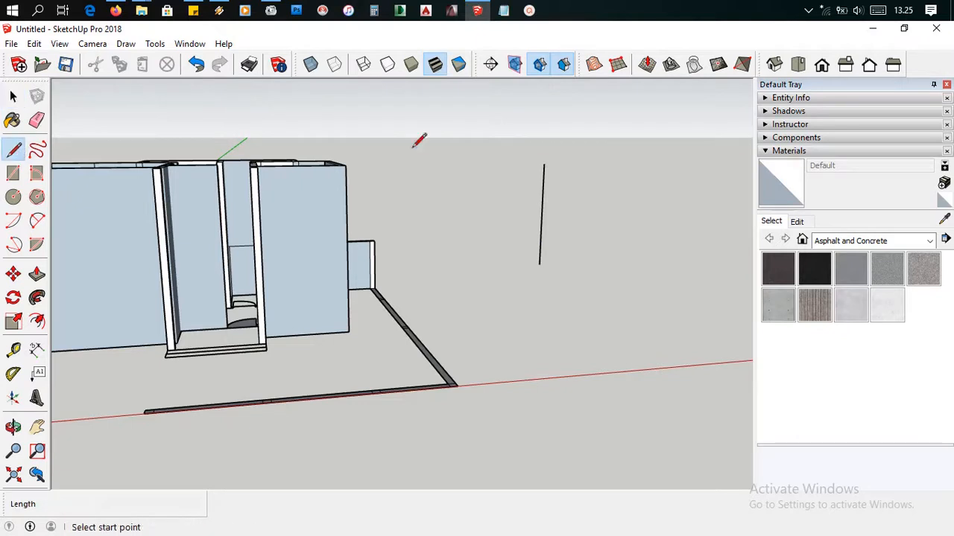
left_click(543, 163)
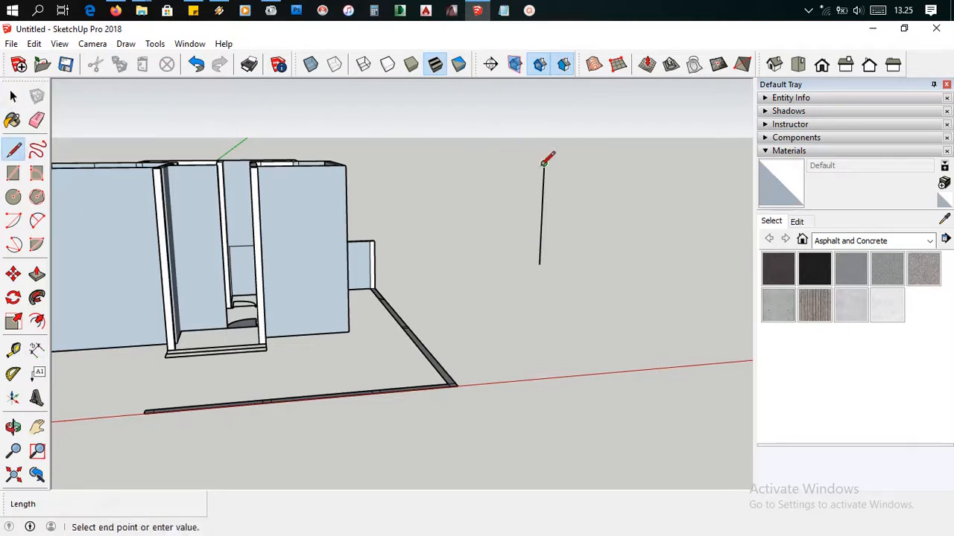
left_click(486, 266)
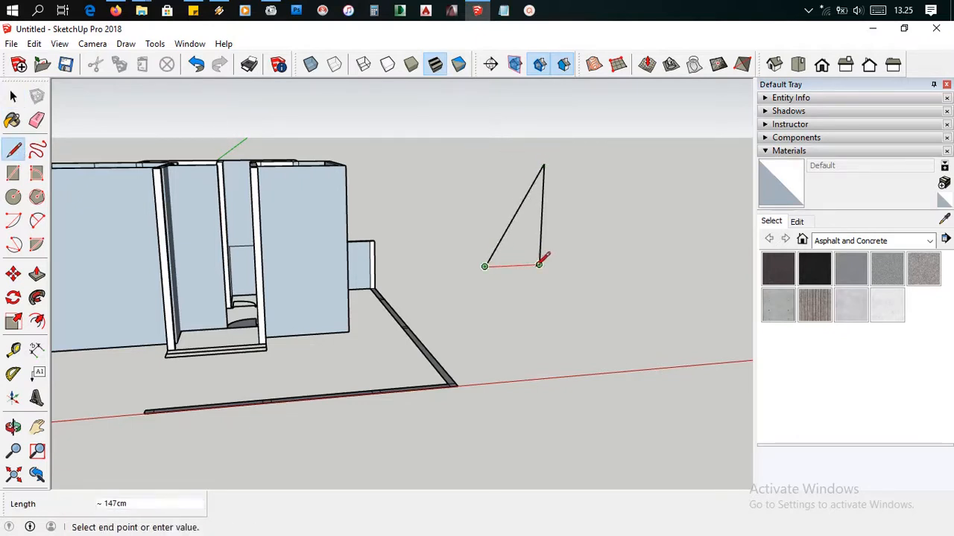
left_click(538, 264)
Extrude the triangle beside the house about 316 cm into a solid wedge.
scroll(567, 236, "down", 1)
middle_click_drag(571, 234, 89, 282)
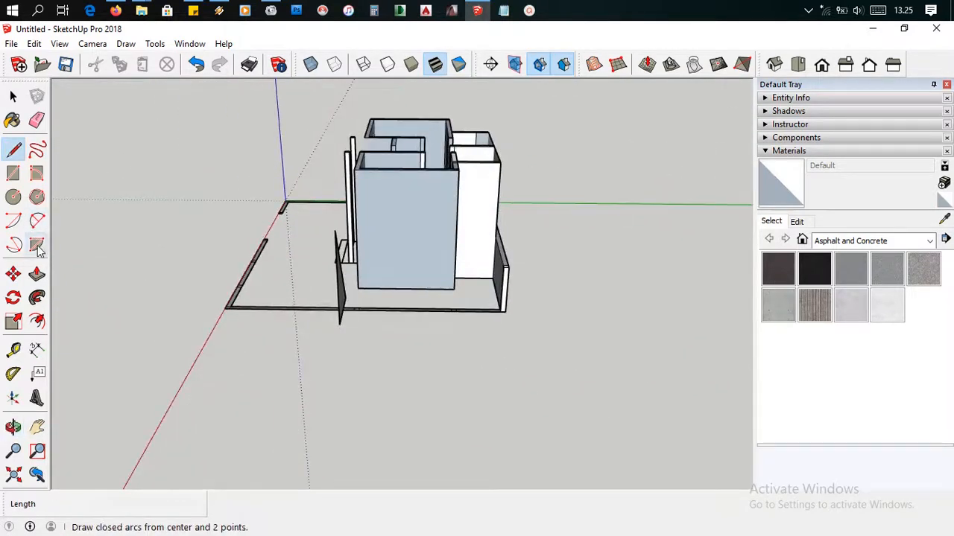
left_click(36, 274)
scroll(357, 277, "up", 3)
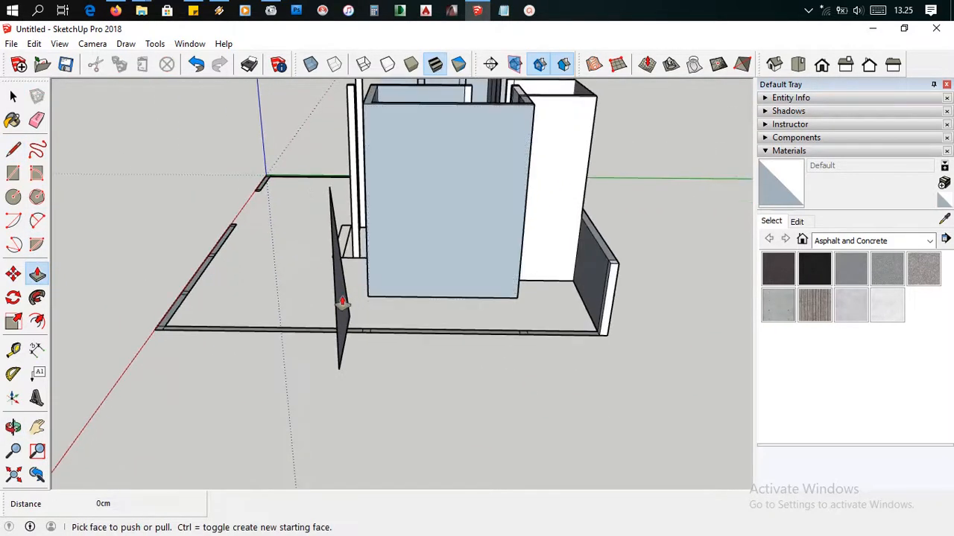
middle_click_drag(340, 298, 130, 294)
left_click(135, 270)
scroll(207, 325, "down", 3)
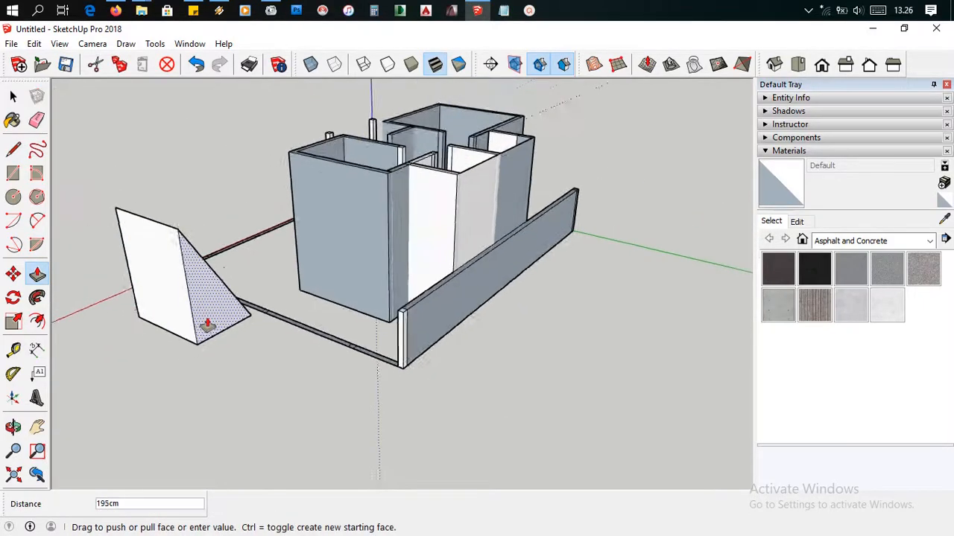
left_click(207, 326)
middle_click_drag(212, 327, 464, 335)
middle_click_drag(501, 348, 320, 336)
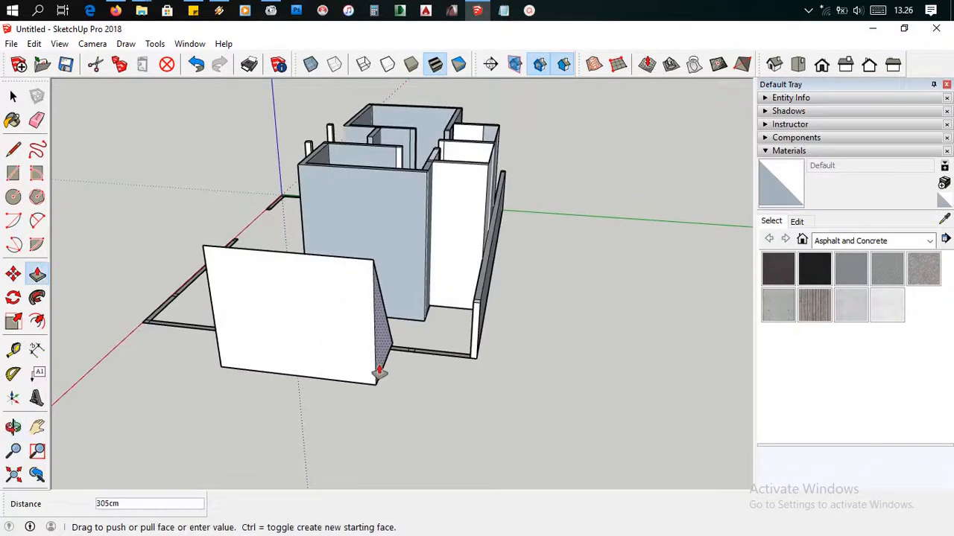
left_click(386, 370)
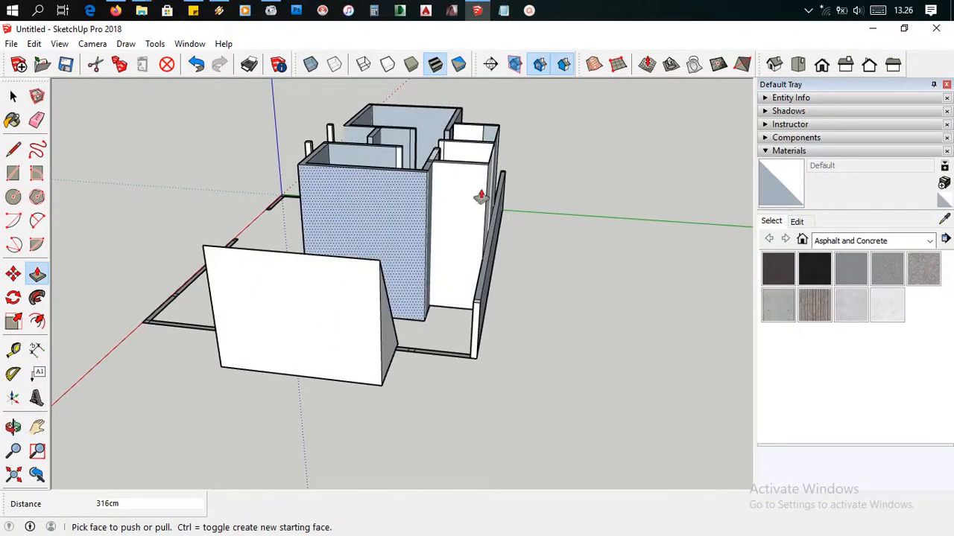
Select the whole wedge beside the house and make it a group.
middle_click_drag(420, 196, 536, 321)
left_click(14, 96)
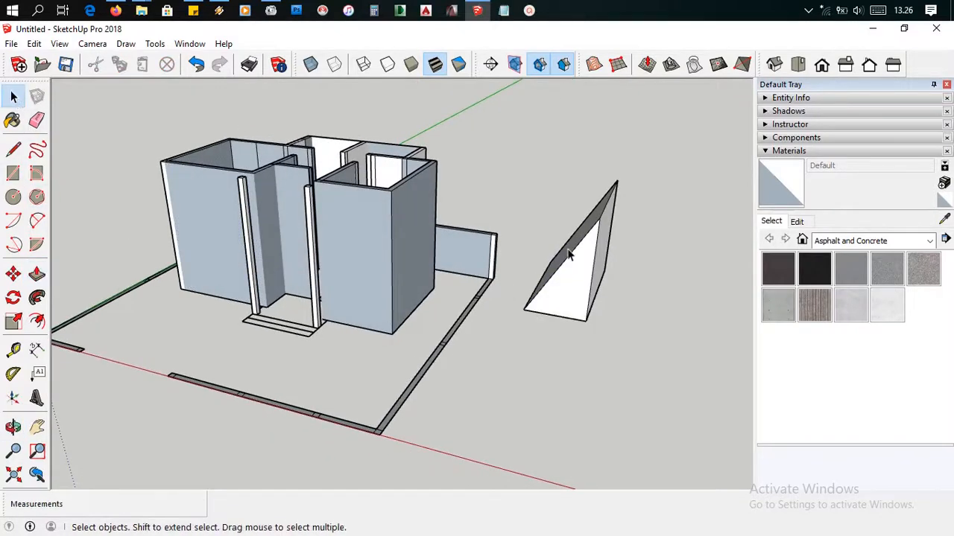
middle_click_drag(588, 298, 648, 148)
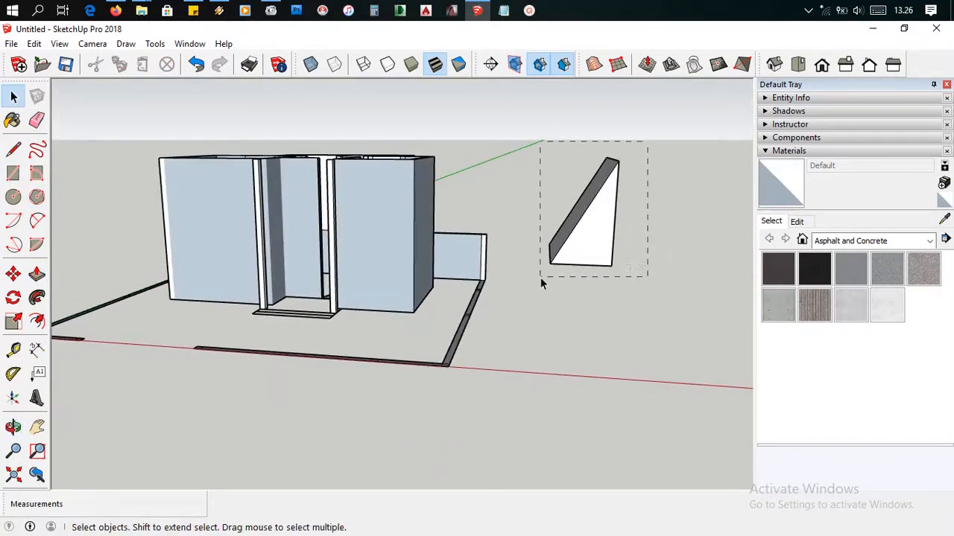
left_click_drag(541, 279, 541, 279)
middle_click_drag(541, 278, 557, 249)
right_click(557, 248)
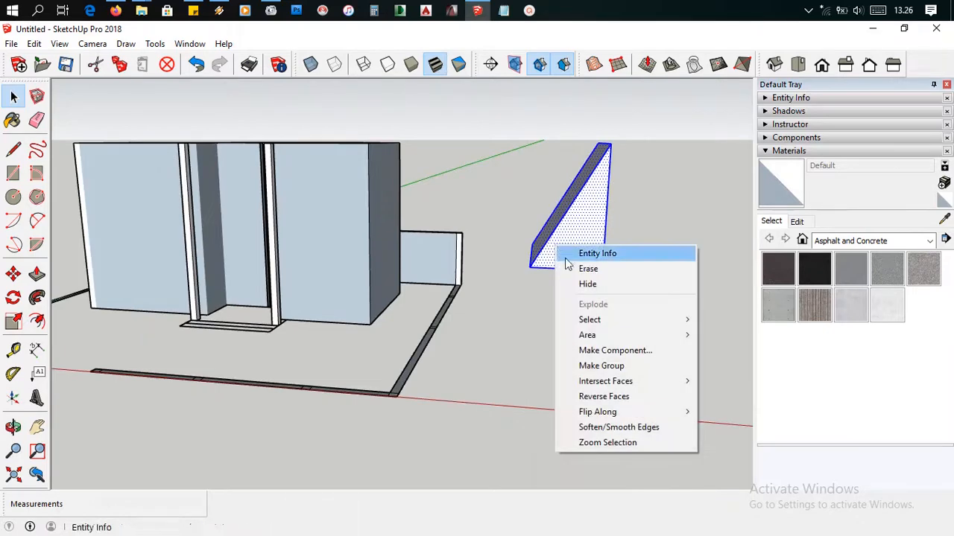
left_click(600, 366)
Copy the wedge group about 188 cm along the red axis, away from the house.
scroll(610, 257, "down", 2)
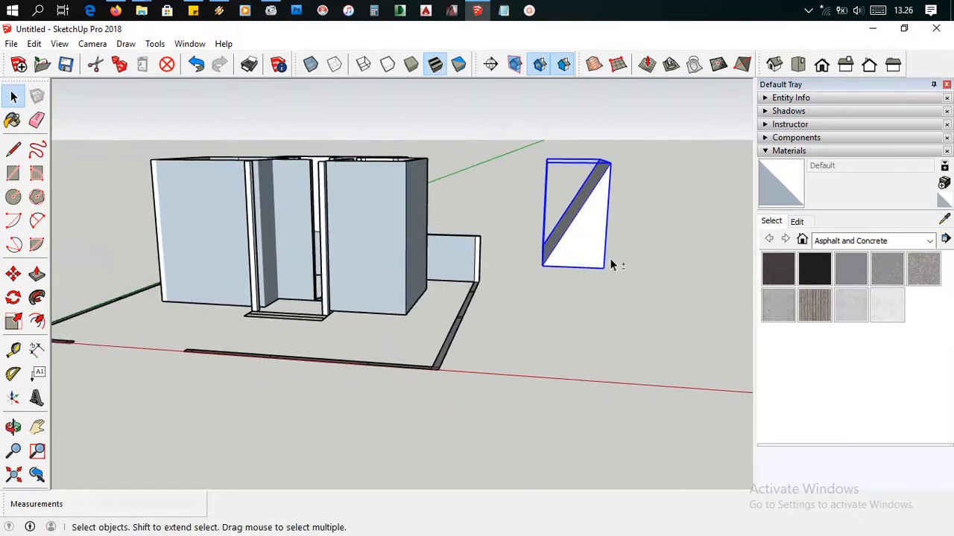
middle_click_drag(610, 258, 528, 358, "shift")
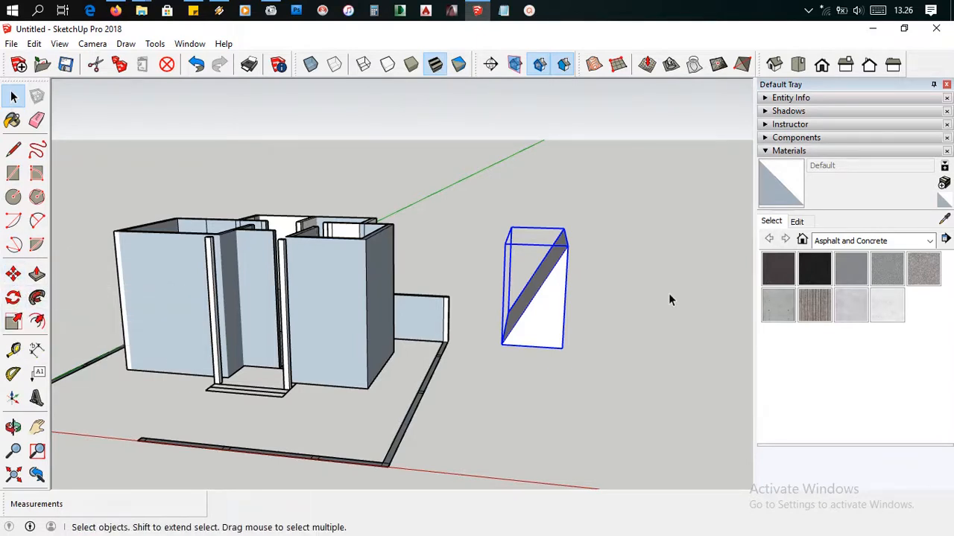
scroll(606, 333, "up", 1)
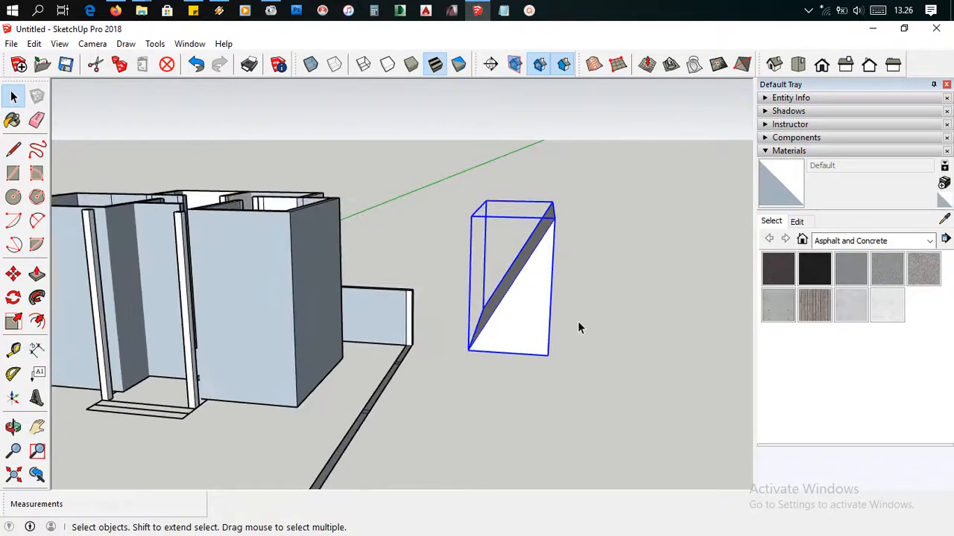
key("m")
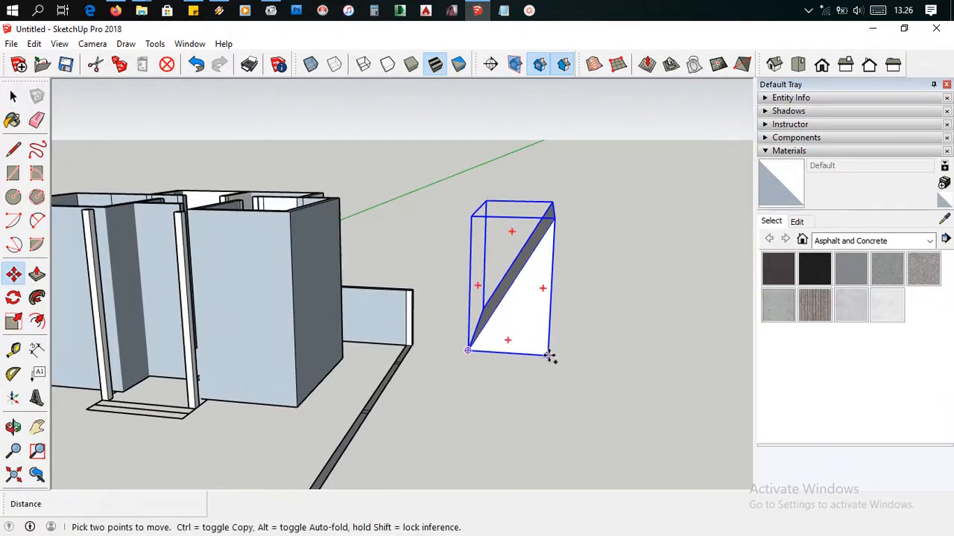
key("ctrl")
left_click(549, 356)
left_click(656, 359)
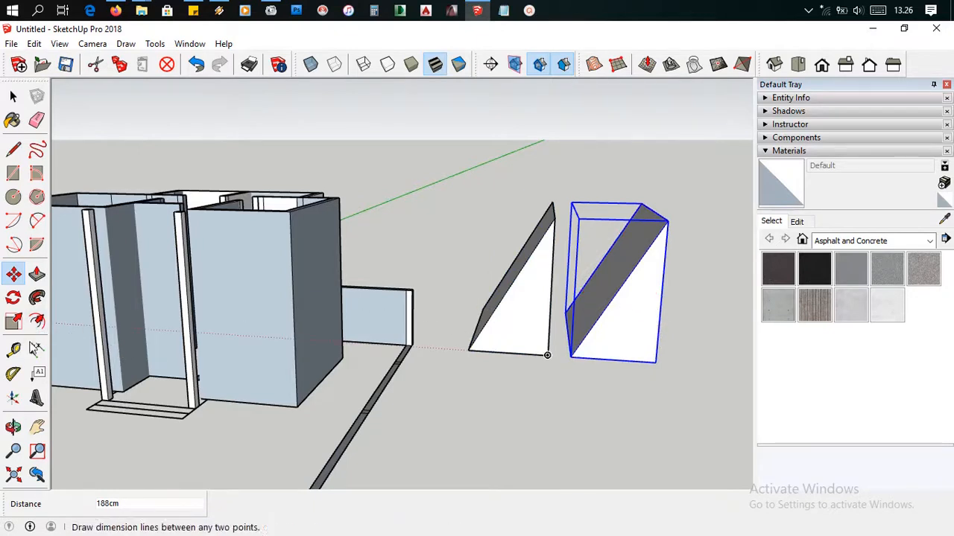
left_click(13, 299)
middle_click_drag(543, 330, 660, 315)
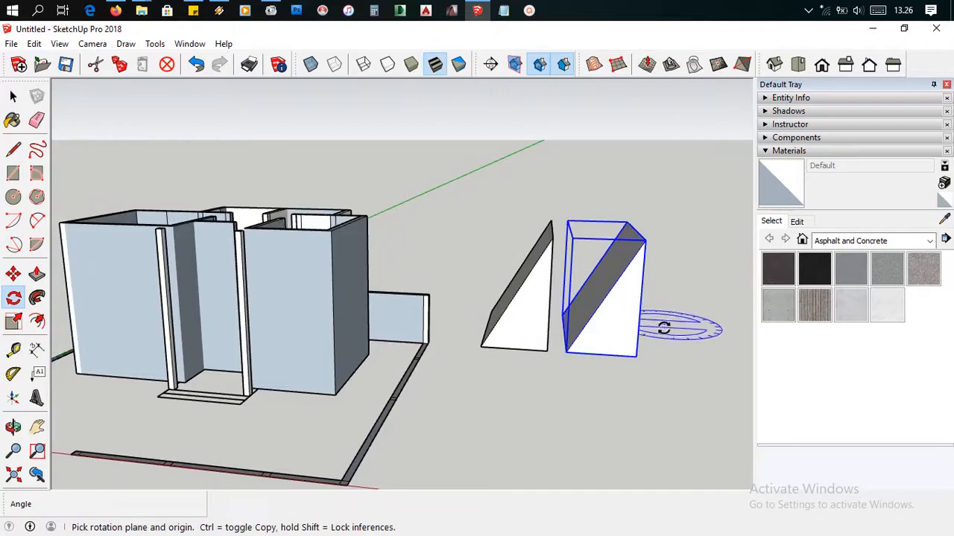
left_click(662, 341)
left_click(666, 320)
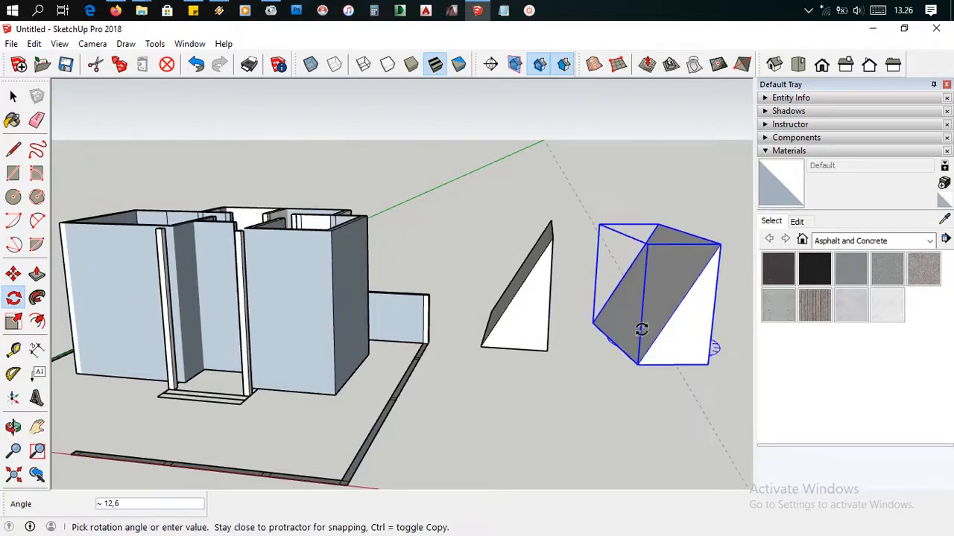
middle_click_drag(634, 333, 472, 302)
scroll(669, 330, "down", 1)
scroll(628, 326, "down", 3)
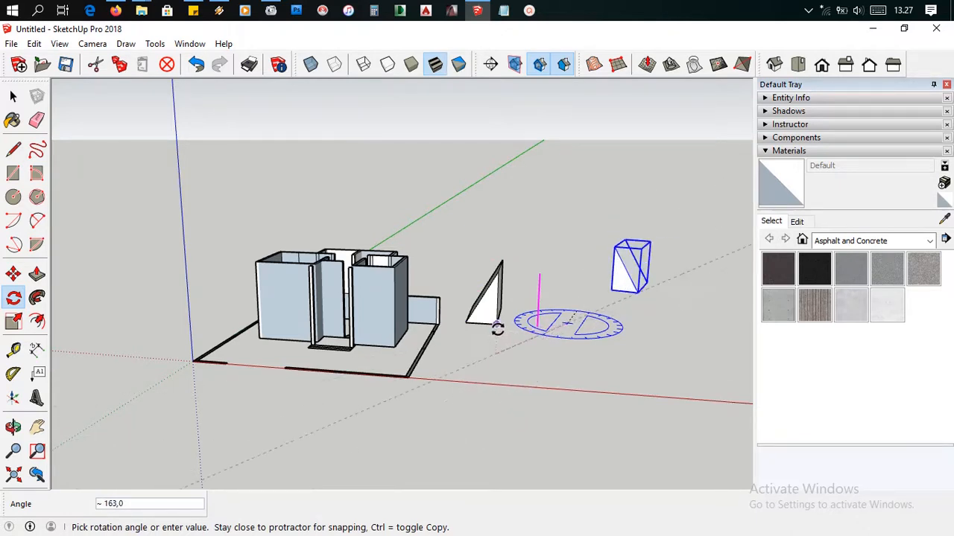
middle_click_drag(495, 389, 478, 365)
key("Escape")
middle_click_drag(513, 317, 524, 333)
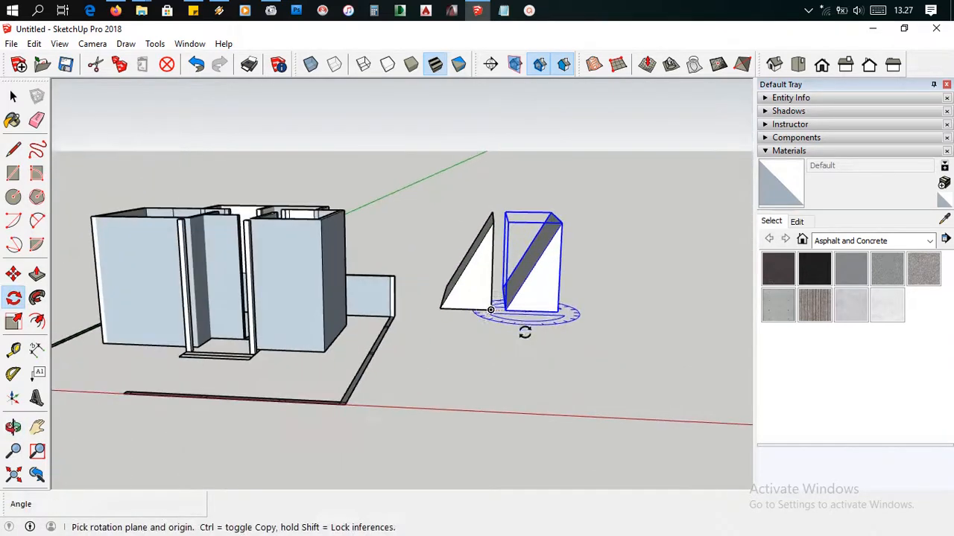
left_click(536, 300)
left_click(537, 324)
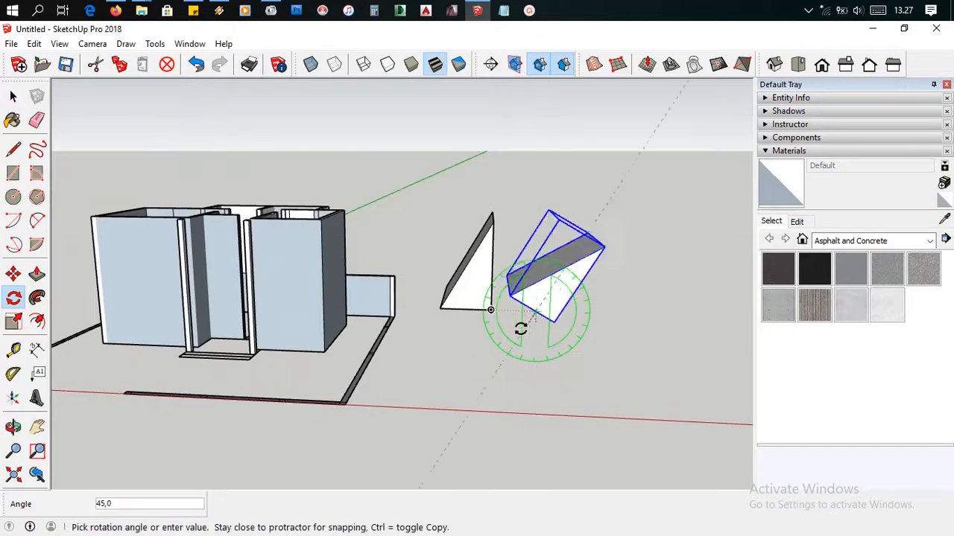
key("Escape")
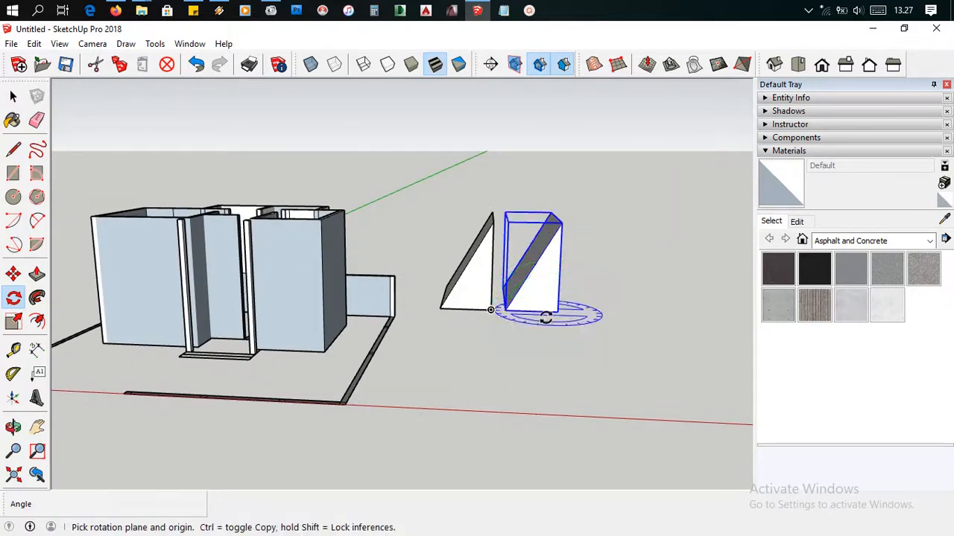
Rotate the copied wedge 180 degrees about the vertical axis.
left_click(543, 317)
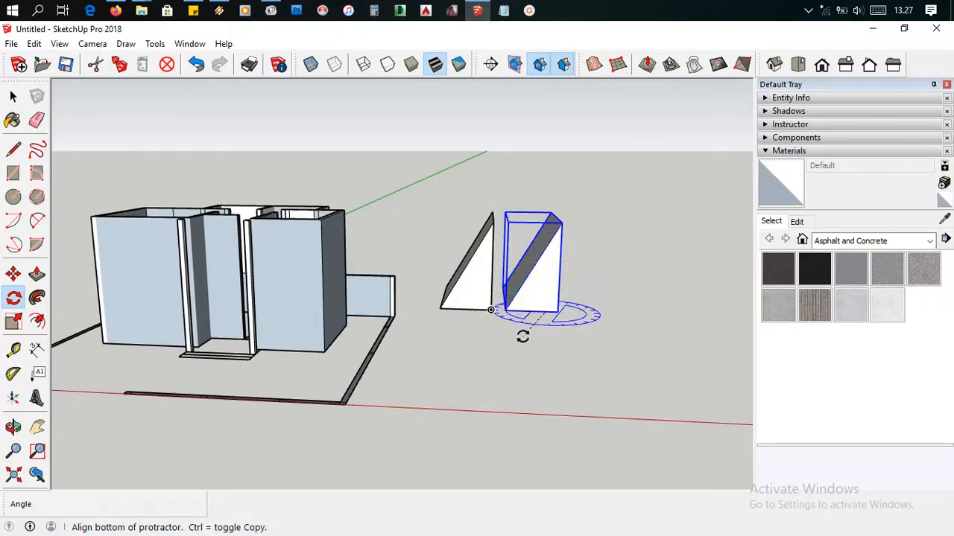
left_click(555, 361)
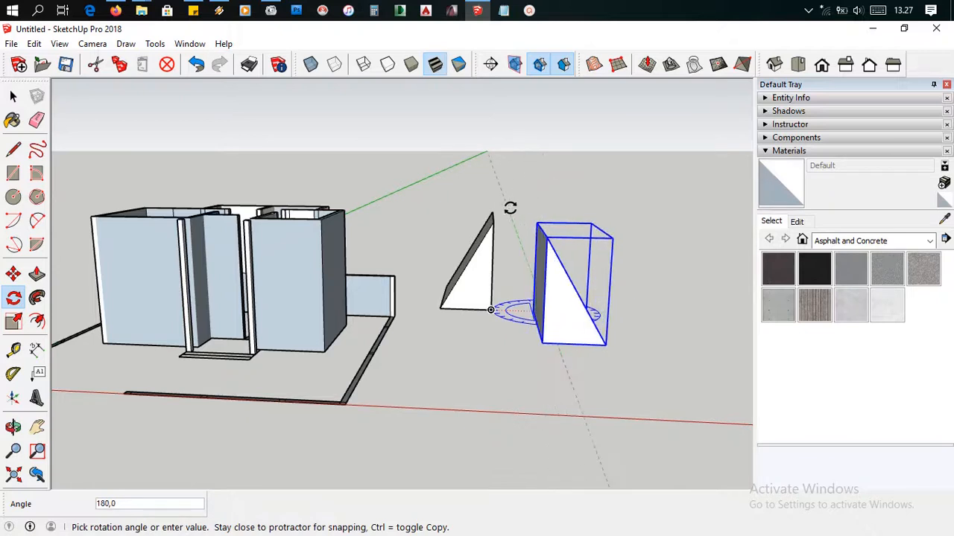
left_click(510, 208)
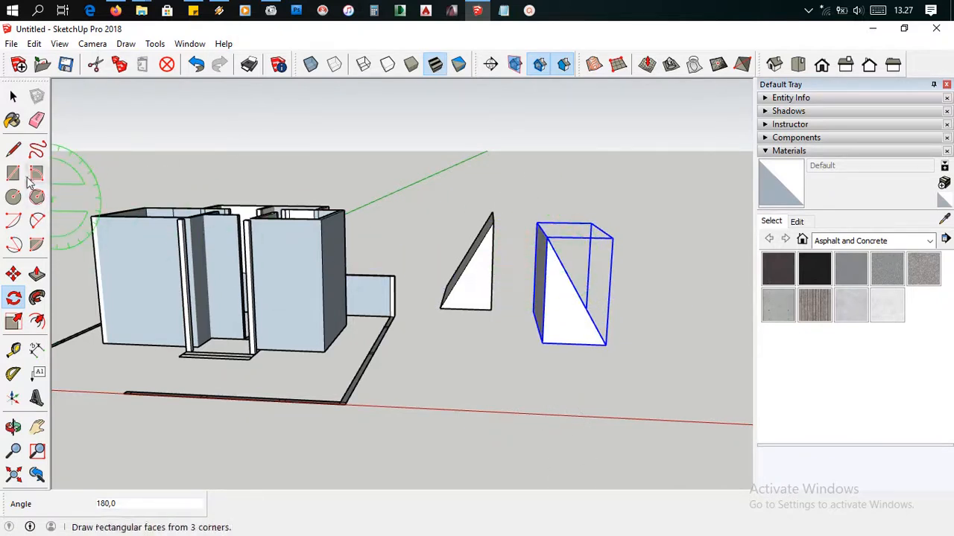
left_click(15, 98)
Move the rotated wedge about 338 cm so its upright side's base corner meets the original wedge's base corner.
scroll(580, 334, "up", 2)
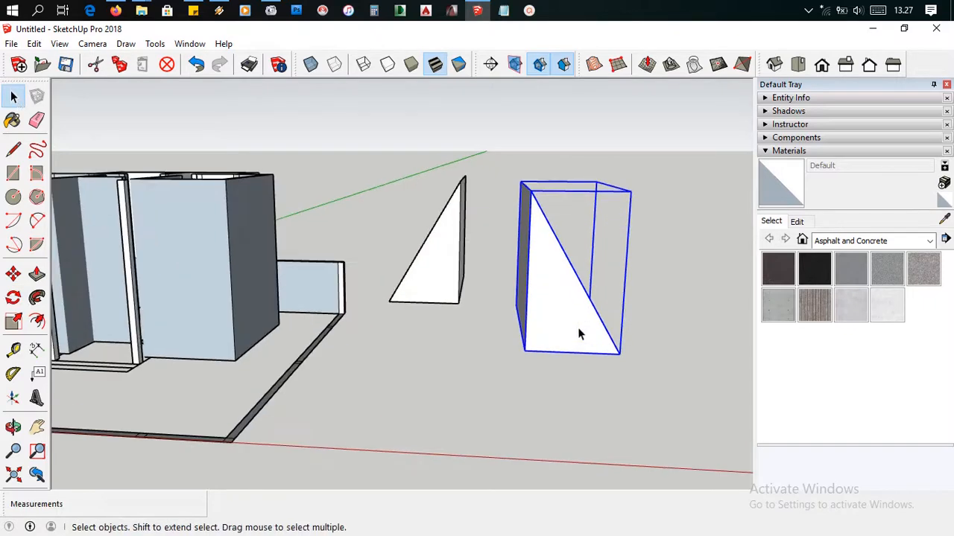
key("m")
left_click(523, 352)
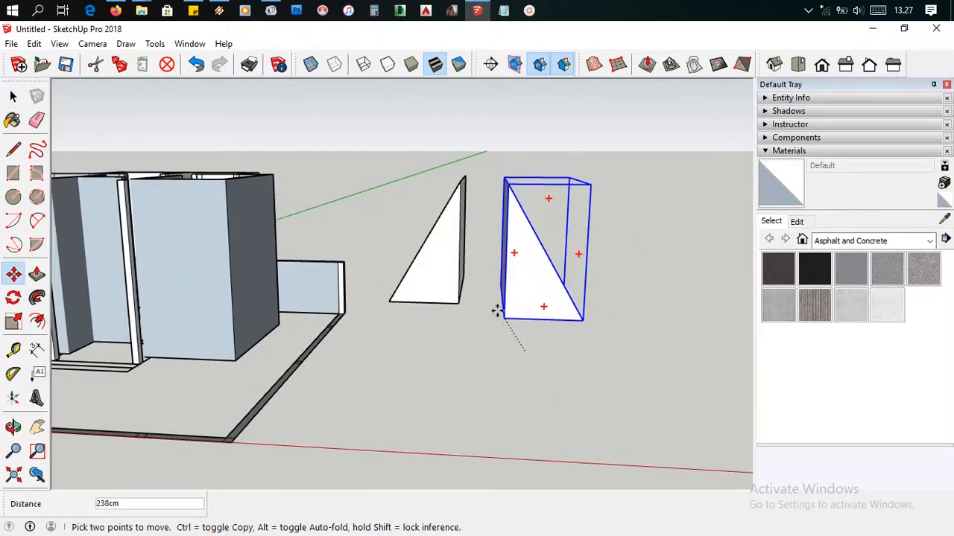
scroll(496, 311, "up", 4)
left_click(408, 295)
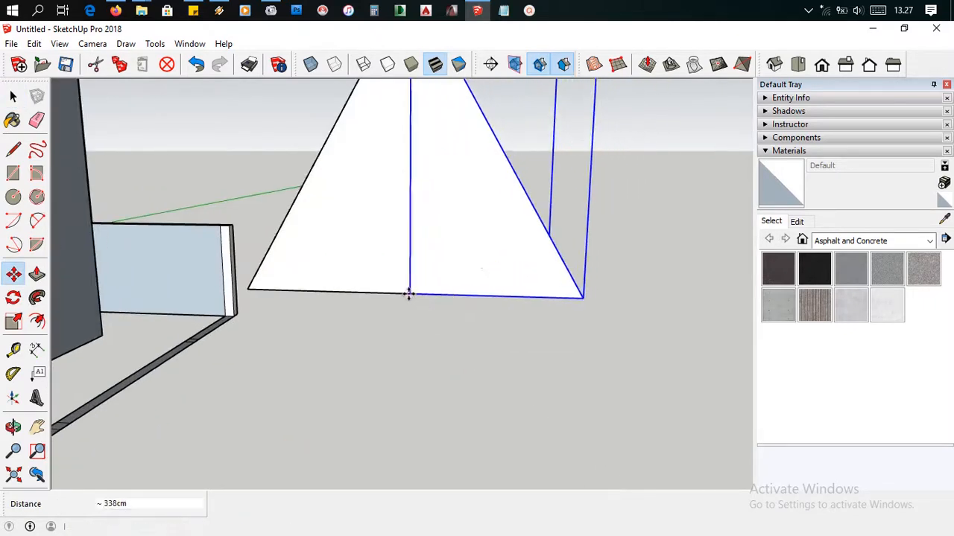
Cancel the extra downward move, deselect the rotated wedge and examine the joined gable shape from a raised view.
scroll(628, 318, "down", 2)
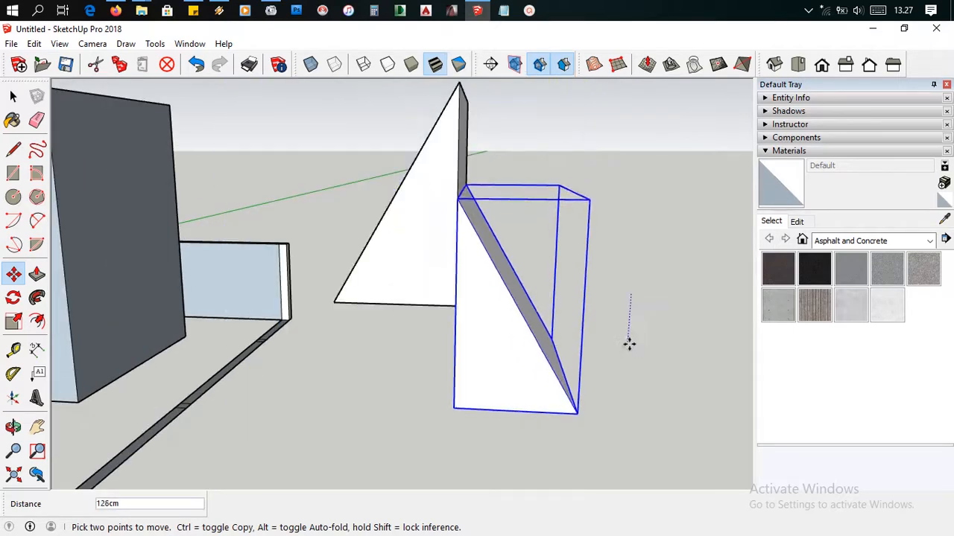
key("Escape")
left_click(15, 97)
scroll(371, 306, "down", 4)
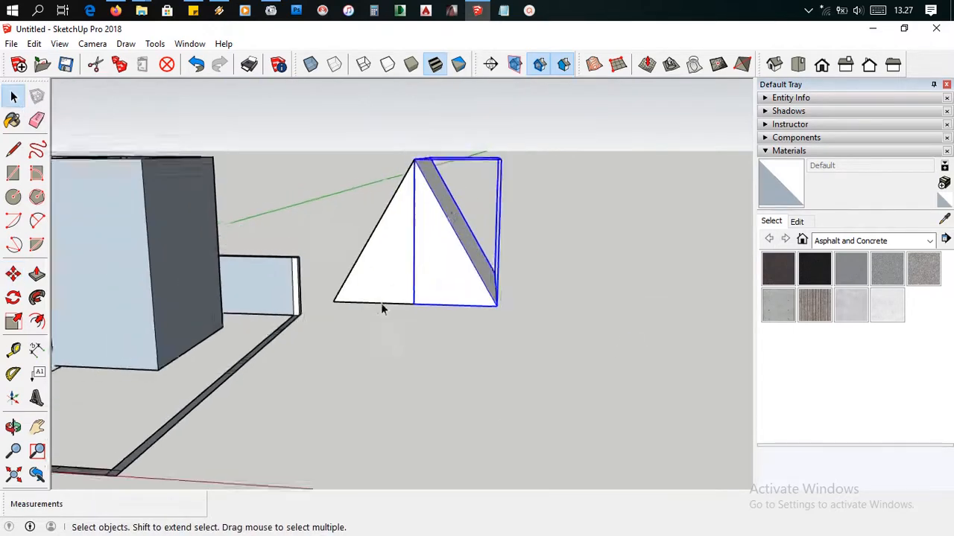
left_click(339, 157)
middle_click_drag(340, 185, 458, 239)
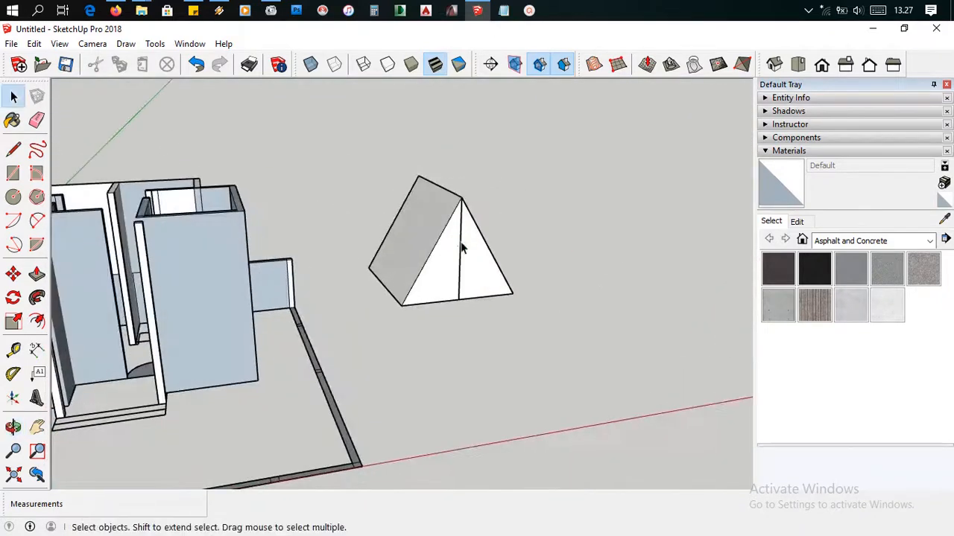
scroll(464, 258, "down", 3)
scroll(464, 259, "up", 4)
scroll(466, 221, "up", 2)
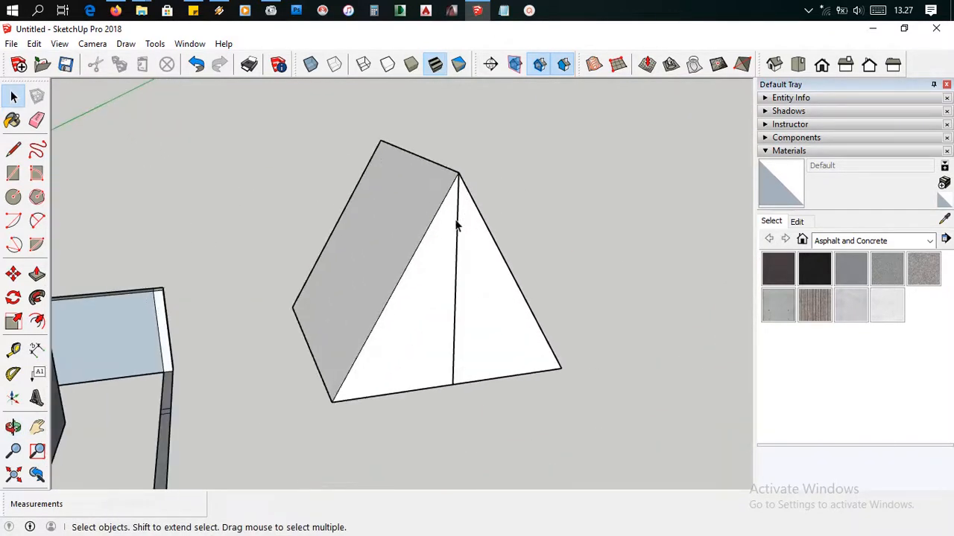
Select the two halves of the gable shape alternately to check that each is a separate group.
left_click(457, 227)
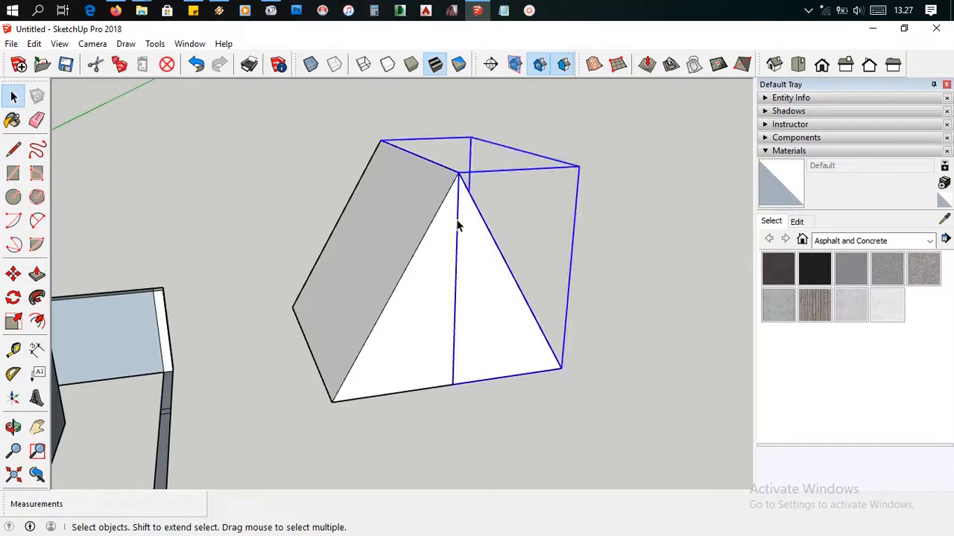
left_click(448, 228)
left_click(465, 224)
left_click(455, 235)
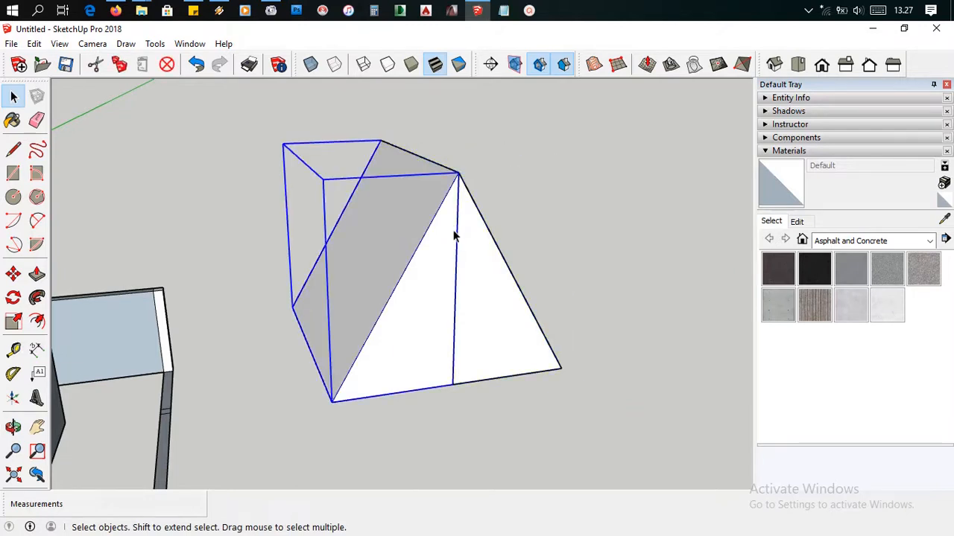
left_click(457, 237)
left_click(452, 237)
left_click(460, 236)
left_click(449, 240)
scroll(513, 306, "down", 3)
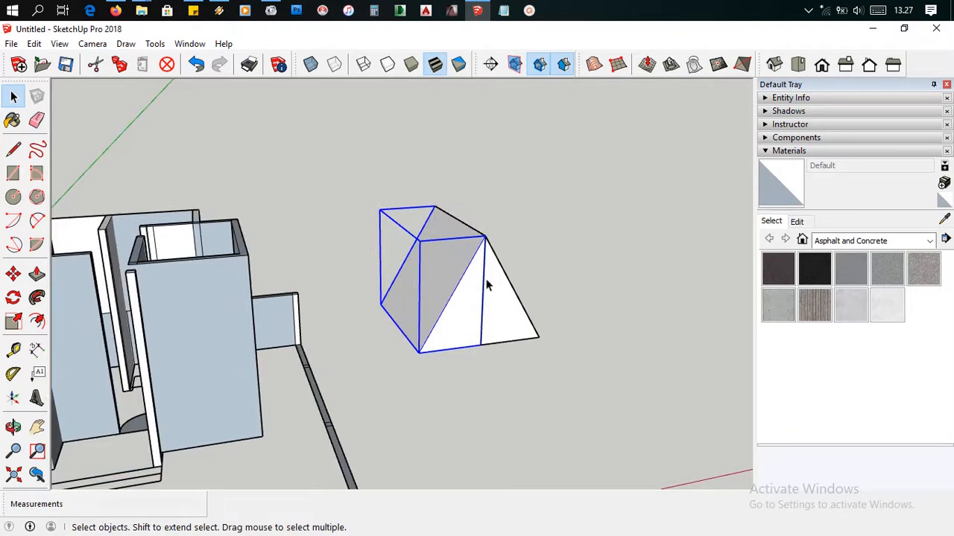
middle_click_drag(532, 284, 378, 297)
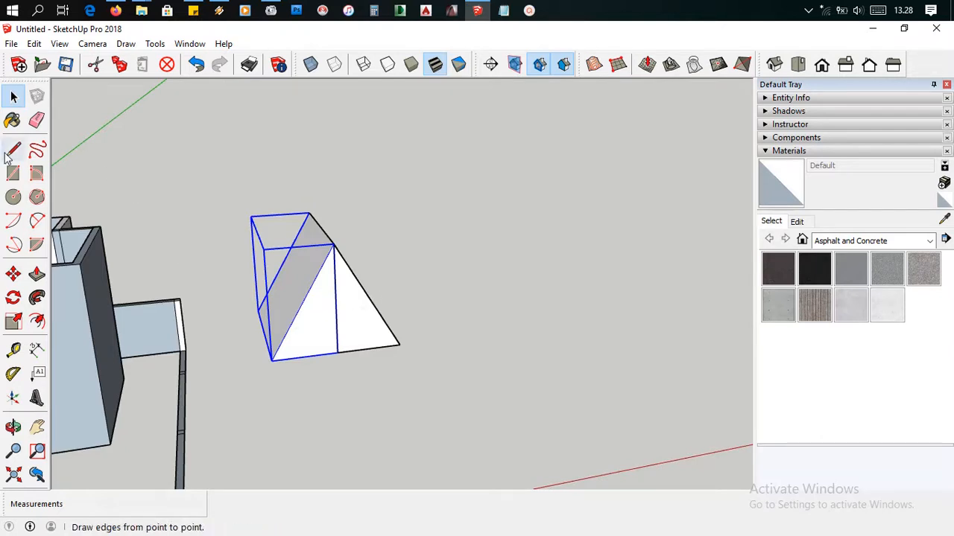
Move the rotated wedge group about 117 cm along the red axis, away from the original wedge.
left_click(352, 322)
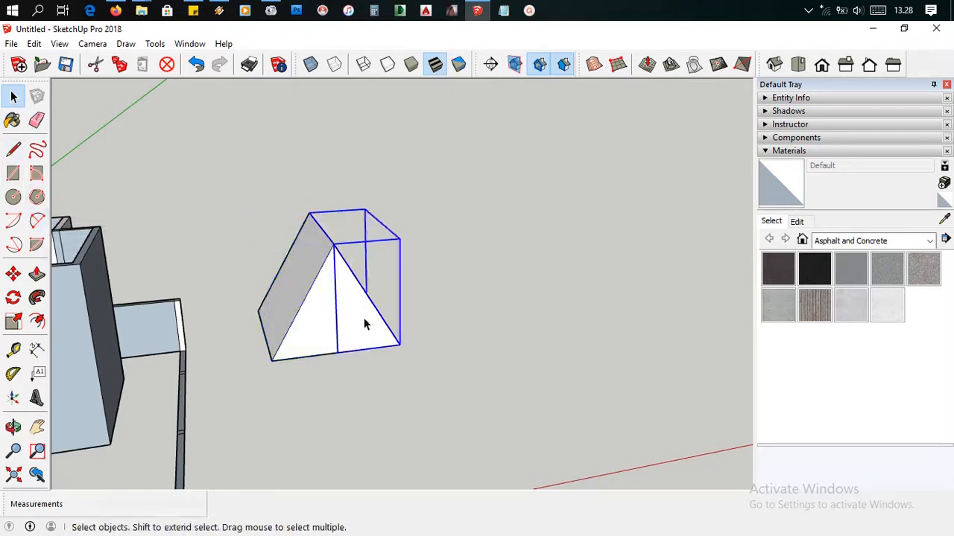
key("m")
left_click(457, 314)
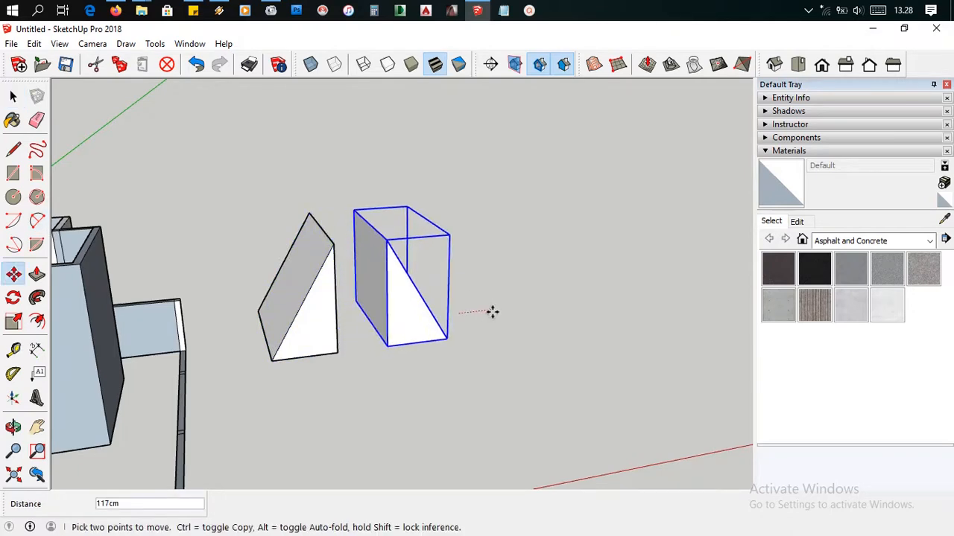
left_click(494, 313)
scroll(348, 306, "up", 5)
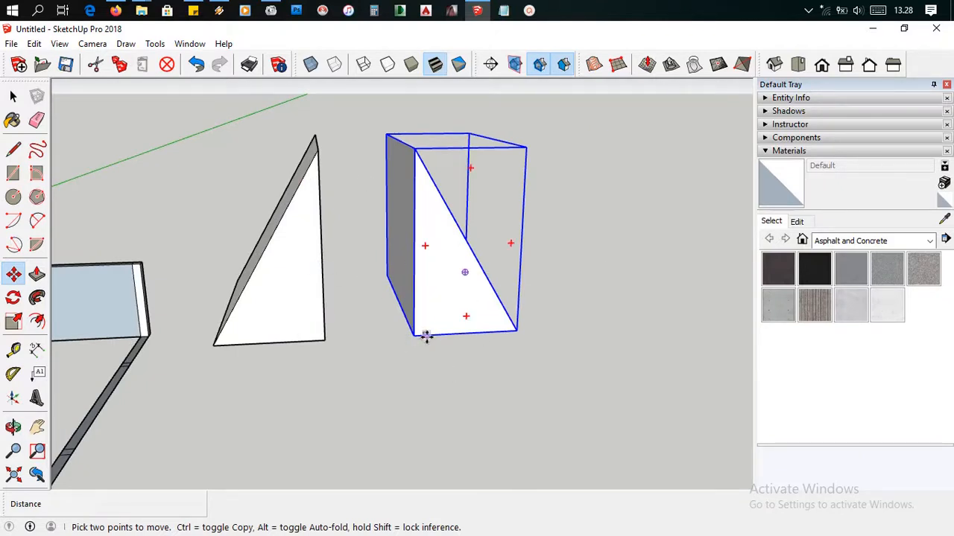
scroll(429, 336, "down", 3)
key("o")
middle_click_drag(438, 337, 601, 351, "shift")
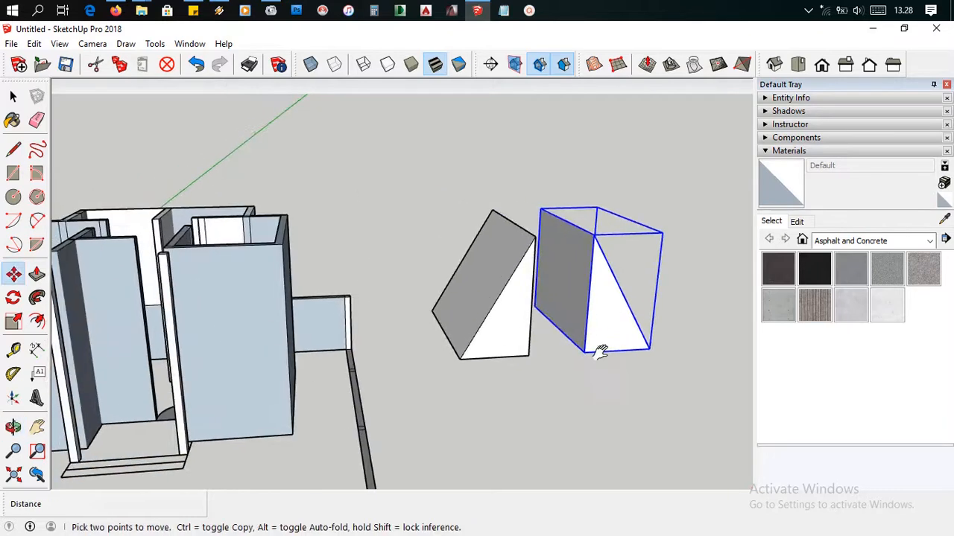
scroll(589, 355, "down", 2)
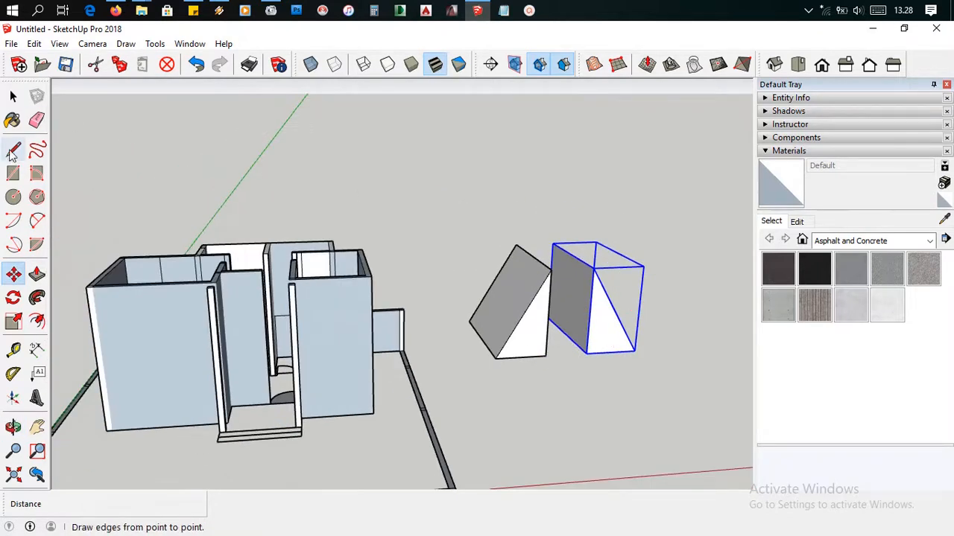
Select both wedge groups beside the house and delete them.
left_click(12, 96)
left_click_drag(518, 342, 471, 365)
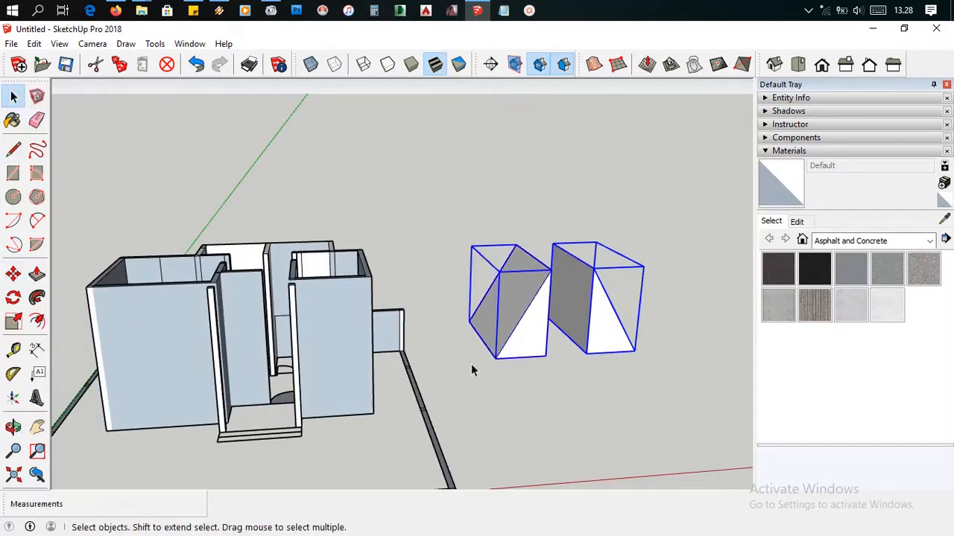
key("Delete")
Save the house model, choosing to fix the model's problems now and acknowledging the completed check.
middle_click_drag(471, 364, 286, 412)
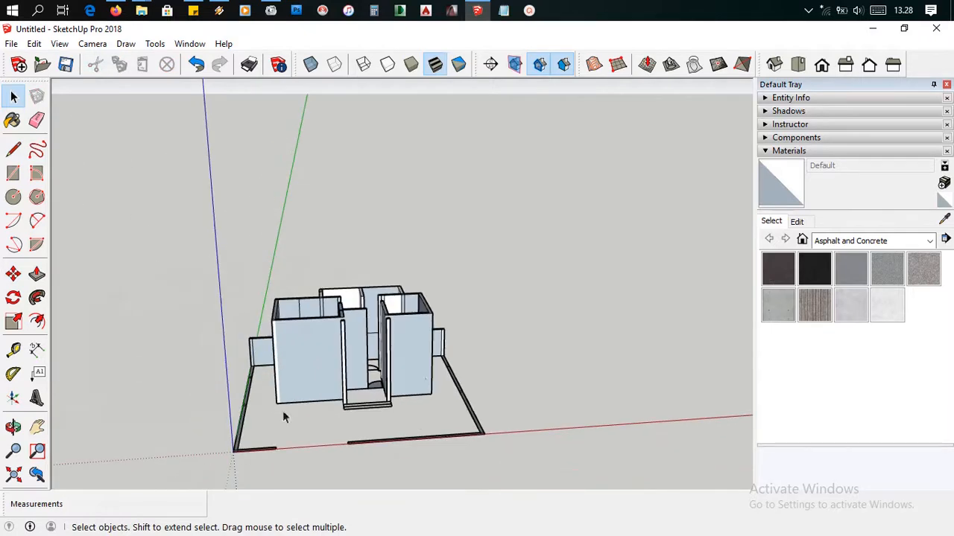
scroll(295, 410, "up", 2)
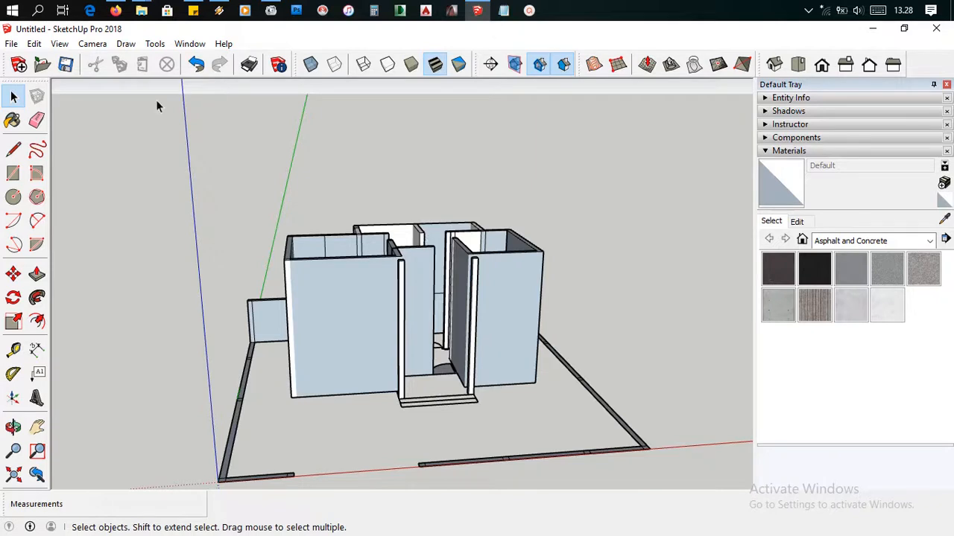
left_click(65, 64)
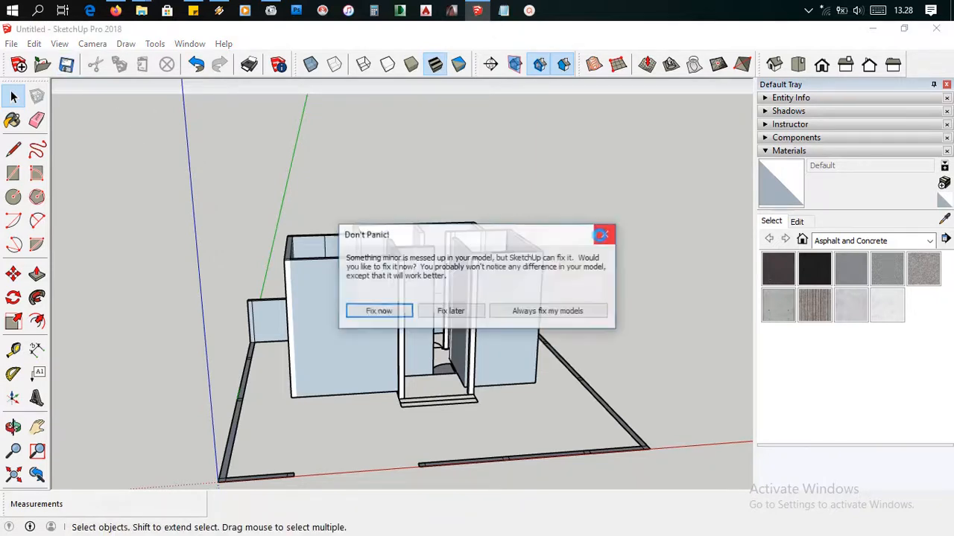
left_click(400, 316)
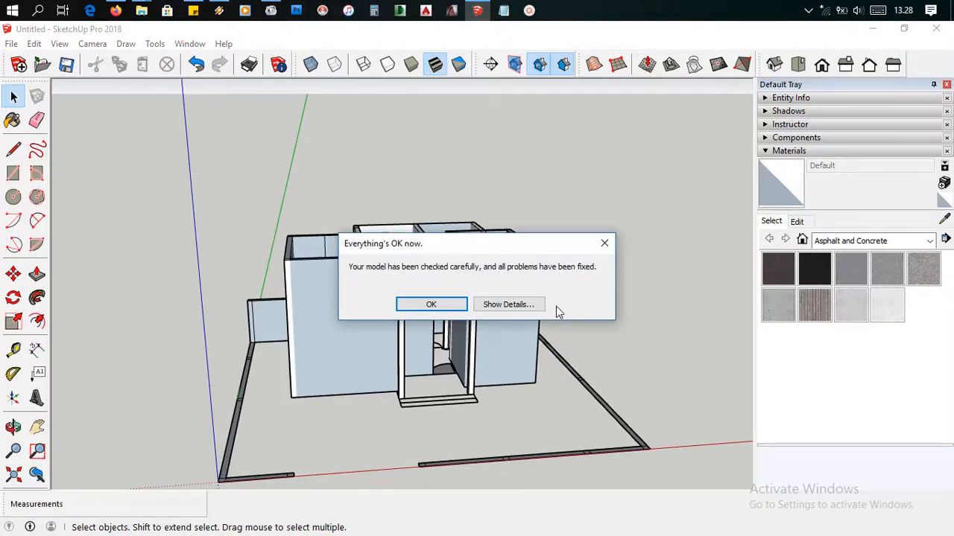
left_click(432, 305)
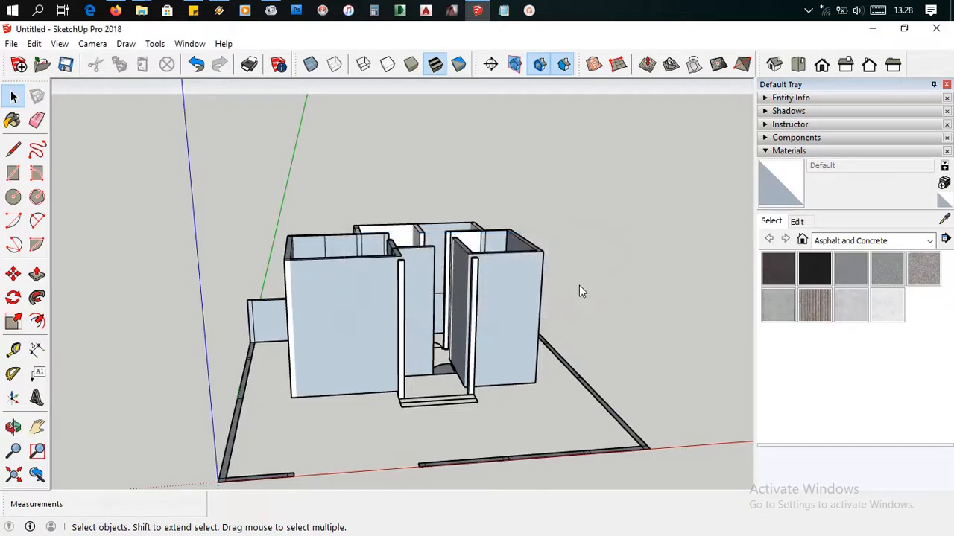